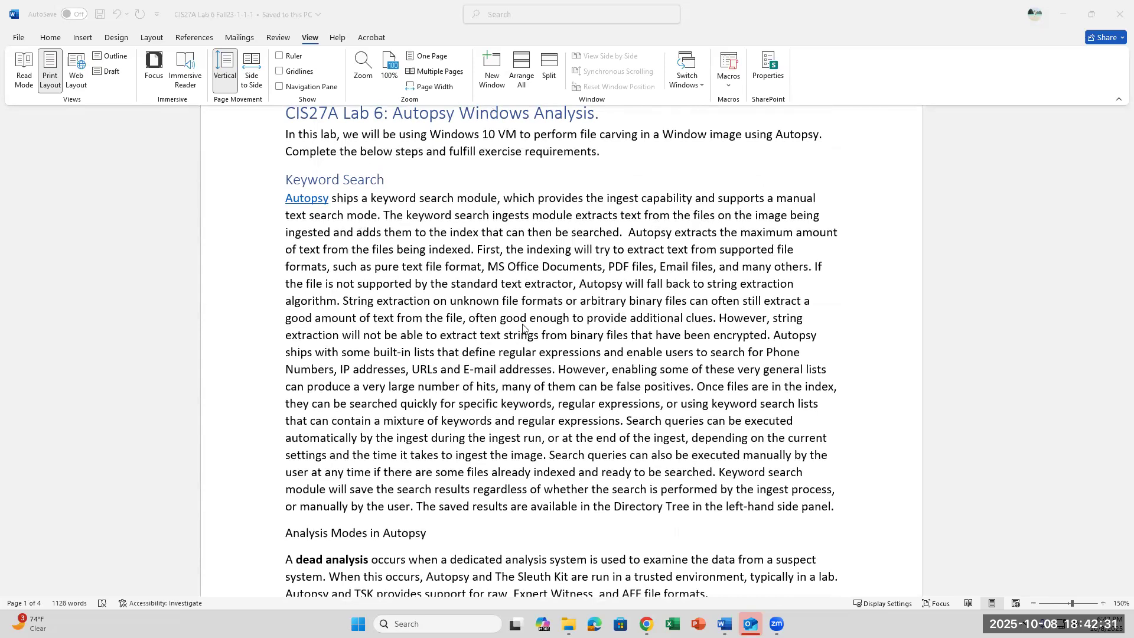
# Browse to the nested CIS27AForensicVMFall23 folder on the Desktop and open its VirtualBox machine definition file in VirtualBox.
pyautogui.scroll(-1, 524, 329)
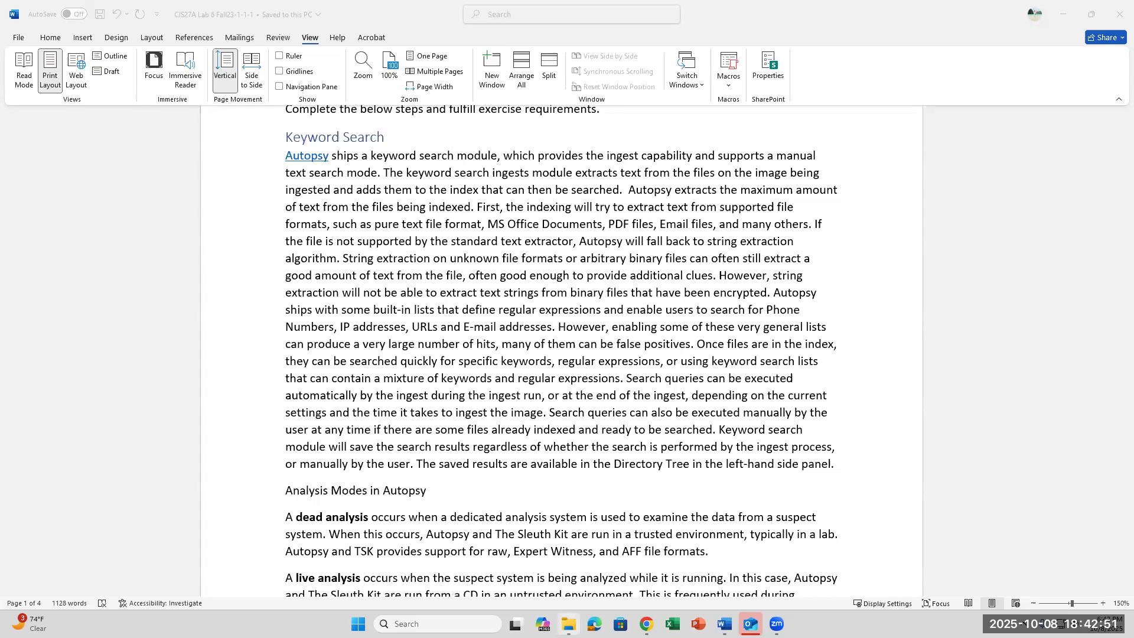
pyautogui.click(569, 624)
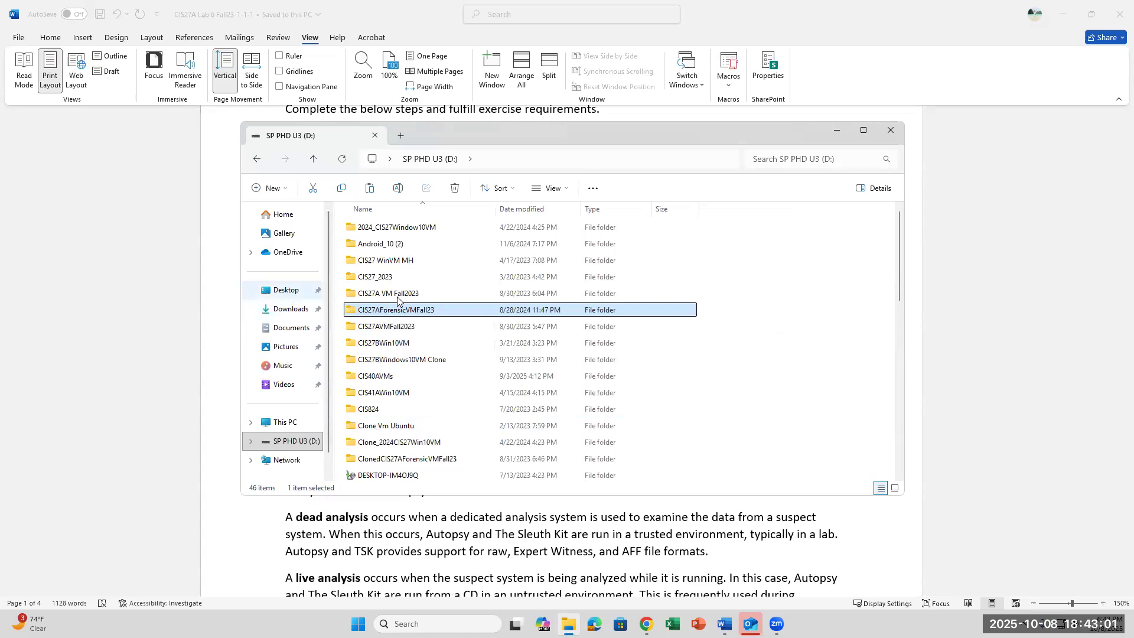
pyautogui.click(286, 289)
pyautogui.click(422, 230)
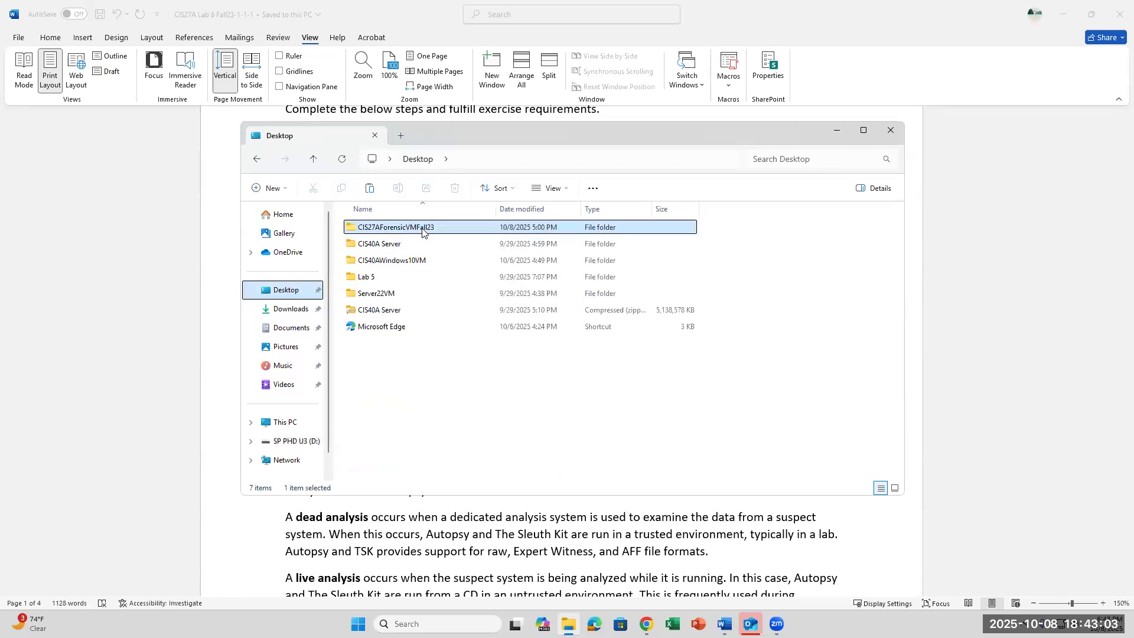
pyautogui.doubleClick(479, 232)
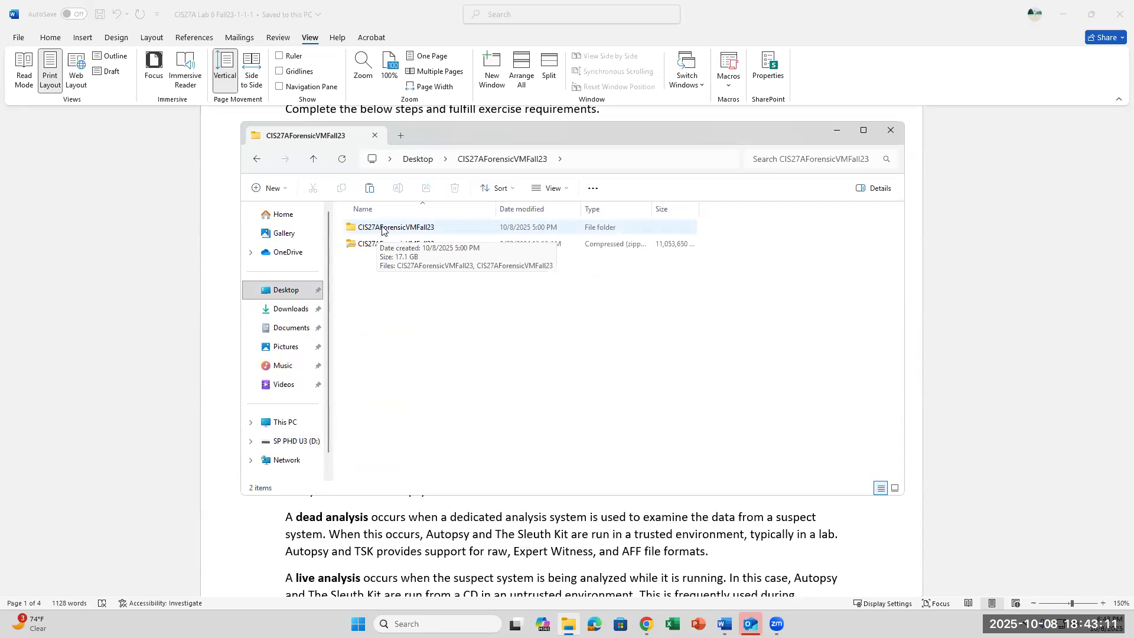
pyautogui.doubleClick(381, 229)
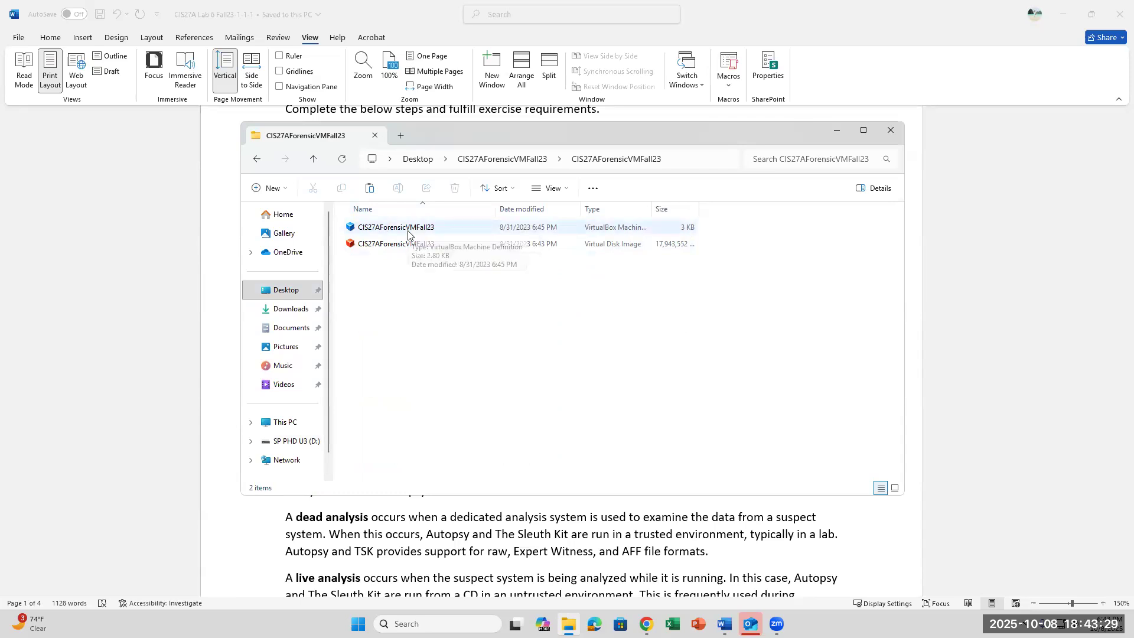
pyautogui.click(412, 230)
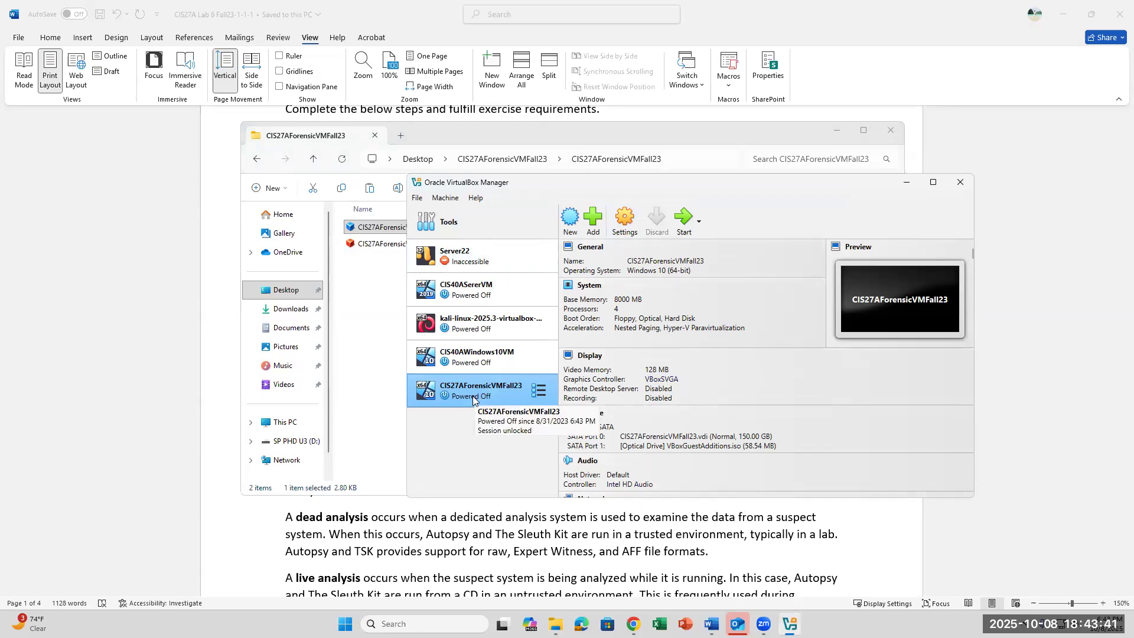
# Check the base memory and processor count in the CIS27AForensicVMFall23 machine's settings.
pyautogui.click(626, 222)
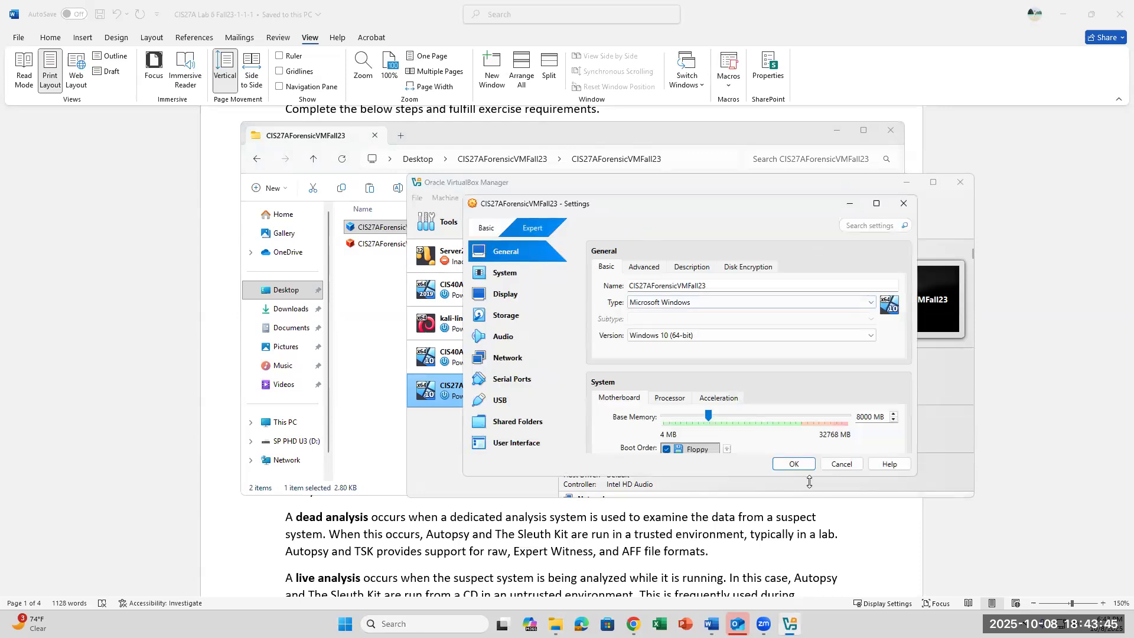
pyautogui.doubleClick(868, 417)
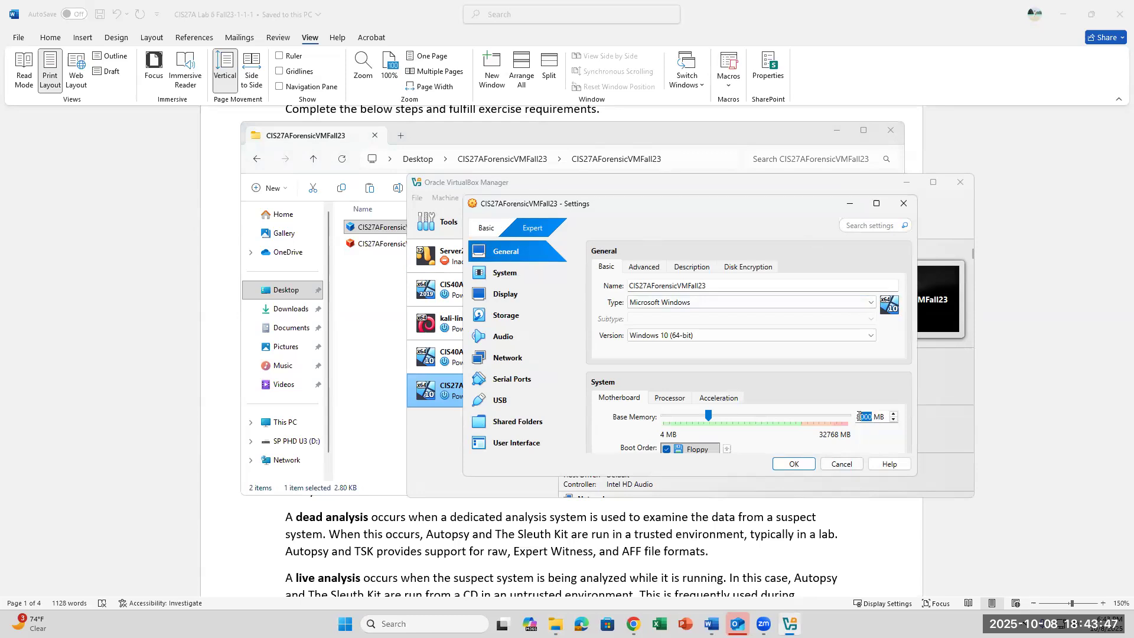
pyautogui.click(676, 401)
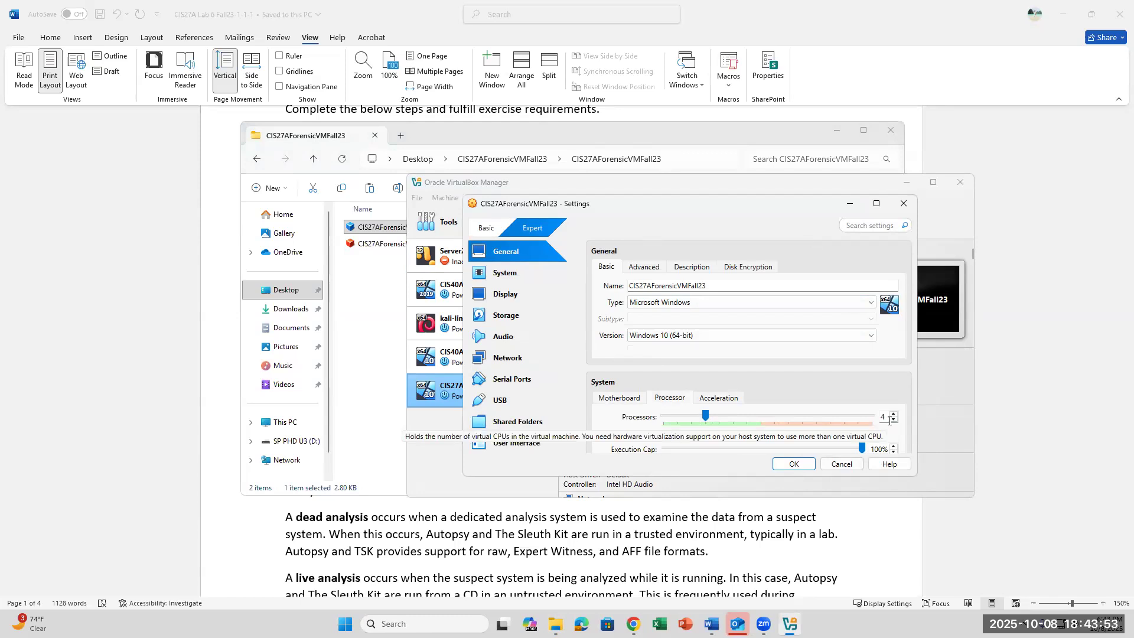
pyautogui.click(802, 470)
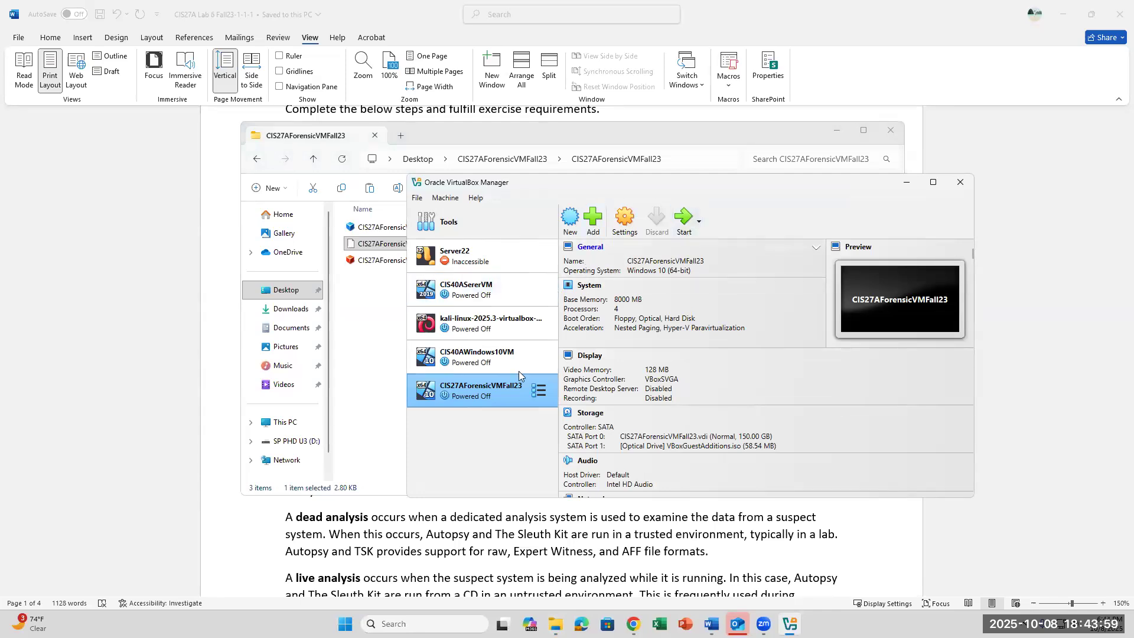
# Consult the virtual machine instructions in the Word lab document and start the CIS27AForensicVMFall23 machine in VirtualBox.
pyautogui.click(263, 552)
pyautogui.scroll(-5, 434, 489)
pyautogui.scroll(-6, 434, 488)
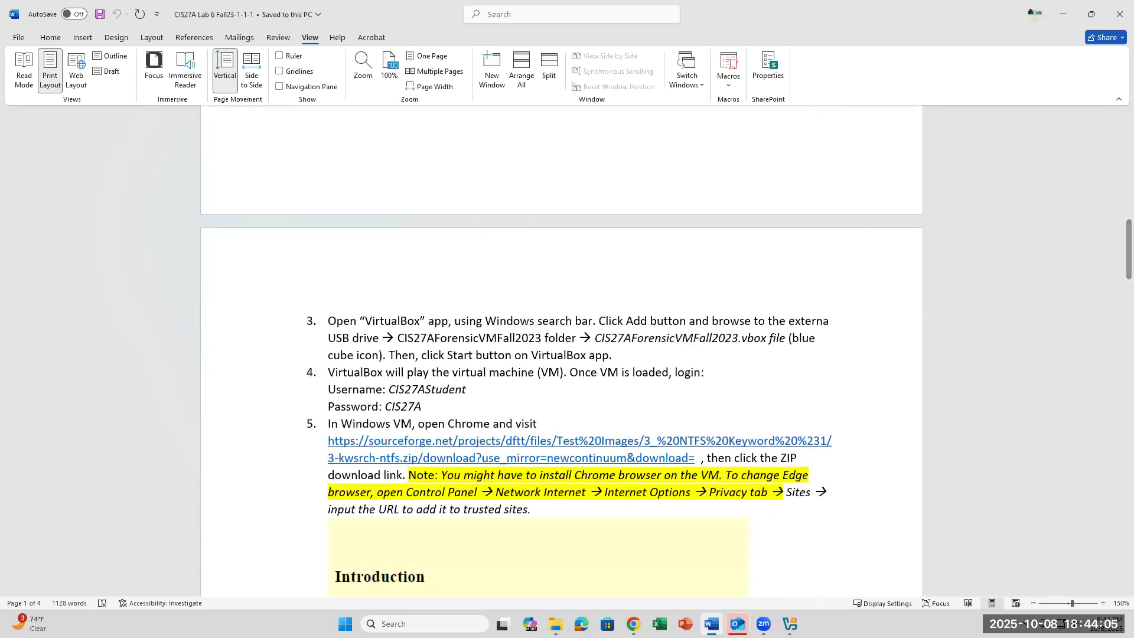
pyautogui.moveTo(790, 625)
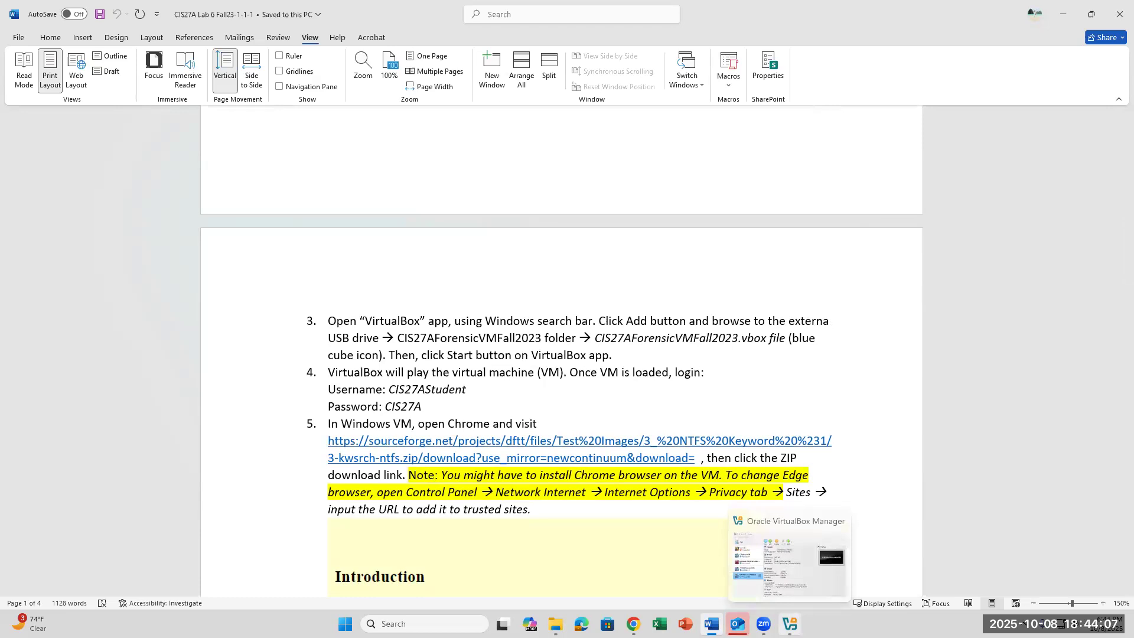
pyautogui.scroll(5, 644, 351)
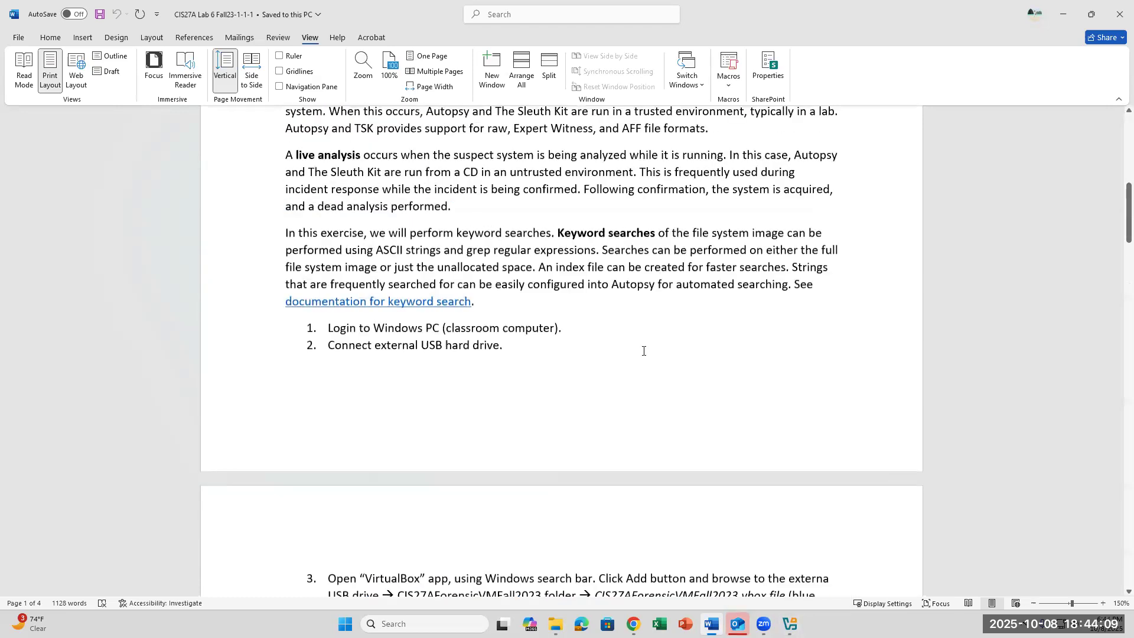
pyautogui.scroll(2, 644, 351)
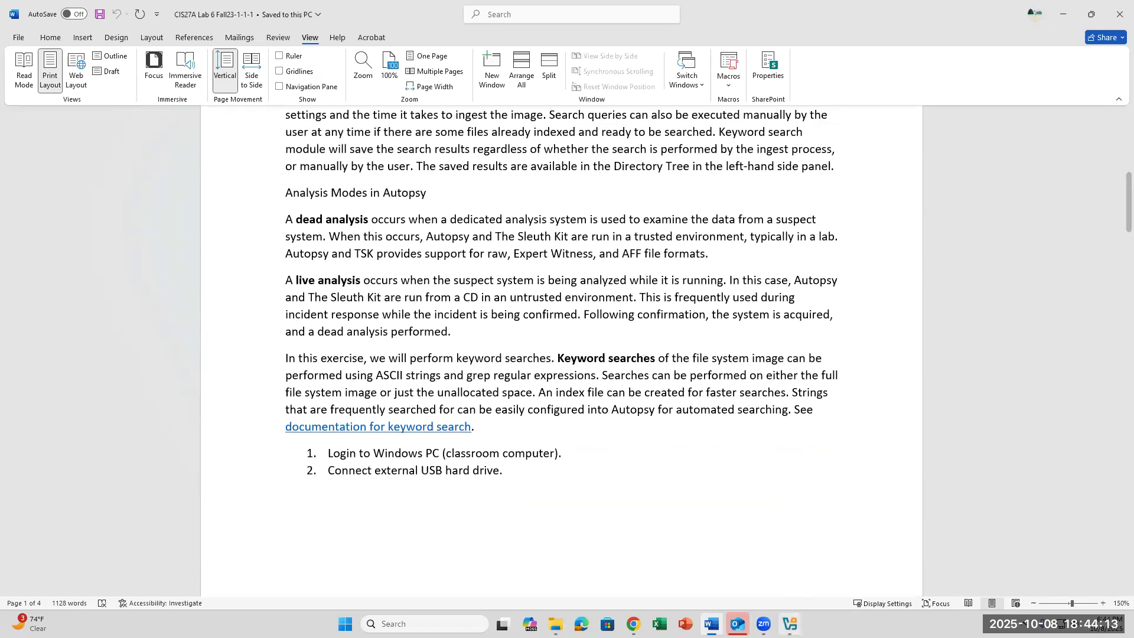
pyautogui.click(790, 624)
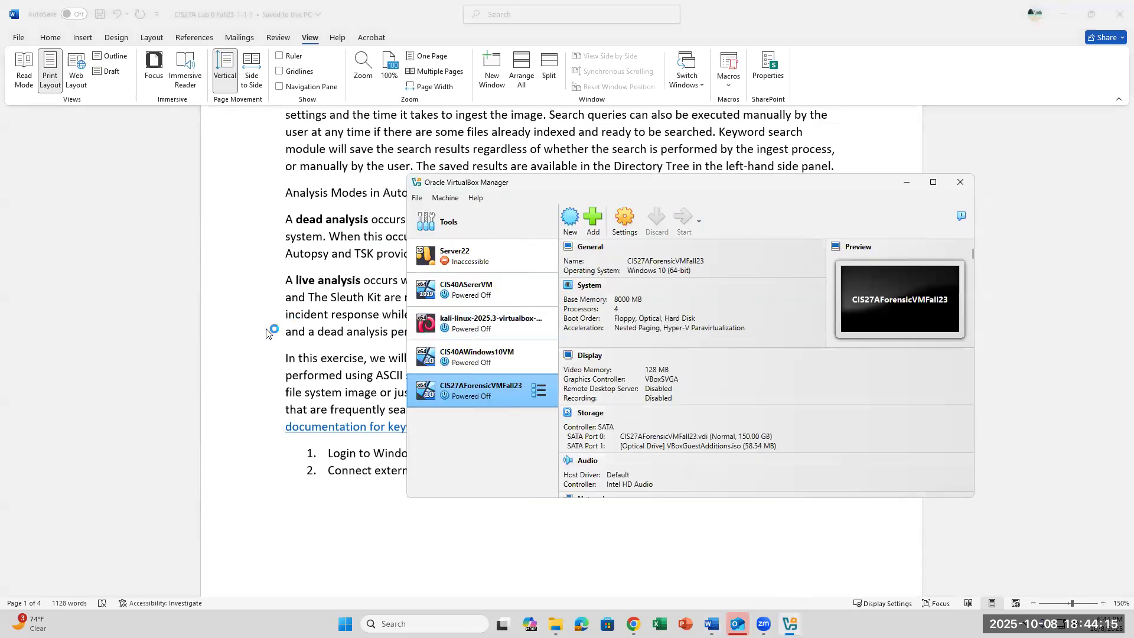
pyautogui.click(272, 331)
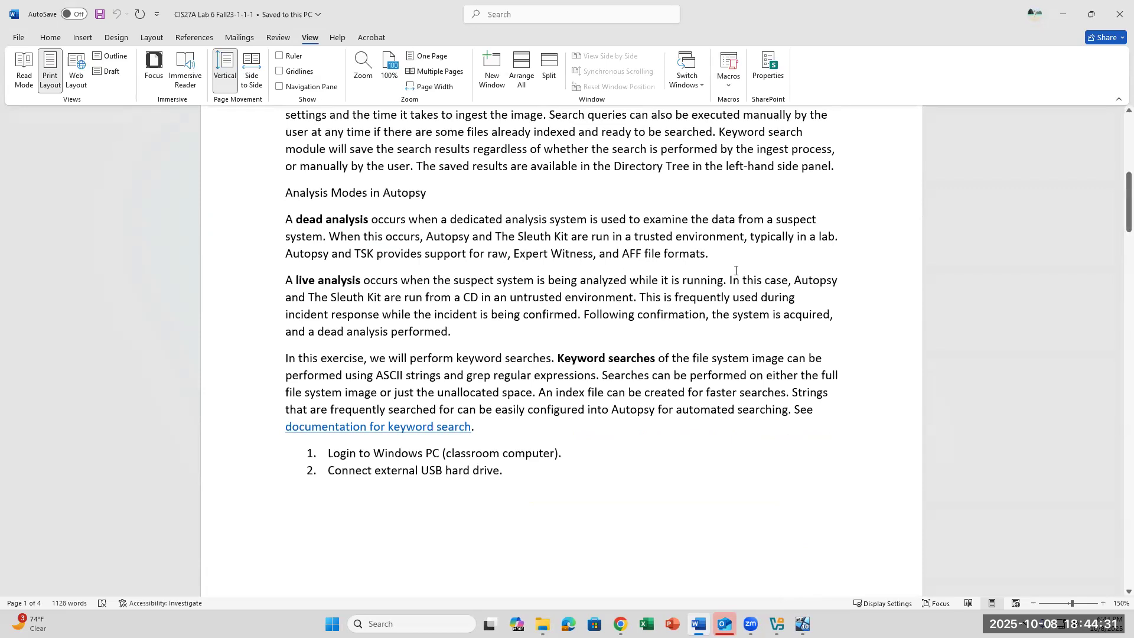
# Examine the dead analysis paragraph, selecting the text on supported raw, Expert Witness, and AFF file formats.
pyautogui.moveTo(712, 254); pyautogui.dragTo(308, 263)
pyautogui.click(539, 256)
pyautogui.click(436, 253)
pyautogui.moveTo(748, 262); pyautogui.dragTo(489, 254)
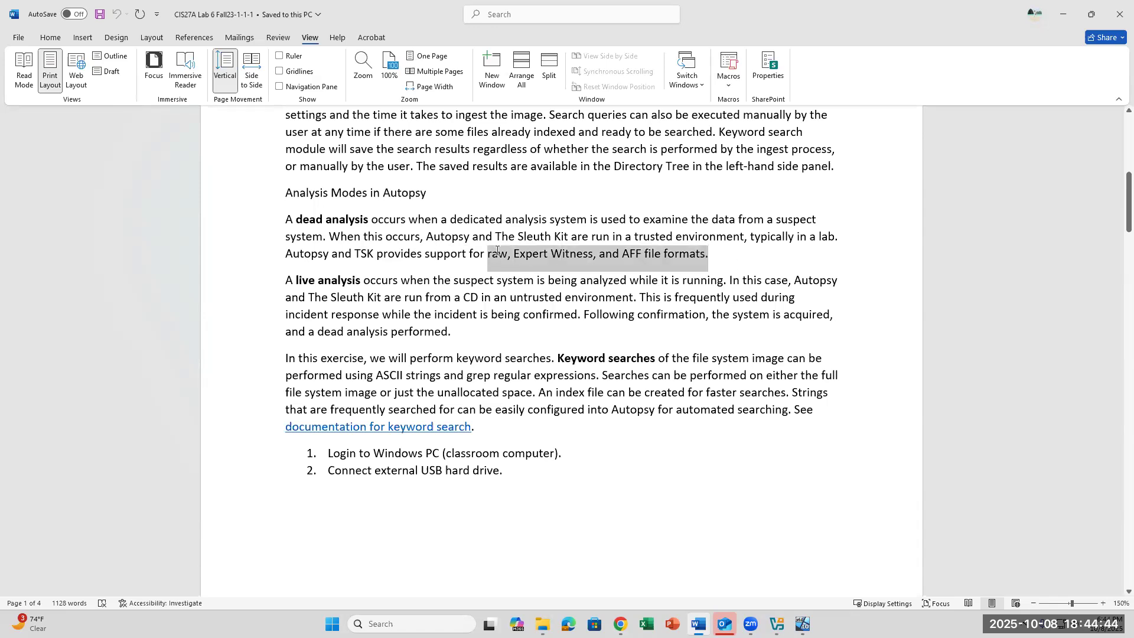
pyautogui.click(736, 264)
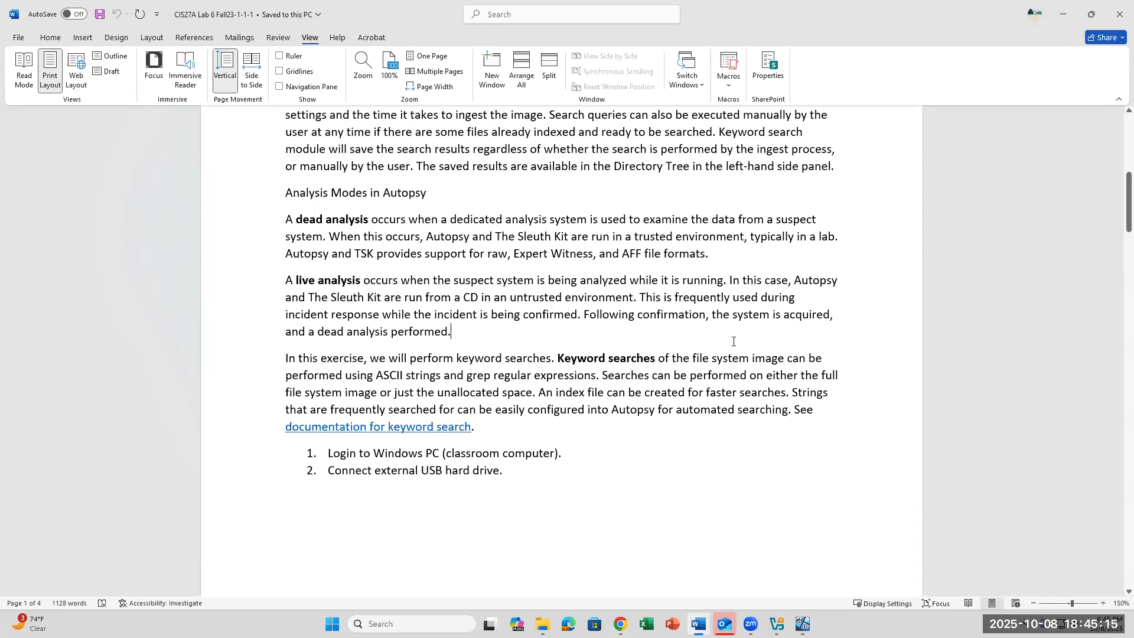
# Examine the keyword search paragraph, selecting the phrases on ASCII strings and grep regular expressions.
pyautogui.scroll(-1, 734, 341)
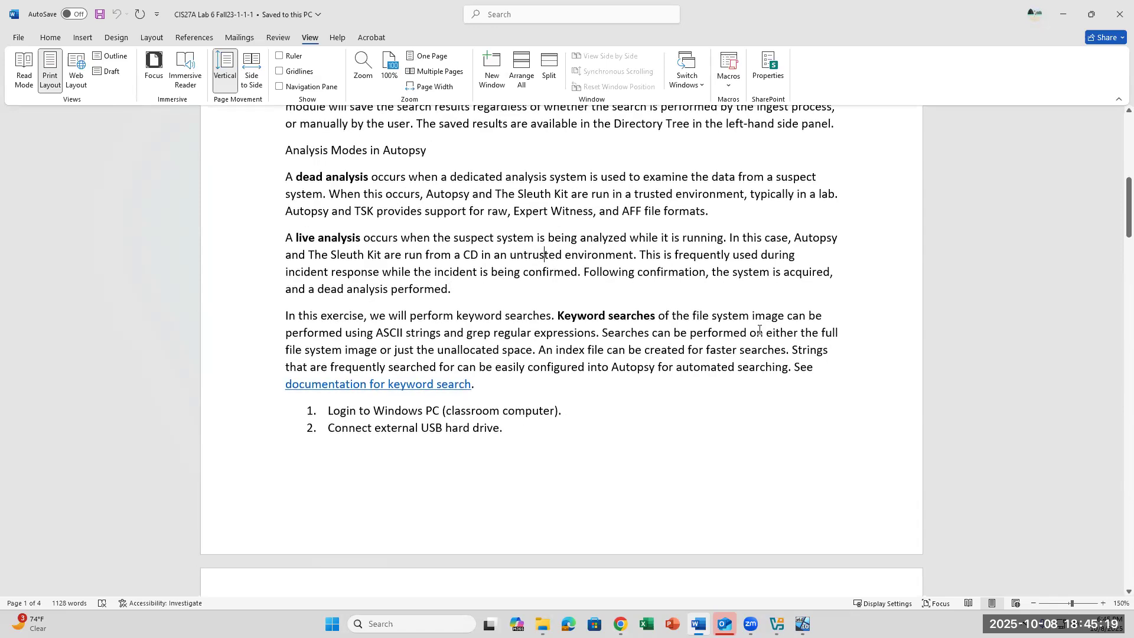
pyautogui.click(679, 378)
pyautogui.moveTo(374, 334); pyautogui.dragTo(467, 334)
pyautogui.click(539, 384)
pyautogui.moveTo(467, 333); pyautogui.dragTo(595, 333)
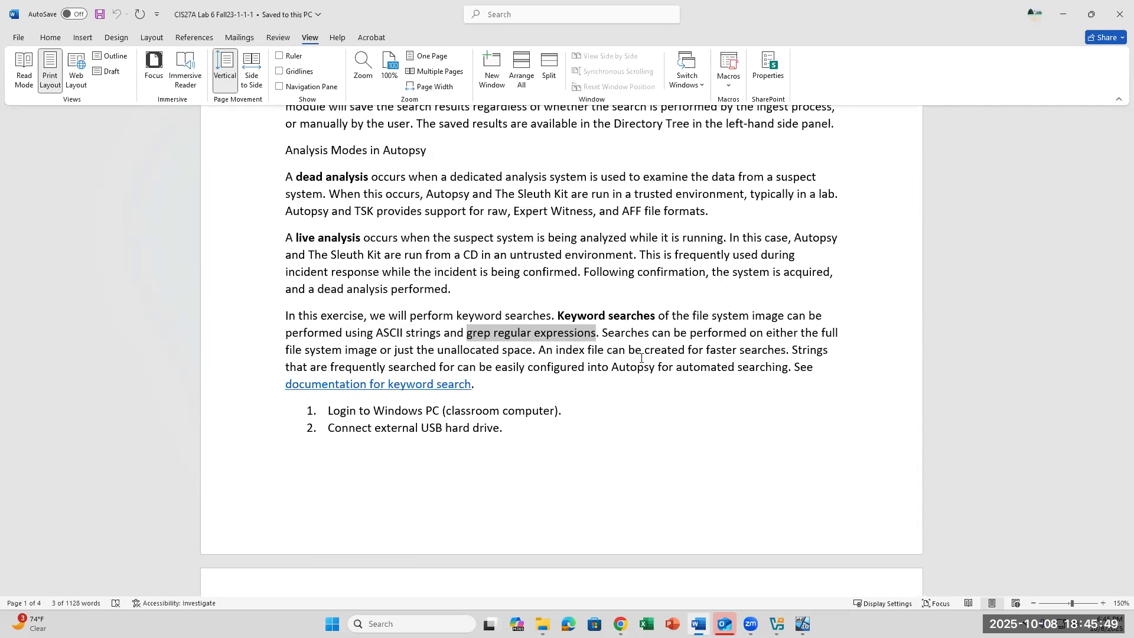
pyautogui.click(494, 334)
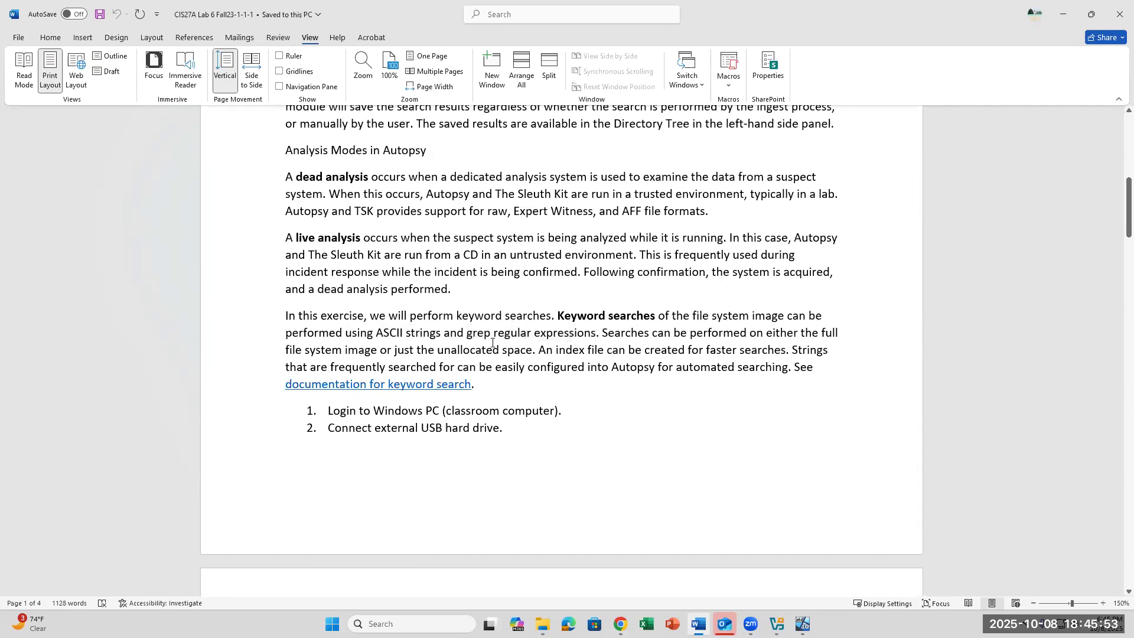
pyautogui.moveTo(493, 334); pyautogui.dragTo(445, 335)
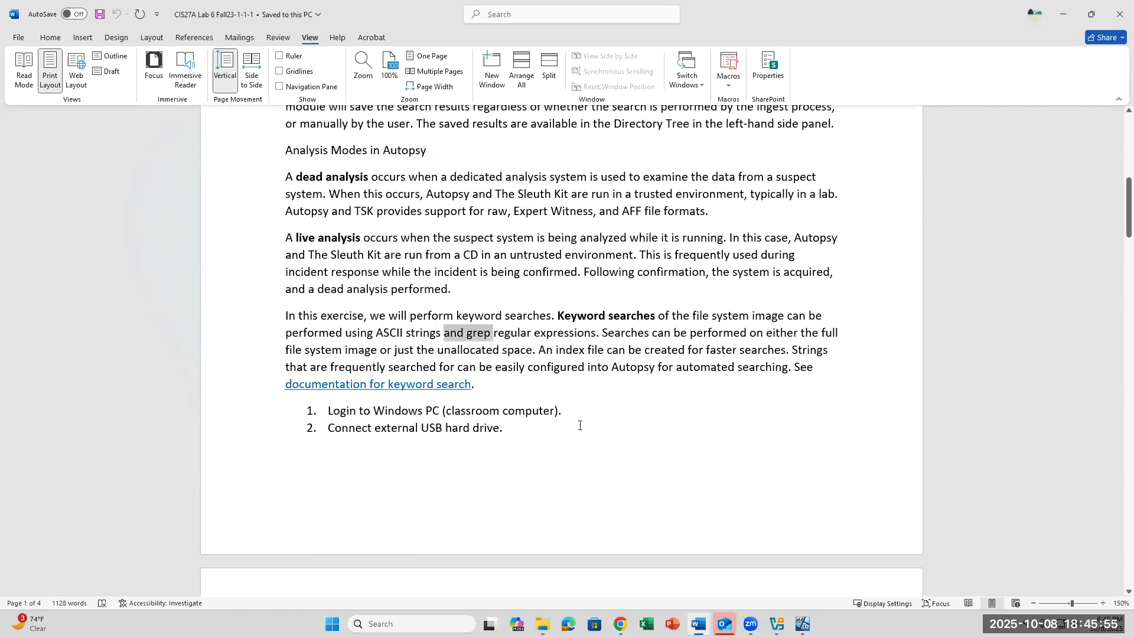
pyautogui.click(605, 390)
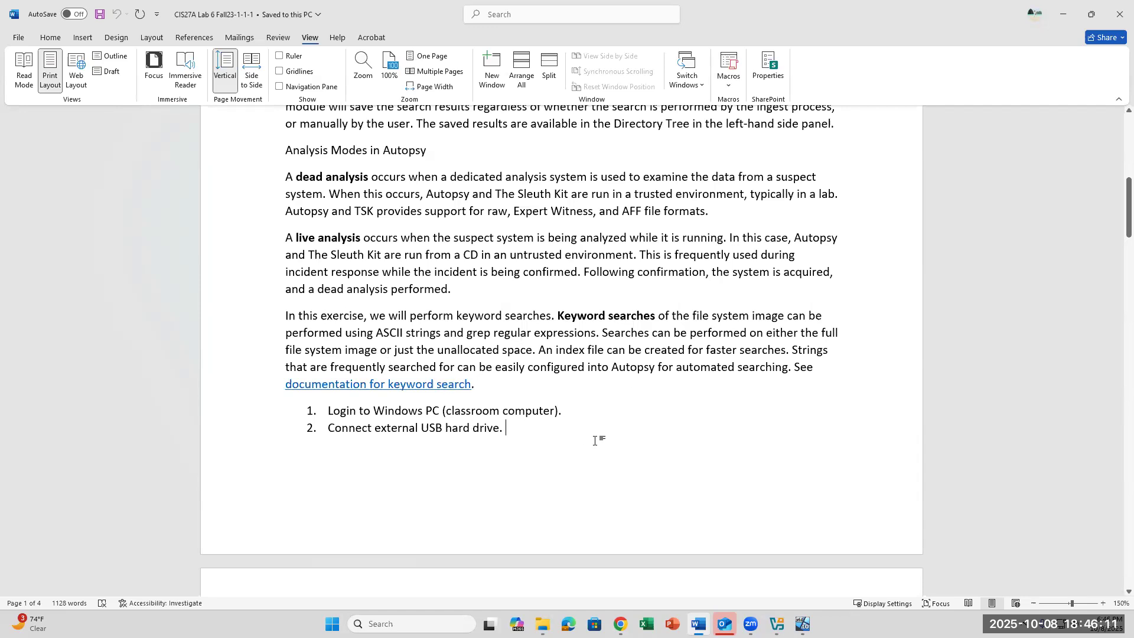
# Switch to the running CIS27AForensicVMFall23 virtual machine and sign in to Windows by entering the CIS27AStudent account password.
pyautogui.scroll(-3, 596, 441)
pyautogui.scroll(-2, 596, 440)
pyautogui.click(802, 624)
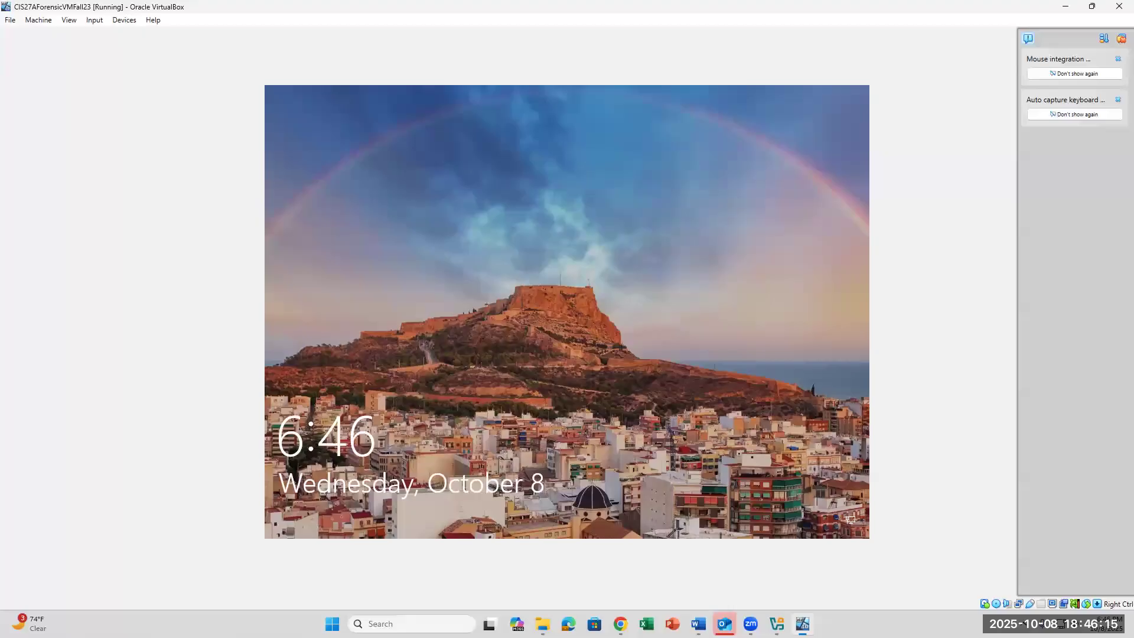
pyautogui.click(583, 349)
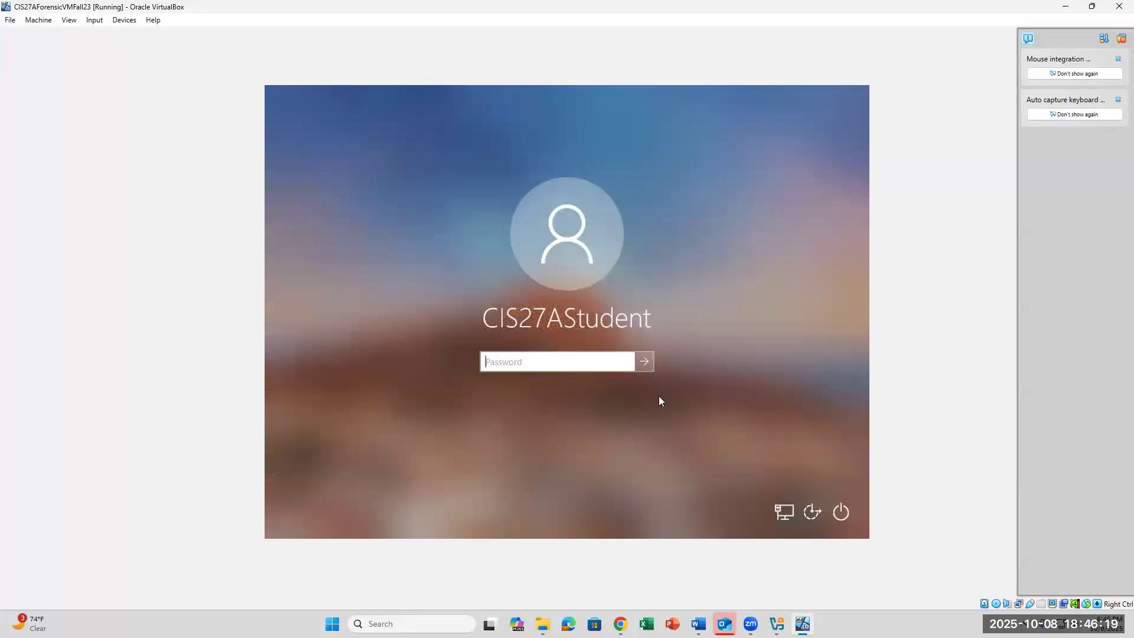
pyautogui.press('capslock')
pyautogui.write('•••')
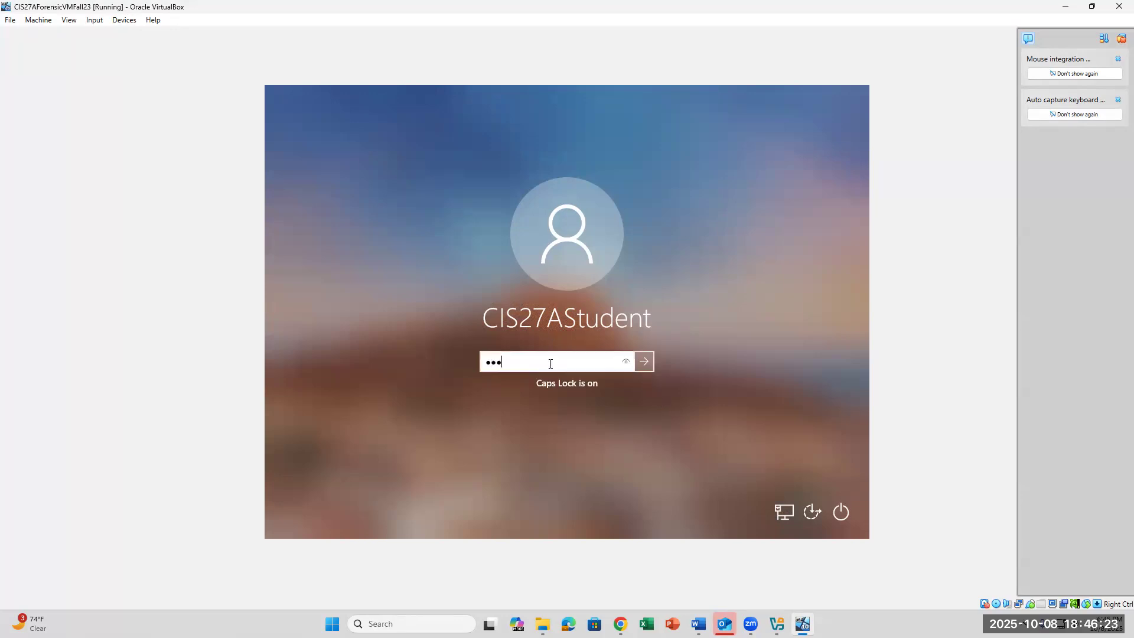
pyautogui.write('•••')
pyautogui.press('Return')
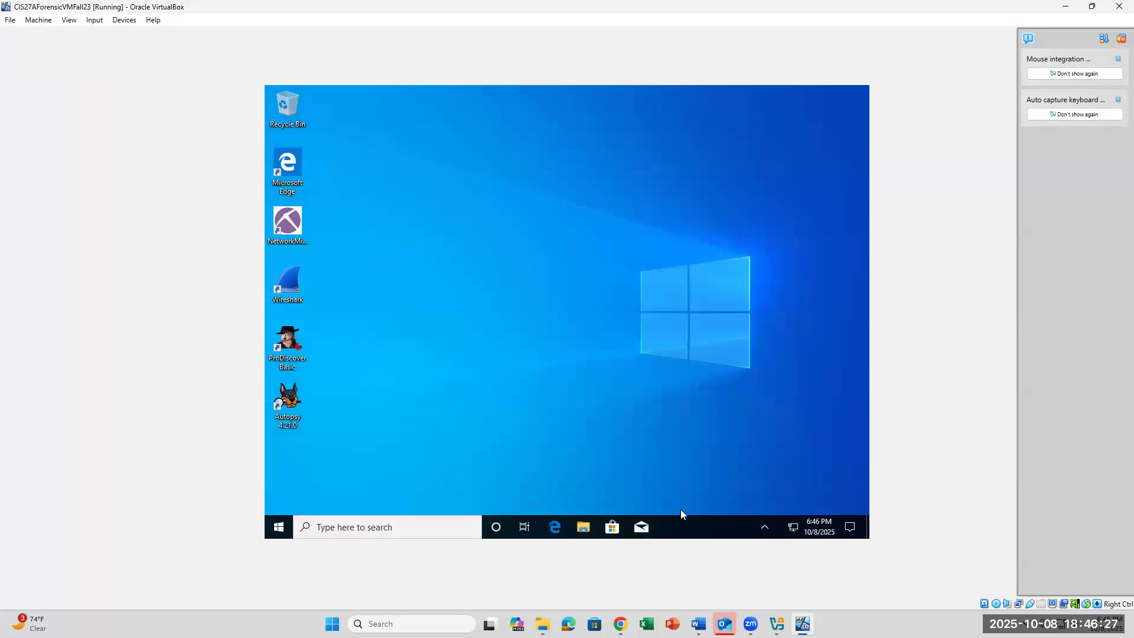
# Check the image download instructions in the Word lab document and on the Lab 6 assignment page in Chrome.
pyautogui.click(698, 624)
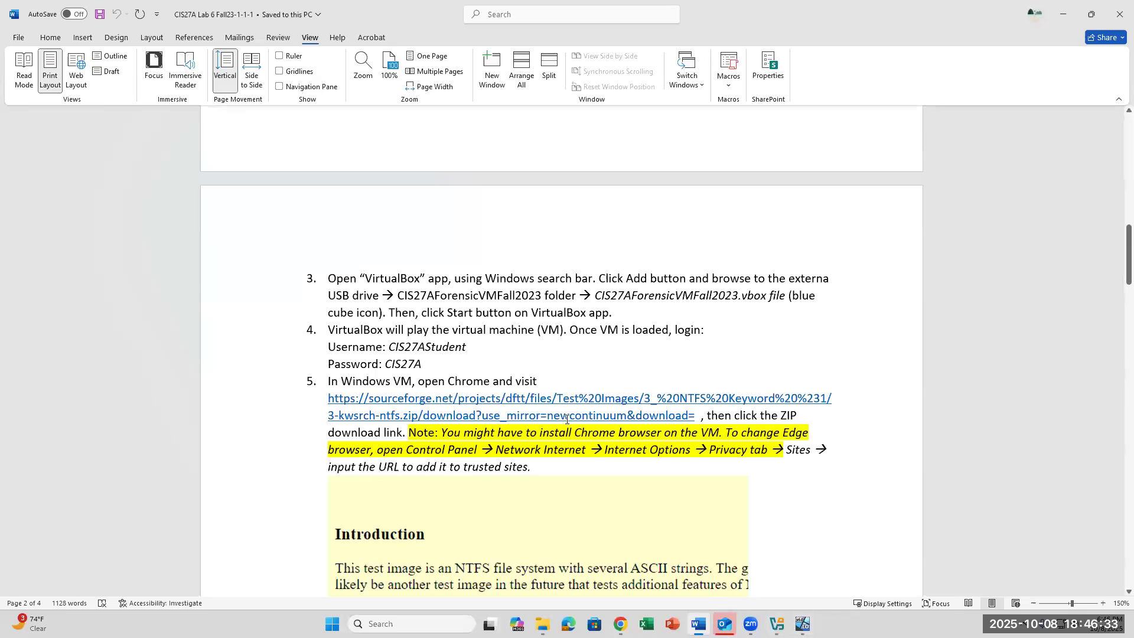
pyautogui.moveTo(803, 624)
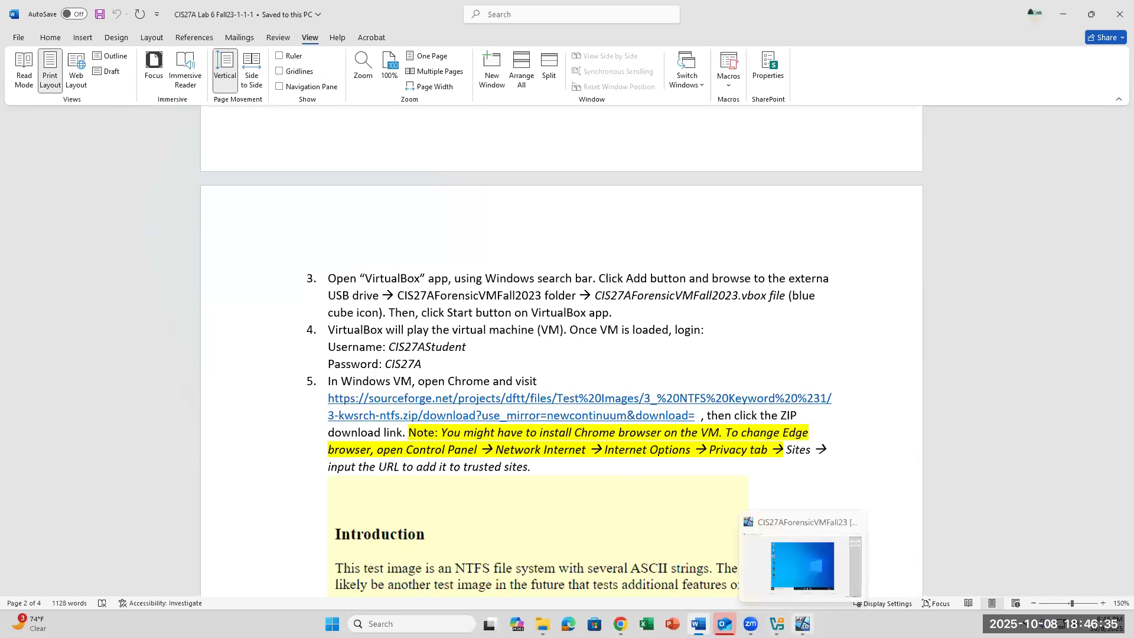
pyautogui.click(805, 557)
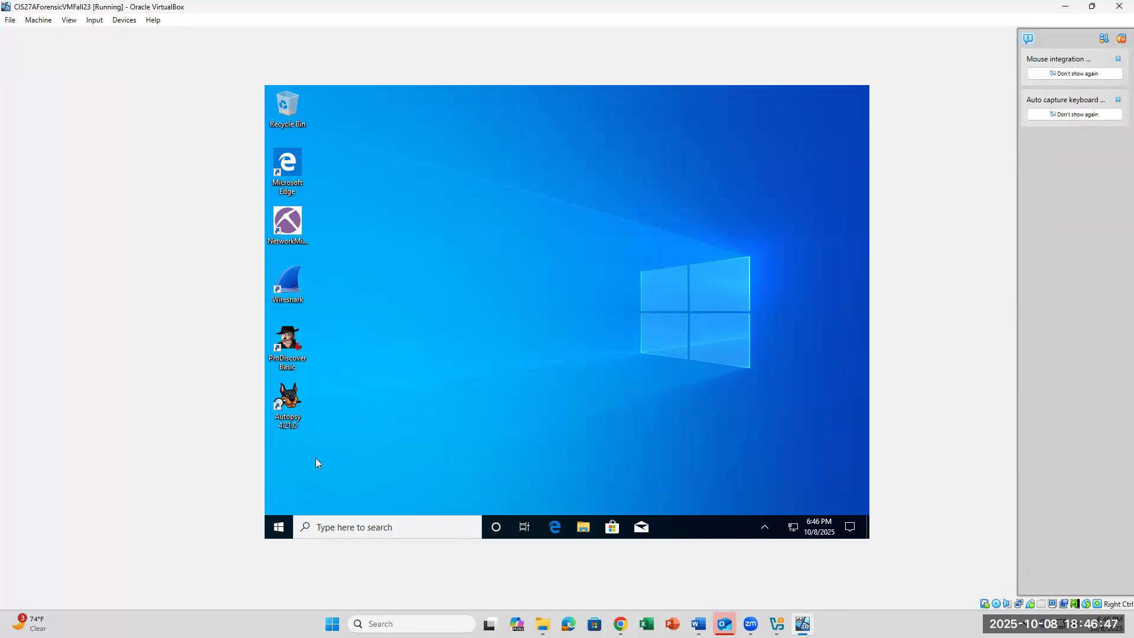
pyautogui.click(621, 624)
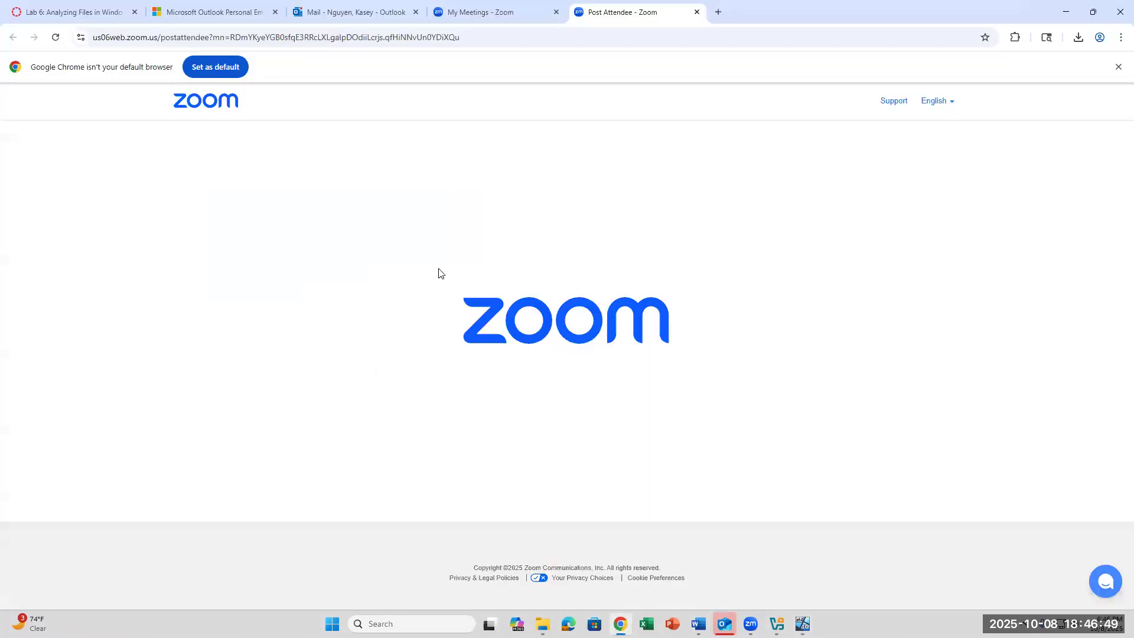
pyautogui.click(74, 12)
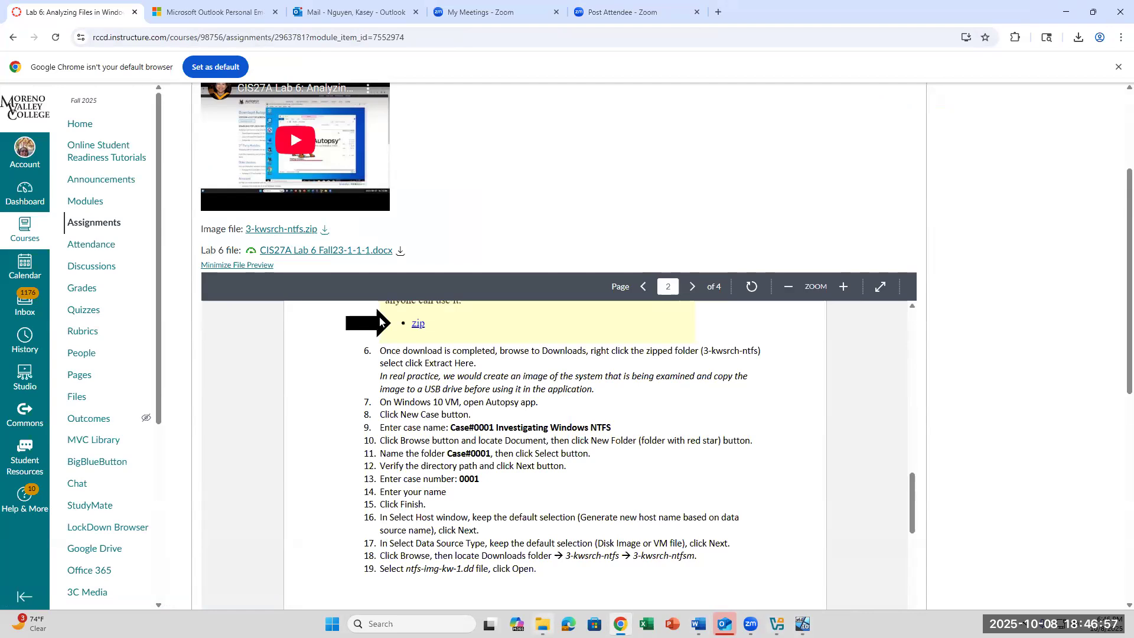
# Try to move the 3-kwsrch-ntfs zip from Downloads to the SP PHD U3 (D:) drive and select the copy on that drive.
pyautogui.click(542, 624)
pyautogui.click(290, 308)
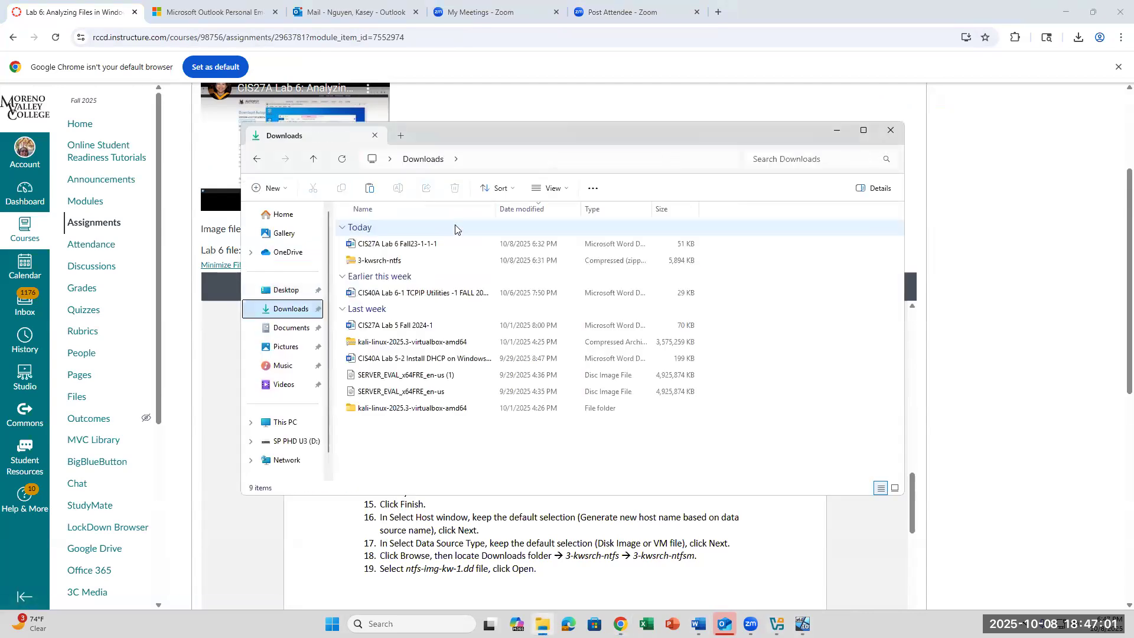
pyautogui.click(411, 263)
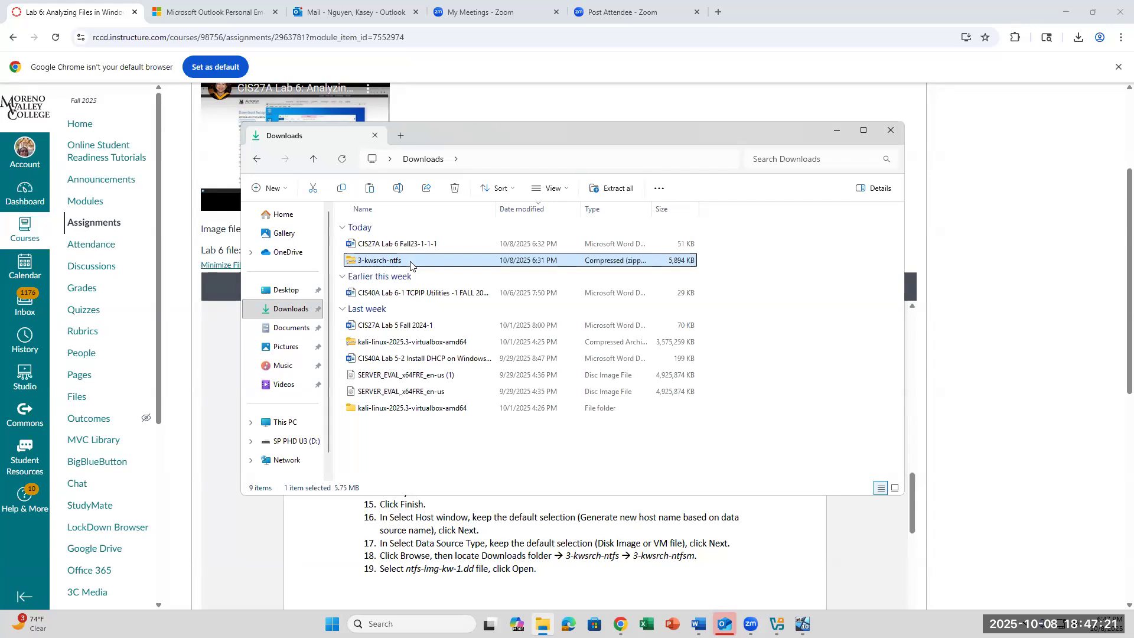
pyautogui.rightClick(411, 265)
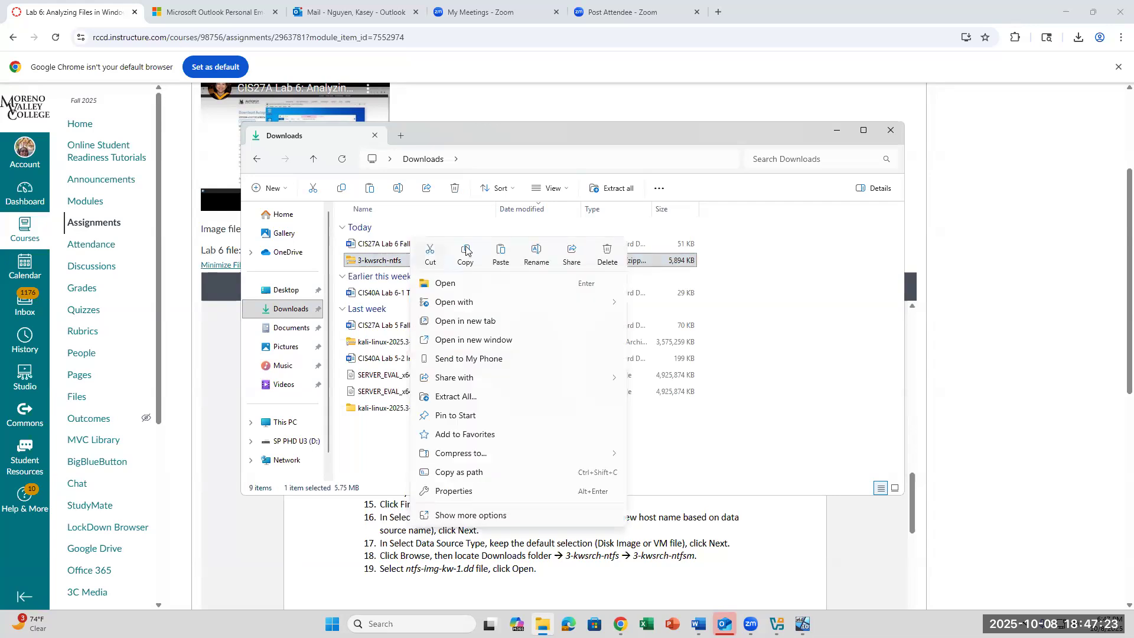
pyautogui.click(431, 254)
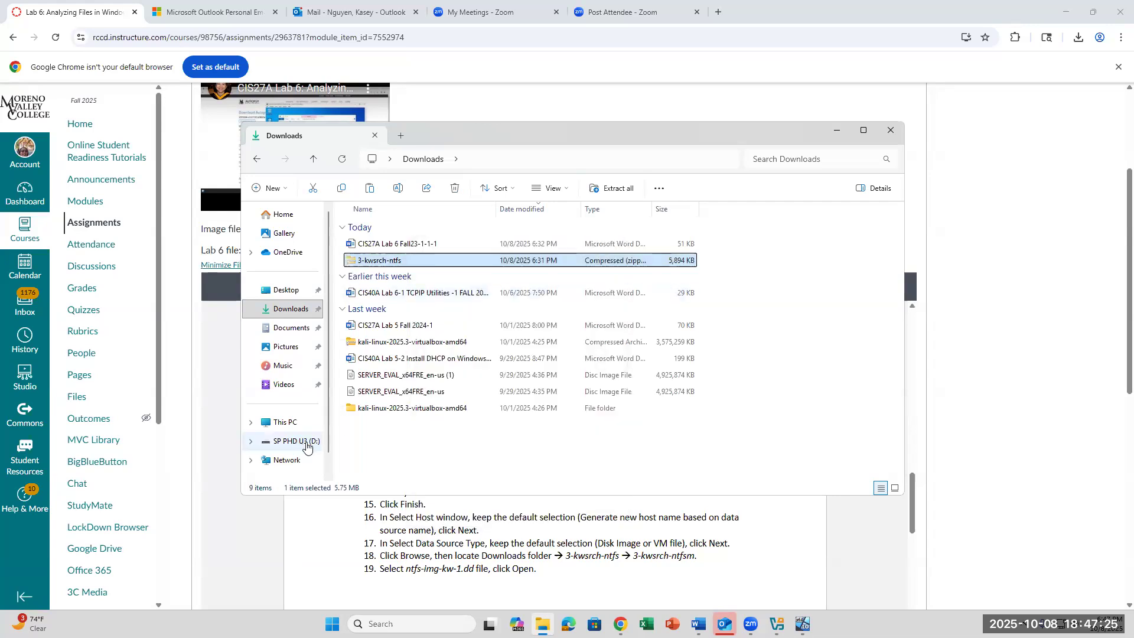
pyautogui.click(295, 442)
pyautogui.rightClick(711, 421)
pyautogui.click(732, 435)
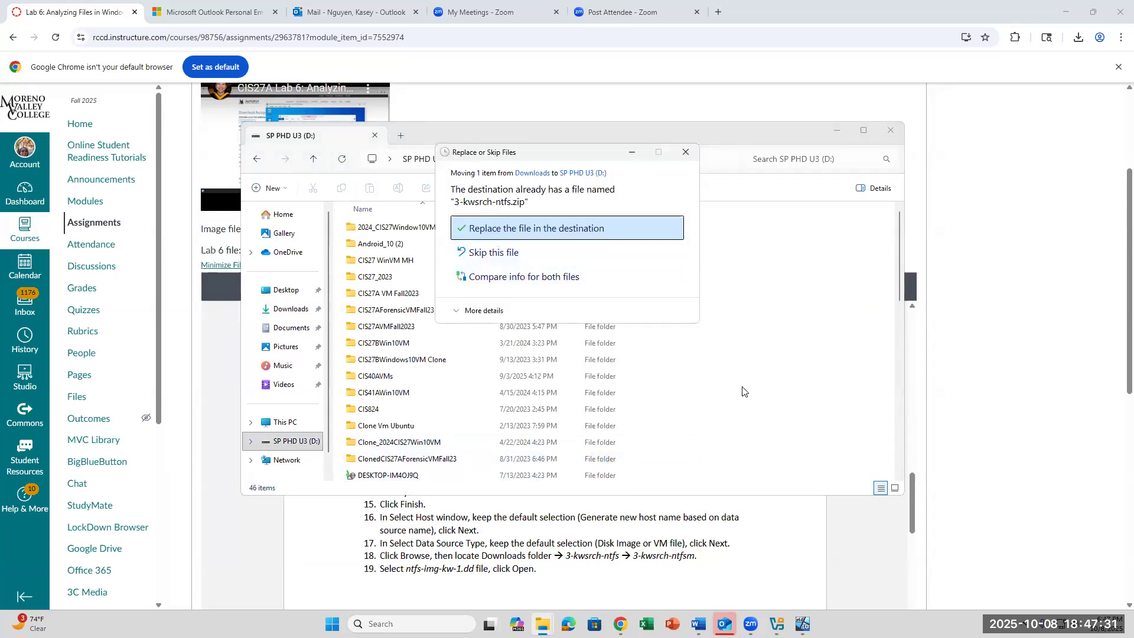
pyautogui.press('Return')
pyautogui.scroll(-10, 727, 309)
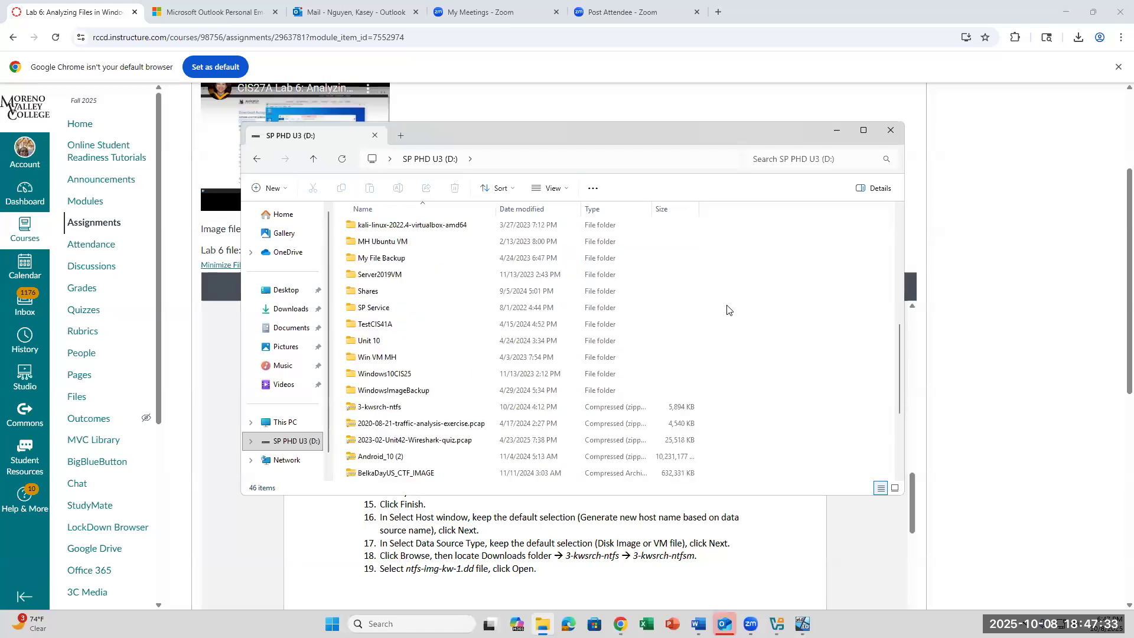
pyautogui.click(382, 358)
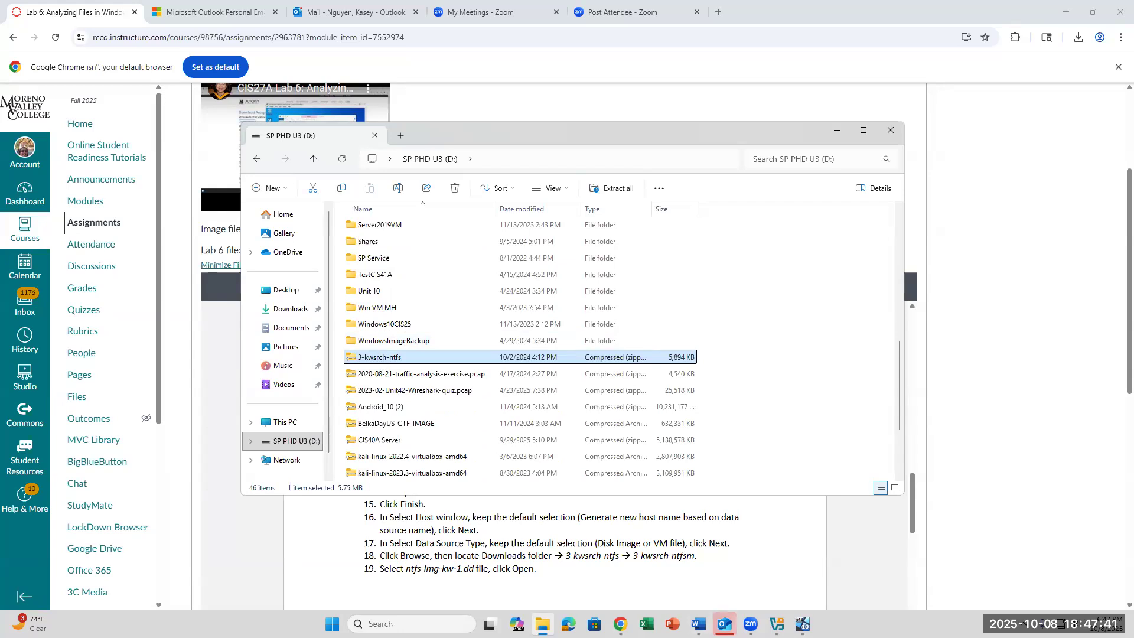
# Check the USB devices available to the CIS27AForensicVMFall23 virtual machine and the zip extraction and Autopsy case instructions in the Word lab document.
pyautogui.click(803, 624)
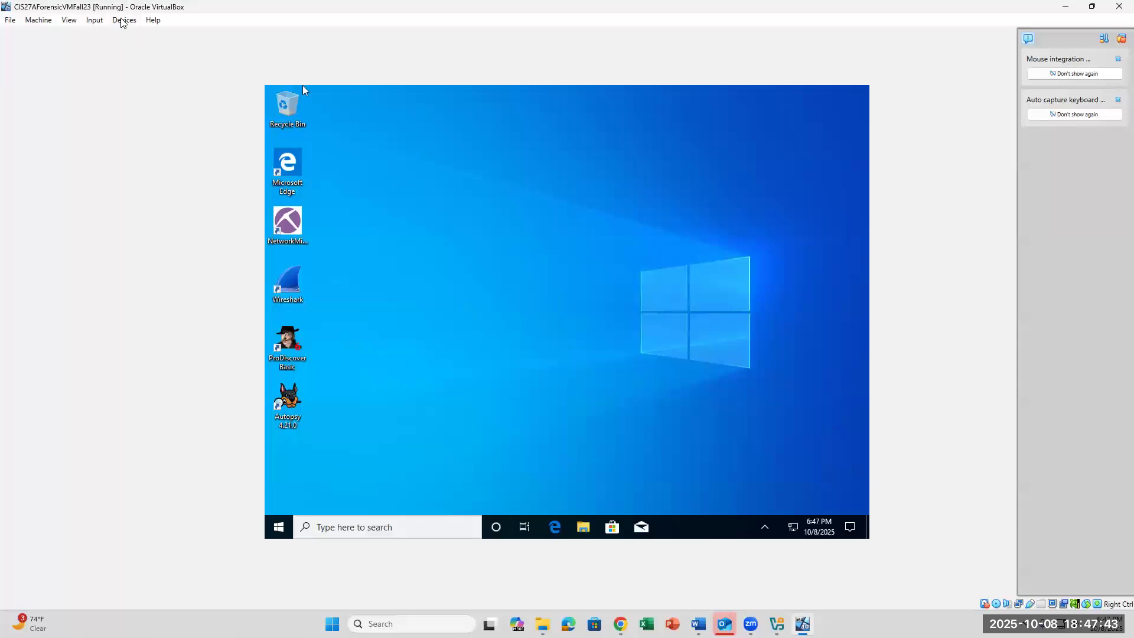
pyautogui.click(123, 21)
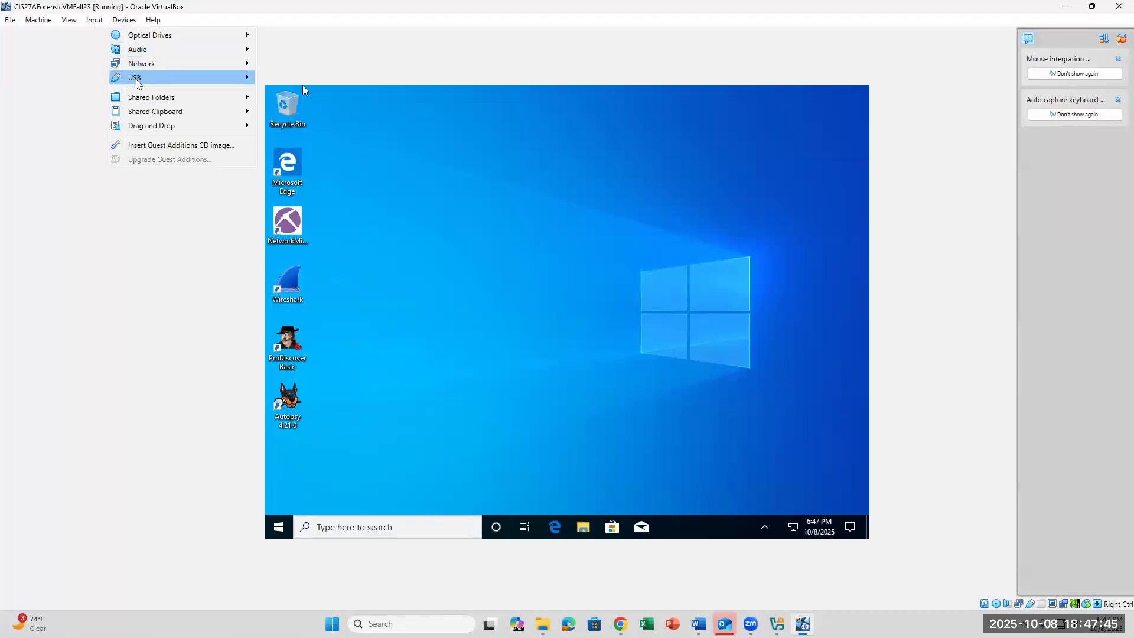
pyautogui.moveTo(136, 83)
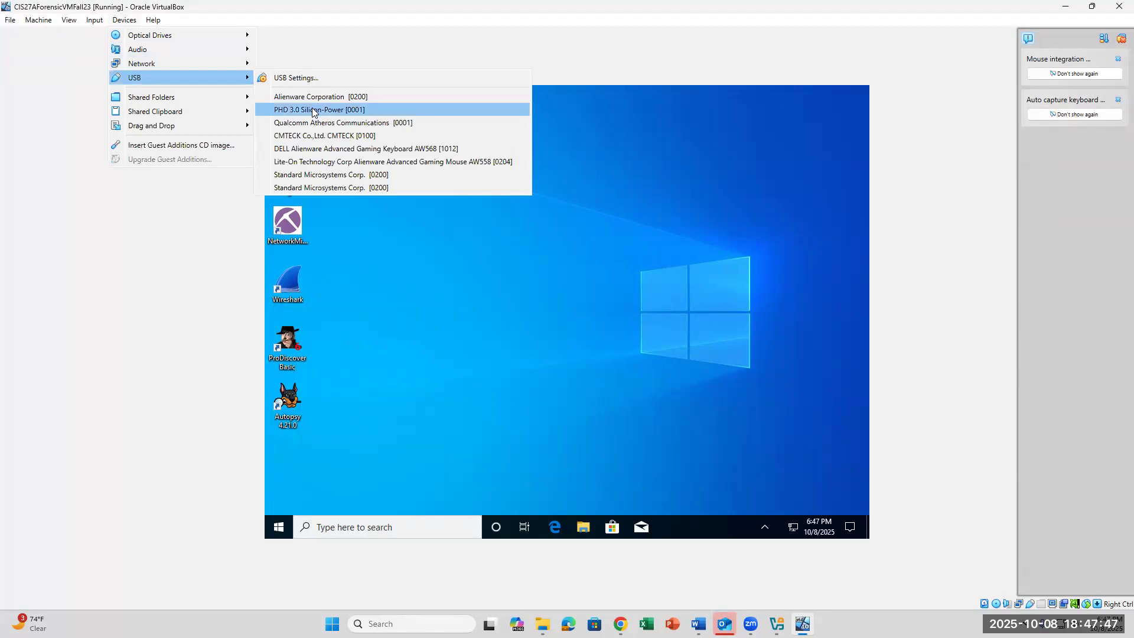
pyautogui.moveTo(314, 112)
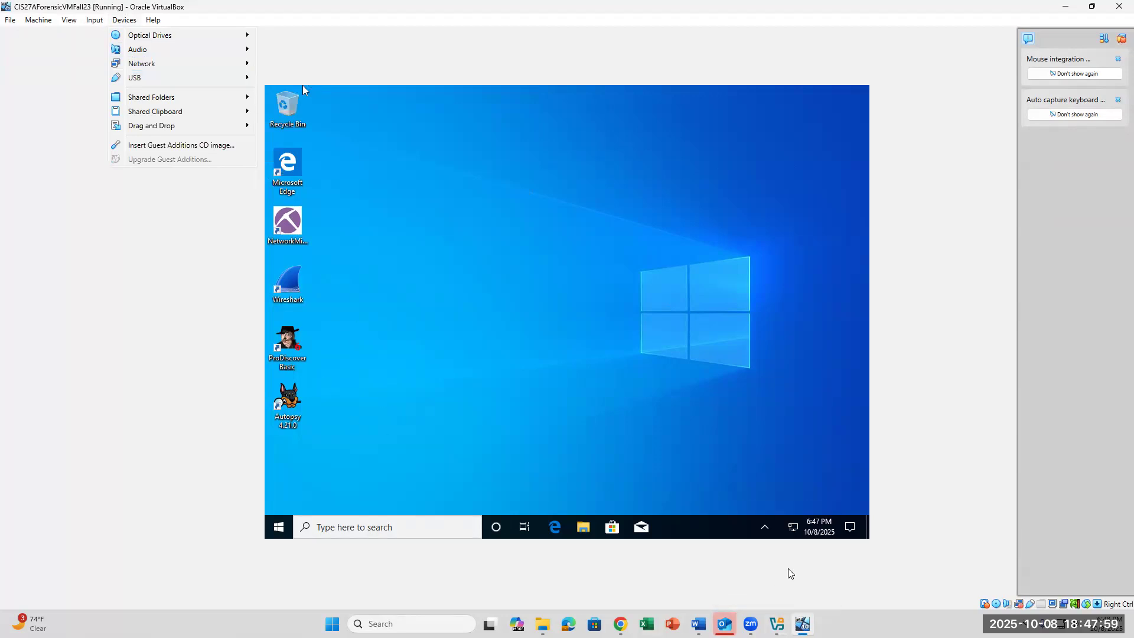
pyautogui.hotkey('alt', 'Tab')
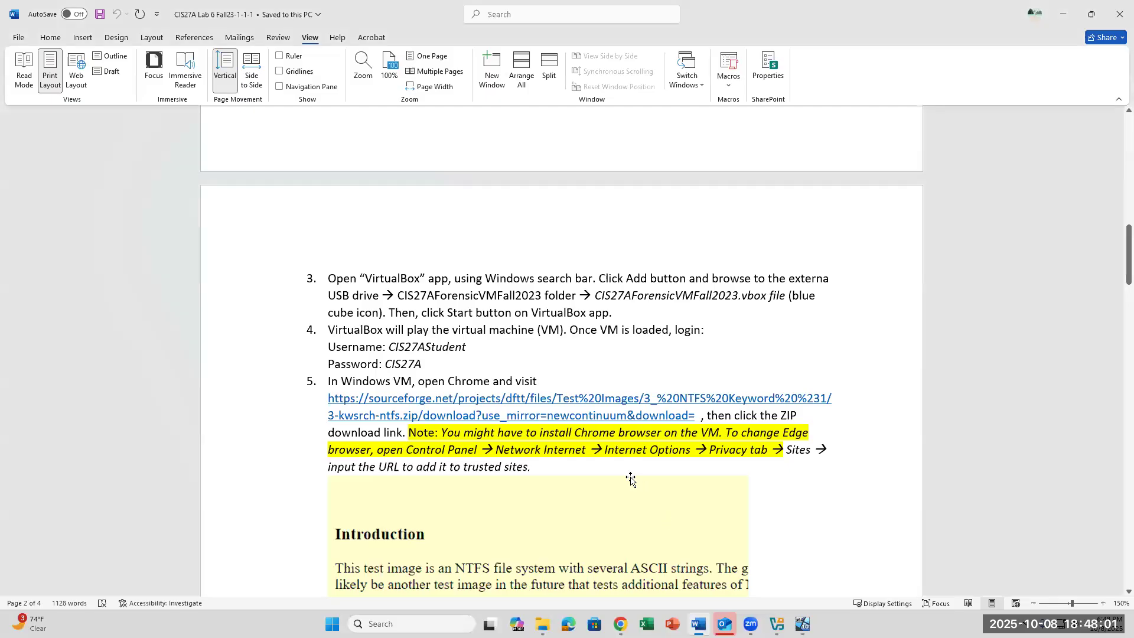
pyautogui.scroll(-5, 632, 477)
pyautogui.scroll(-3, 632, 477)
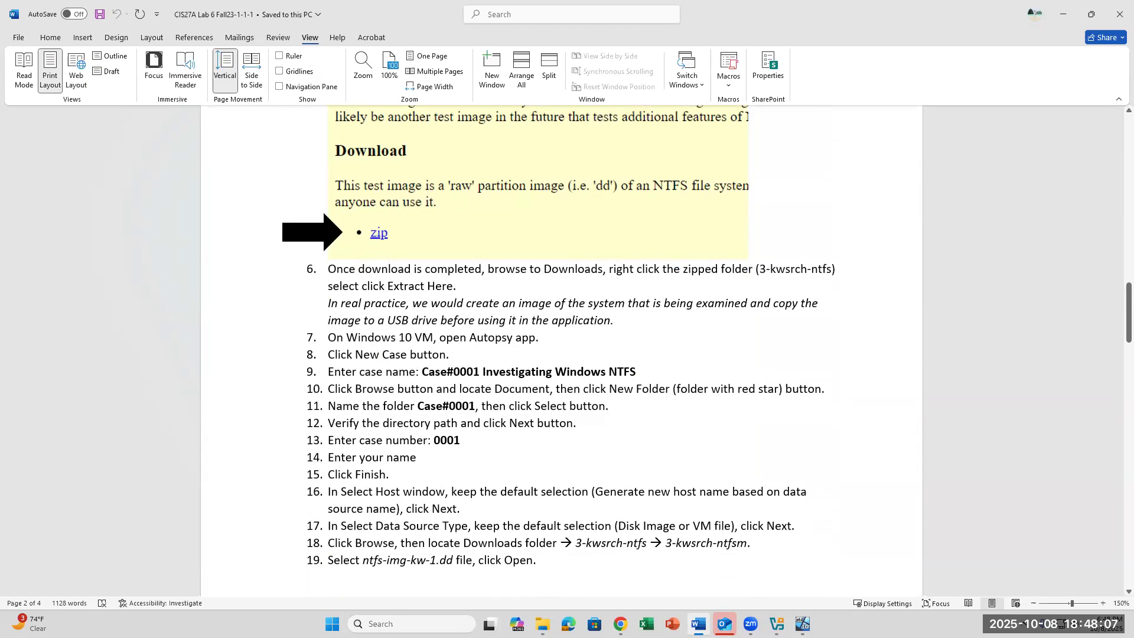
# Switch to the running virtual machine and attach the PHD 3.0 Silicon-Power USB drive to it.
pyautogui.click(803, 624)
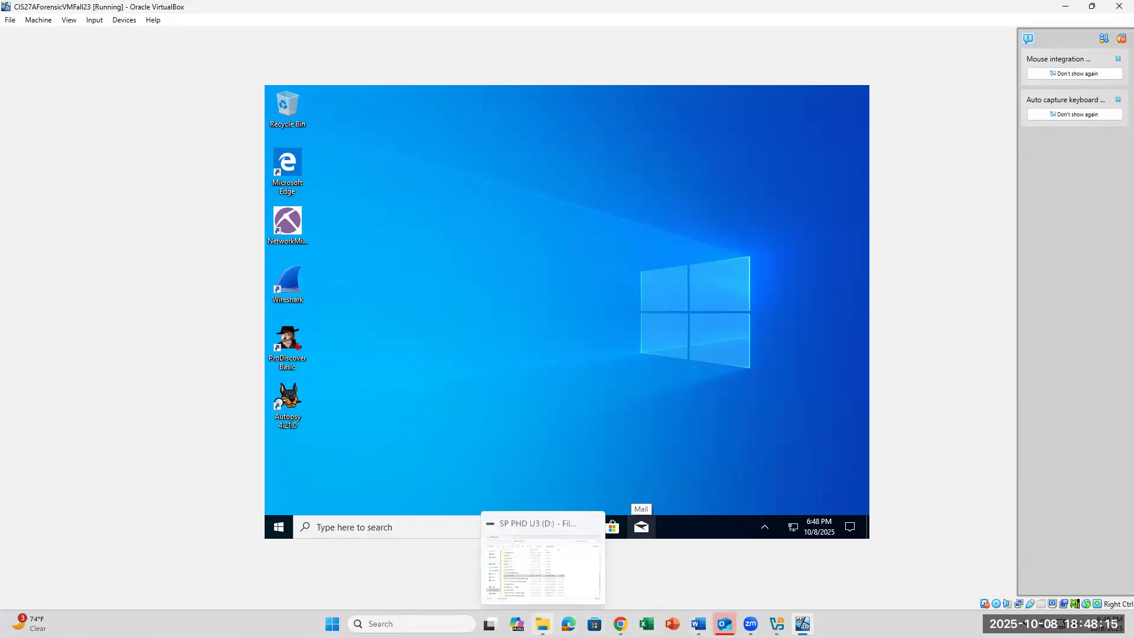
pyautogui.click(133, 24)
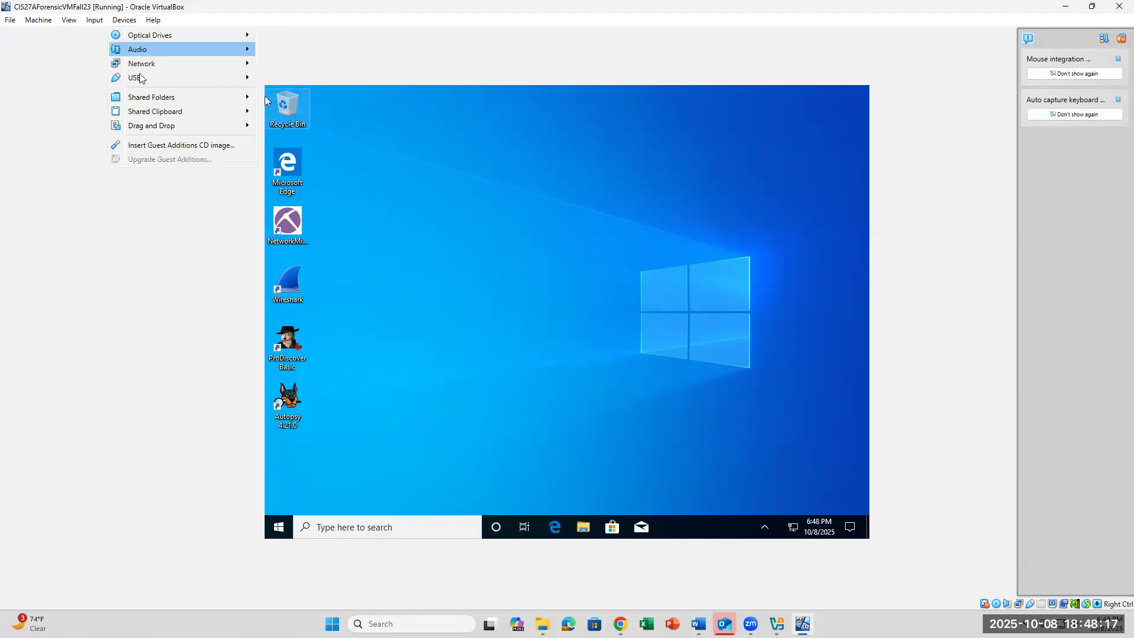
pyautogui.moveTo(248, 77)
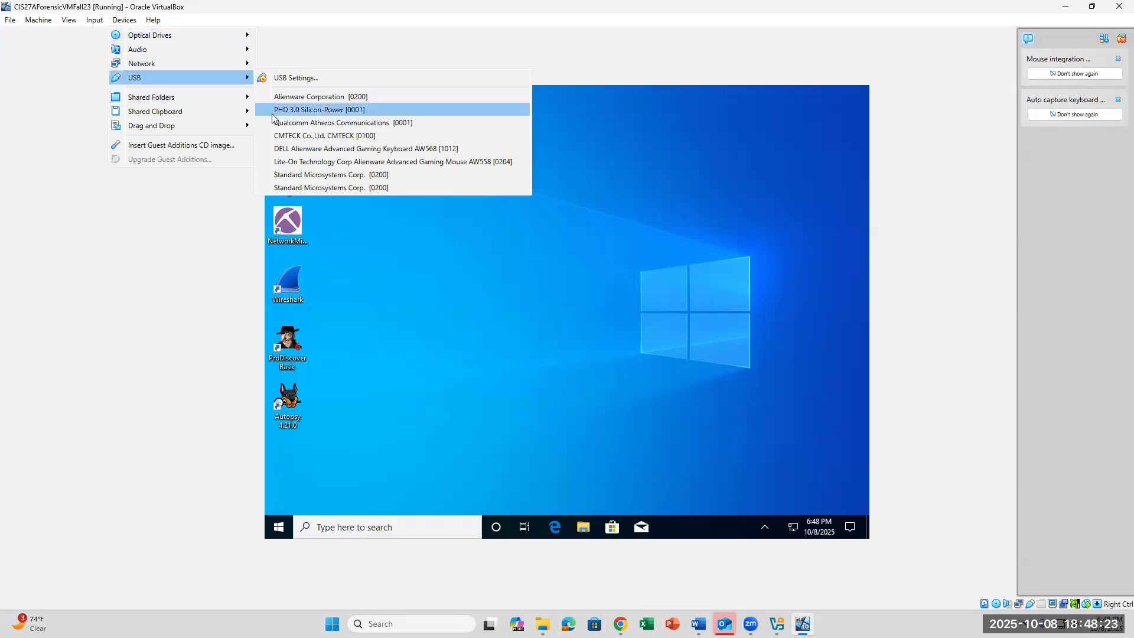
pyautogui.moveTo(269, 116)
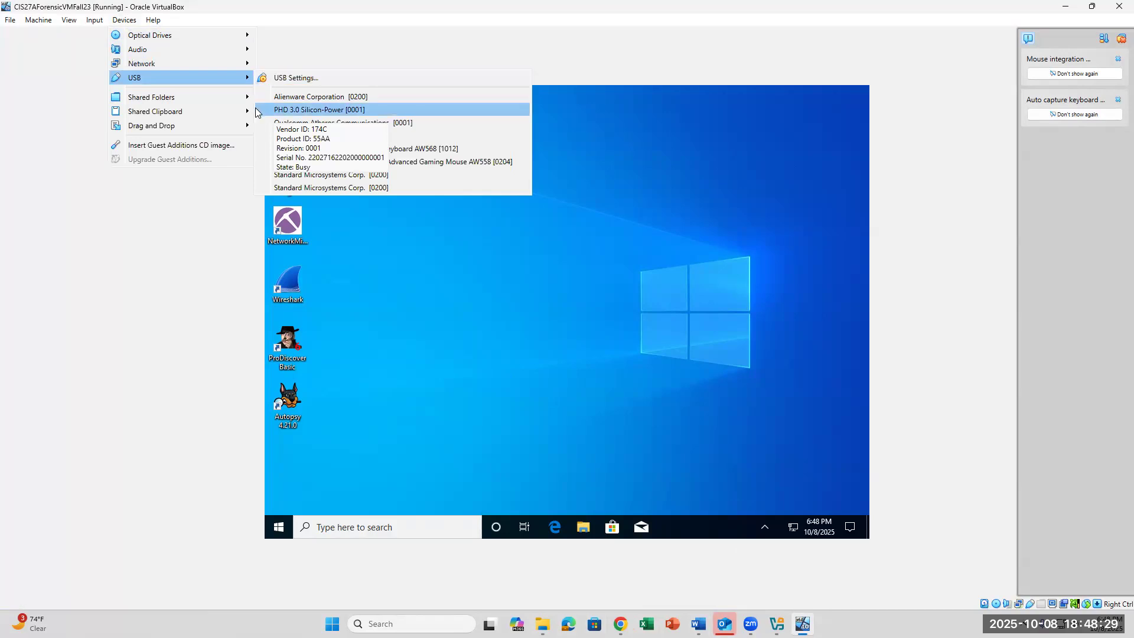
pyautogui.click(261, 110)
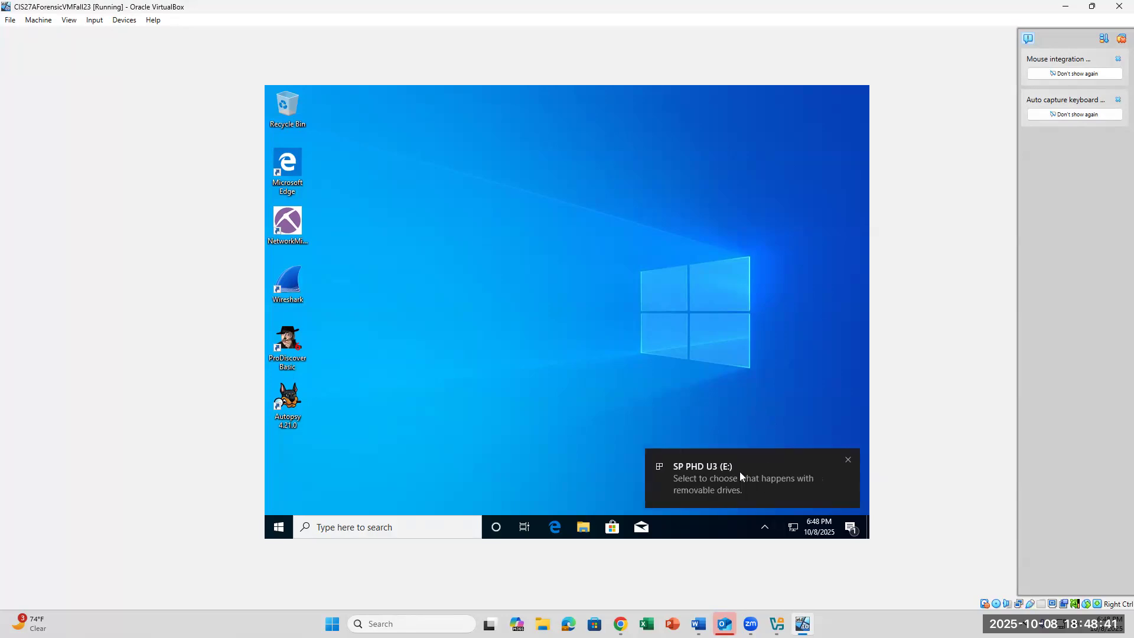
# Open the SP PHD U3 (E:) drive inside the virtual machine and copy the 3-kwsrch-ntfs zip to the desktop, below the Autopsy icon.
pyautogui.click(739, 472)
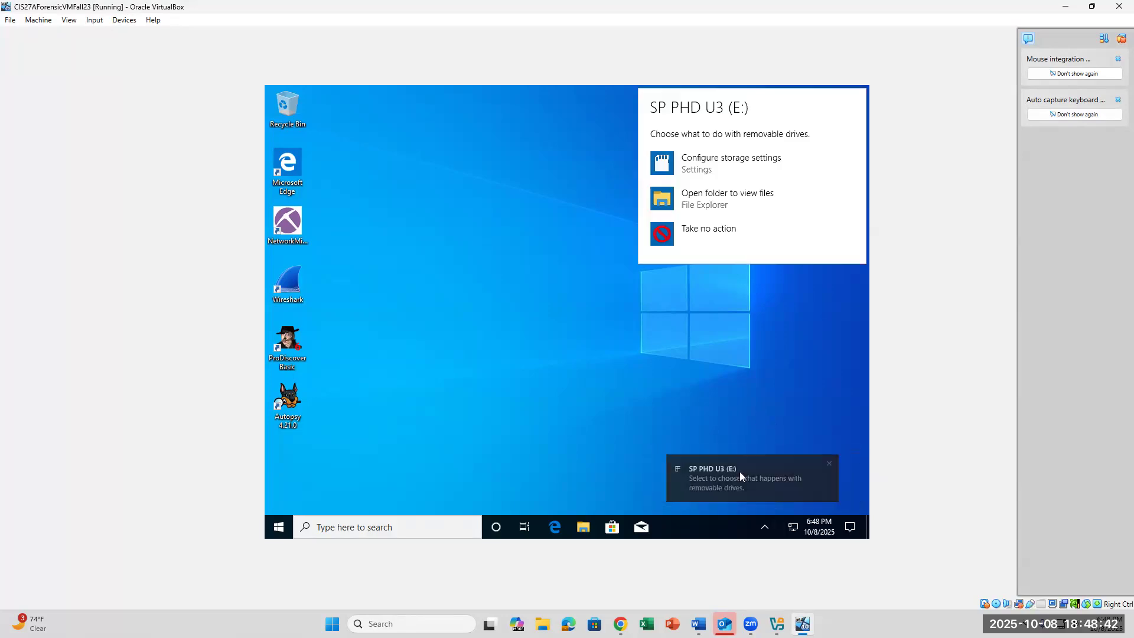
pyautogui.click(689, 200)
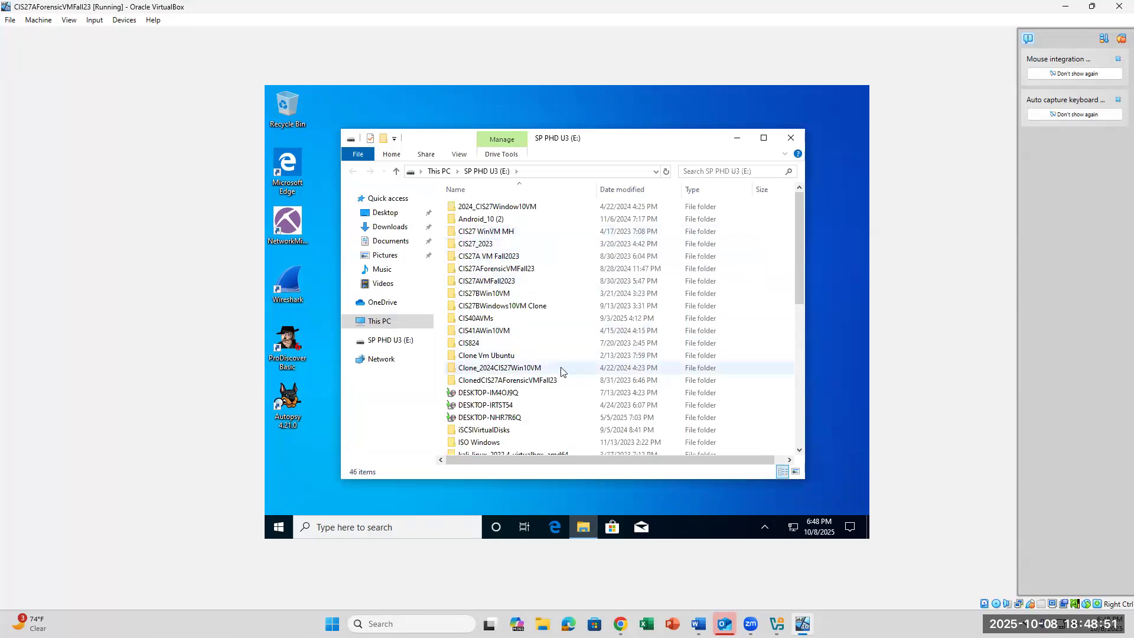
pyautogui.scroll(-2, 561, 371)
pyautogui.scroll(-1, 565, 390)
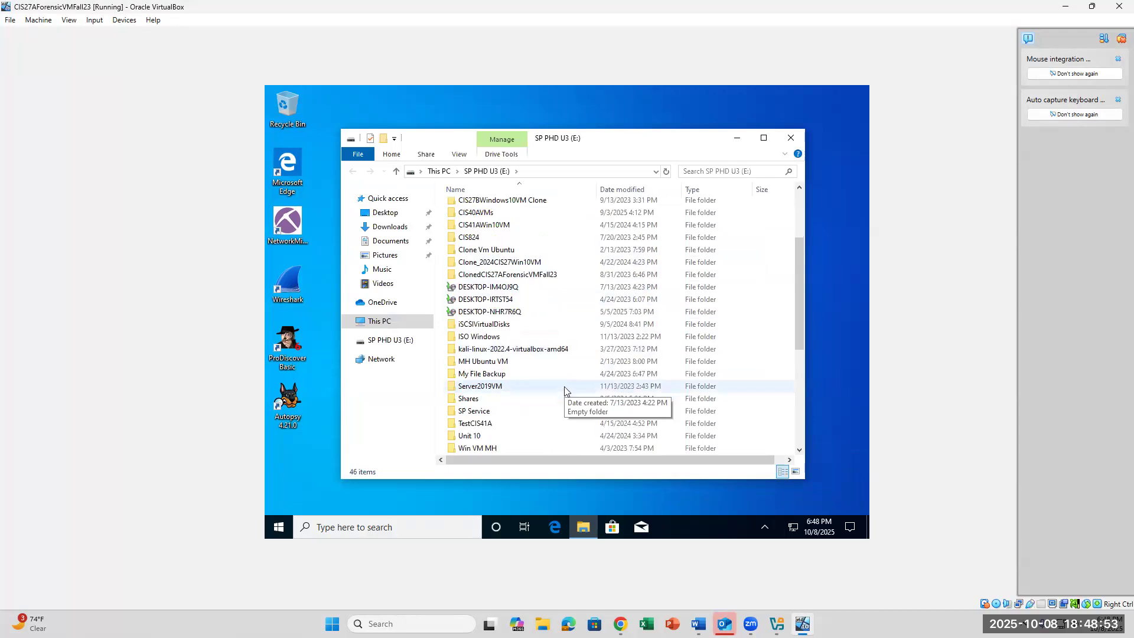
pyautogui.scroll(-3, 561, 390)
pyautogui.click(510, 365)
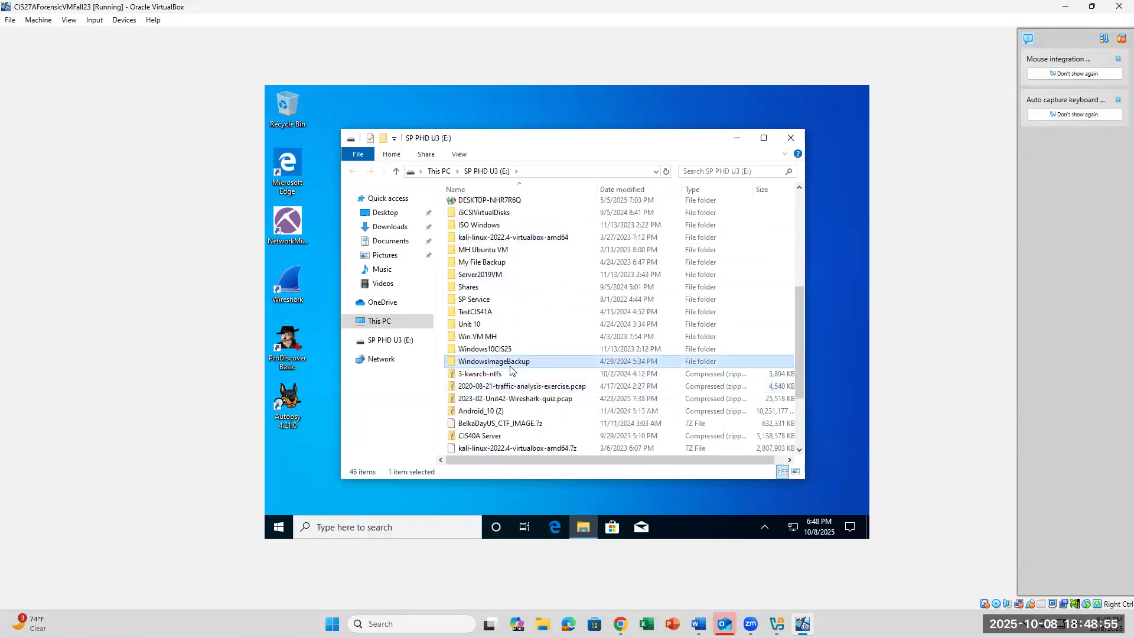
pyautogui.click(511, 375)
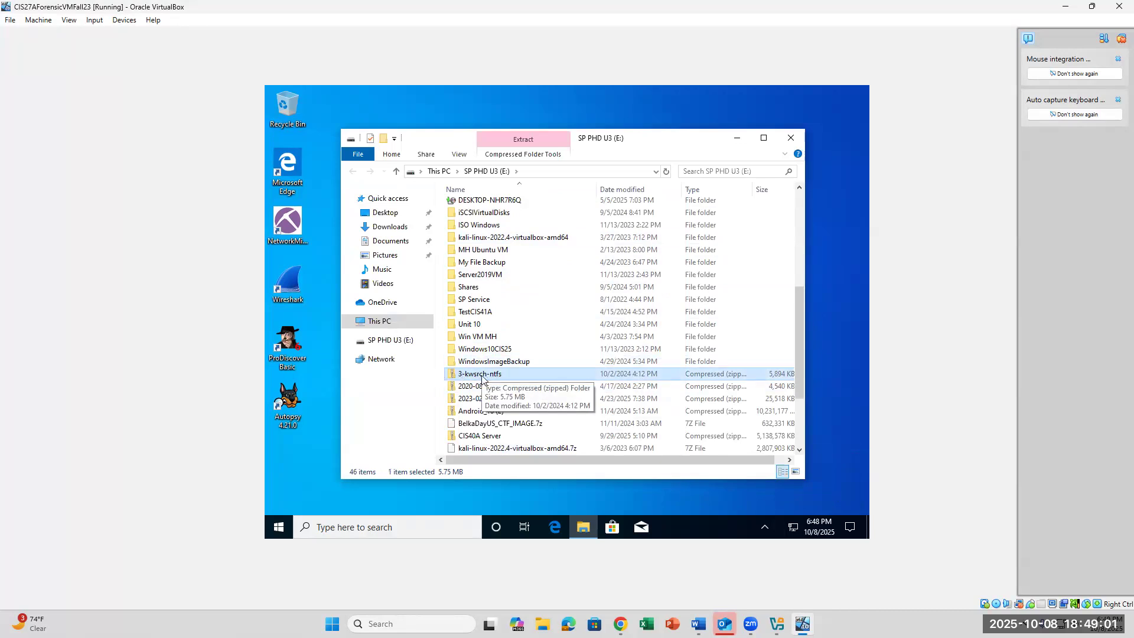
pyautogui.moveTo(479, 378); pyautogui.dragTo(303, 501)
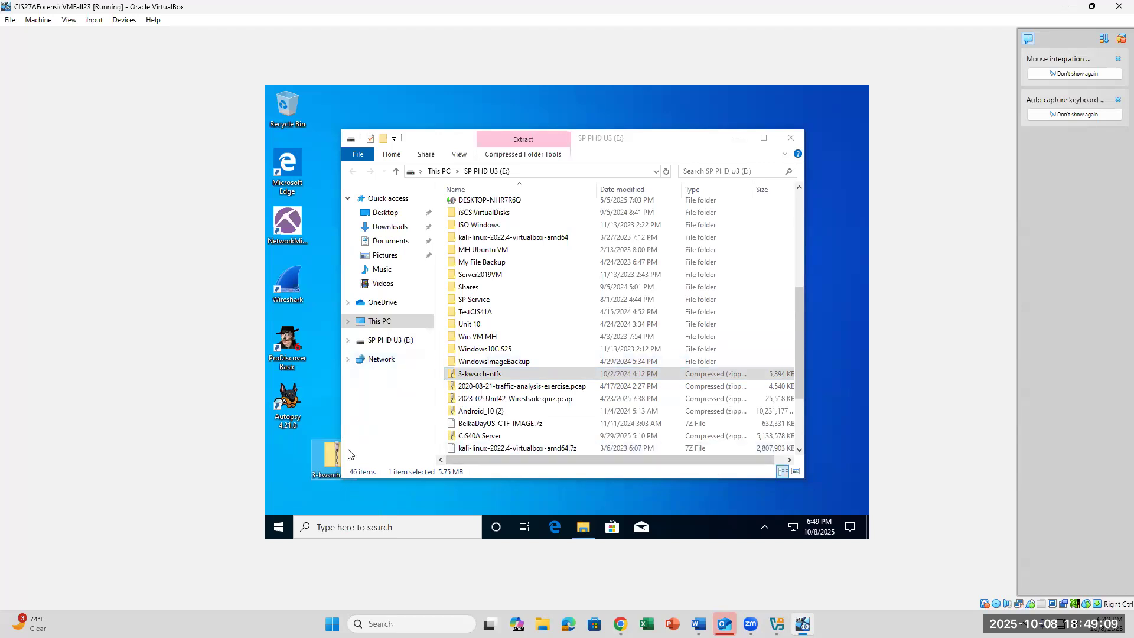
pyautogui.moveTo(322, 451); pyautogui.dragTo(278, 452)
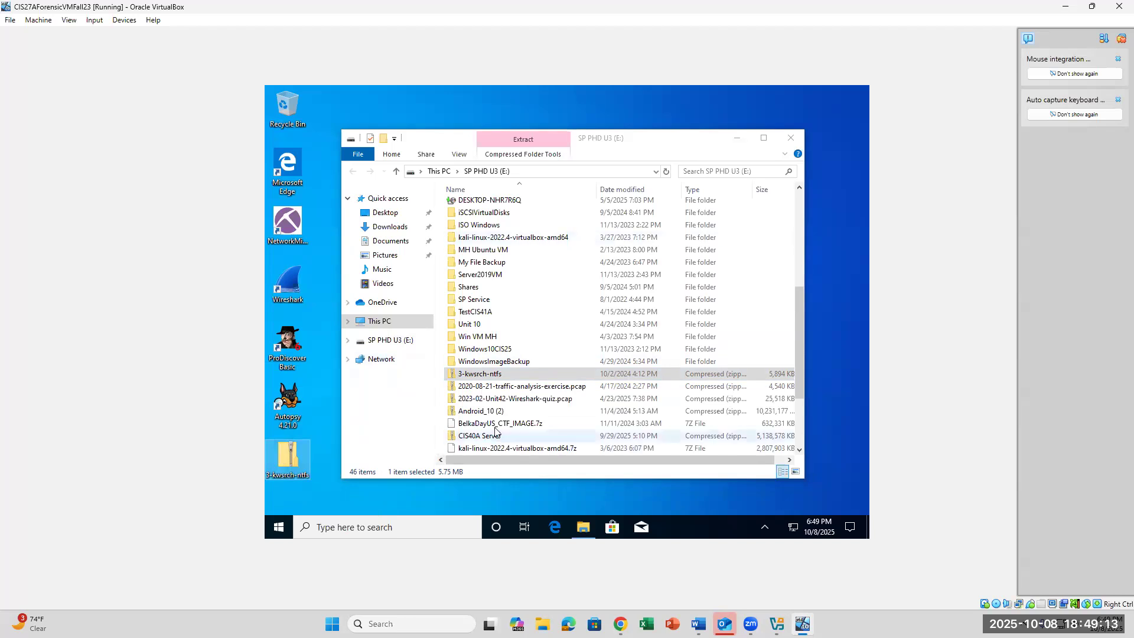
# Reopen the SP PHD U3 (E:) drive from This PC in the virtual machine and locate the 3-kwsrch-ntfs zip.
pyautogui.click(128, 22)
pyautogui.moveTo(139, 81)
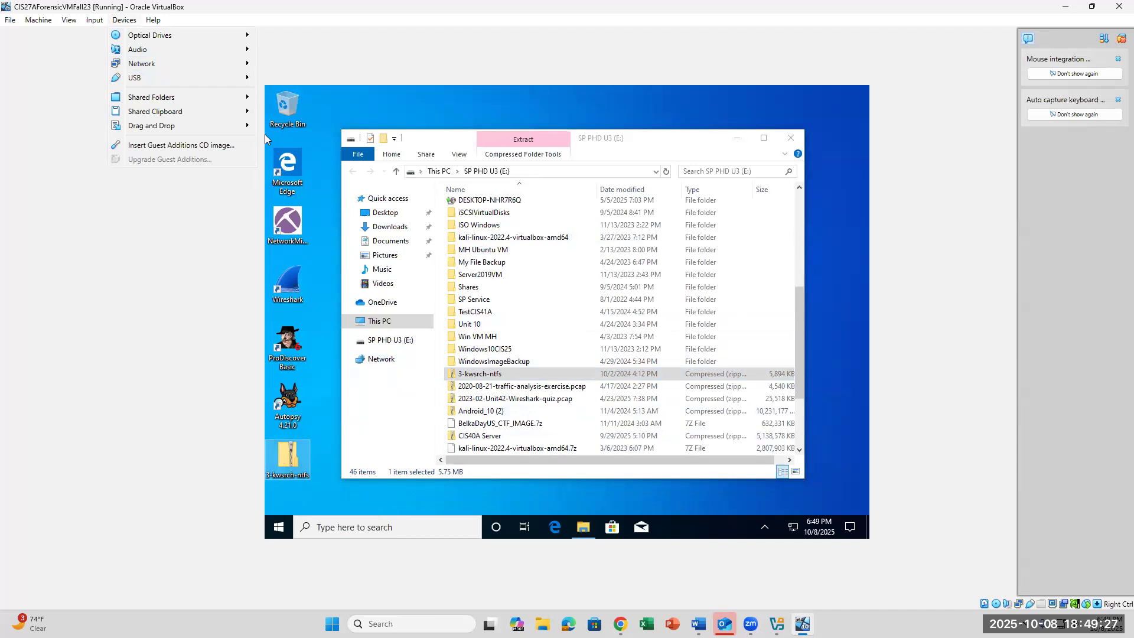
pyautogui.click(581, 533)
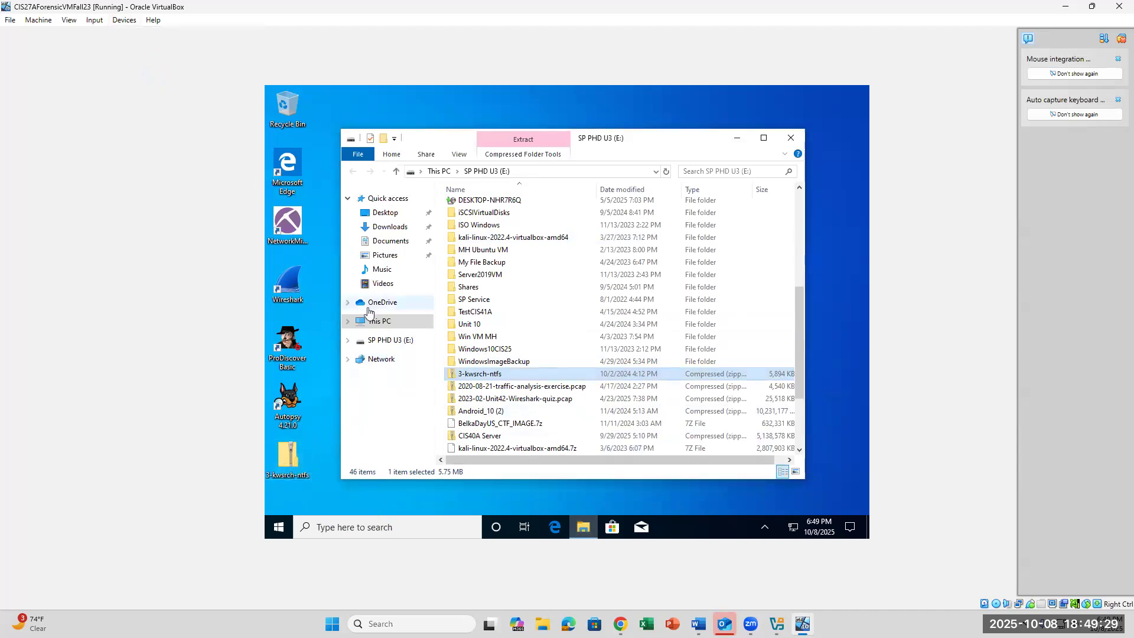
pyautogui.click(378, 322)
pyautogui.click(382, 342)
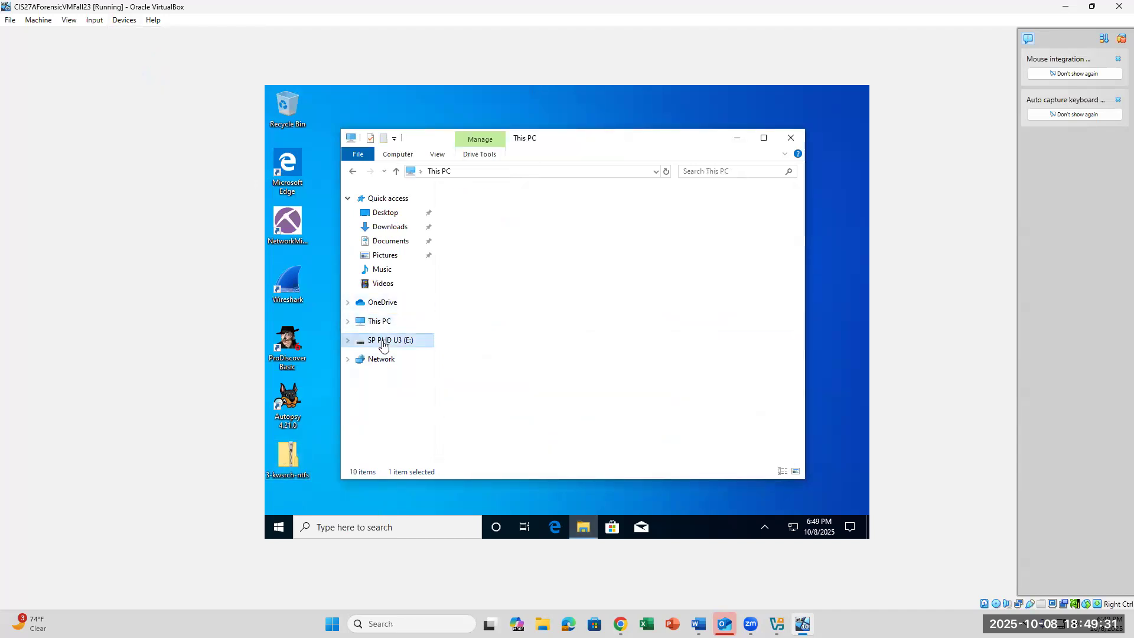
pyautogui.scroll(-4, 550, 441)
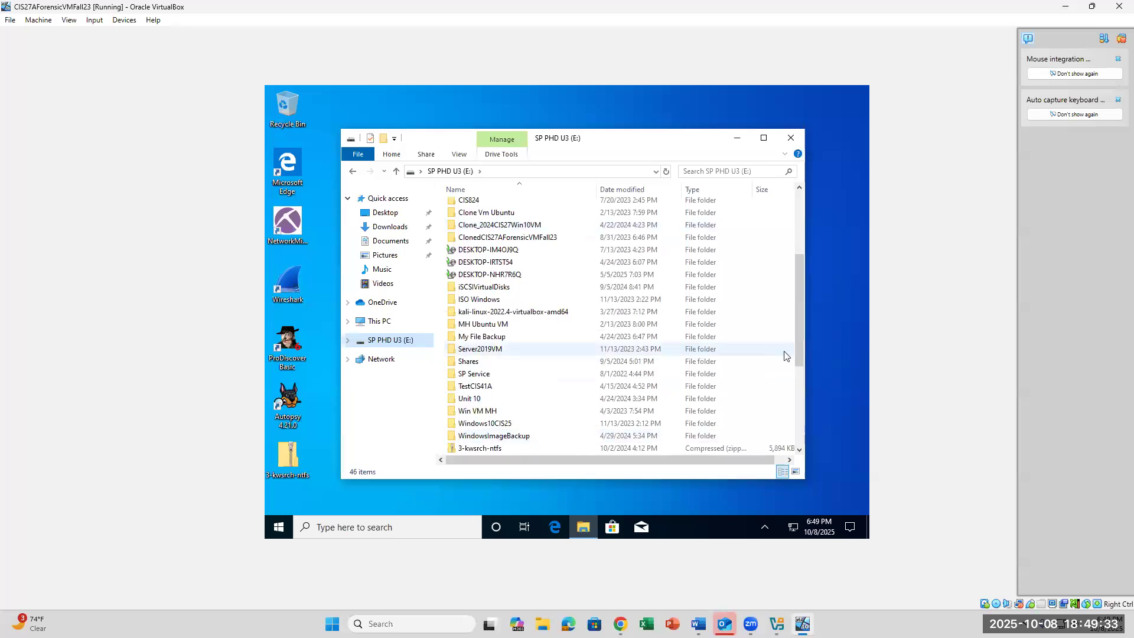
pyautogui.click(499, 449)
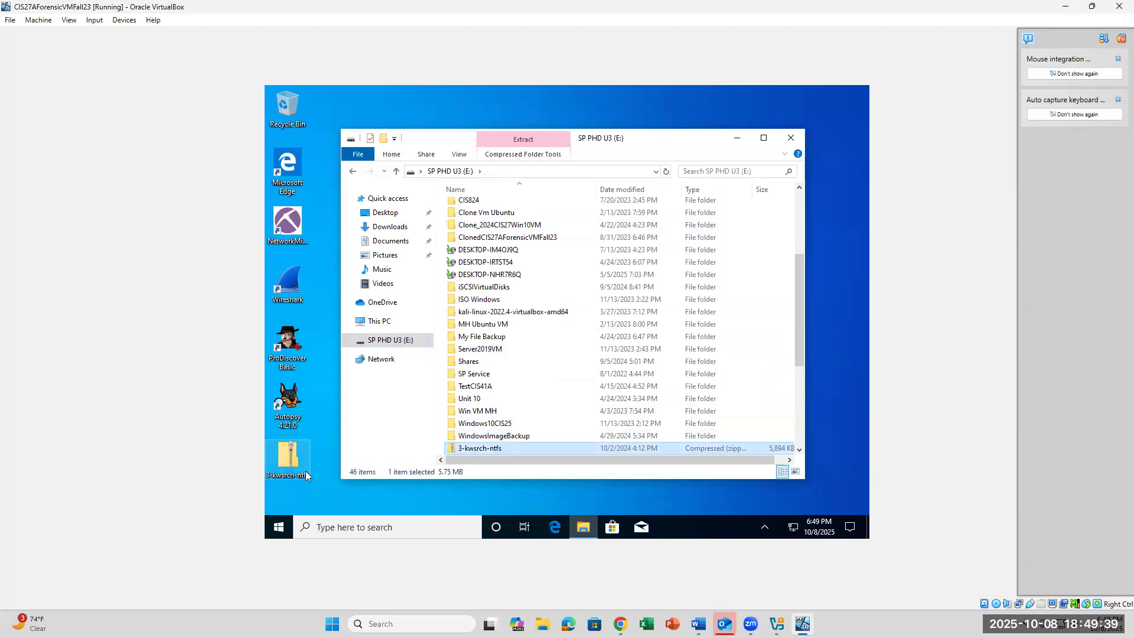
# Examine the download and extraction instructions in steps 5 and 6 of the Word lab document, selecting the step 6 text.
pyautogui.click(699, 624)
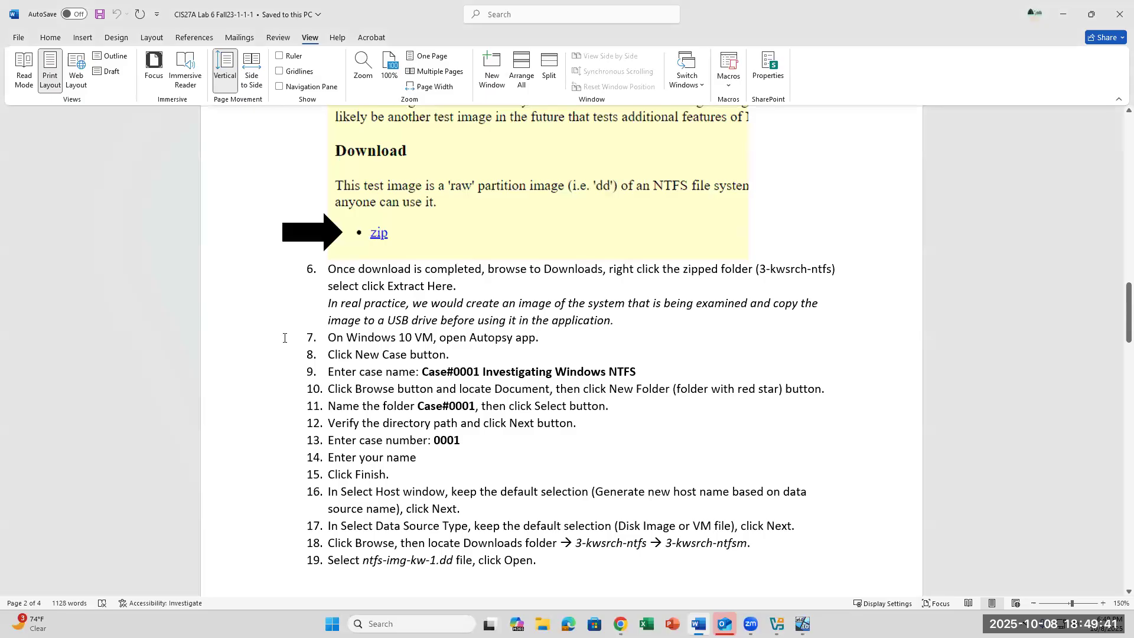
pyautogui.moveTo(330, 272); pyautogui.dragTo(452, 300)
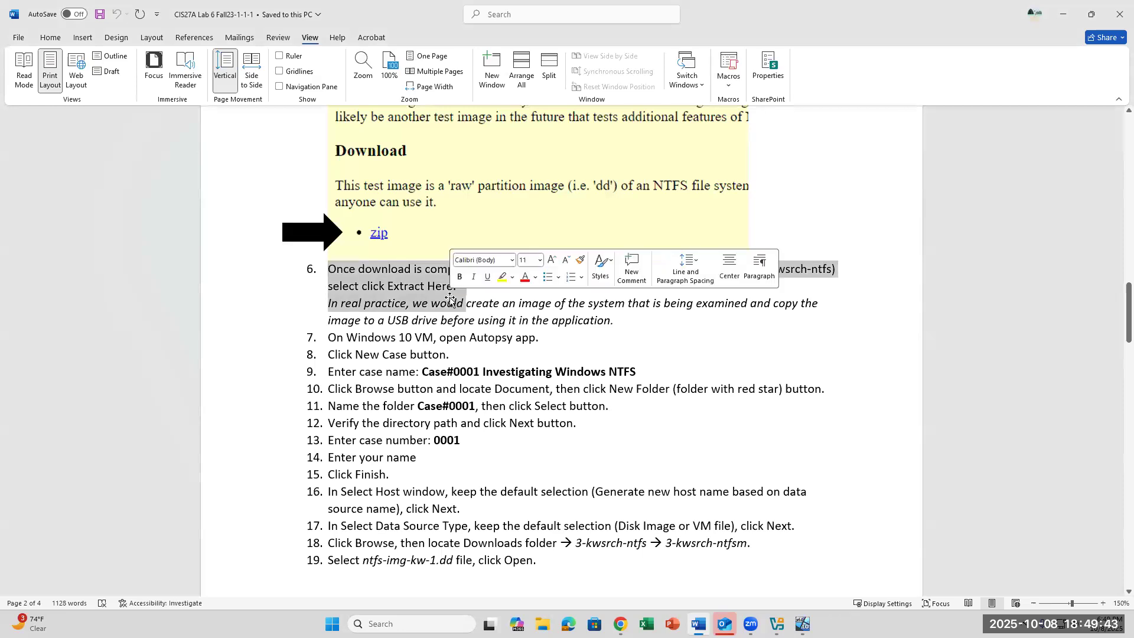
pyautogui.scroll(6, 451, 297)
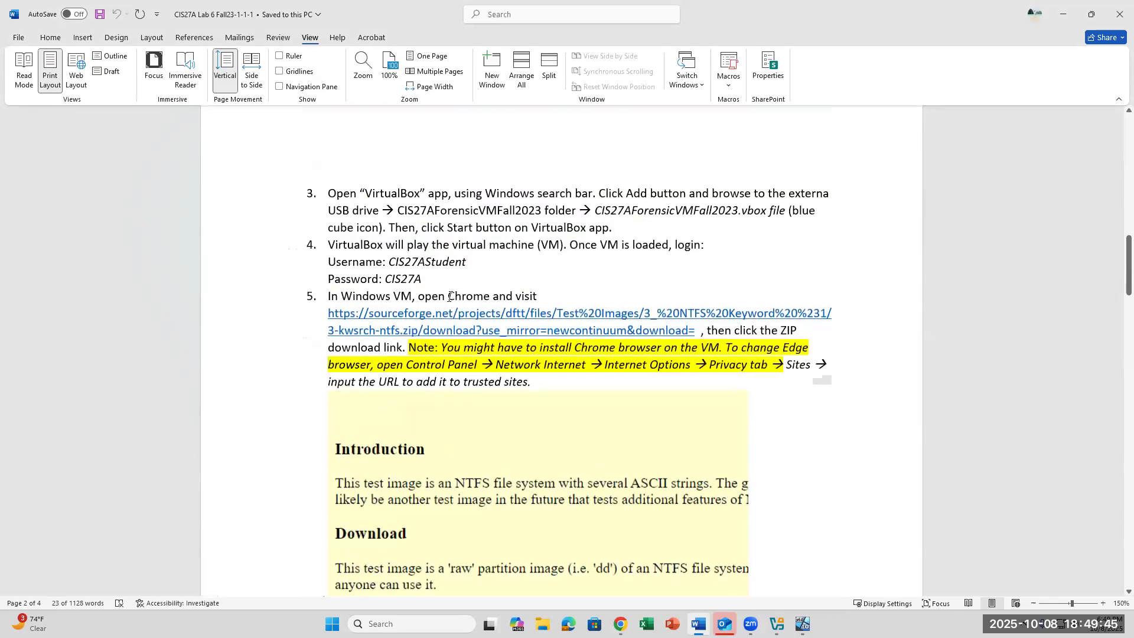
pyautogui.scroll(-1, 496, 324)
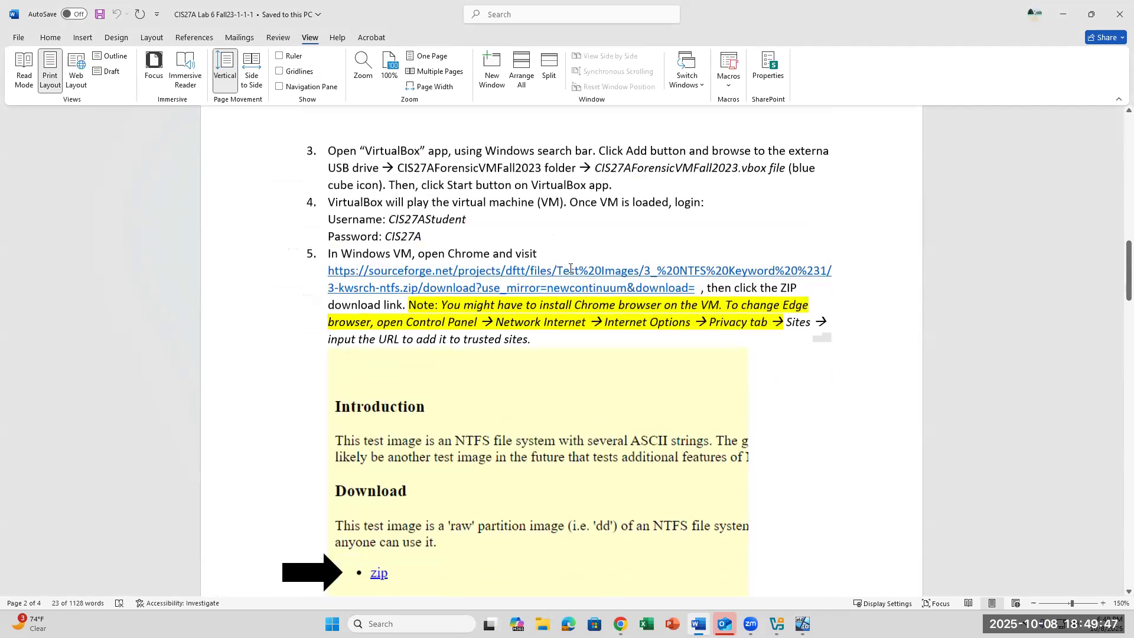
pyautogui.scroll(-6, 582, 334)
pyautogui.click(499, 375)
pyautogui.moveTo(637, 414); pyautogui.dragTo(368, 372)
pyautogui.click(592, 416)
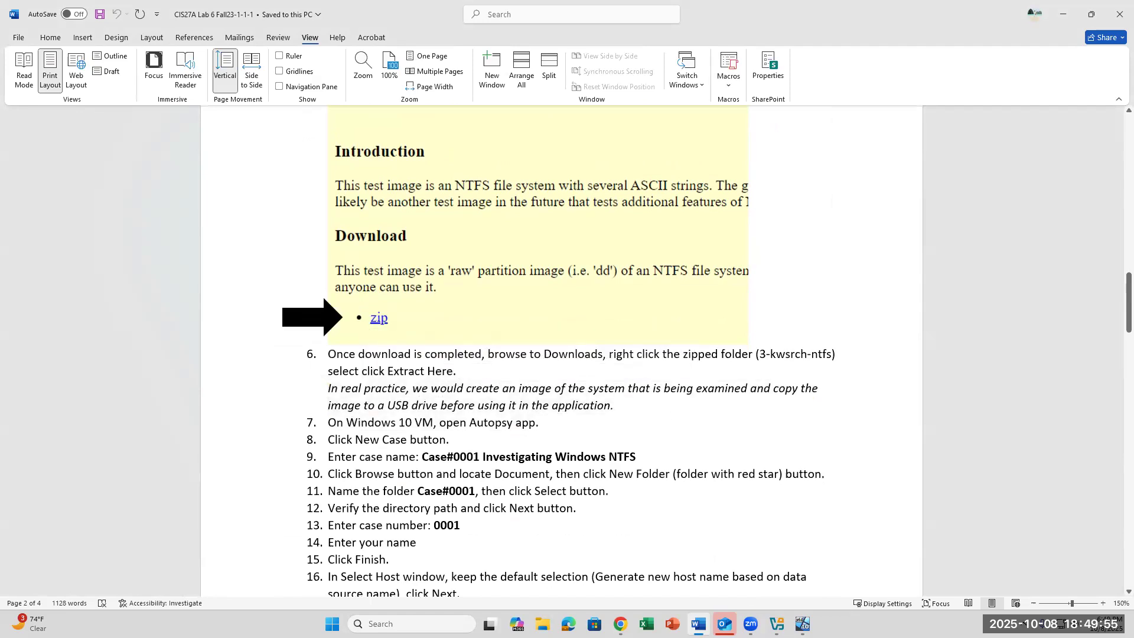
# Add a new line below step 6's italic note reading "Or you can download the file from the assignment page in Canvas".
pyautogui.press('Return')
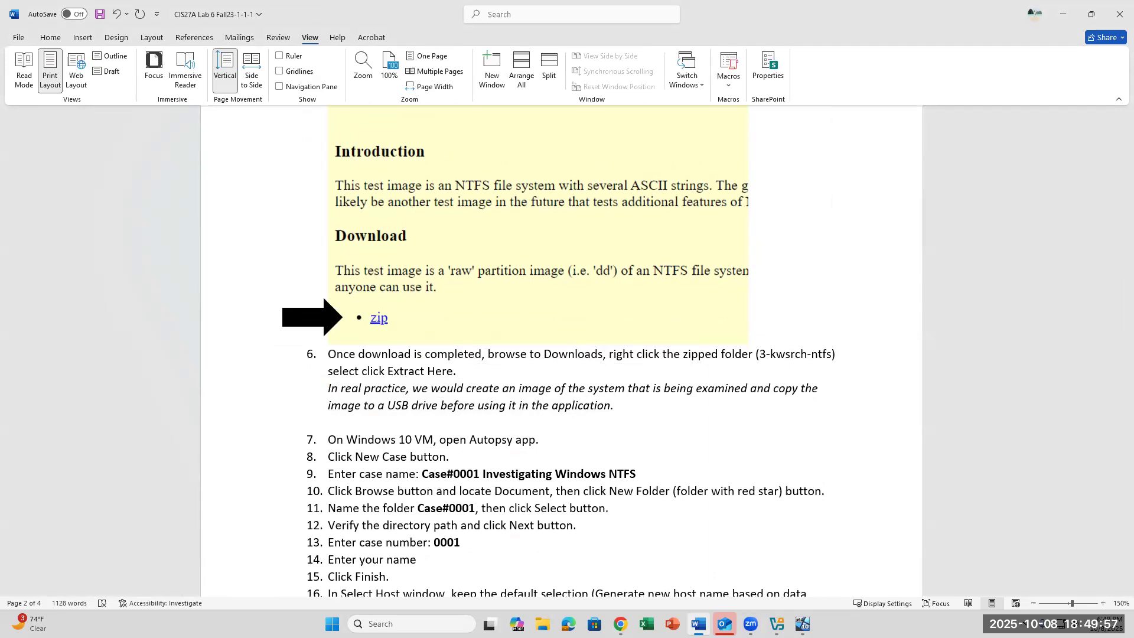
pyautogui.write('Or you can downl')
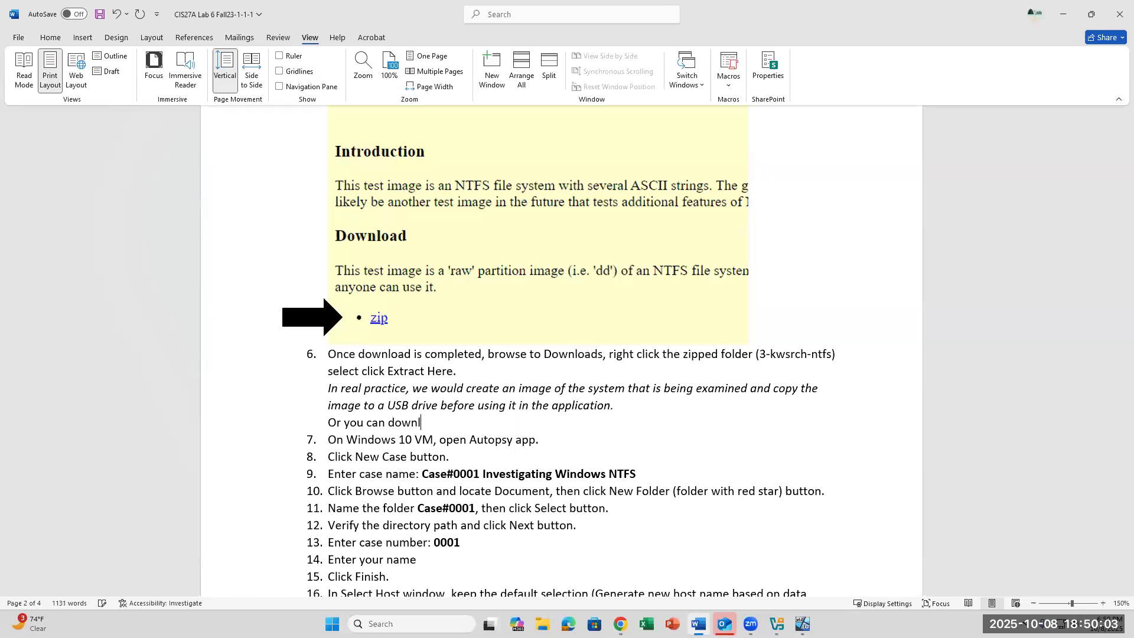
pyautogui.write('oad the file from the image')
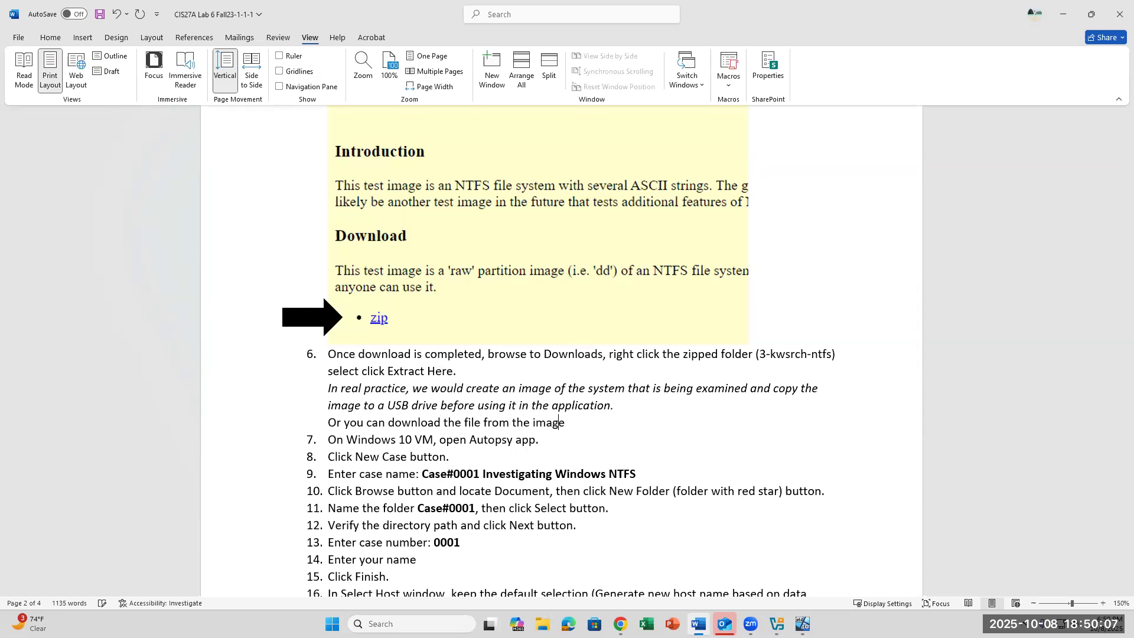
pyautogui.press('BackSpace')
pyautogui.press('BackSpace')
pyautogui.press('BackSpace')
pyautogui.press('BackSpace')
pyautogui.write('assignment page in ')
pyautogui.write('Canvas')
# Continue the added line with ", save the downloaded file to external USB drive. Open VirtualBox, click Devices".
pyautogui.write(', sa')
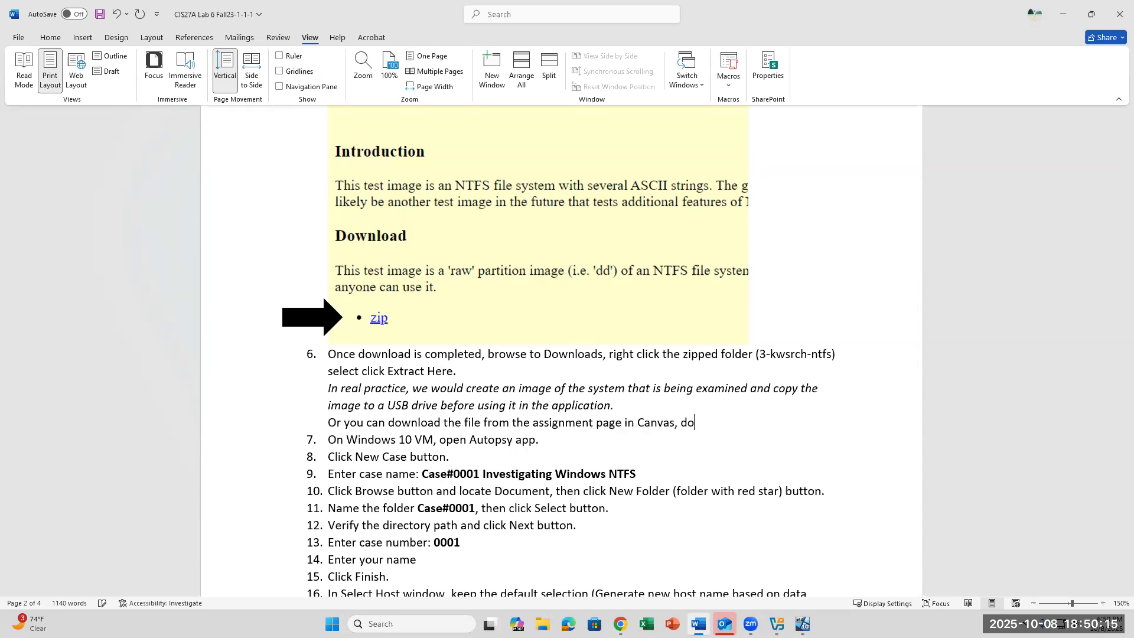
pyautogui.write('ve the')
pyautogui.press('BackSpace')
pyautogui.press('BackSpace')
pyautogui.press('BackSpace')
pyautogui.write('the downloaded file to U')
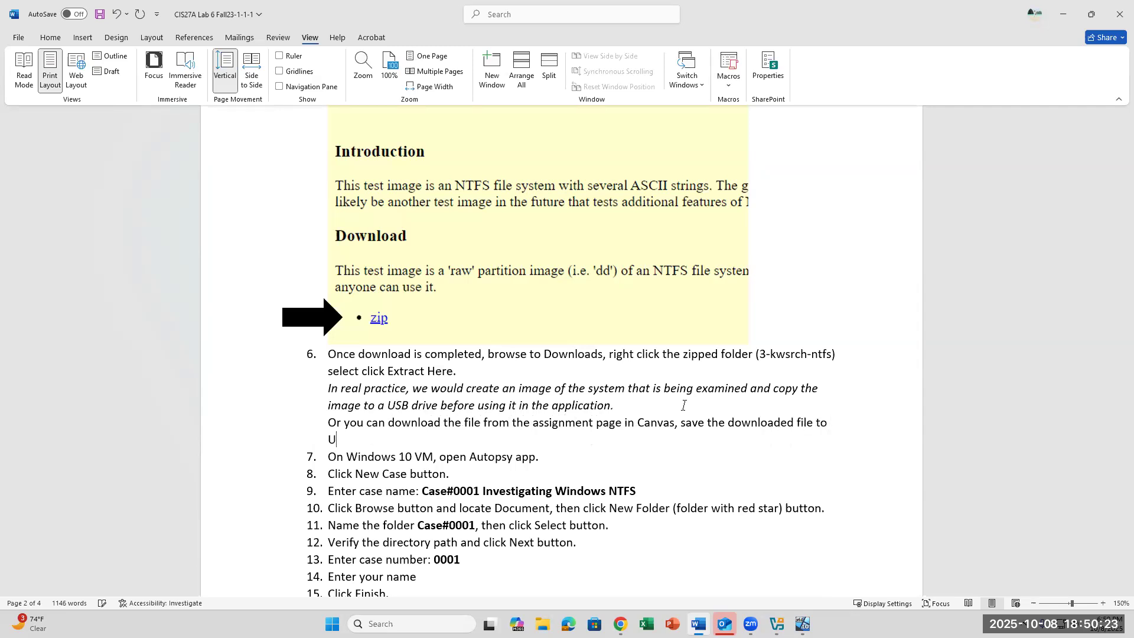
pyautogui.press('BackSpace')
pyautogui.write('external USB drive. Open VirtualBox, click Devices')
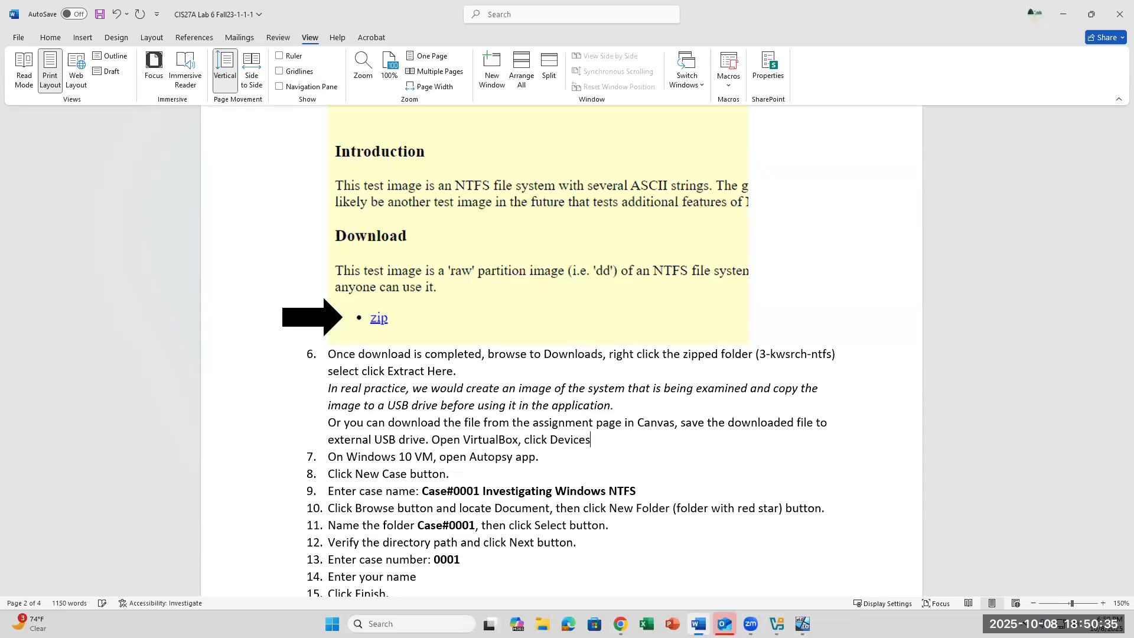
# Extend the added line with ", USB, then select the USB drive you are using to mount it.".
pyautogui.write(',')
pyautogui.write(' USB, then select the US')
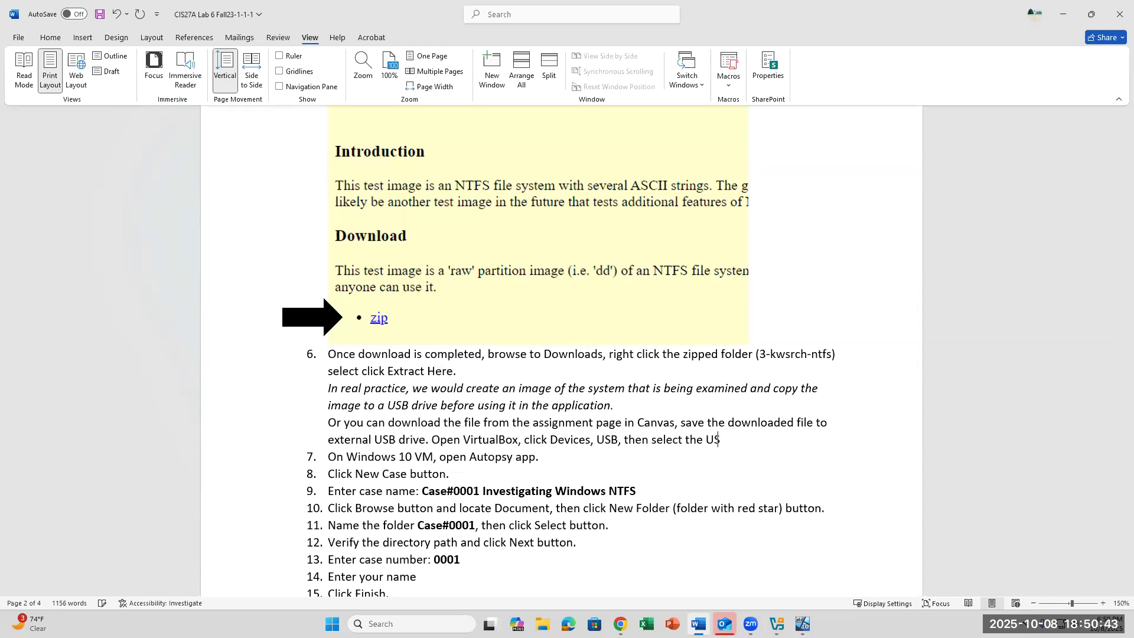
pyautogui.write('B drive you are duin')
pyautogui.press('BackSpace')
pyautogui.press('BackSpace')
pyautogui.press('BackSpace')
pyautogui.press('BackSpace')
pyautogui.write('using to moun')
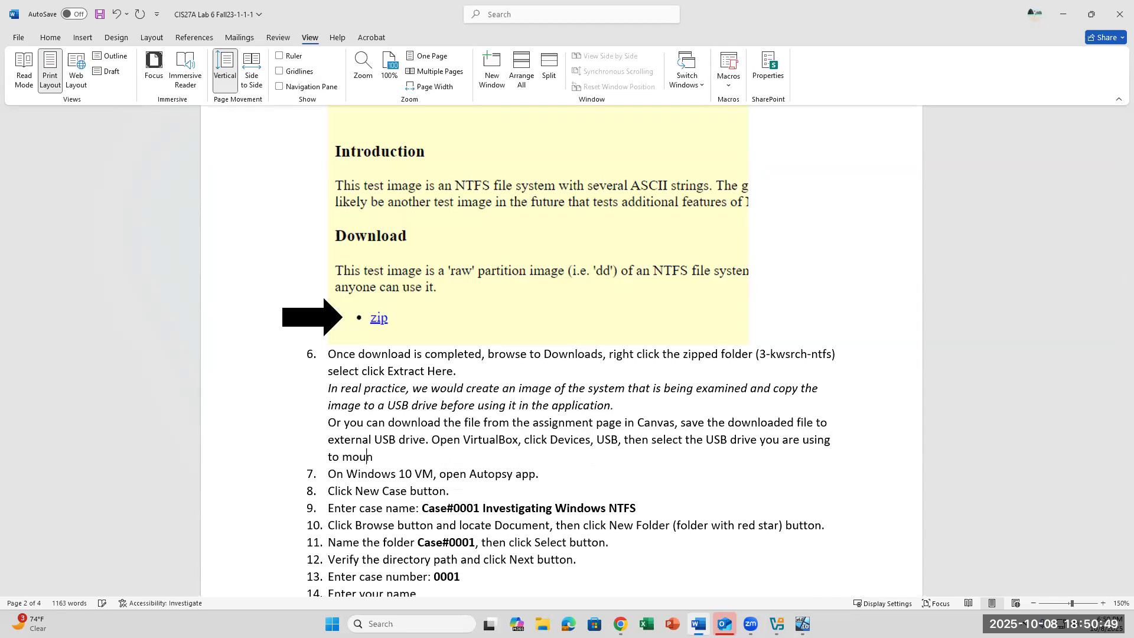
pyautogui.write('t it. Once VM')
# Add the text "Once the virtual machine notifies you that USB is enabled, open File Explorer, click This PC," to the new paragraph.
pyautogui.press('BackSpace')
pyautogui.press('BackSpace')
pyautogui.press('BackSpace')
pyautogui.press('BackSpace')
pyautogui.write('e the virtual machine notifies you that USB is ena')
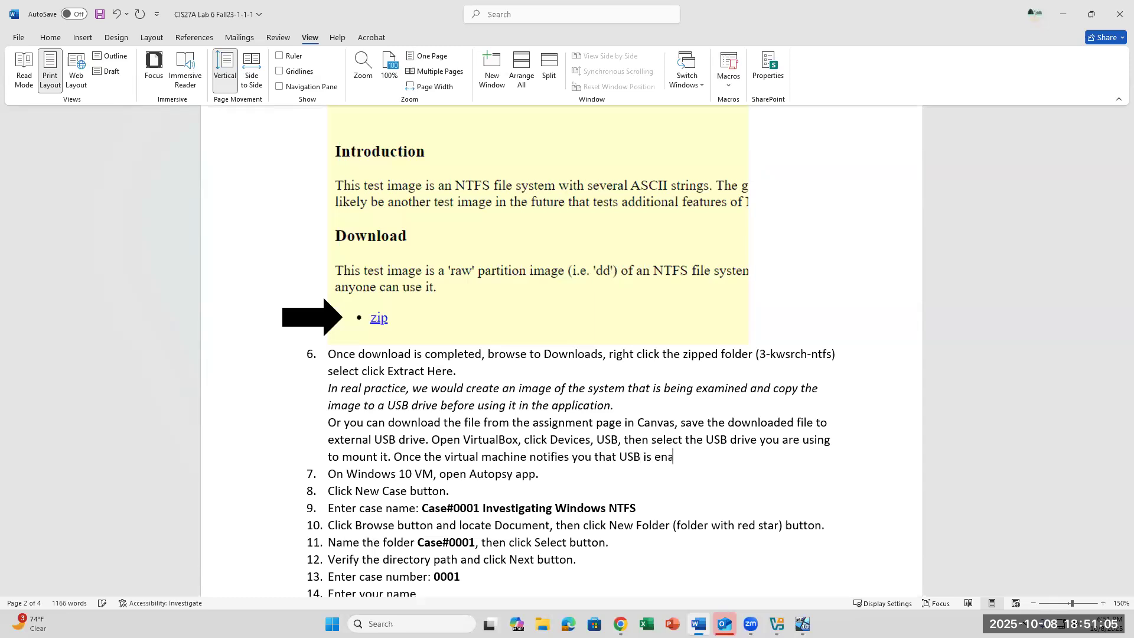
pyautogui.write('bled, open ')
pyautogui.write('T')
pyautogui.press('BackSpace')
pyautogui.write('File Explorer, click This PC, sele')
pyautogui.press('BackSpace')
pyautogui.press('BackSpace')
pyautogui.press('BackSpace')
pyautogui.press('BackSpace')
# Finish the new paragraph with "open USB drive inside VM and copy-paste the file to VM's desktop.".
pyautogui.write('open USB drive in ')
pyautogui.write('e VM and copy-past')
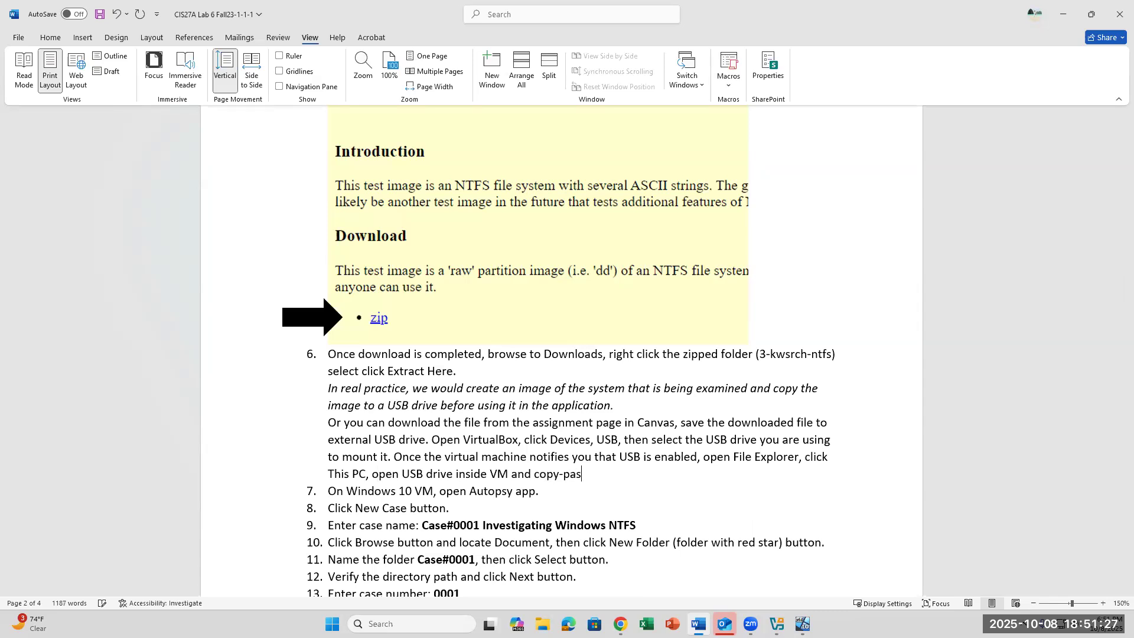
pyautogui.press('BackSpace')
pyautogui.write('e the file to VM')
pyautogui.press('BackSpace')
pyautogui.write("'s desktop.")
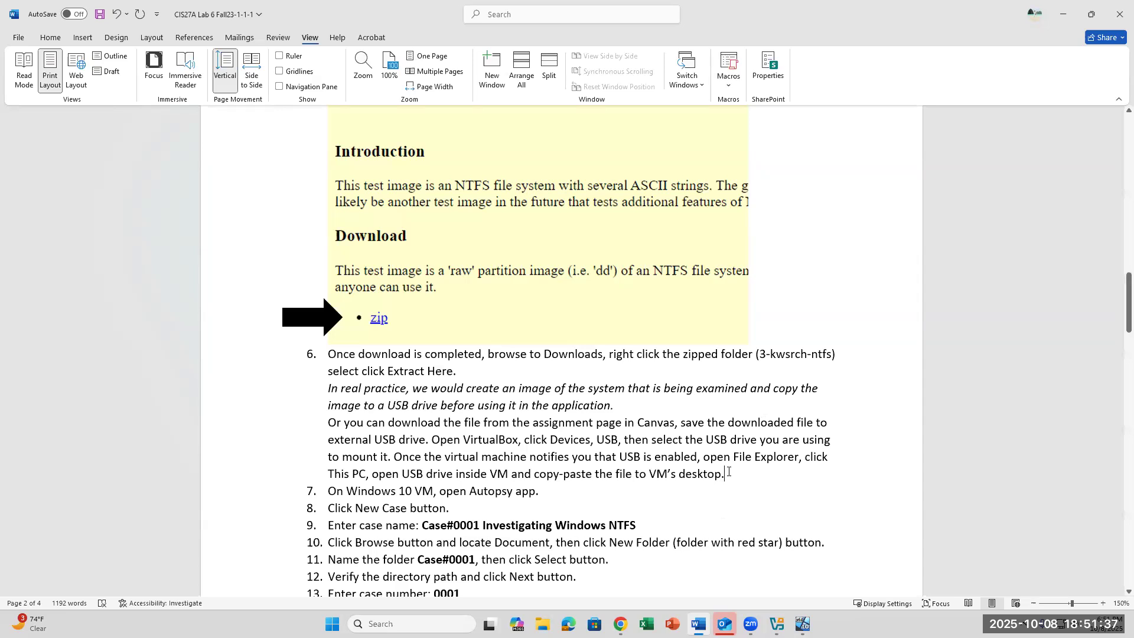
# Highlight the whole added paragraph under step 6 in yellow.
pyautogui.hotkey('shift', 'Left')
pyautogui.hotkey('shift', 'Left')
pyautogui.hotkey('shift', 'Left')
pyautogui.hotkey('shift', 'Left')
pyautogui.hotkey('shift', 'Left')
pyautogui.hotkey('shift', 'Left')
pyautogui.hotkey('shift', 'Left')
pyautogui.tripleClick(331, 439)
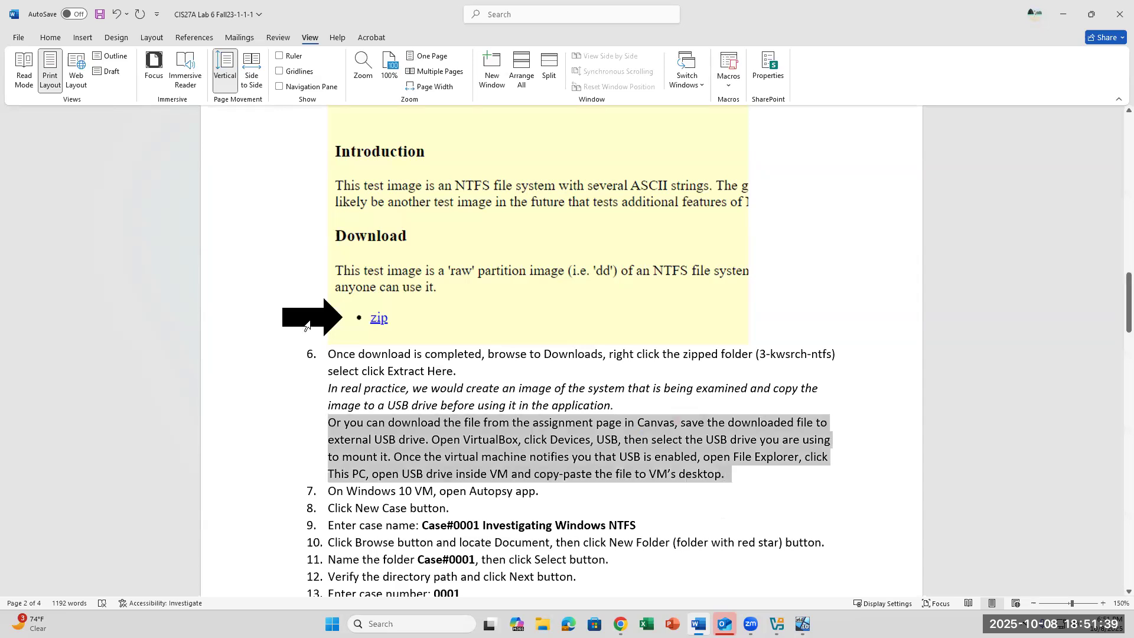
pyautogui.click(51, 37)
pyautogui.click(247, 79)
pyautogui.press('Left')
pyautogui.scroll(-2, 589, 428)
pyautogui.scroll(-2, 589, 428)
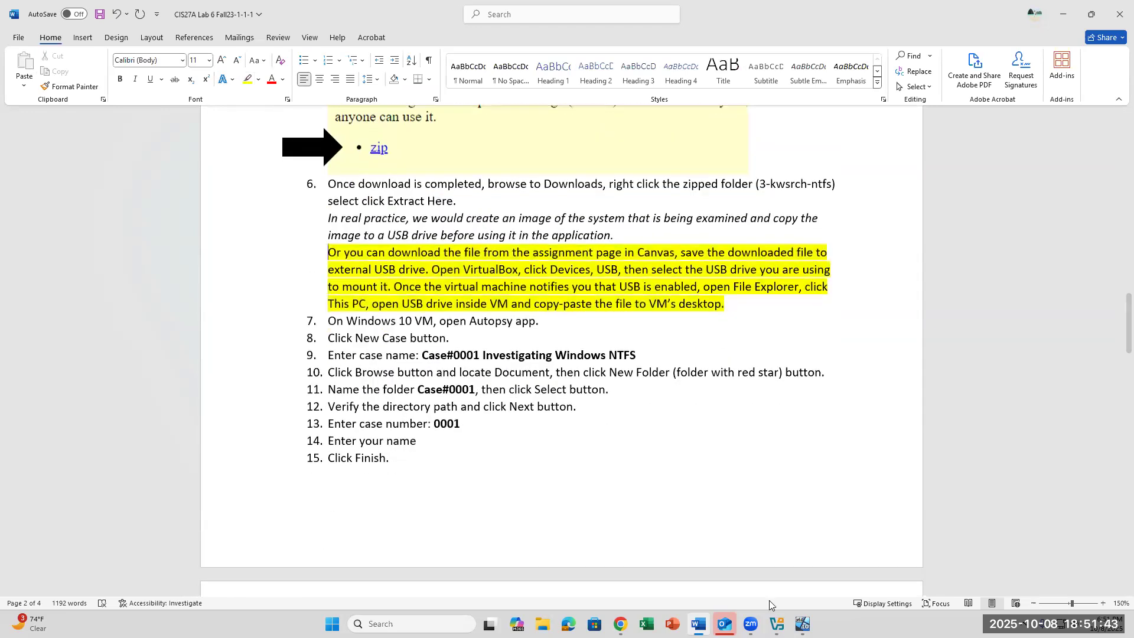
# Switch to the virtual machine and extract the 3-kwsrch-ntfs zip on its desktop to the default destination folder.
pyautogui.click(802, 624)
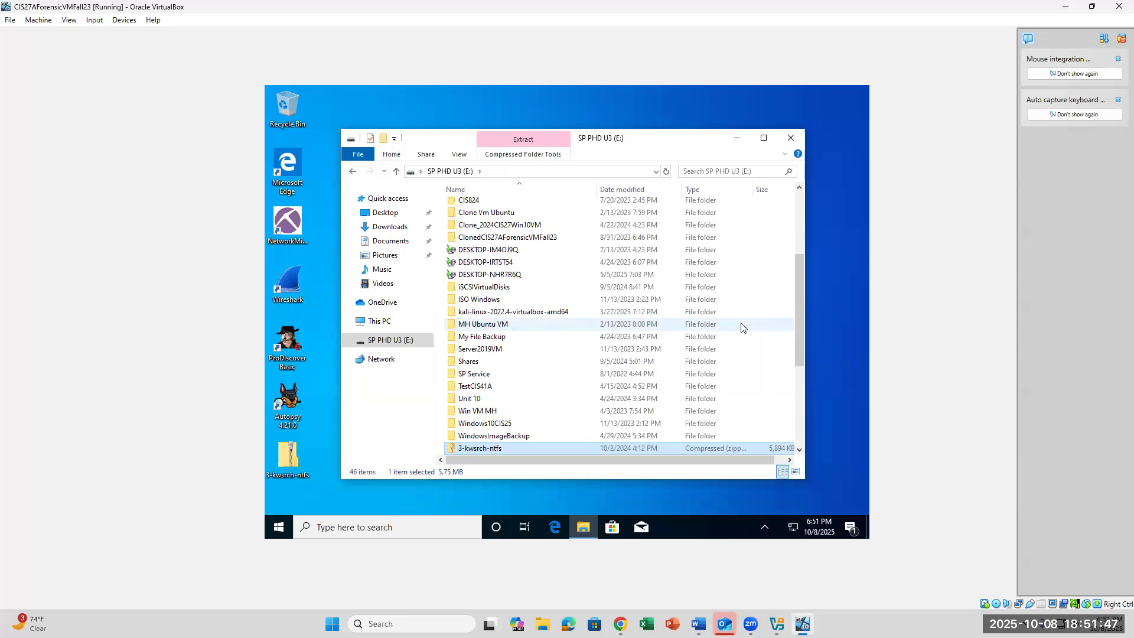
pyautogui.click(289, 462)
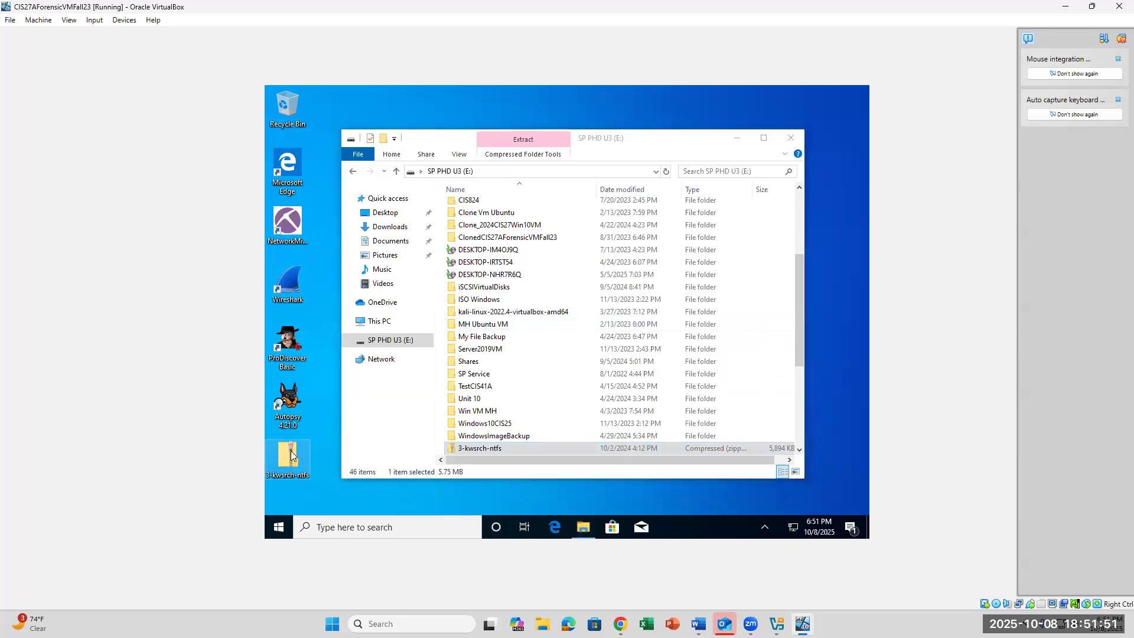
pyautogui.rightClick(290, 455)
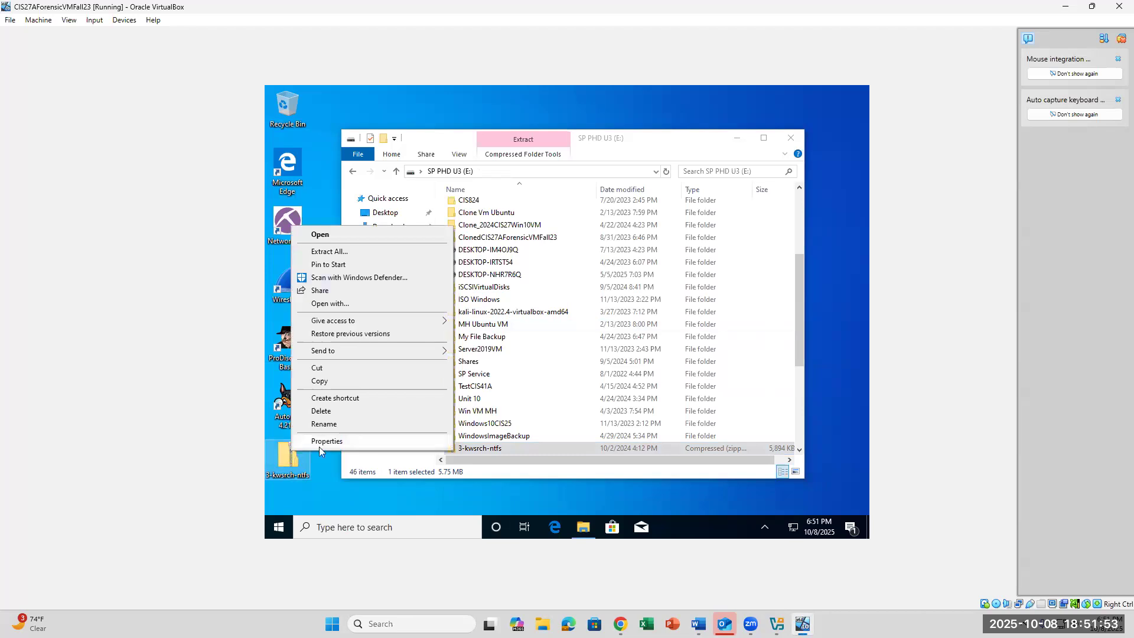
pyautogui.click(360, 251)
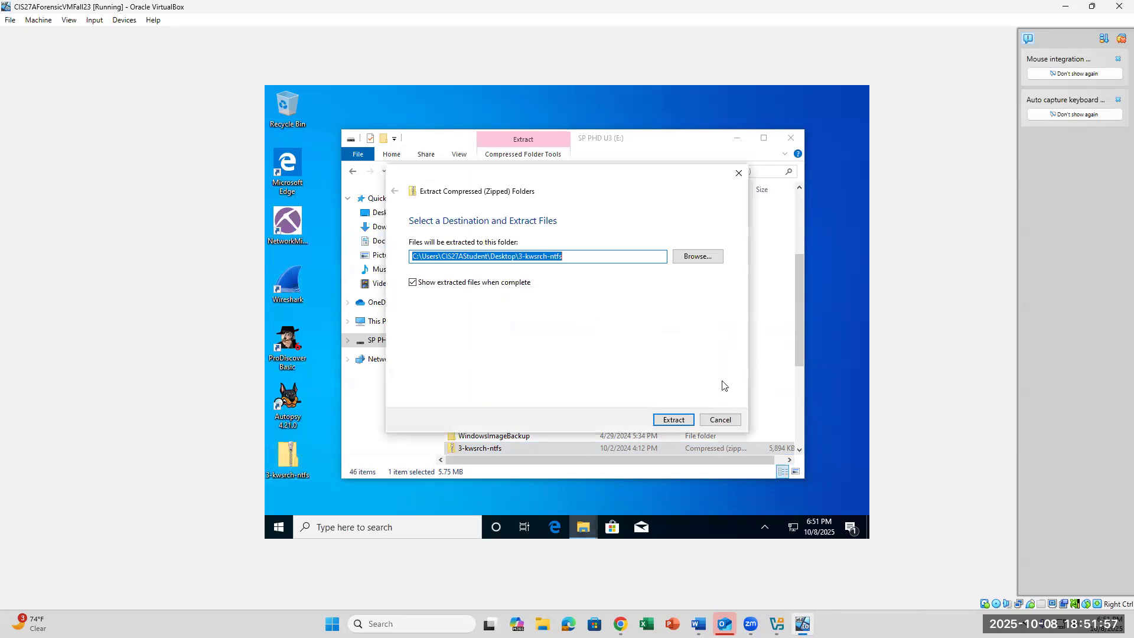
pyautogui.click(690, 415)
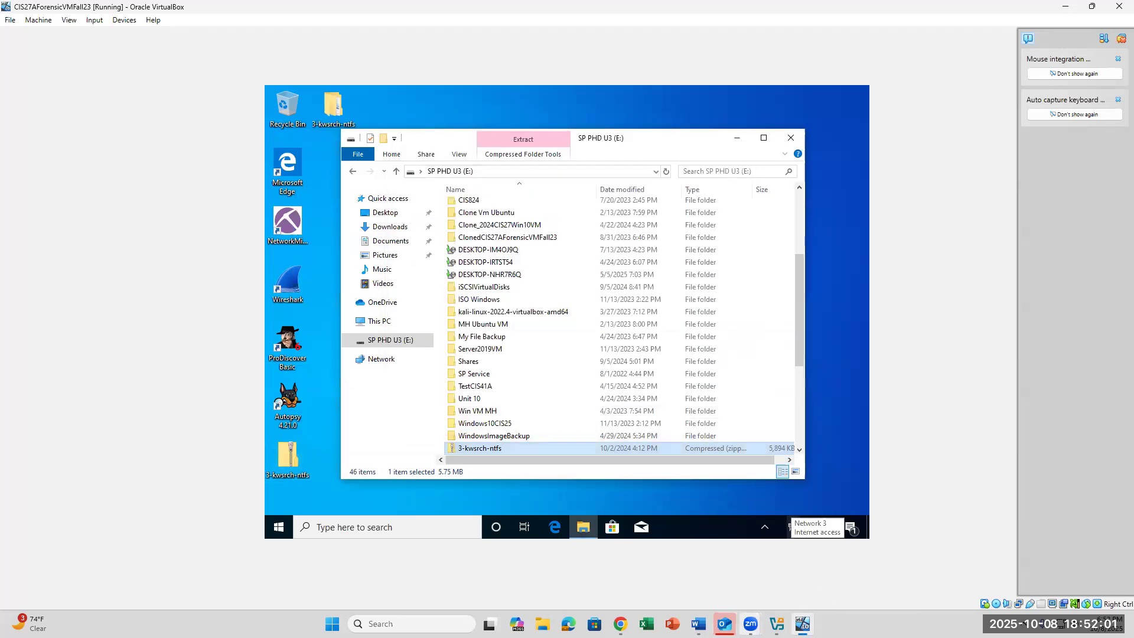
# Return to the Word lab document and change the end of step 6's instruction from "Extract Here" to "Extract All, click Extract.".
pyautogui.click(699, 624)
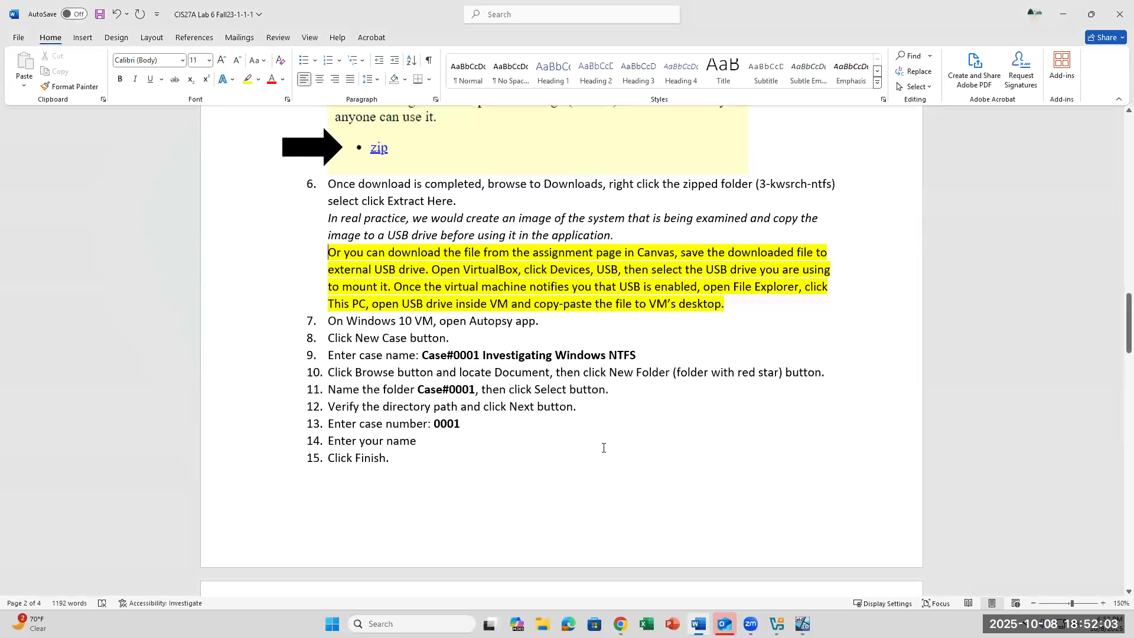
pyautogui.scroll(1, 473, 286)
pyautogui.click(471, 247)
pyautogui.press('BackSpace')
pyautogui.press('BackSpace')
pyautogui.press('BackSpace')
pyautogui.press('BackSpace')
pyautogui.press('BackSpace')
pyautogui.press('BackSpace')
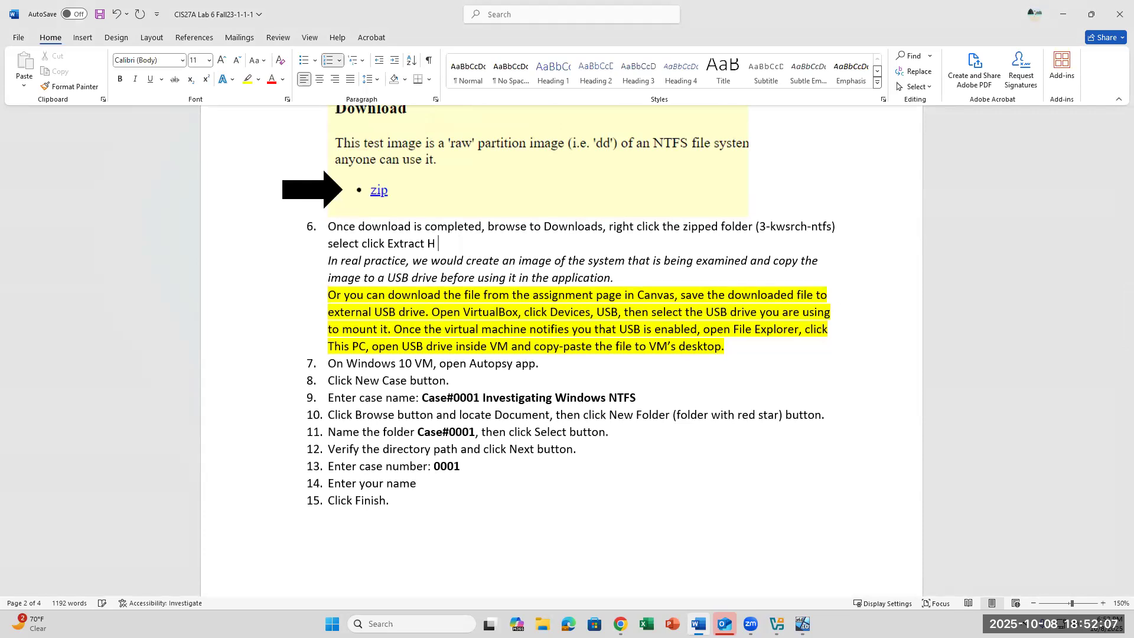
pyautogui.write('All, click Extract.')
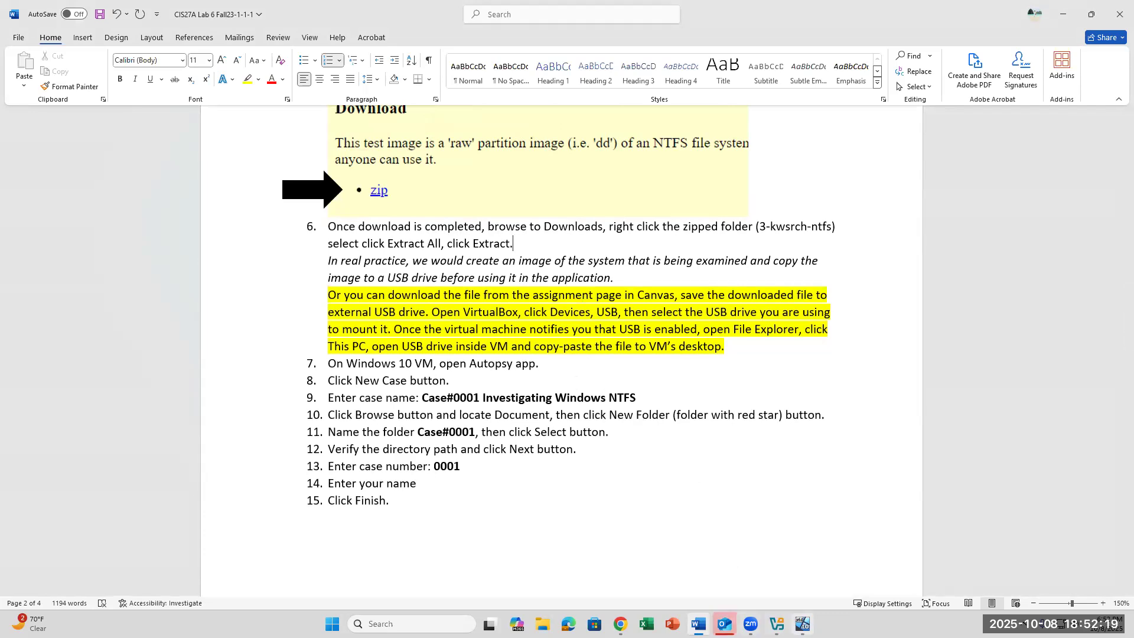
# Return to the virtual machine and close the extracted 3-kwsrch-ntfs folder window and the SP PHD U3 (E:) window.
pyautogui.moveTo(699, 624)
pyautogui.click(693, 569)
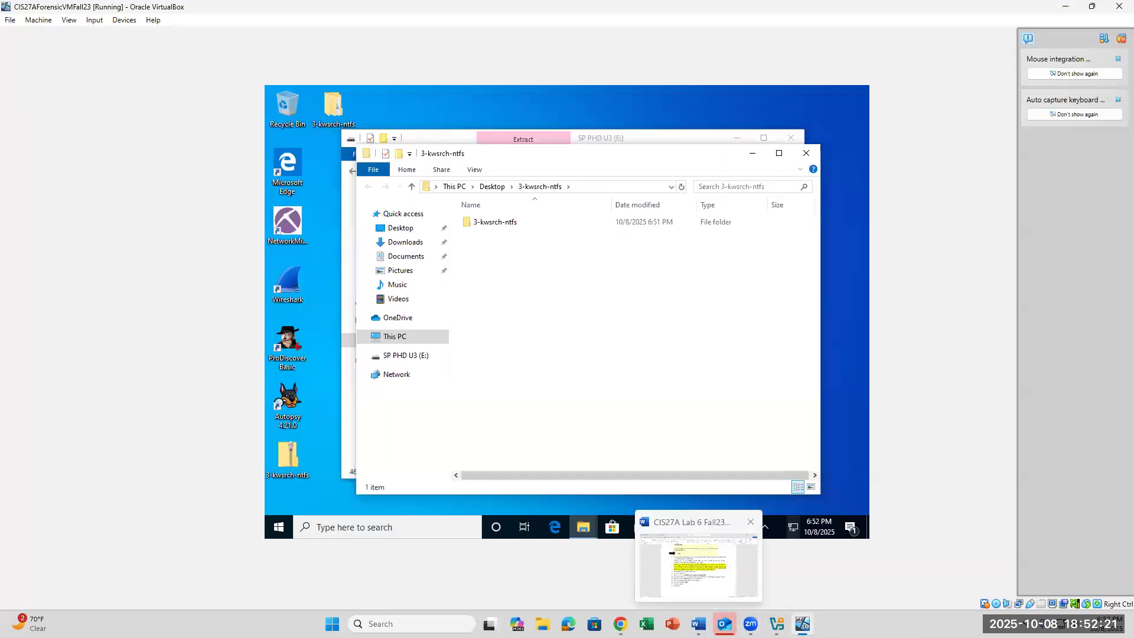
pyautogui.click(806, 153)
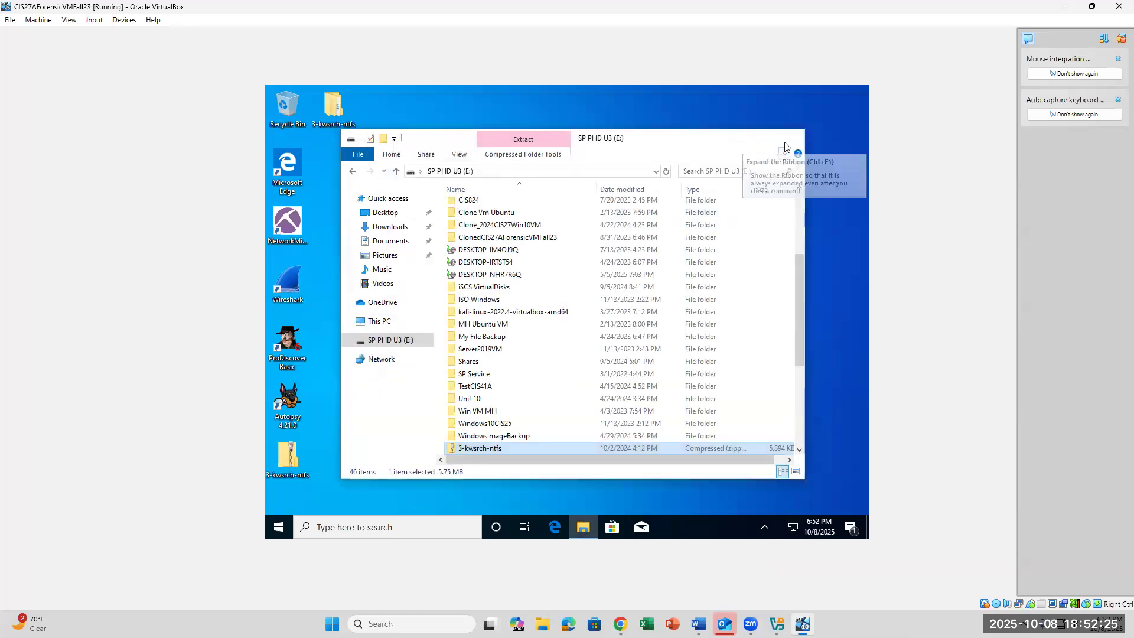
pyautogui.click(790, 139)
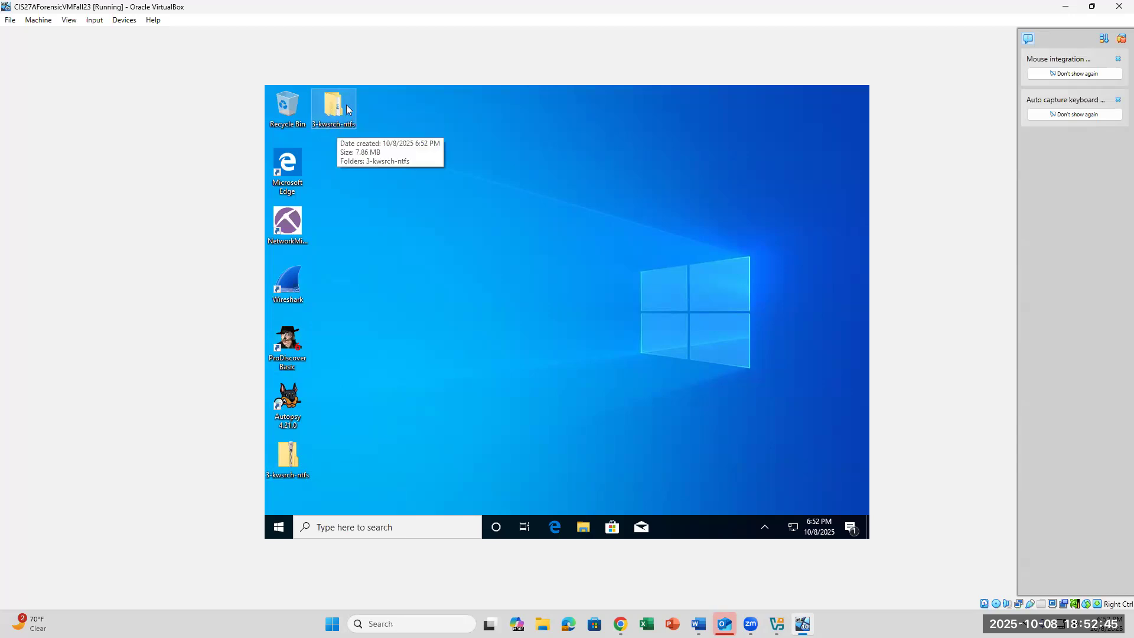
# Check step 7 in the Word lab document and launch Autopsy 4.21.0 in the virtual machine.
pyautogui.click(698, 624)
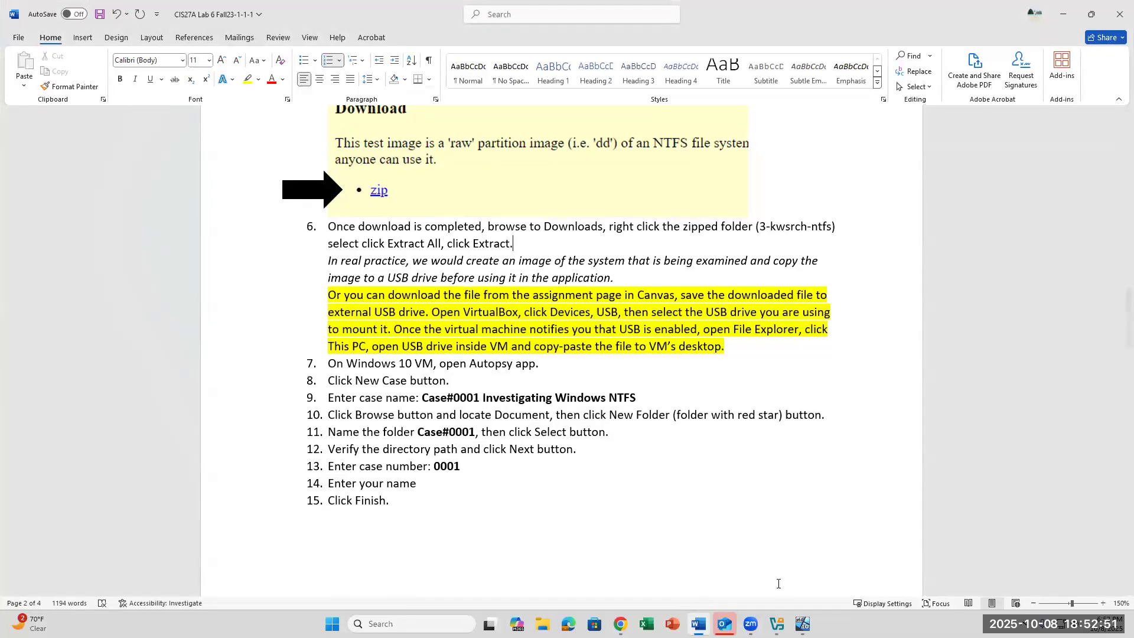
pyautogui.click(802, 624)
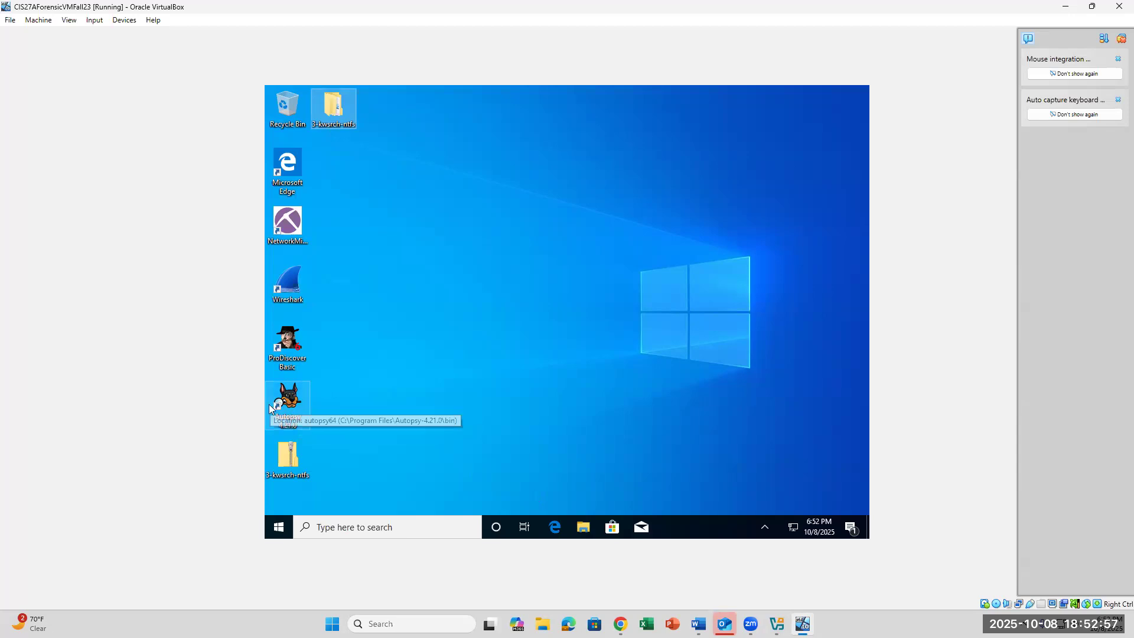
pyautogui.click(402, 529)
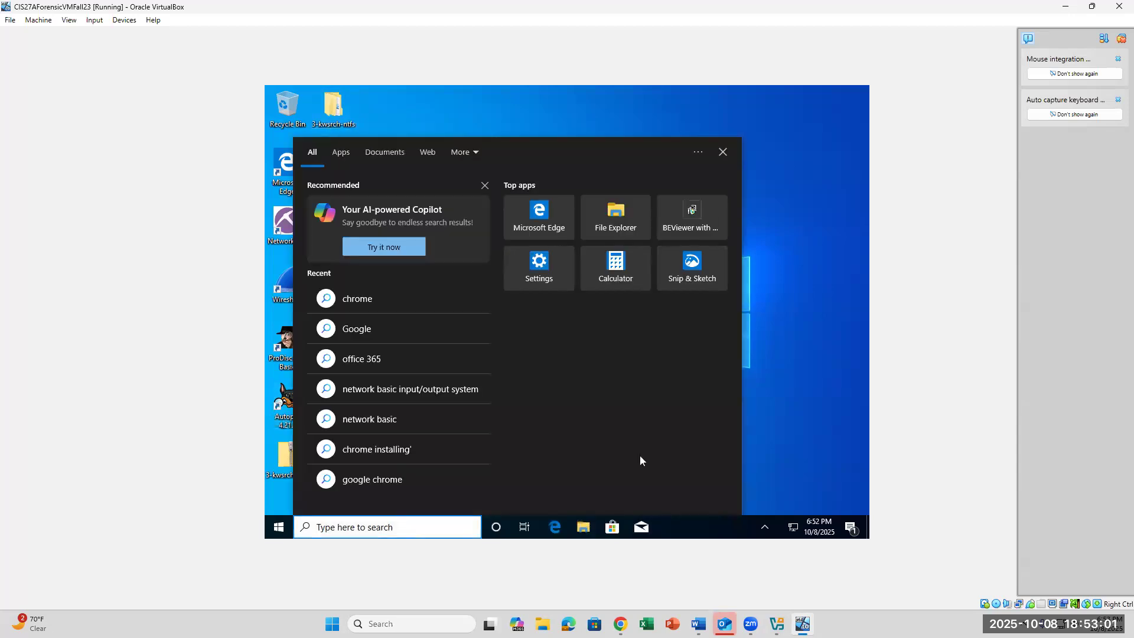
pyautogui.click(271, 400)
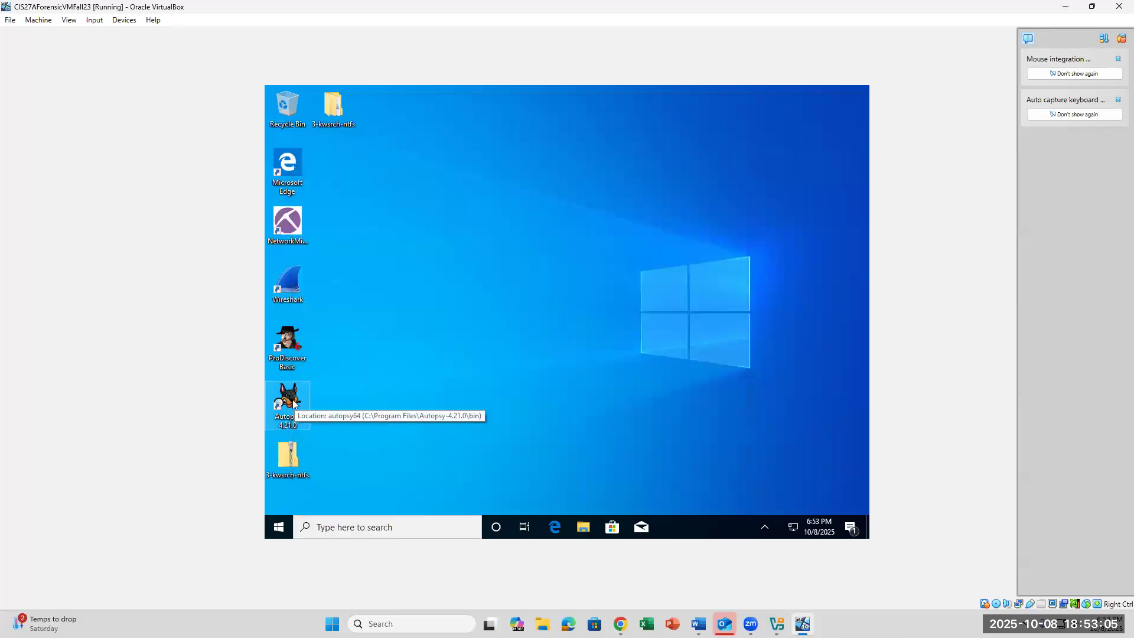
pyautogui.doubleClick(293, 403)
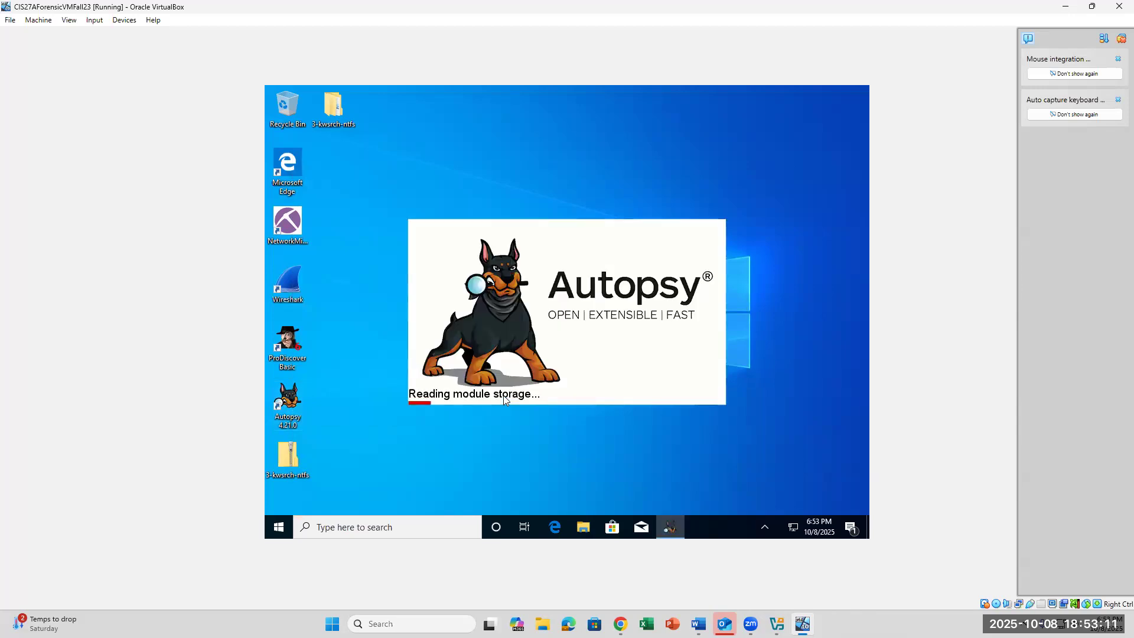
# Acknowledge Autopsy's Central Repository information in the virtual machine and allow autopsy64 through the Windows Defender Firewall on public networks.
pyautogui.click(699, 624)
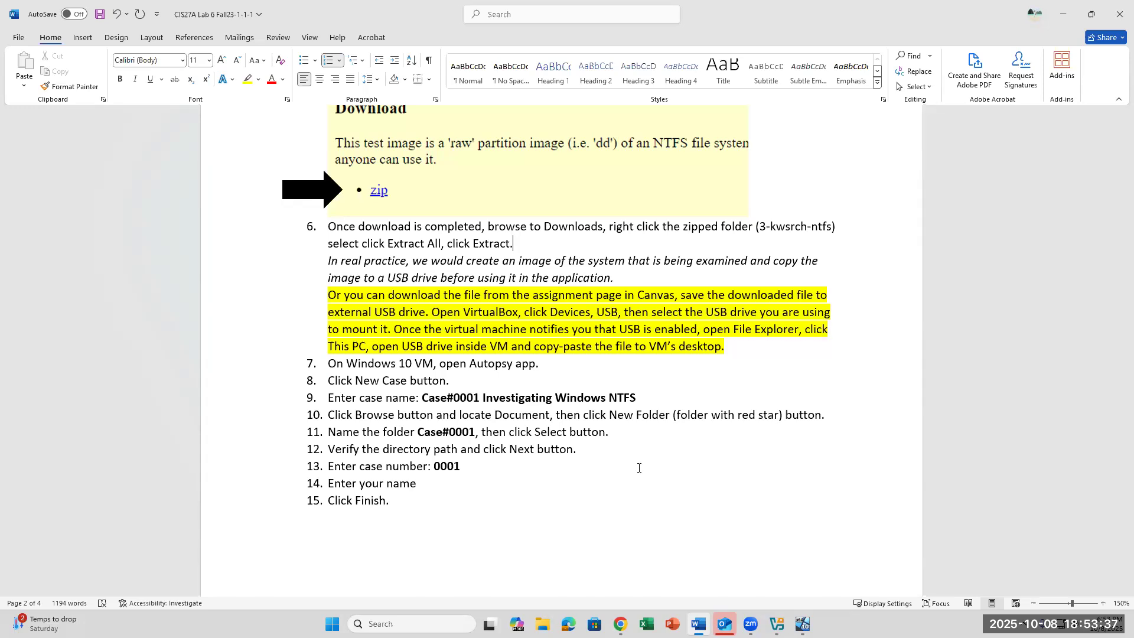
pyautogui.scroll(-3, 639, 468)
pyautogui.scroll(3, 638, 468)
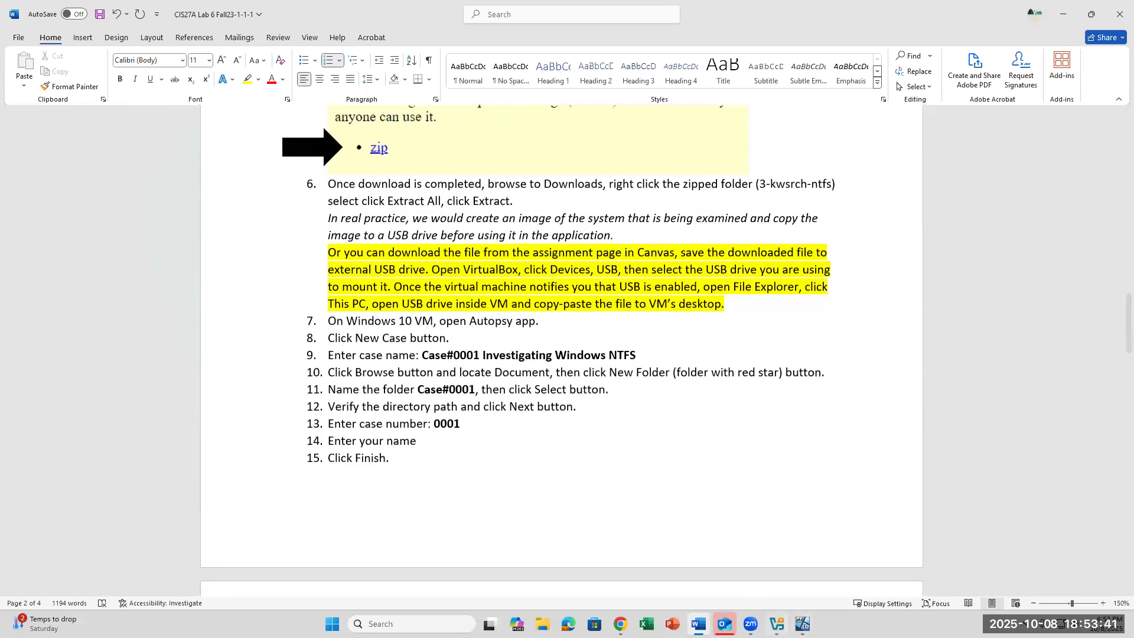
pyautogui.click(802, 624)
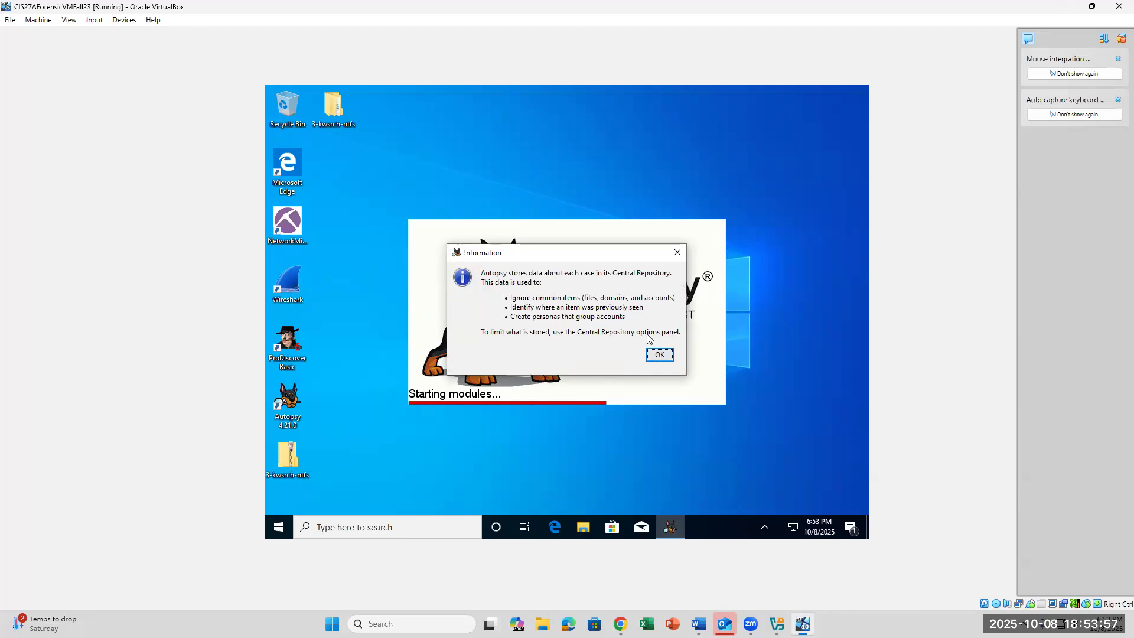
pyautogui.click(660, 358)
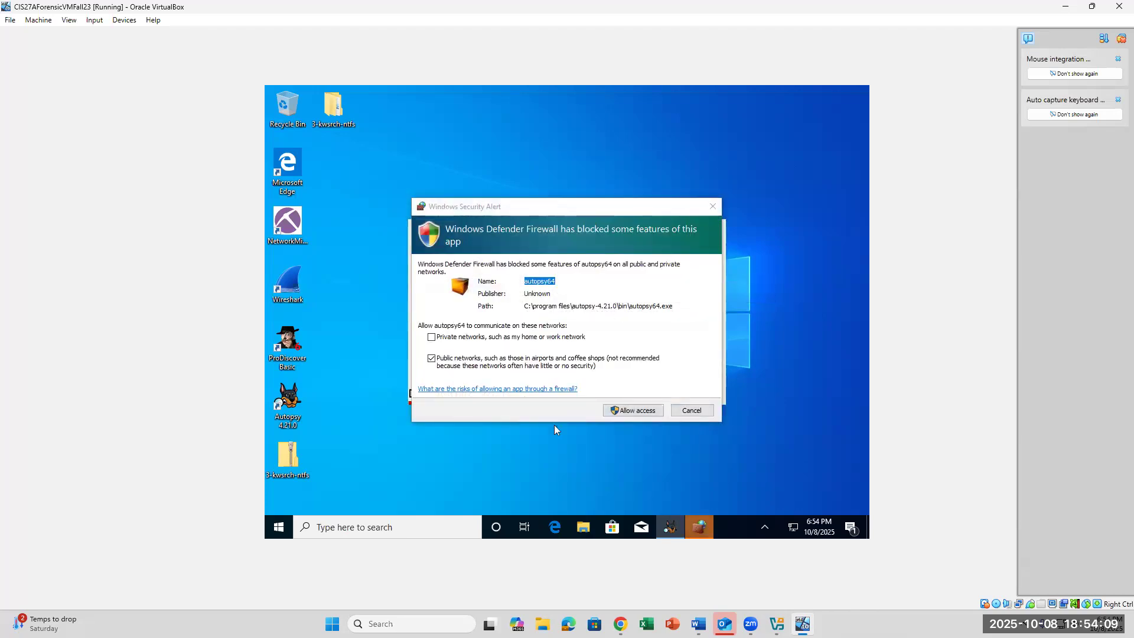
pyautogui.click(638, 416)
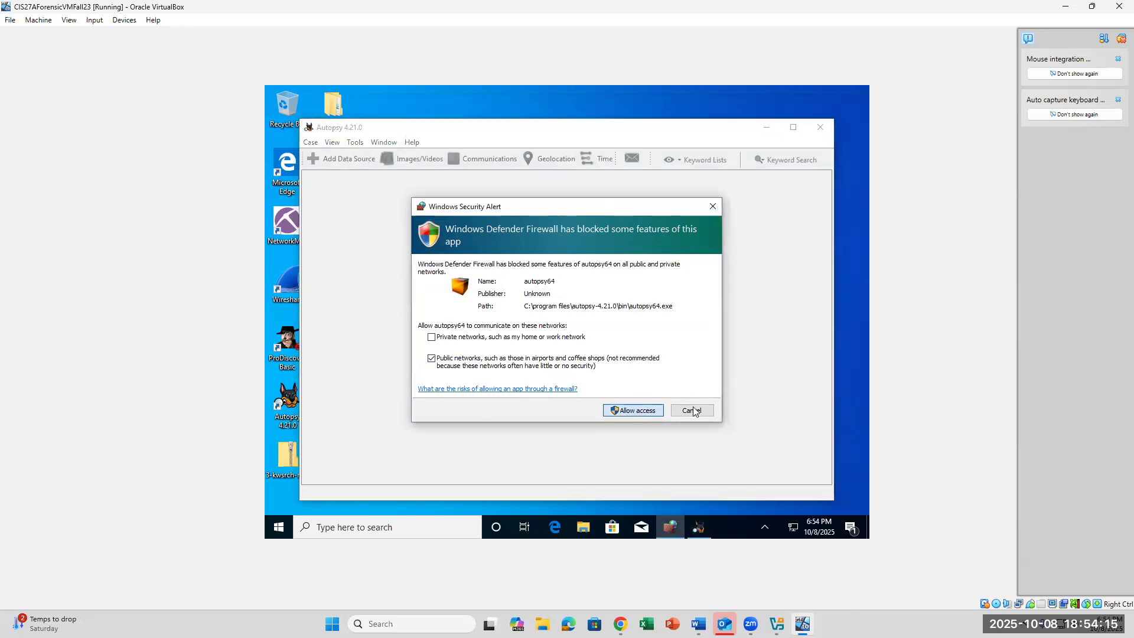
pyautogui.click(641, 412)
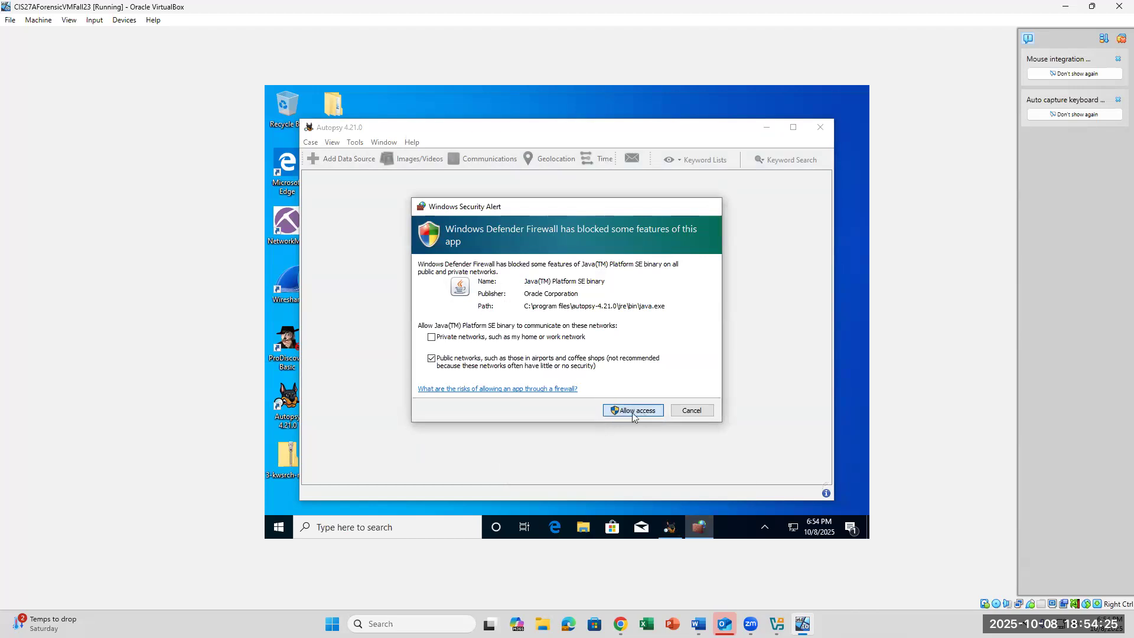
# Allow Java(TM) Platform SE binary through the Windows Defender Firewall on public networks and start a new Autopsy case.
pyautogui.click(636, 412)
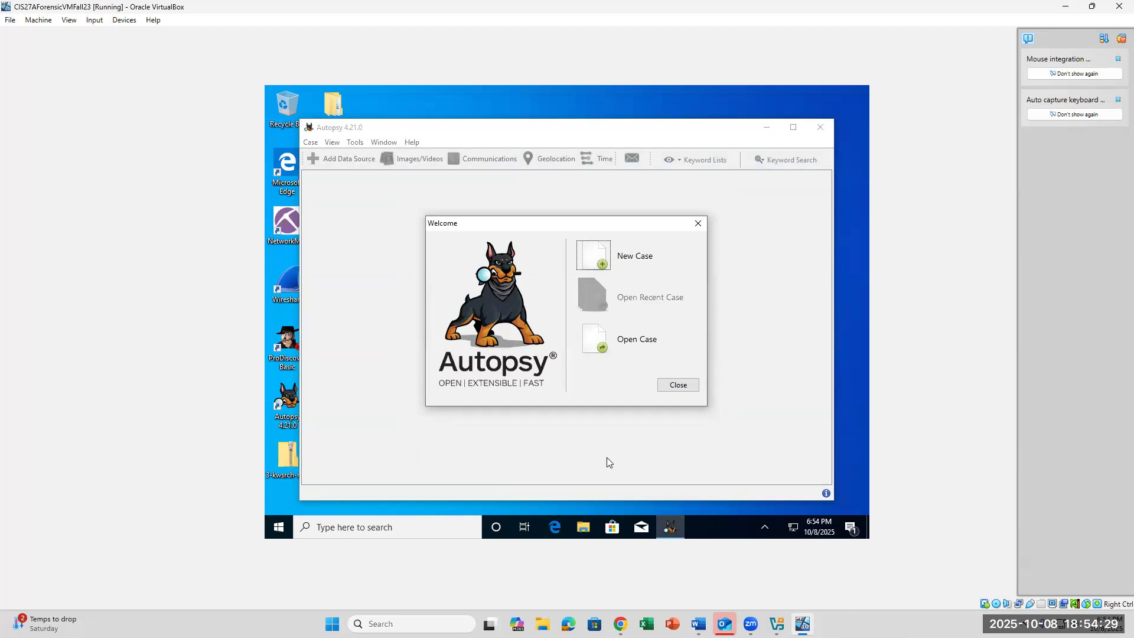
pyautogui.click(597, 252)
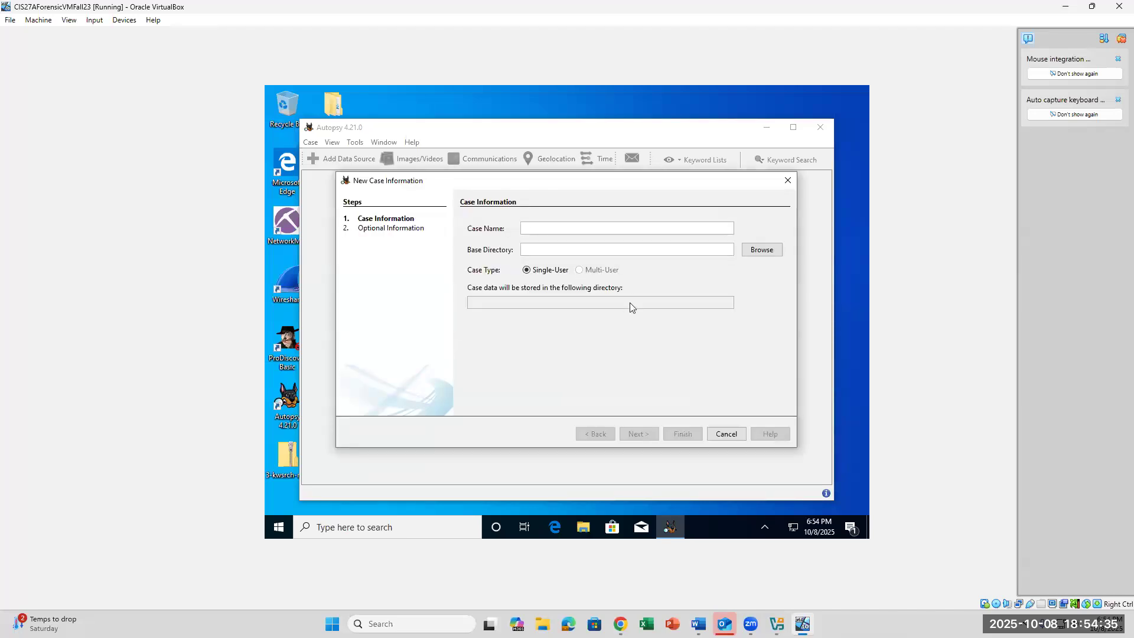
# Check the case name in step 9 of the Word lab document and name the Autopsy case "Case#0001 Investingating Windows NTFS".
pyautogui.click(699, 624)
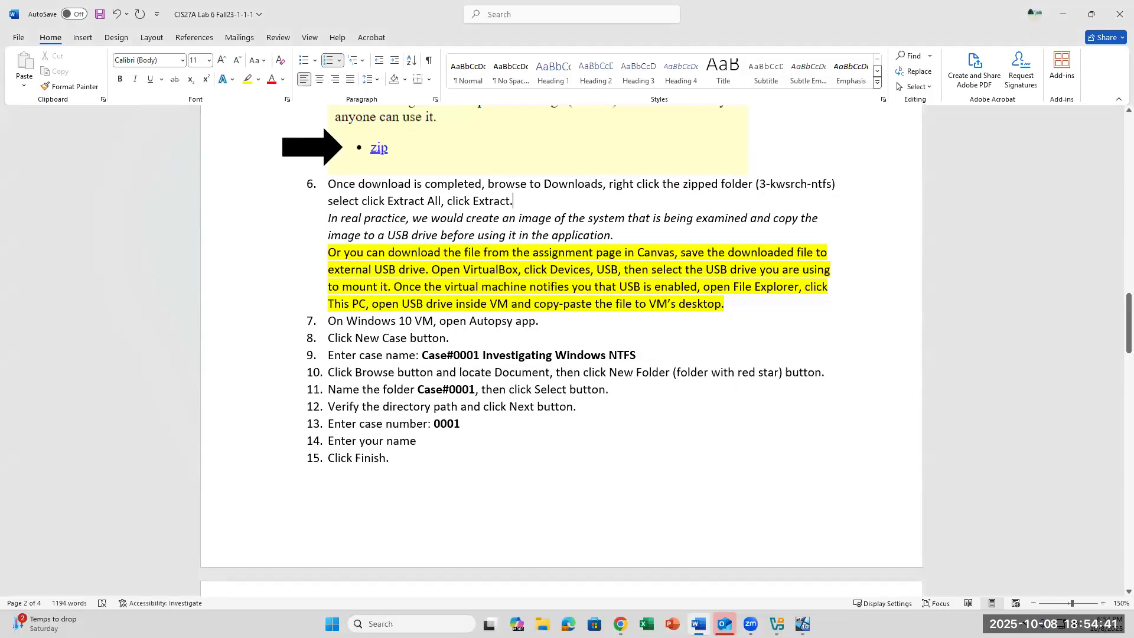
pyautogui.click(699, 624)
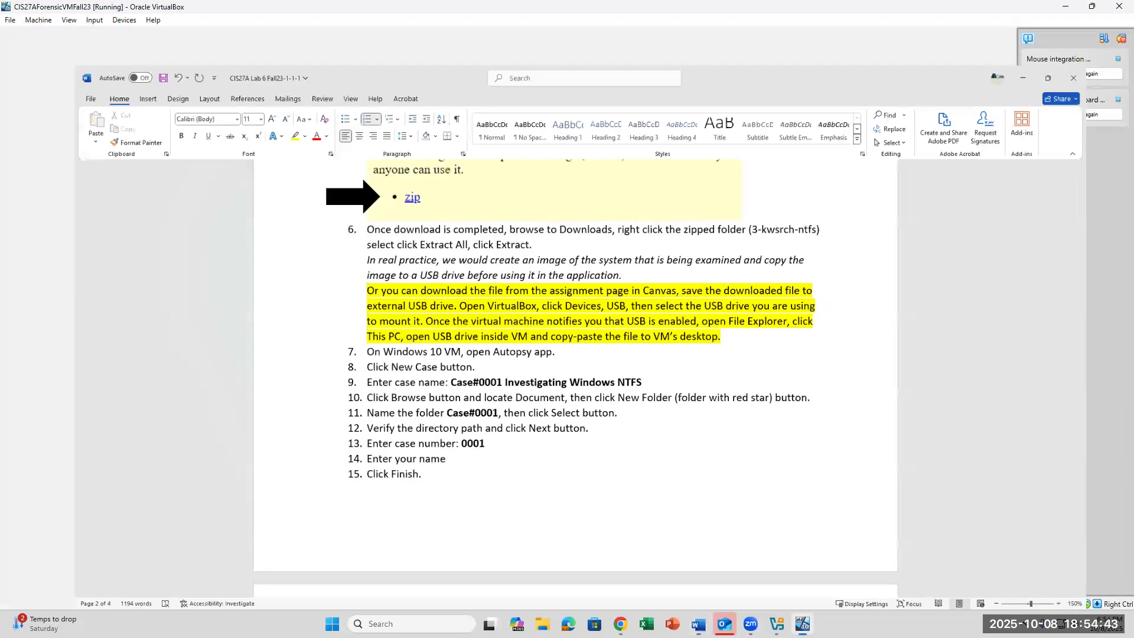
pyautogui.write('cASE')
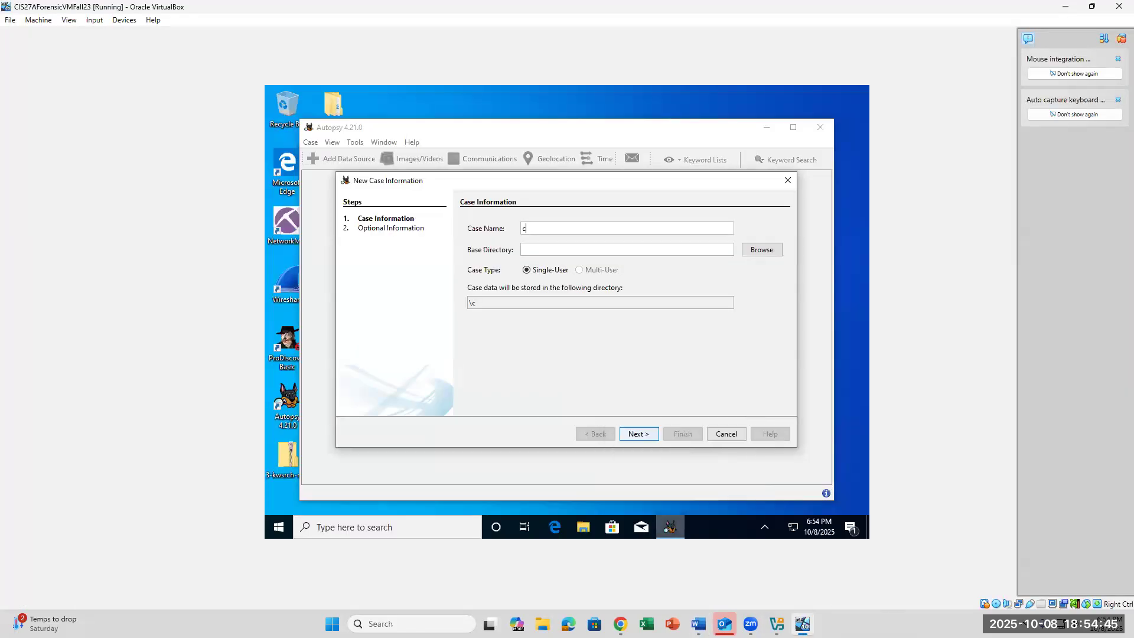
pyautogui.press('BackSpace')
pyautogui.press('BackSpace')
pyautogui.press('BackSpace')
pyautogui.press('BackSpace')
pyautogui.write('Case#0')
pyautogui.moveTo(755, 616)
pyautogui.write('001 Investinga')
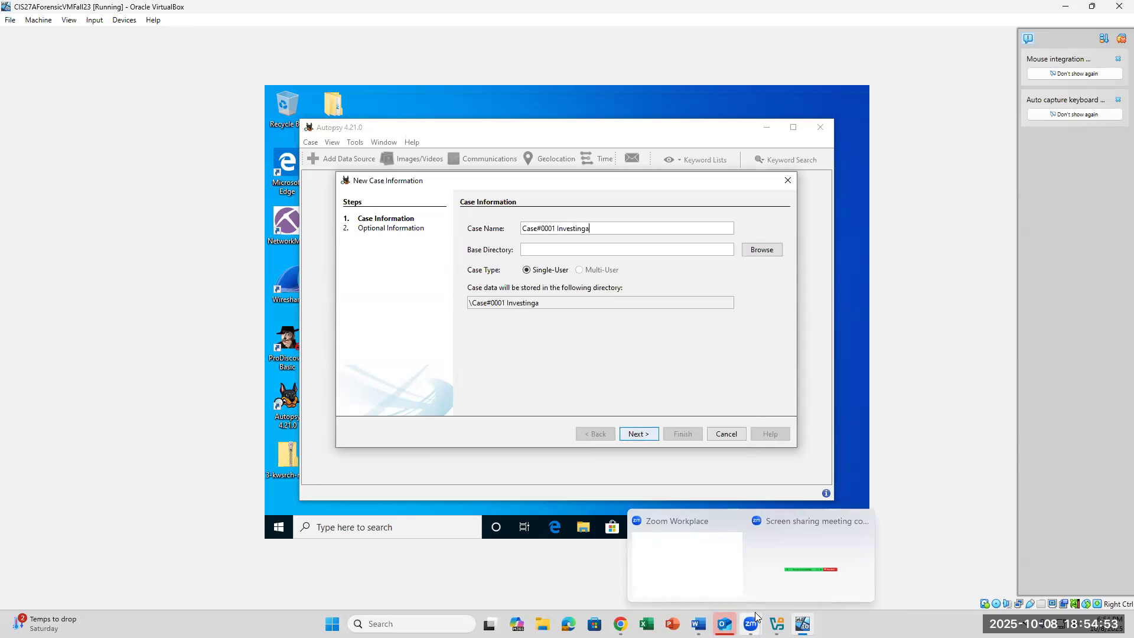
pyautogui.write('ting Windows NTFS')
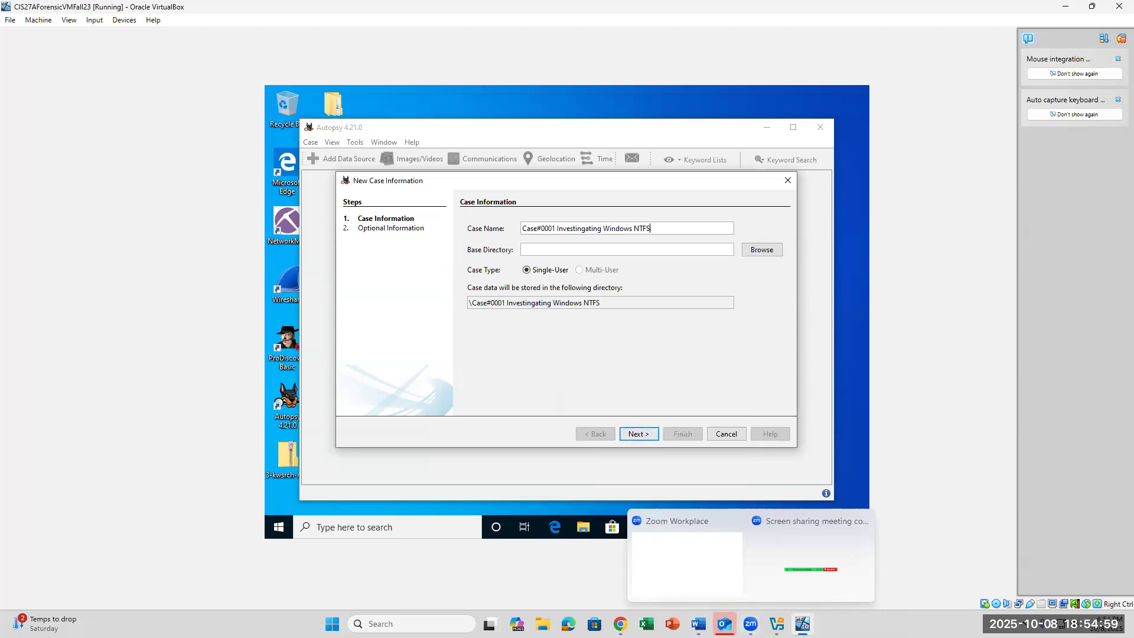
# Following steps 10 and 11 in Word, create a folder named Case#0001 in the virtual machine's Documents and select it as the case's base directory.
pyautogui.click(699, 624)
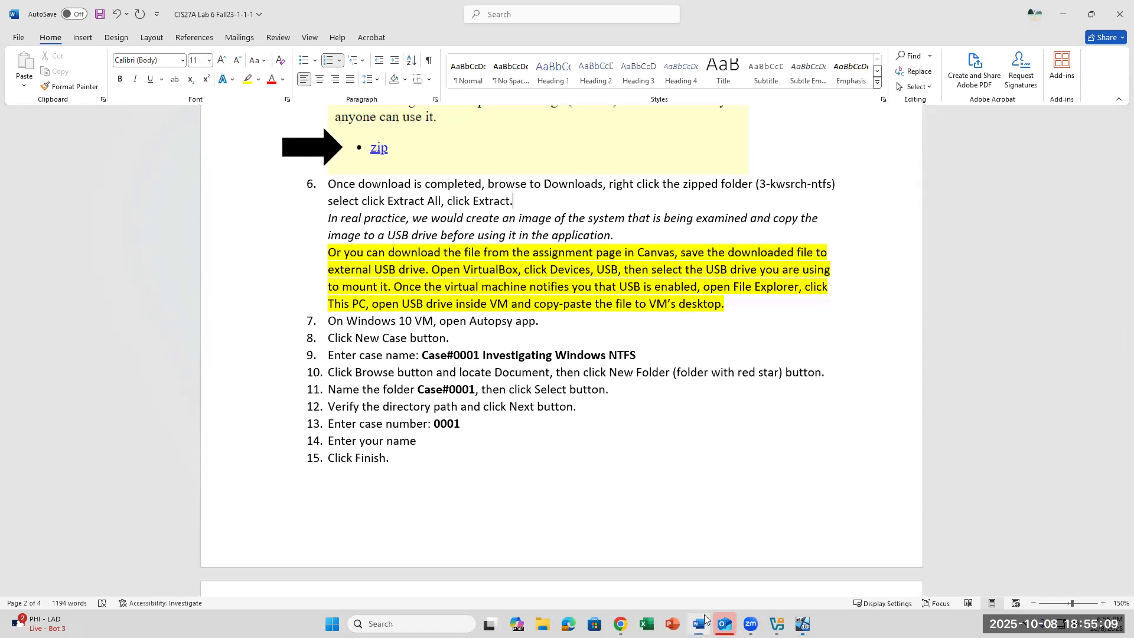
pyautogui.click(803, 624)
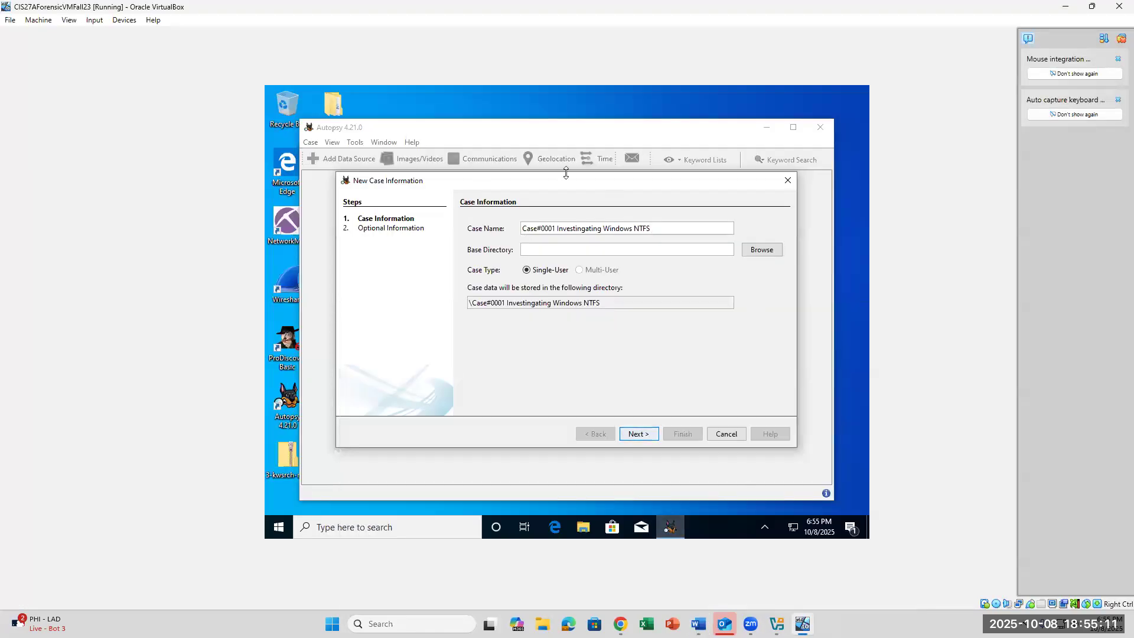
pyautogui.click(759, 253)
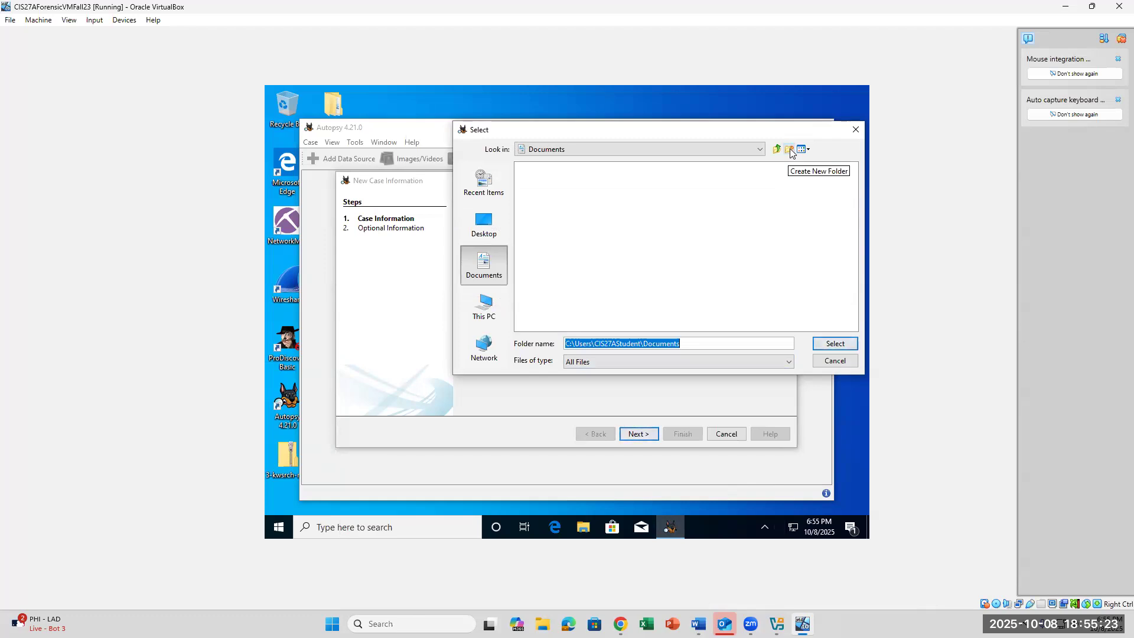
pyautogui.click(698, 624)
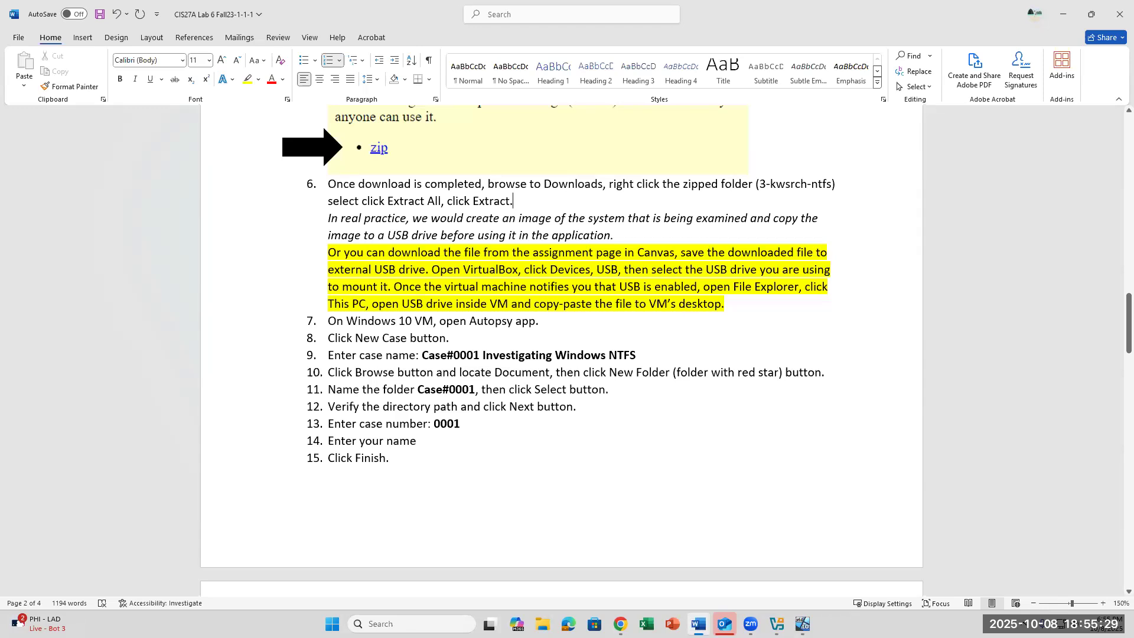
pyautogui.click(699, 623)
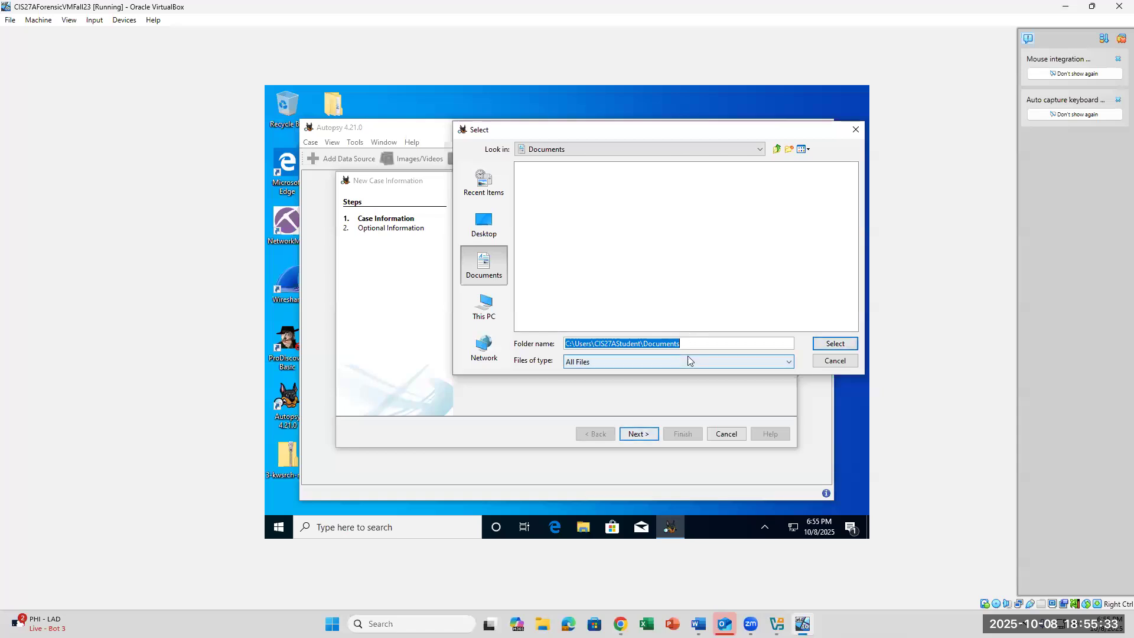
pyautogui.click(790, 149)
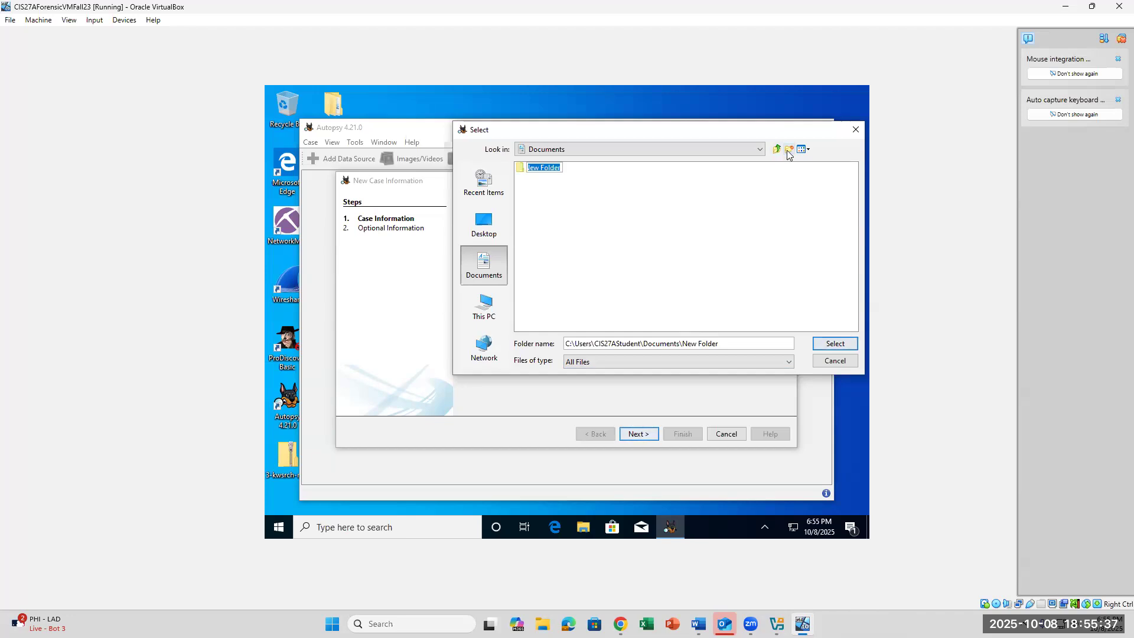
pyautogui.write('Case#00')
pyautogui.write('01')
pyautogui.press('Return')
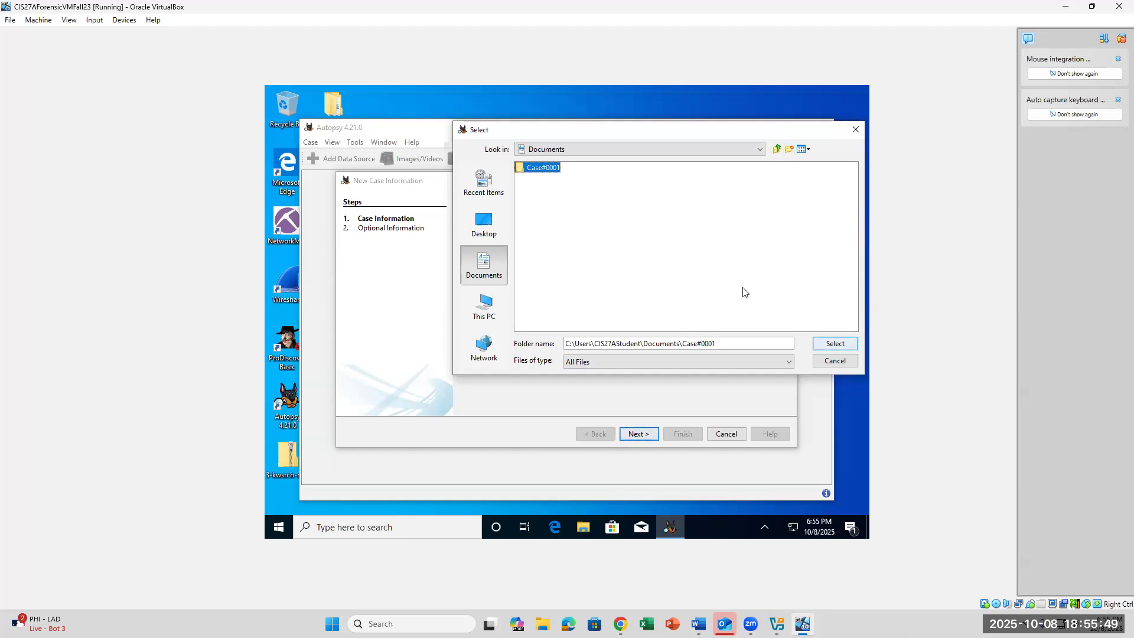
pyautogui.press('Return')
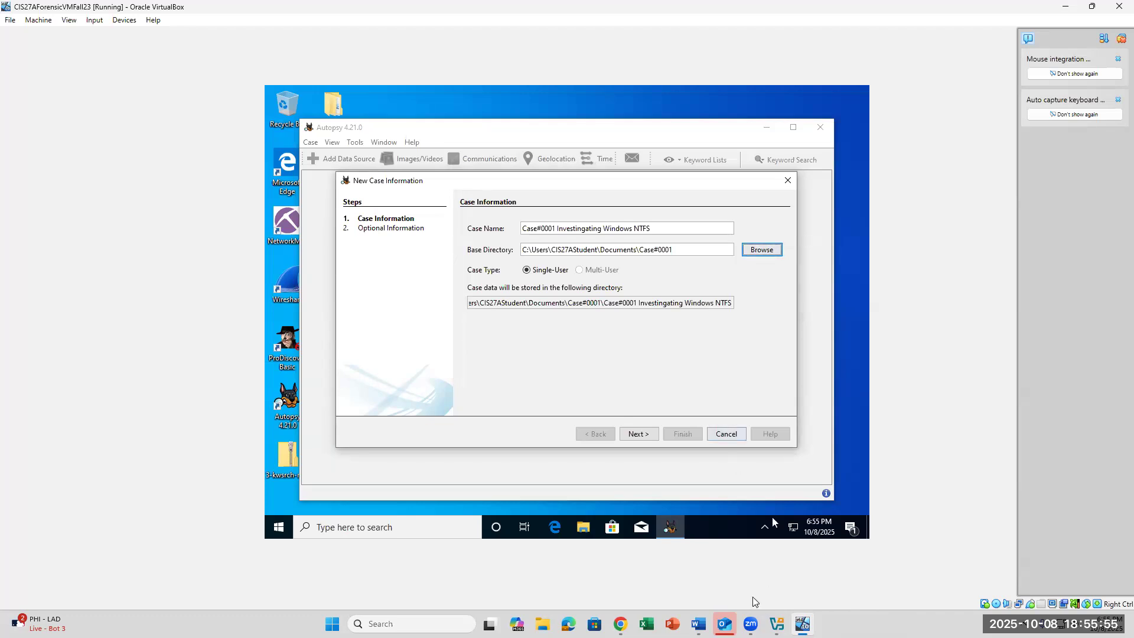
# Check steps 12 to 14 in the Word lab document and enter case number 0001 and the examiner's name in the case's optional information.
pyautogui.click(698, 624)
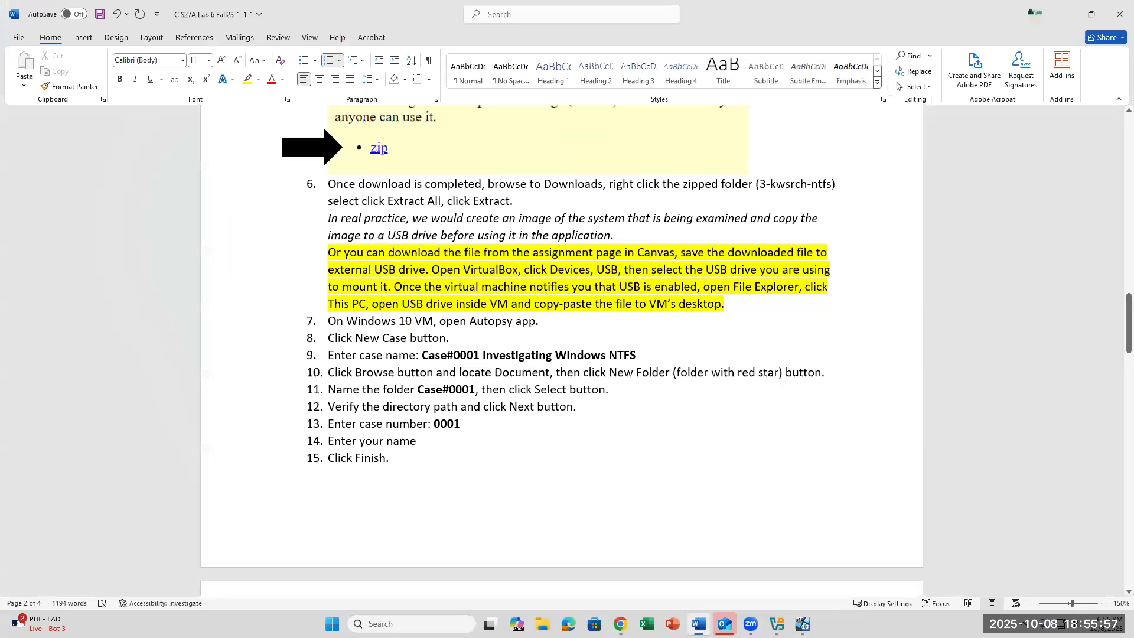
pyautogui.click(698, 624)
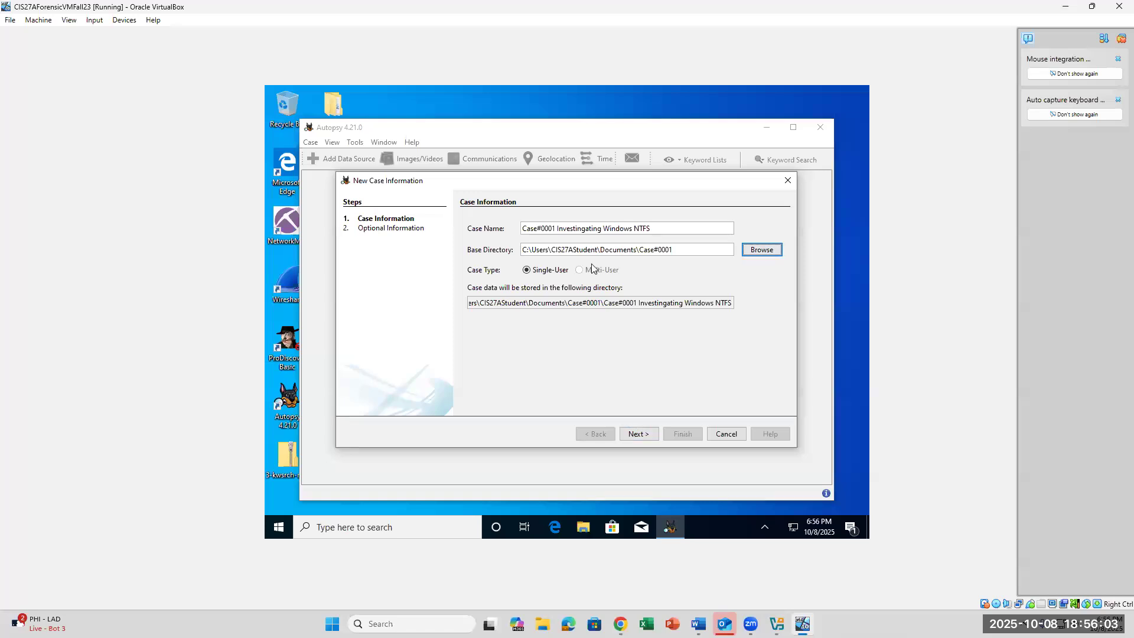
pyautogui.click(638, 435)
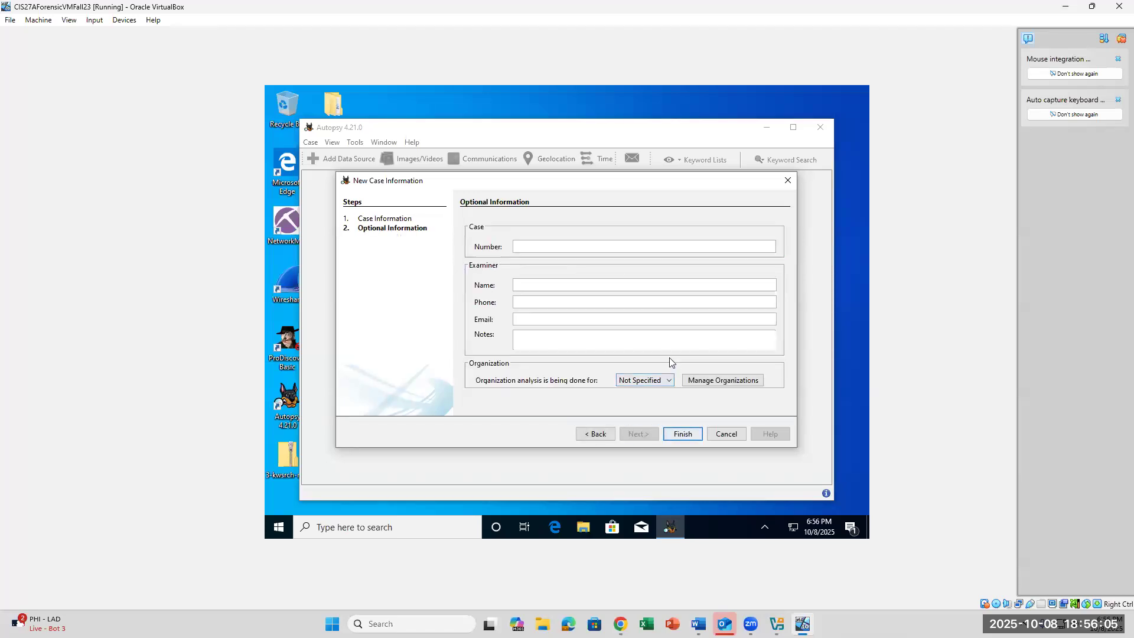
pyautogui.write('0001')
pyautogui.click(699, 624)
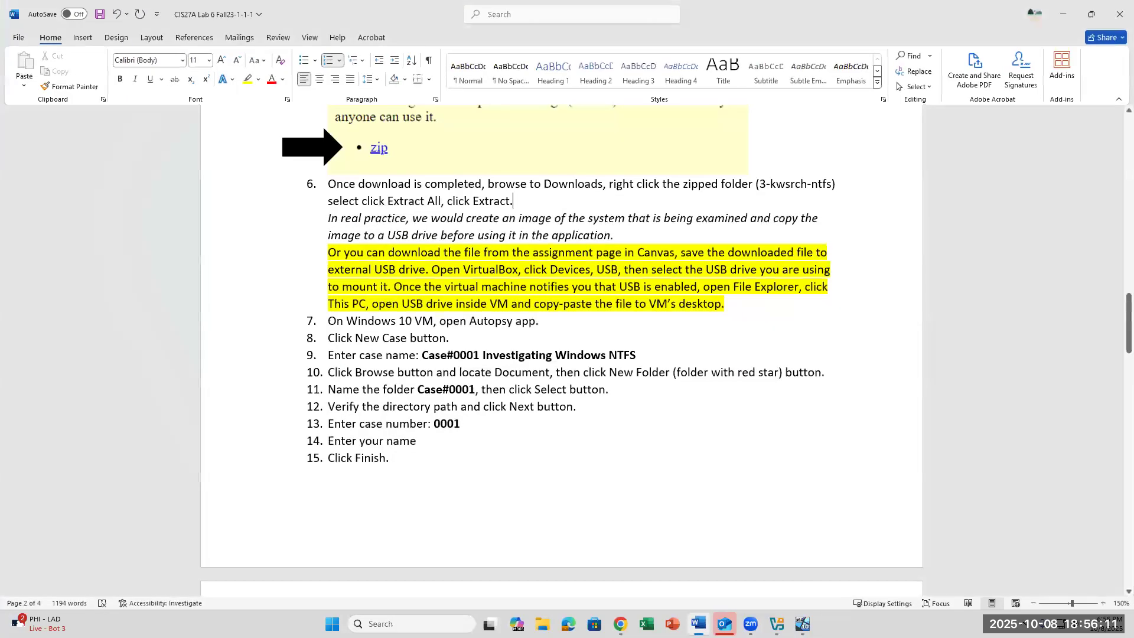
pyautogui.click(699, 623)
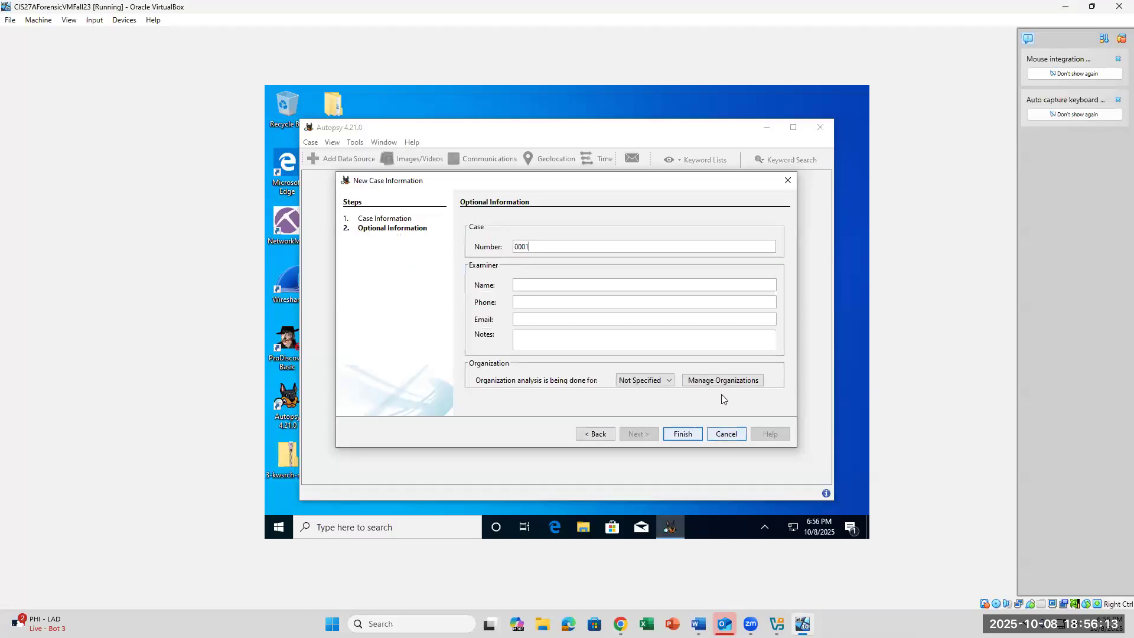
pyautogui.click(596, 287)
pyautogui.write('Kasey Nguyen')
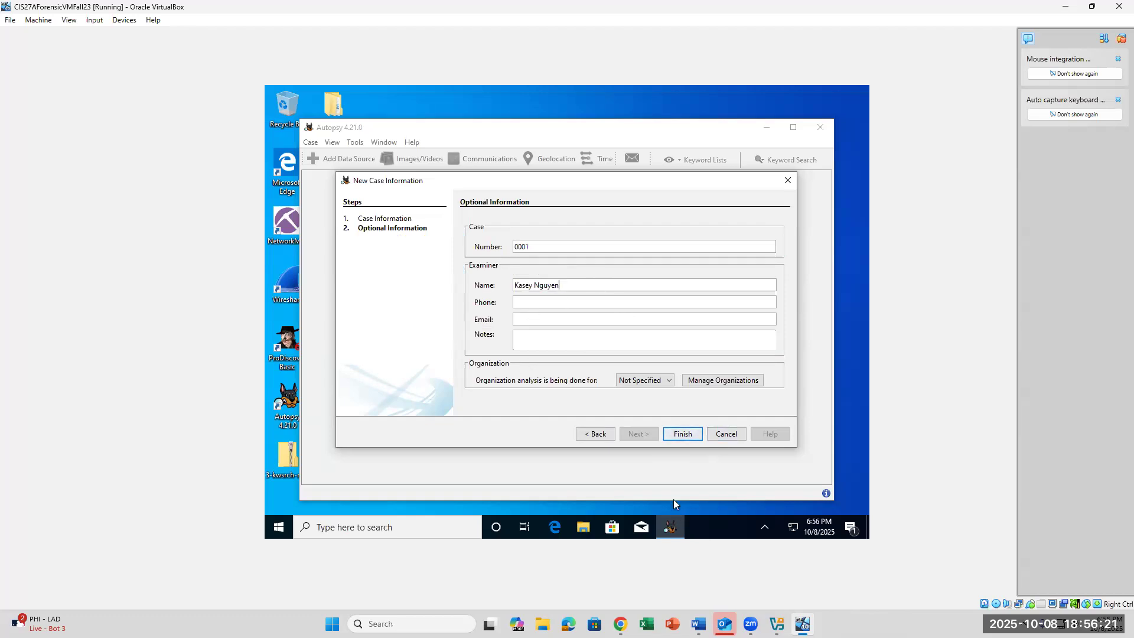
# Check step 15 in the Word lab document and finish creating the Autopsy case in the virtual machine.
pyautogui.click(698, 624)
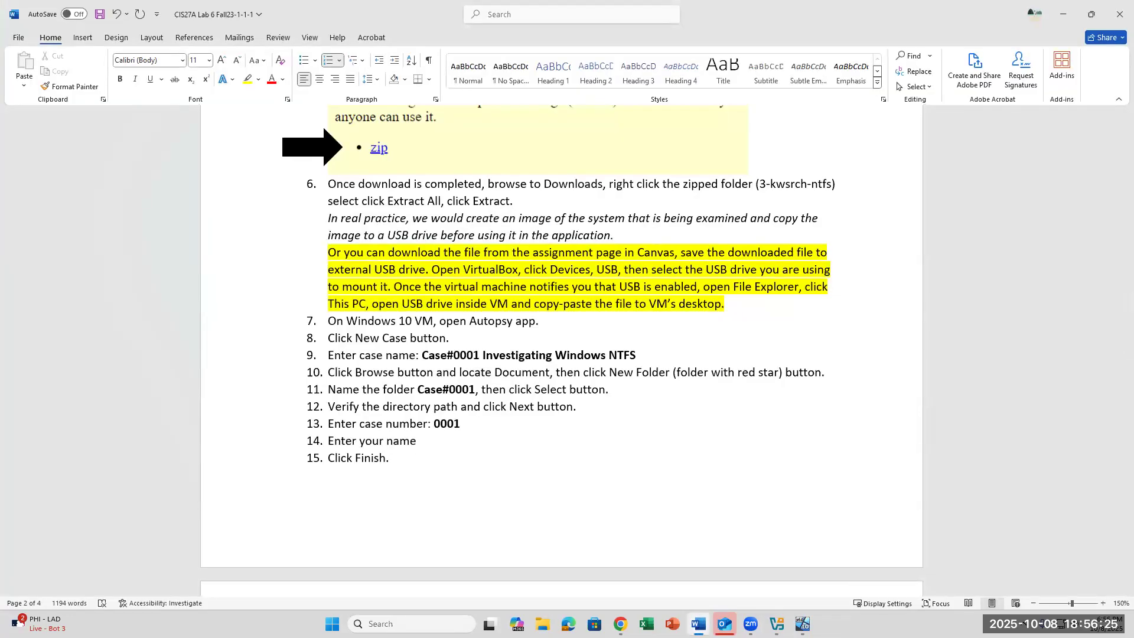
pyautogui.click(698, 624)
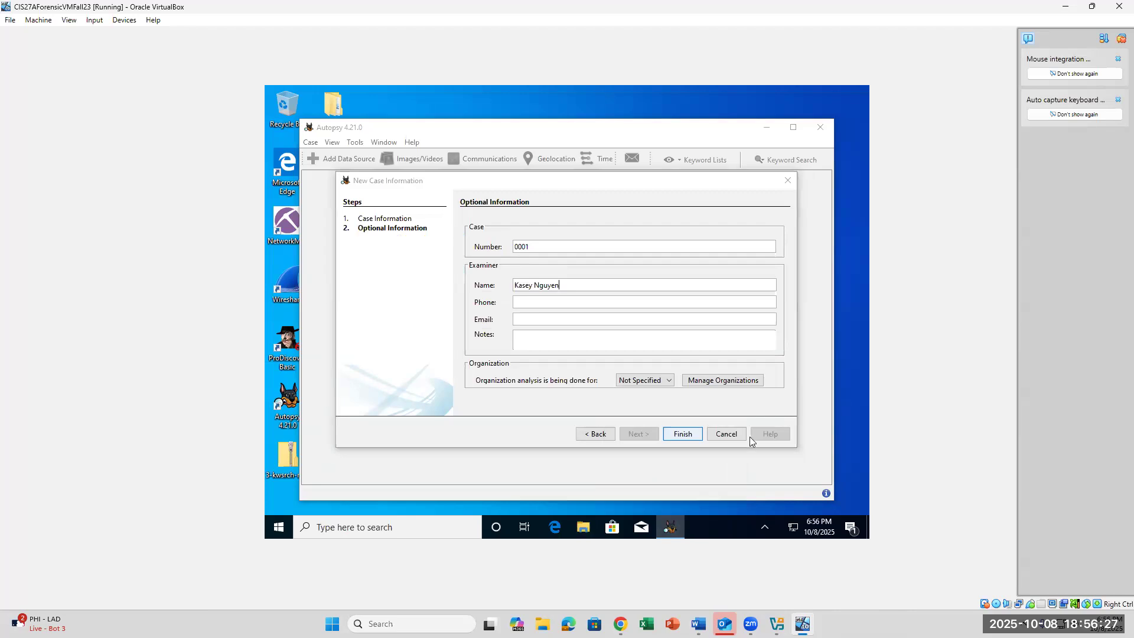
pyautogui.click(683, 434)
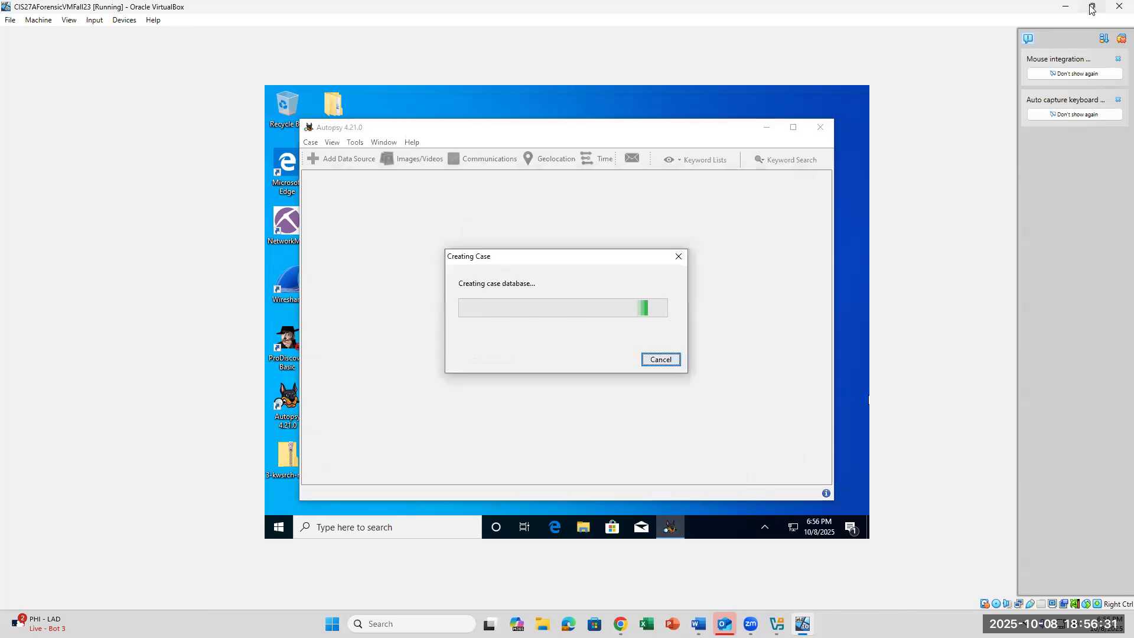
# Reduce the virtual machine window to a partial-screen size and show it in front of the Word lab document.
pyautogui.click(1087, 9)
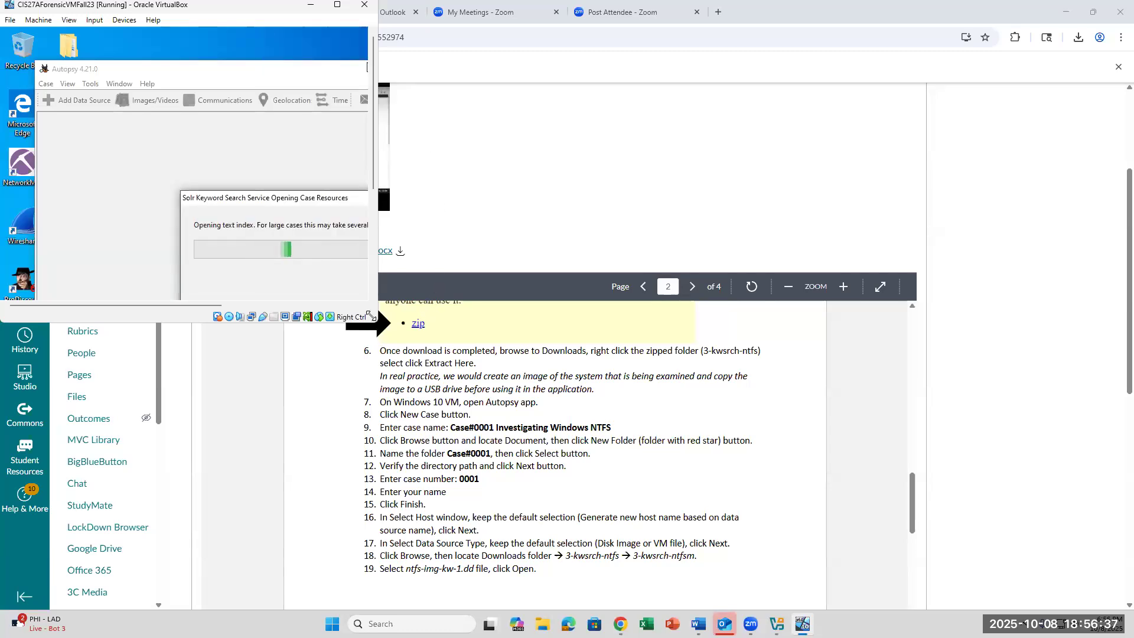
pyautogui.moveTo(369, 315); pyautogui.dragTo(519, 323)
pyautogui.click(698, 624)
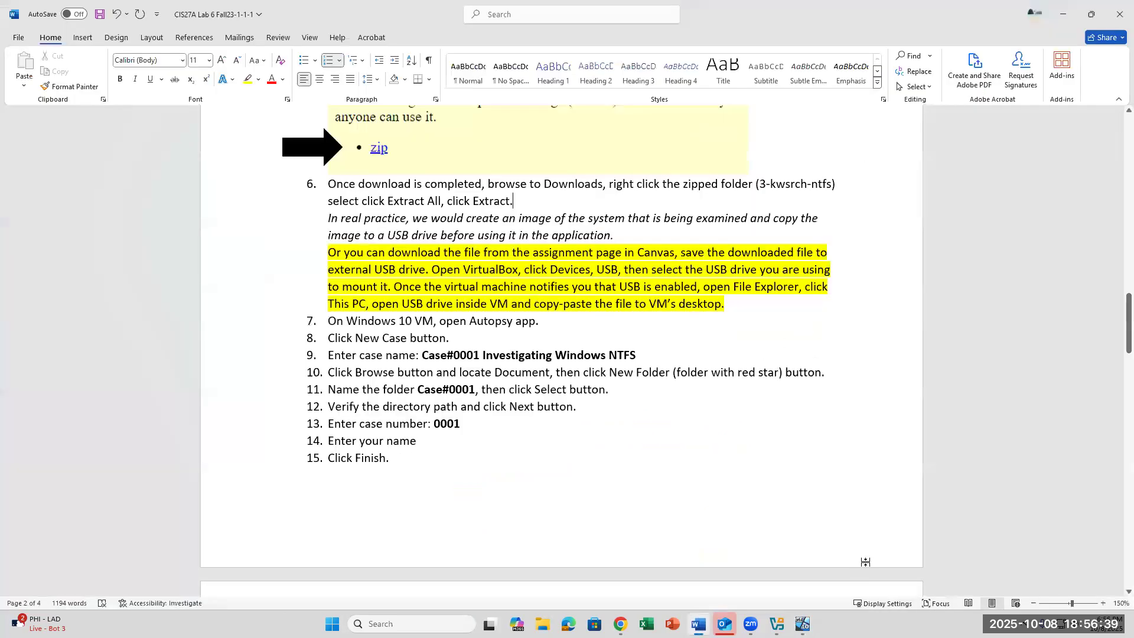
pyautogui.click(802, 624)
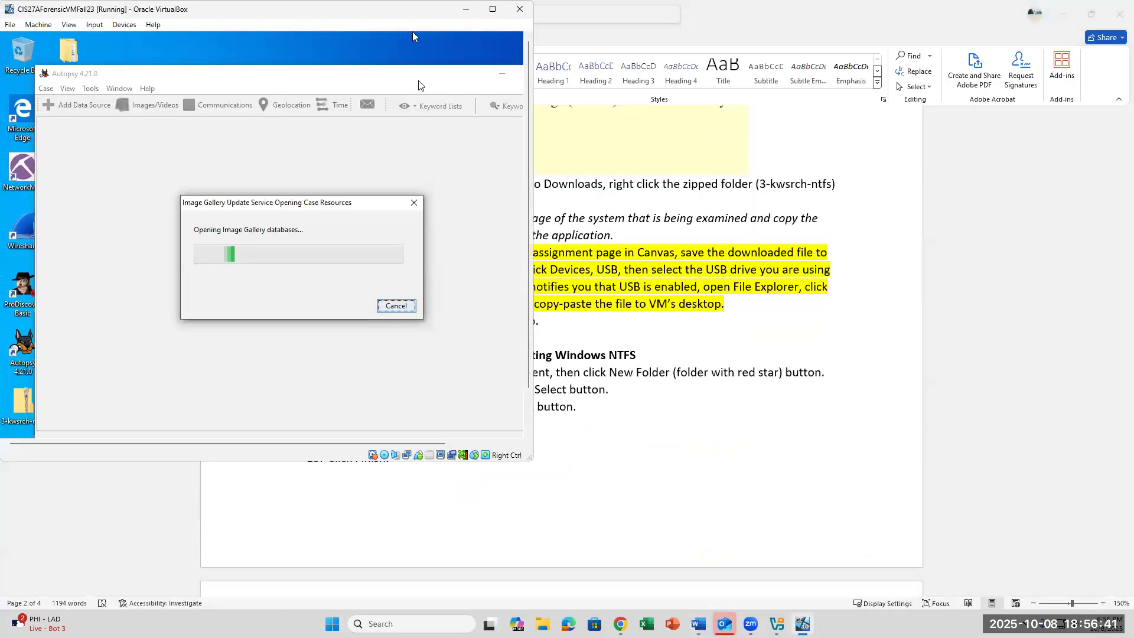
# Read the instructions from step 16 onward in the Word lab document, placing the virtual machine window below steps 16 and 17 for comparison.
pyautogui.click(653, 286)
pyautogui.scroll(-5, 653, 286)
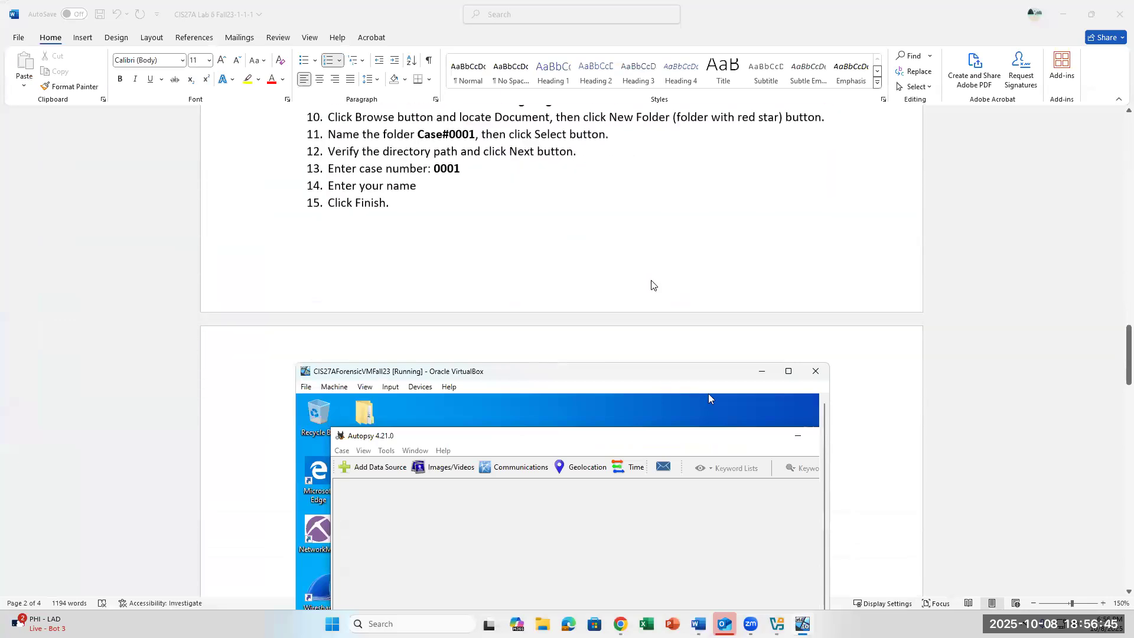
pyautogui.scroll(1, 652, 286)
pyautogui.scroll(-4, 653, 285)
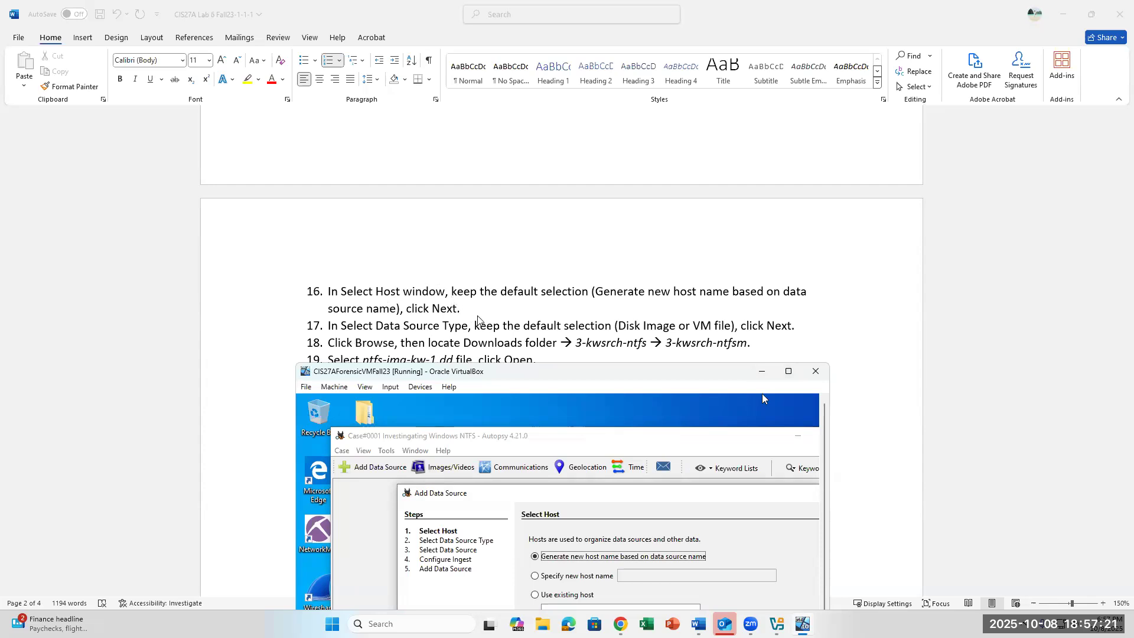
pyautogui.scroll(2, 479, 320)
pyautogui.scroll(-4, 478, 320)
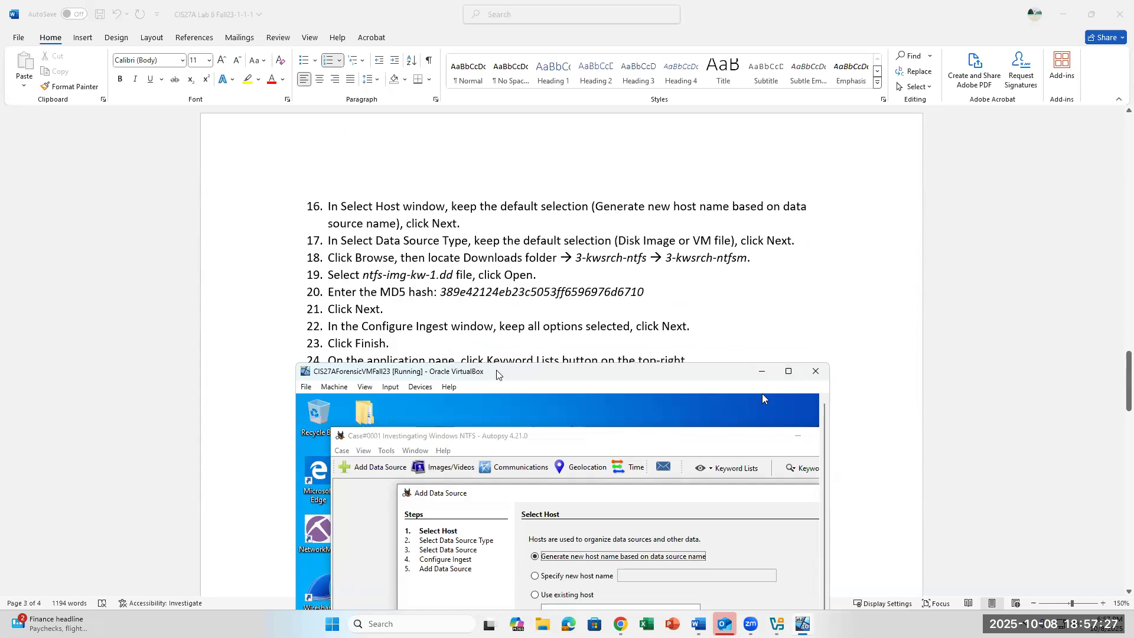
pyautogui.moveTo(496, 374); pyautogui.dragTo(492, 261)
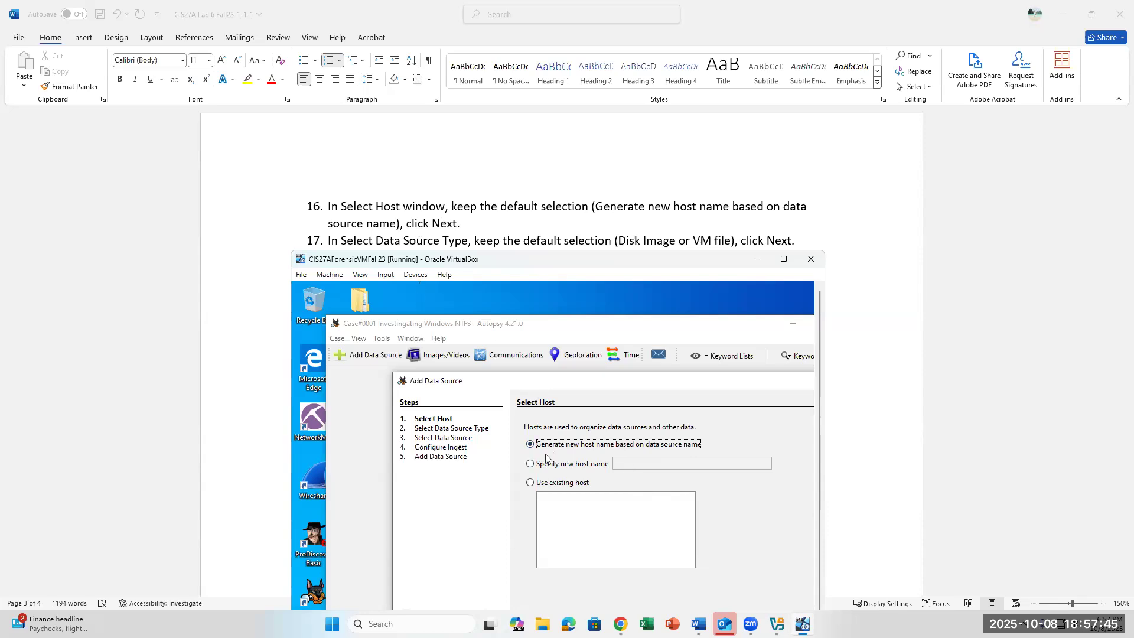
# Accept "Generate new host name based on data source name" for the host and compare the Disk Image or VM File source type with step 17.
pyautogui.scroll(-1, 381, 233)
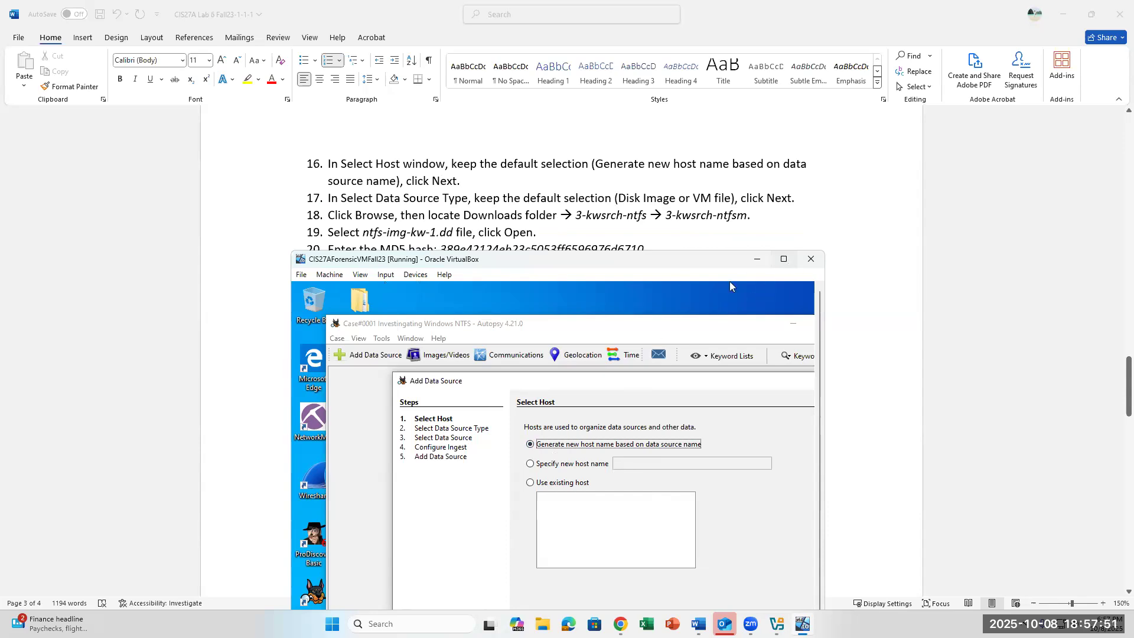
pyautogui.click(784, 258)
pyautogui.click(712, 483)
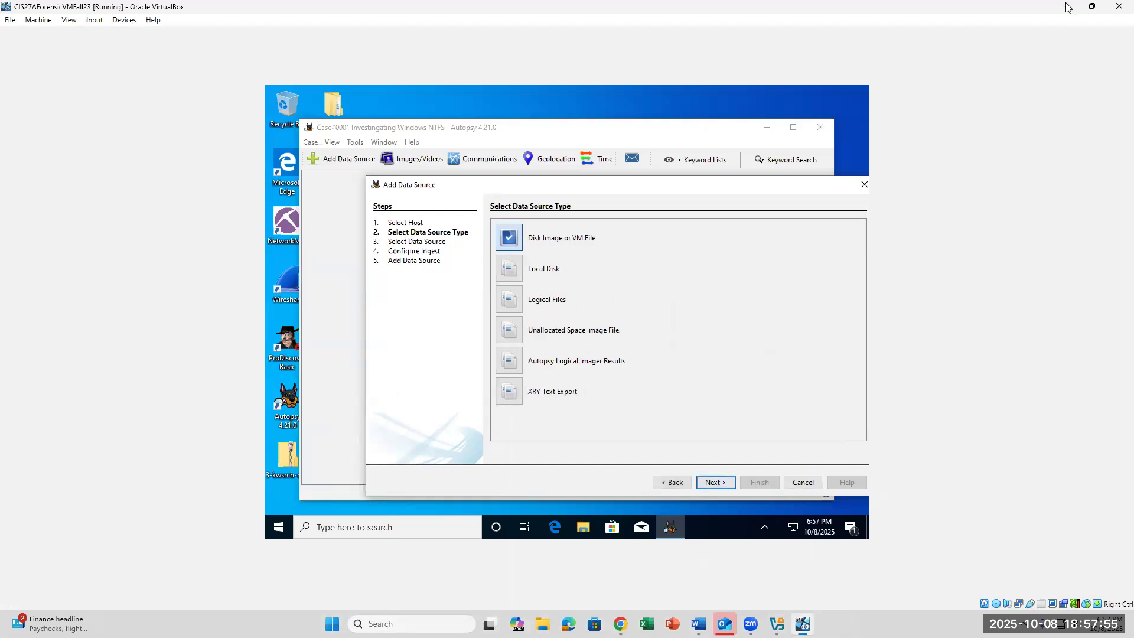
pyautogui.click(1093, 6)
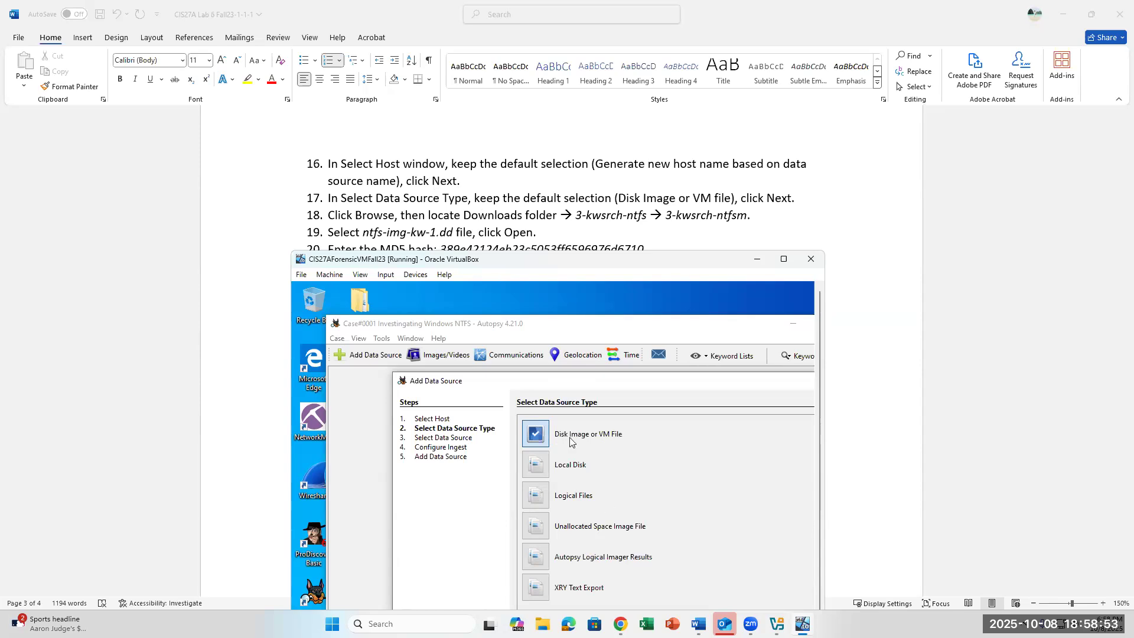
pyautogui.click(784, 260)
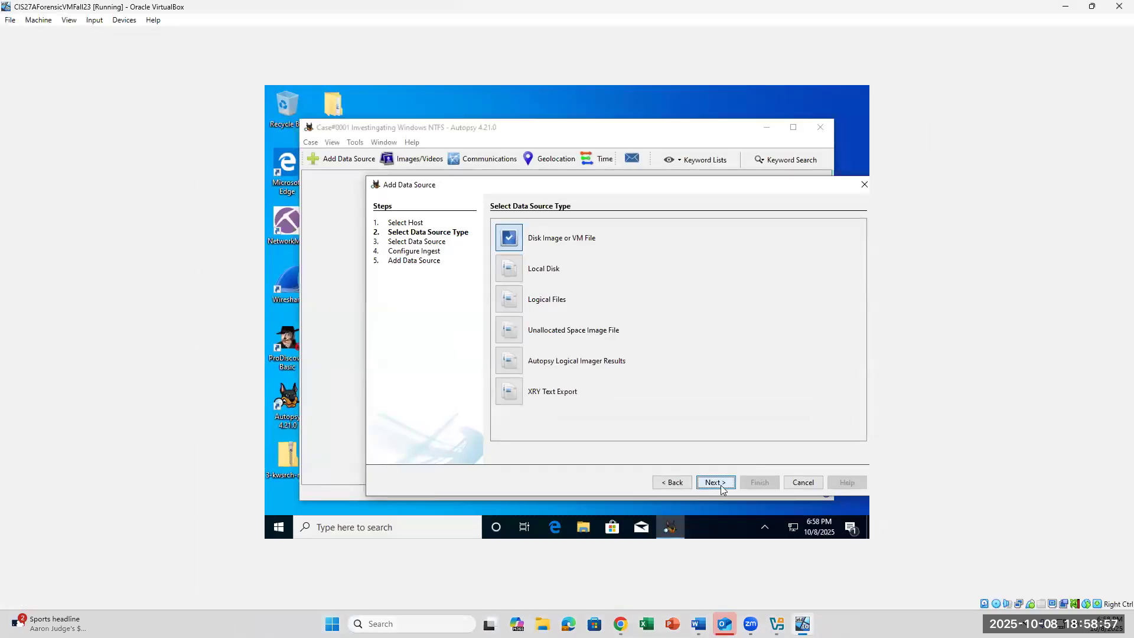
pyautogui.click(716, 483)
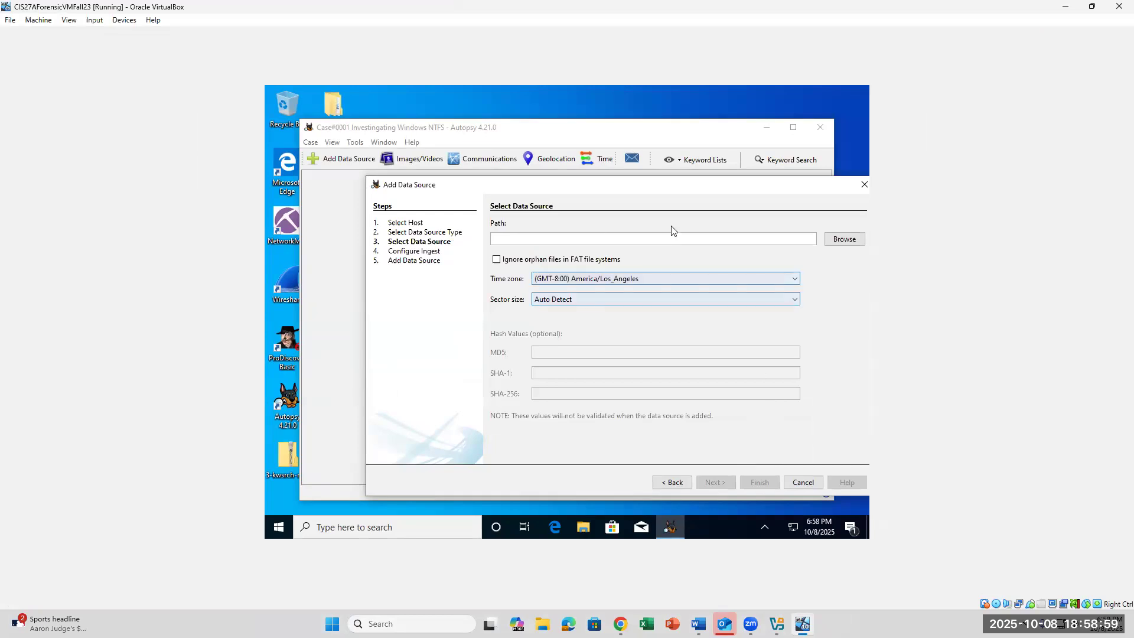
pyautogui.click(838, 242)
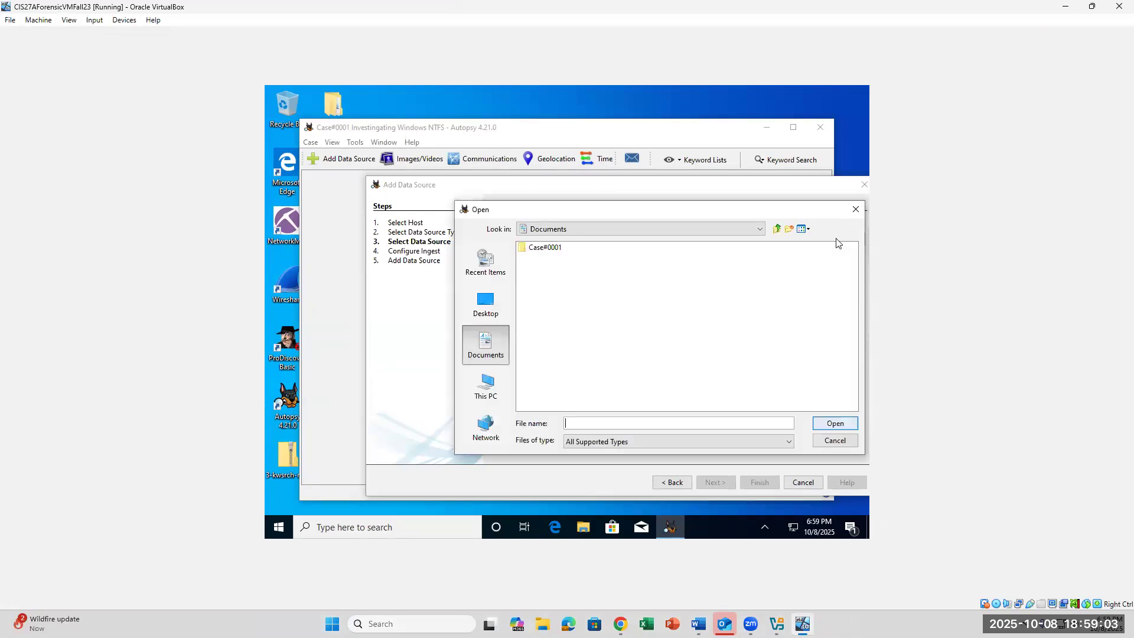
pyautogui.click(480, 313)
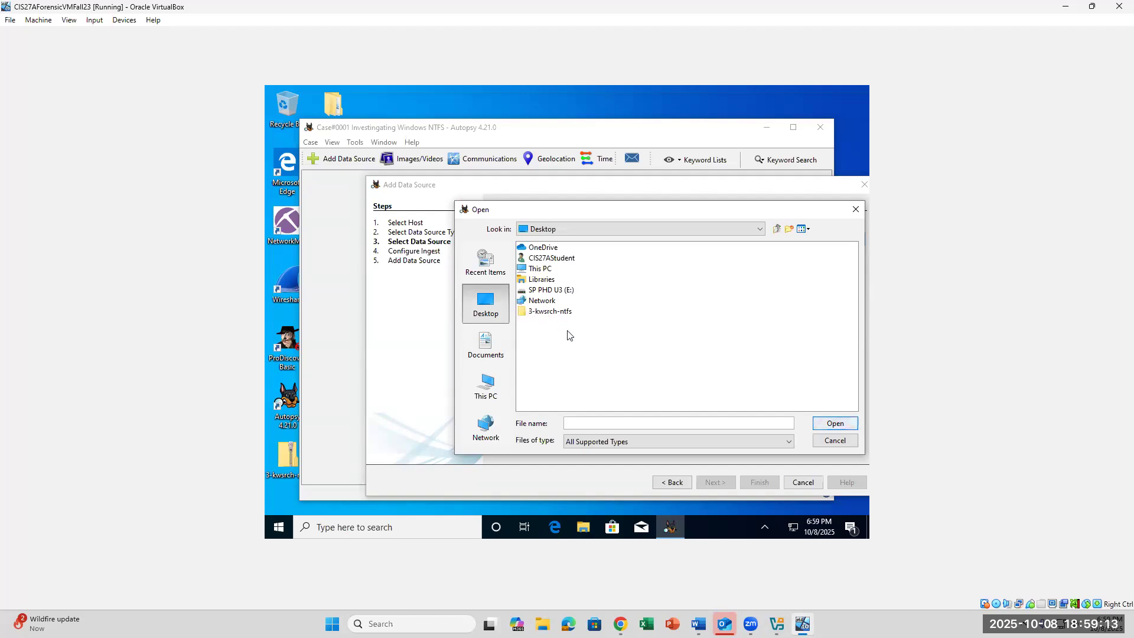
pyautogui.doubleClick(528, 313)
pyautogui.doubleClick(556, 249)
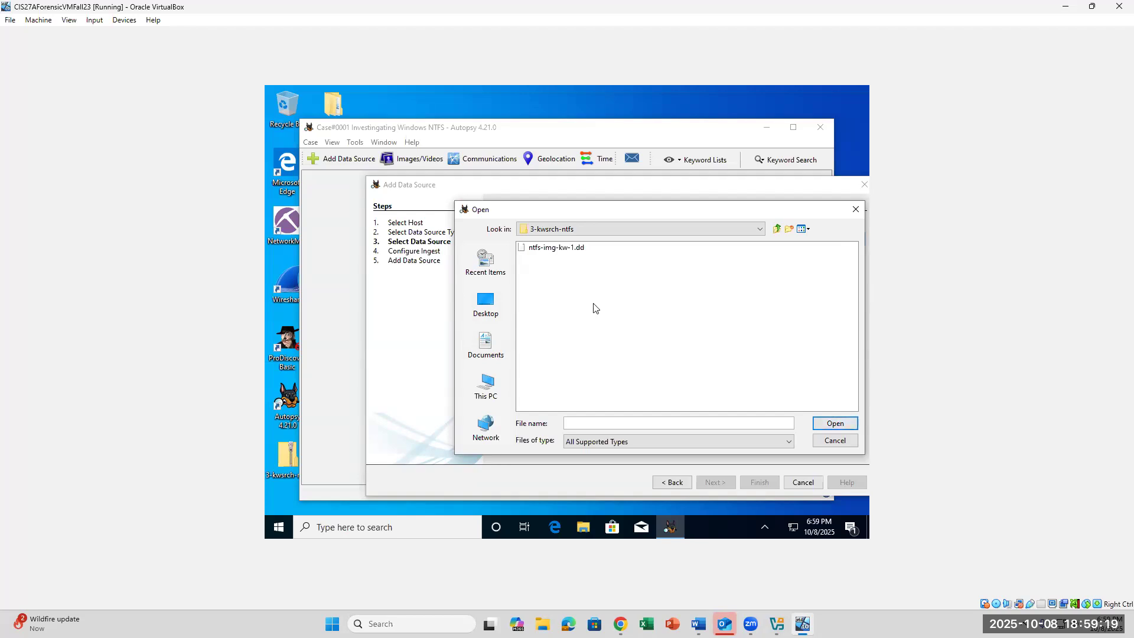
pyautogui.click(576, 247)
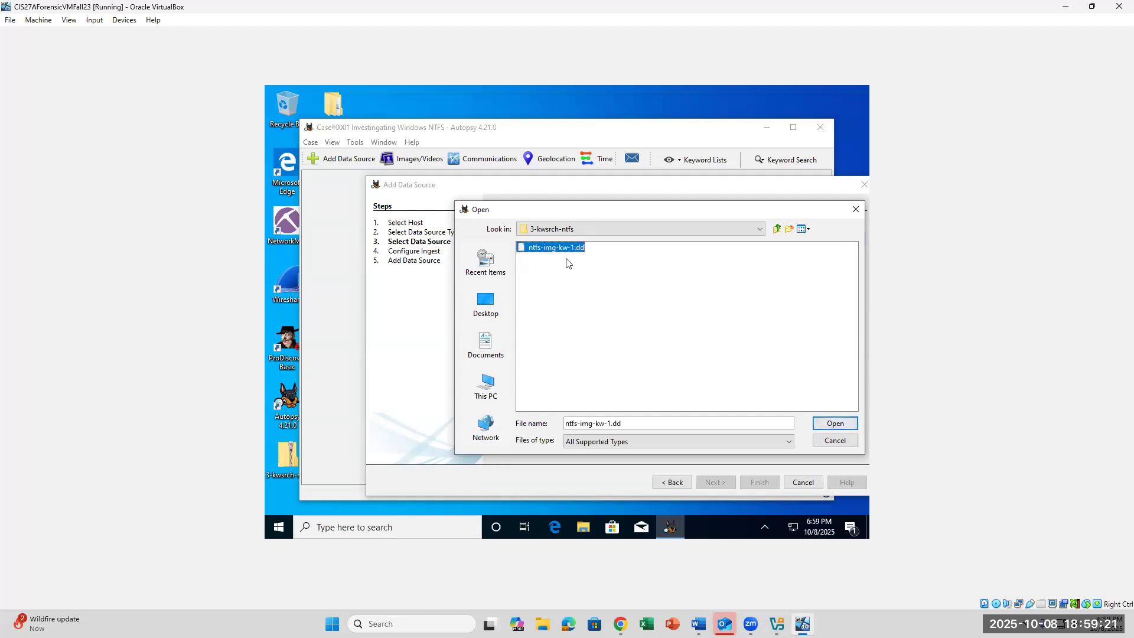
pyautogui.click(833, 440)
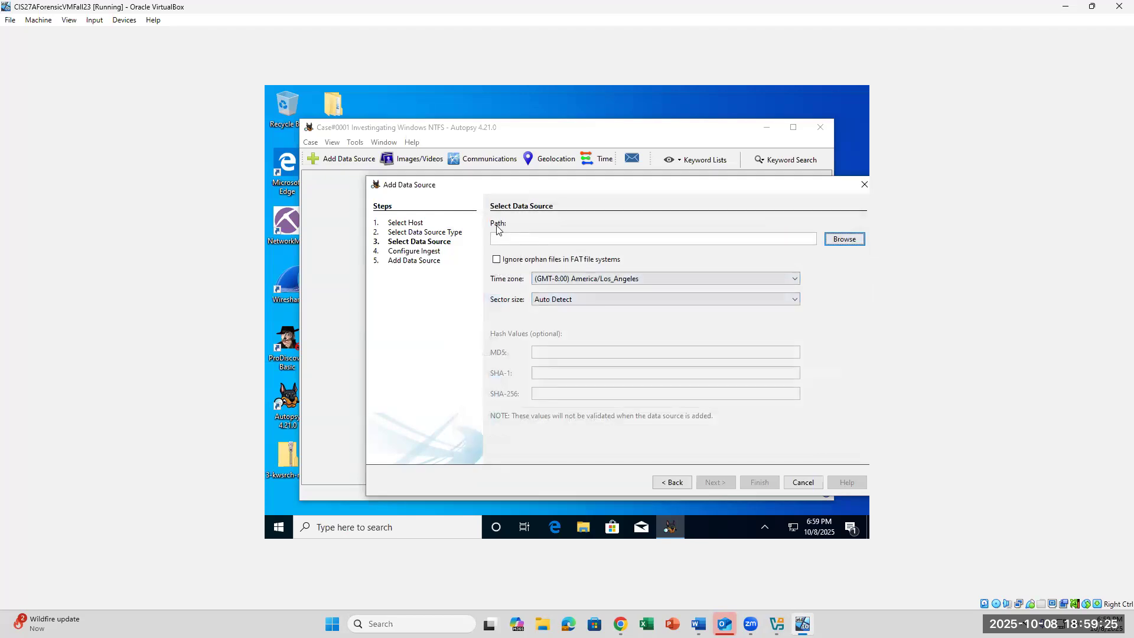
pyautogui.click(677, 482)
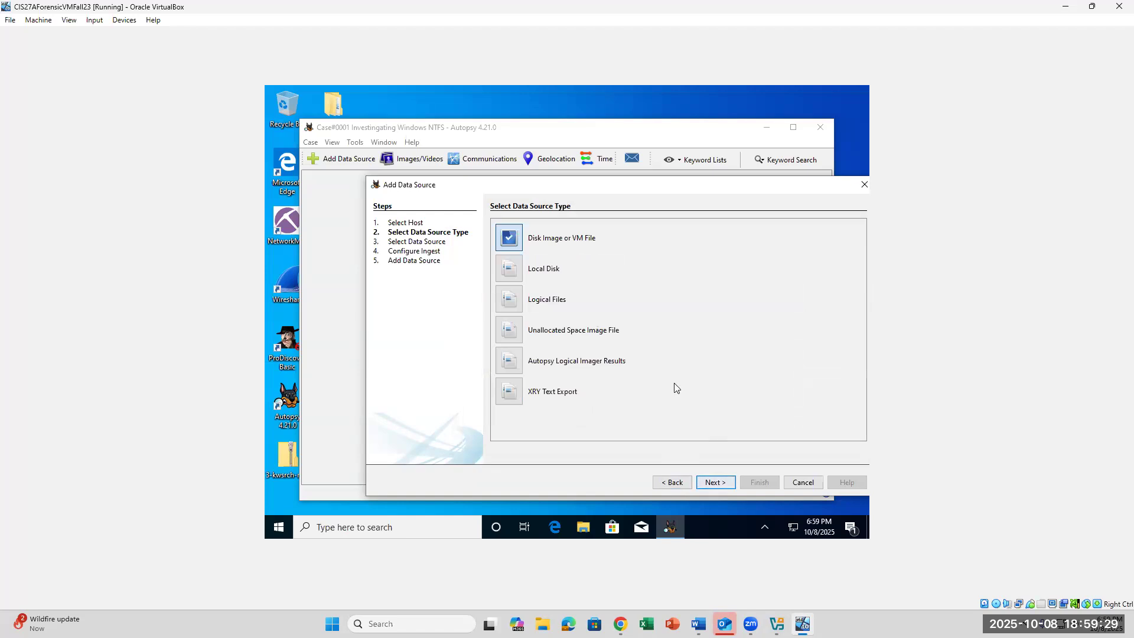
# Accept Disk Image or VM File as the source type and choose ntfs-img-kw-1.dd from the nested 3-kwsrch-ntfs folders on the Desktop.
pyautogui.click(718, 483)
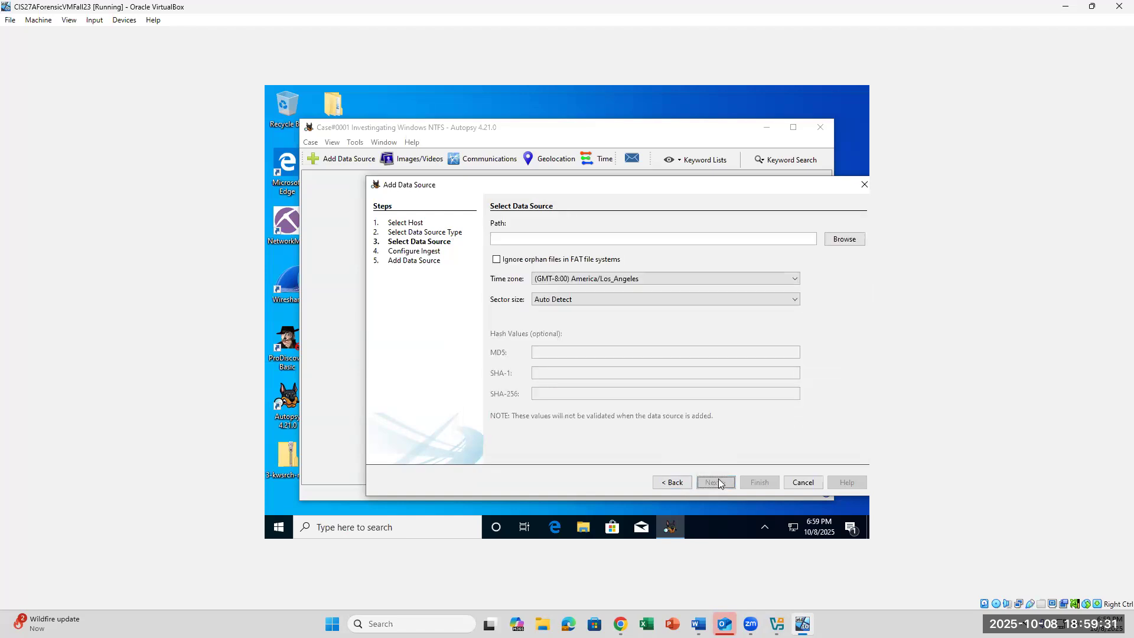
pyautogui.click(843, 239)
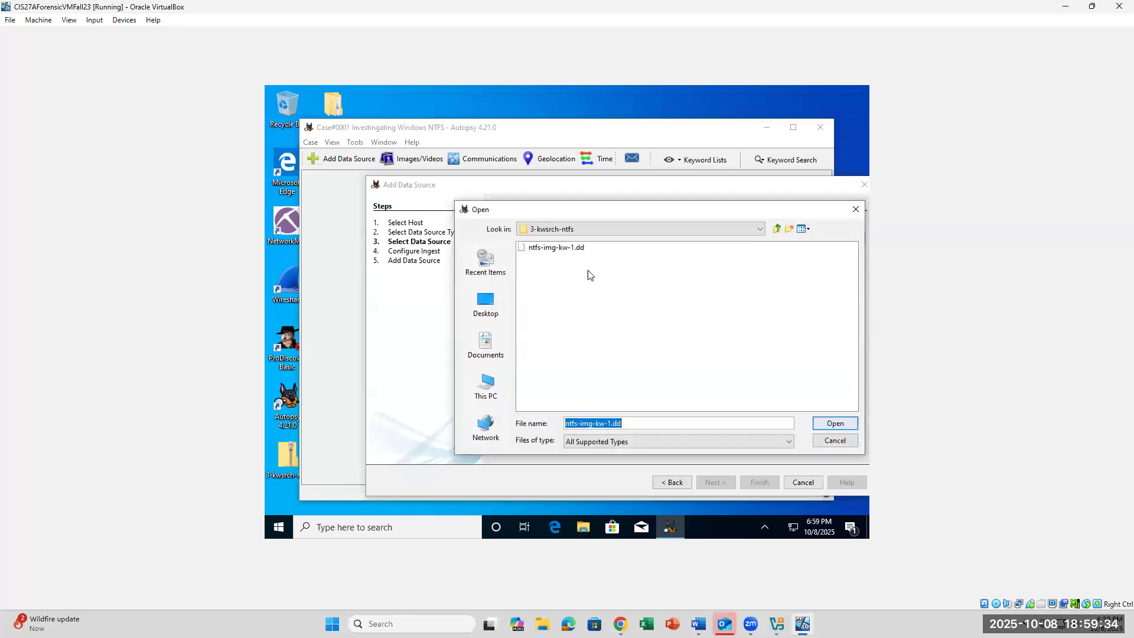
pyautogui.click(477, 319)
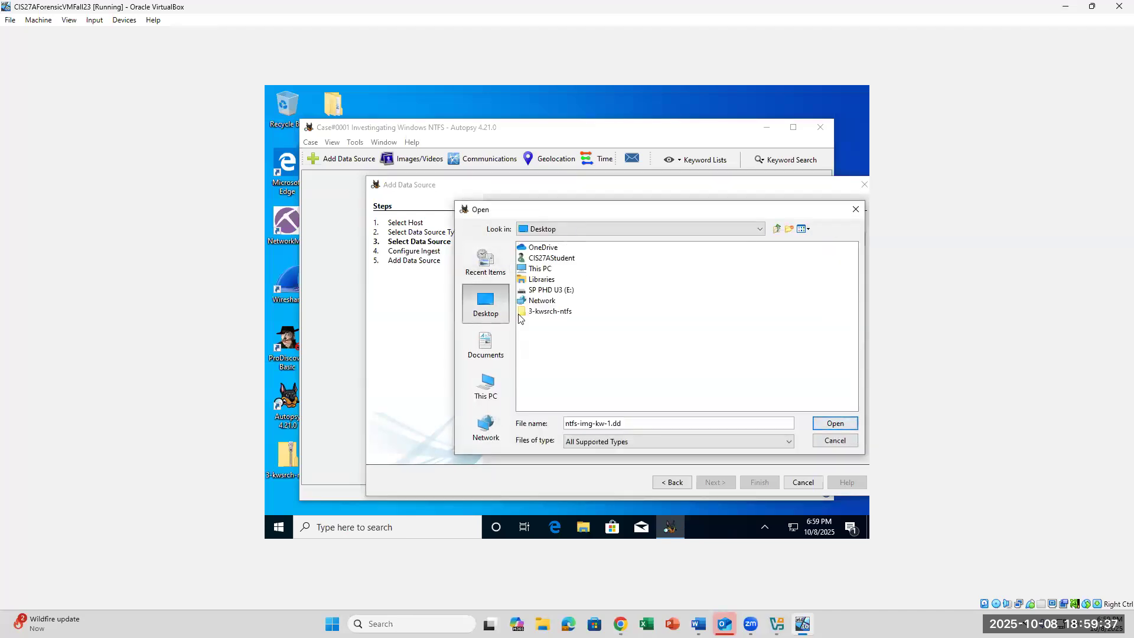
pyautogui.doubleClick(553, 312)
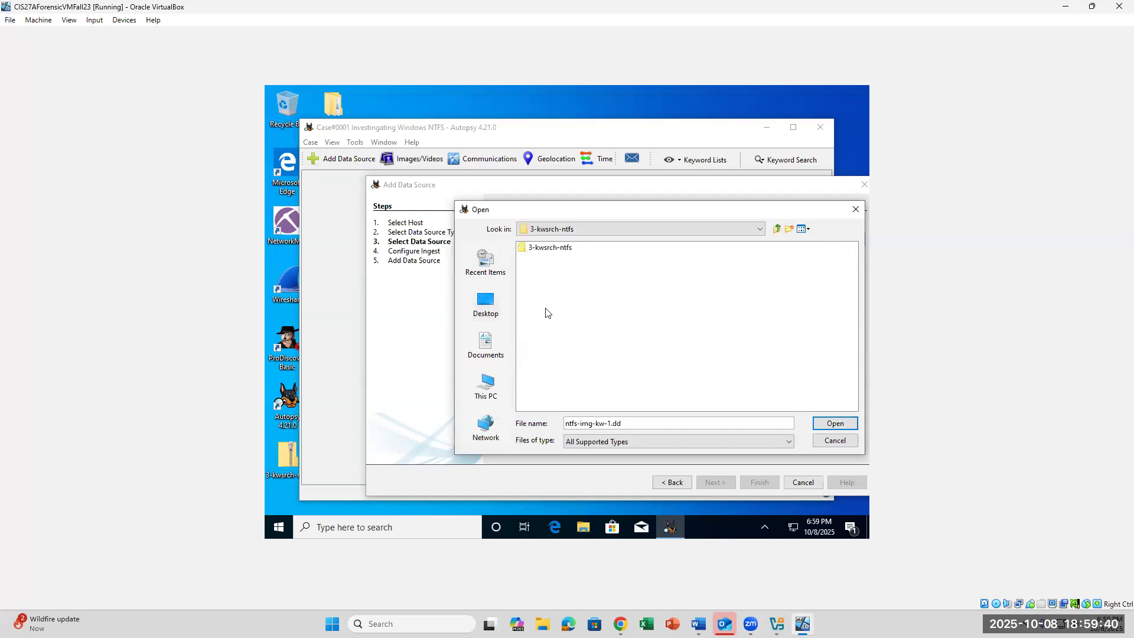
pyautogui.doubleClick(533, 248)
pyautogui.click(533, 250)
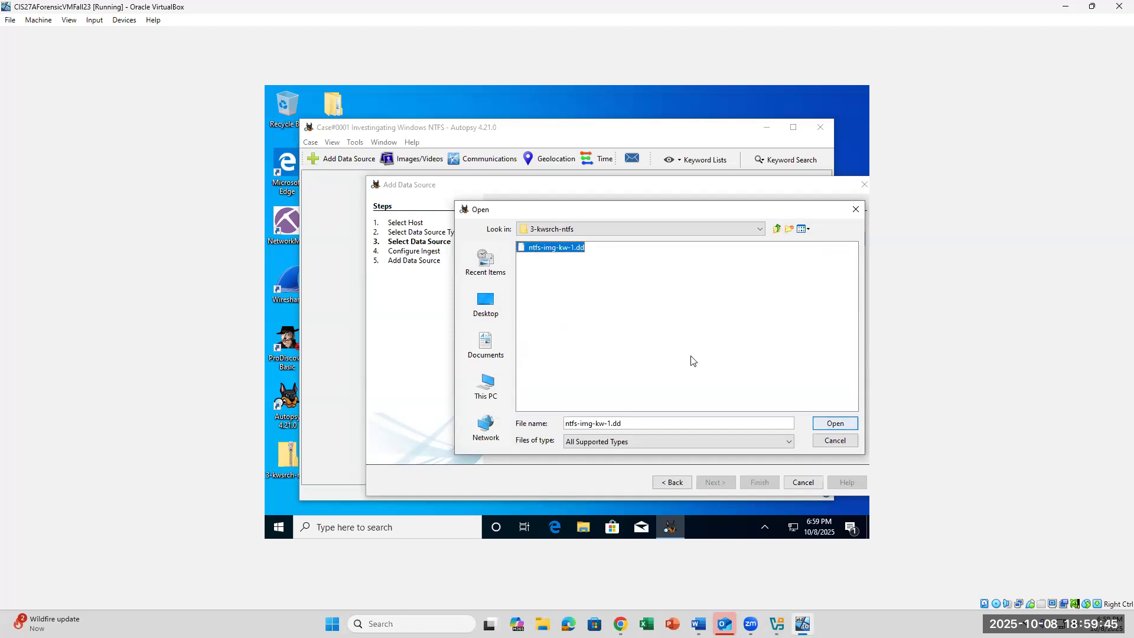
pyautogui.click(834, 424)
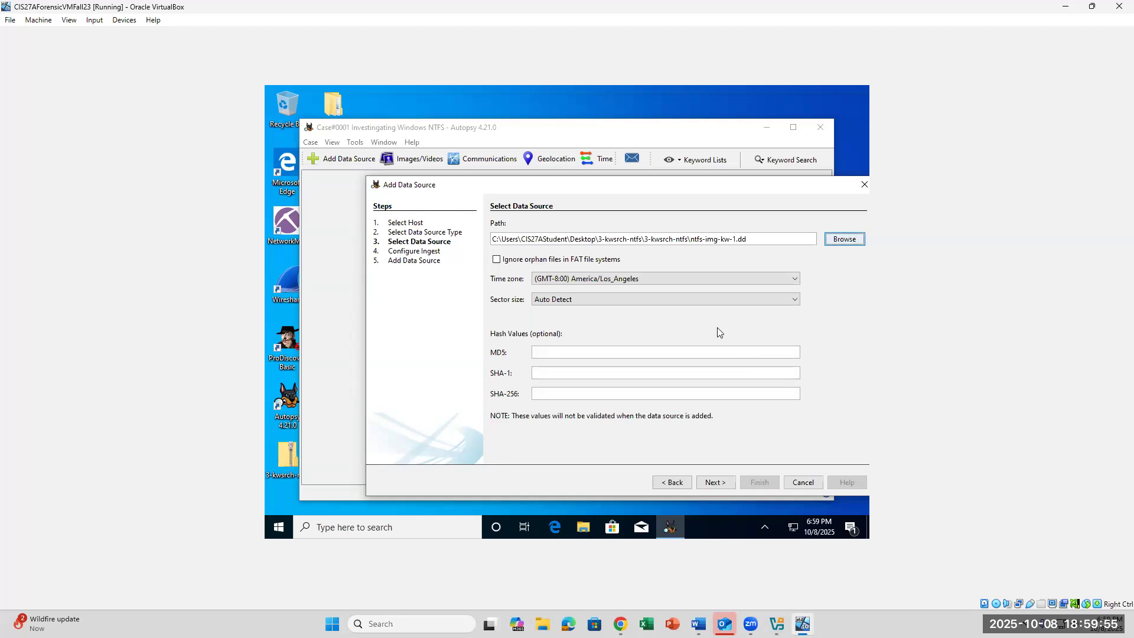
# Look up the MD5 hash in step 20 of the Word lab document, and continue to Configure Ingest with the hash fields left empty.
pyautogui.click(699, 624)
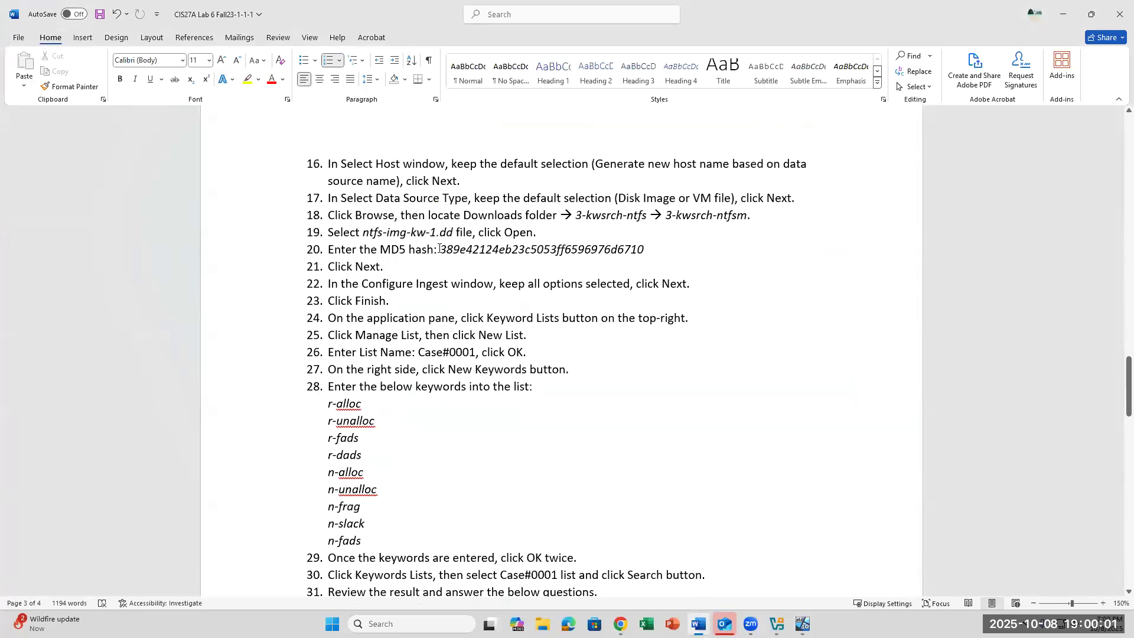
pyautogui.moveTo(440, 249); pyautogui.dragTo(653, 250)
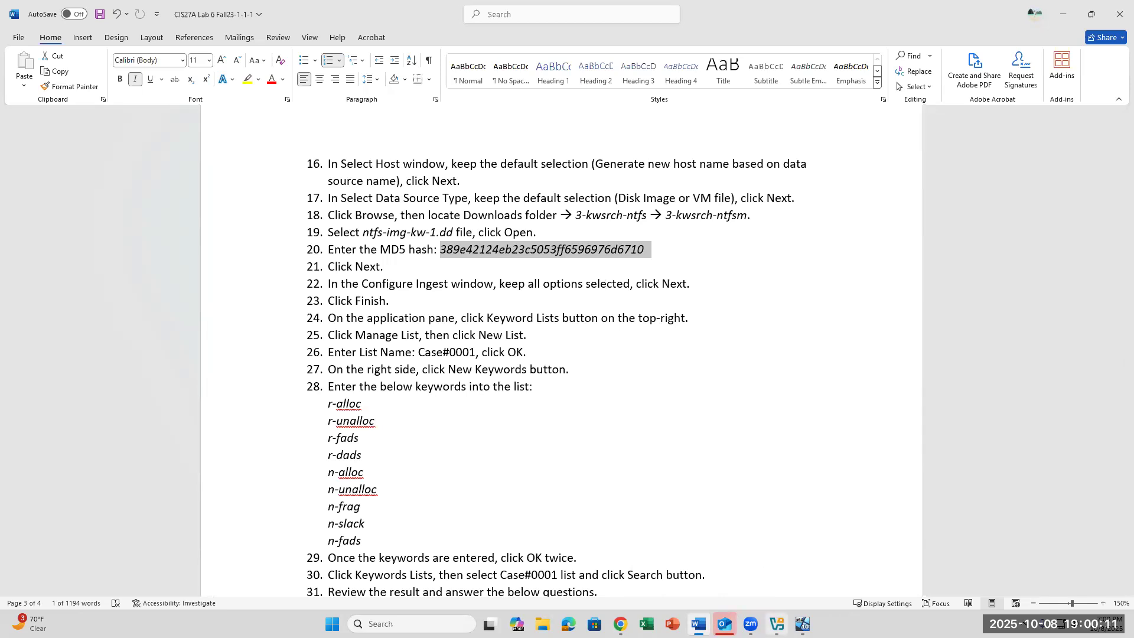
pyautogui.click(699, 624)
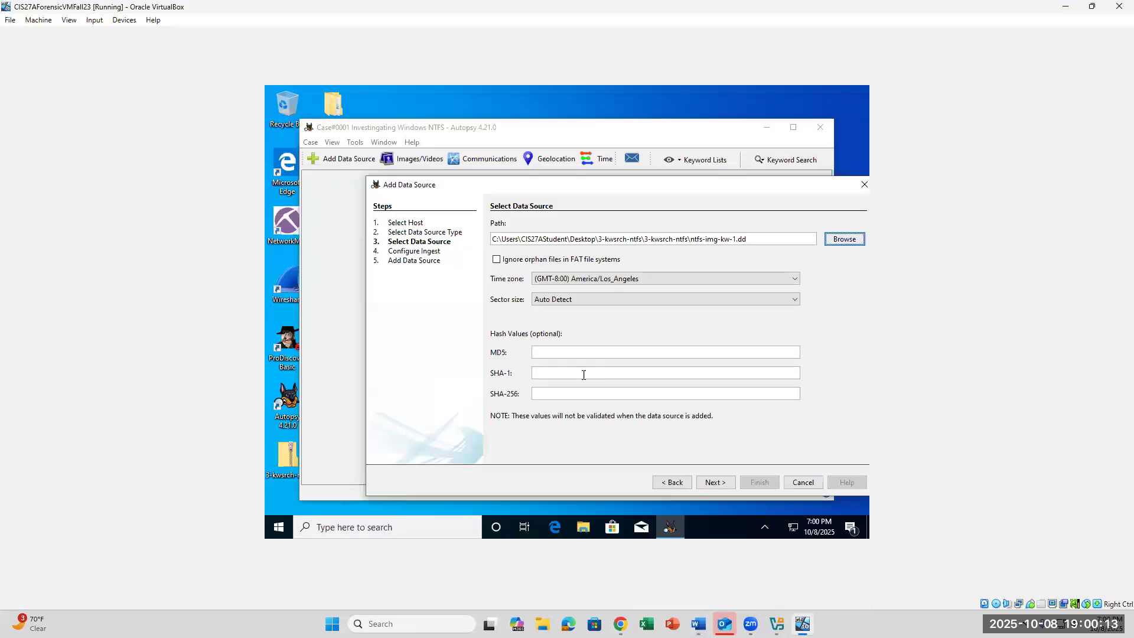
pyautogui.click(583, 351)
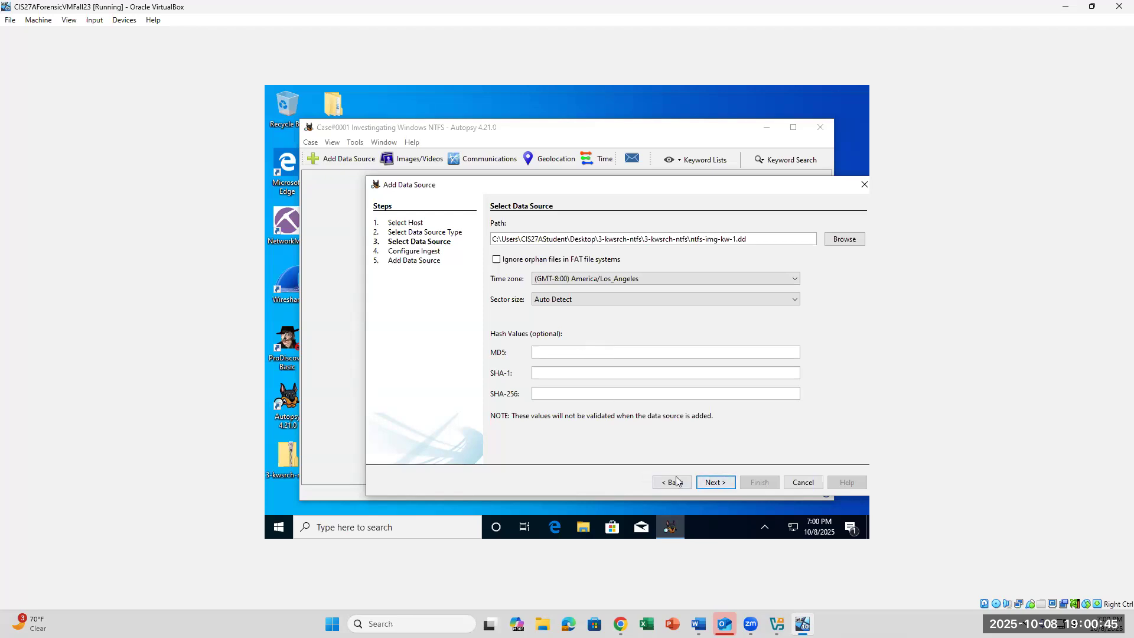
pyautogui.click(716, 482)
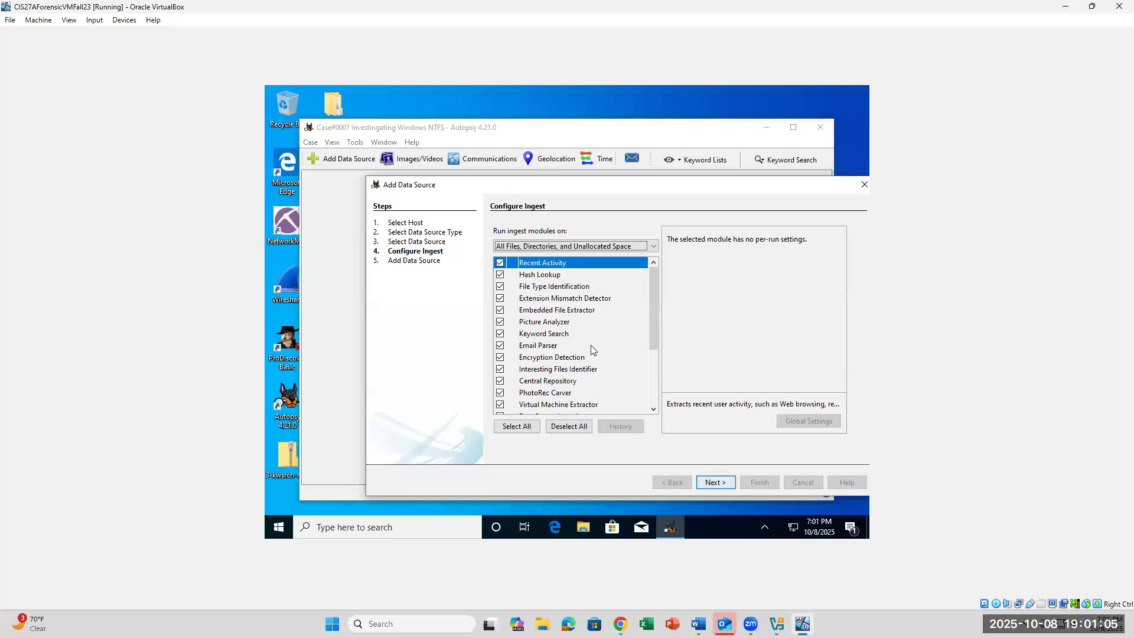
# Exclude the iOS Analyzer (iLEAPP), DJI Drone Analyzer and Android Analyzer (aLEAPP) modules from the ingest.
pyautogui.scroll(-3, 591, 346)
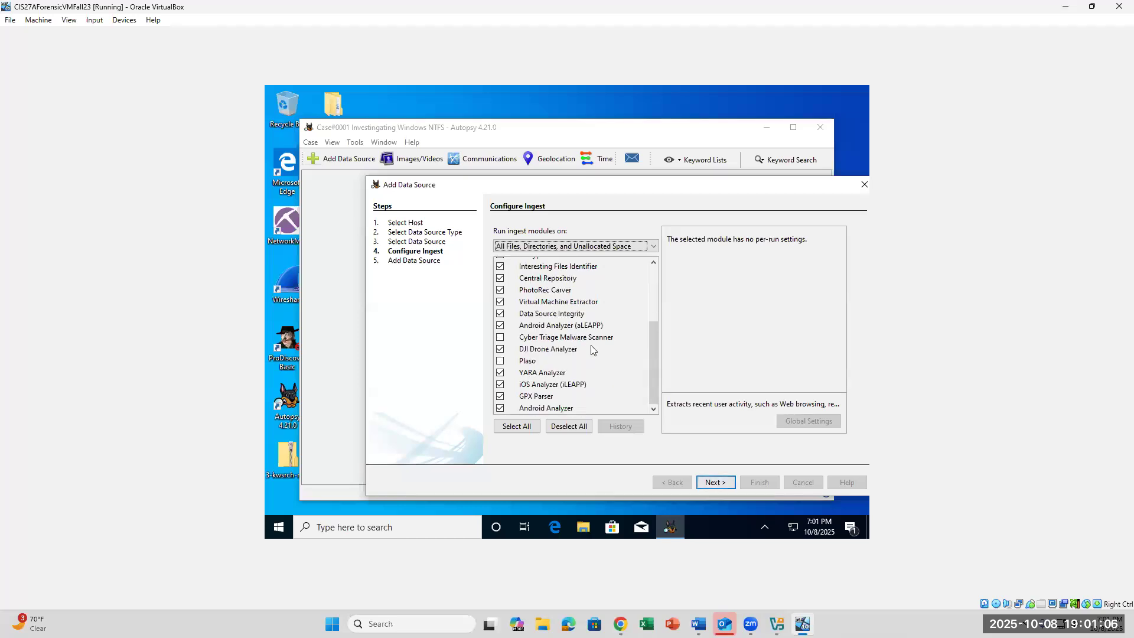
pyautogui.click(498, 391)
pyautogui.click(499, 391)
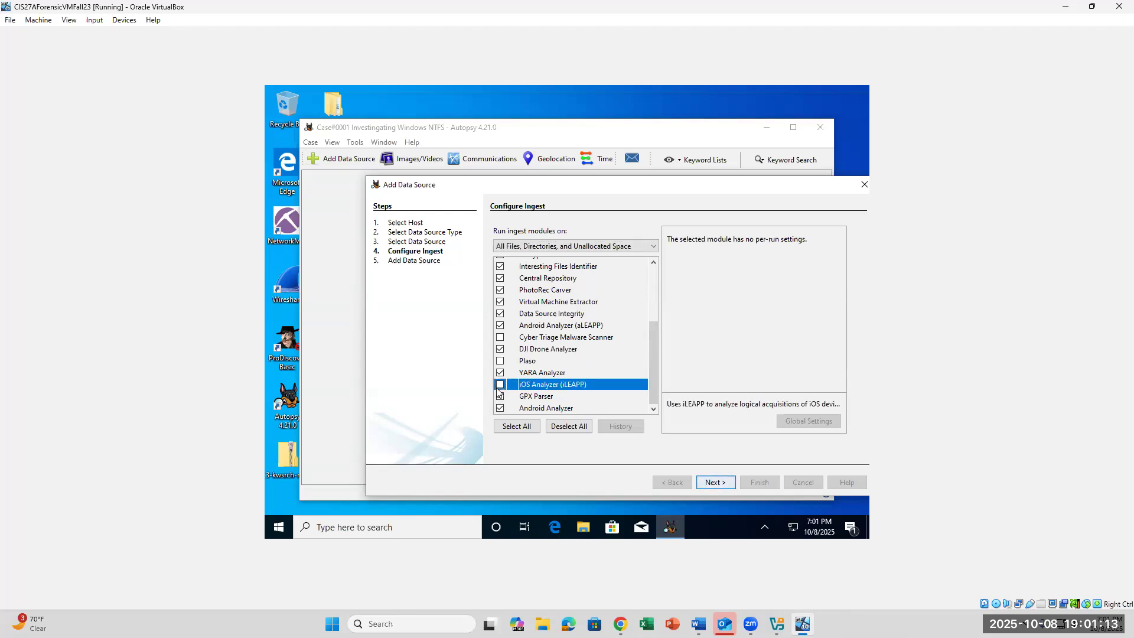
pyautogui.click(501, 350)
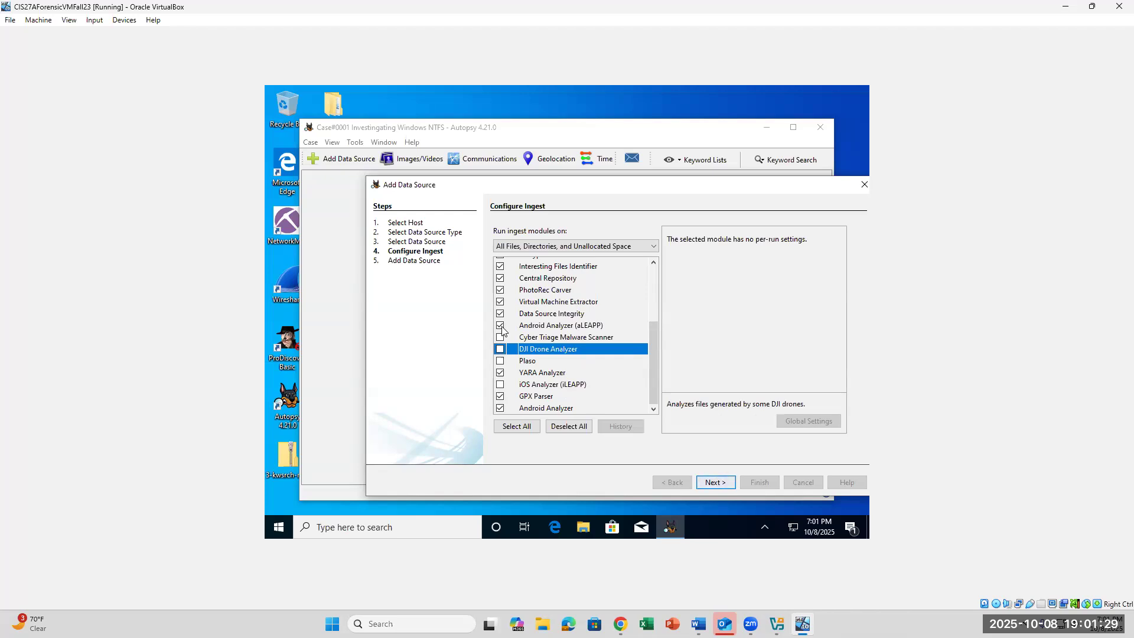
pyautogui.click(501, 327)
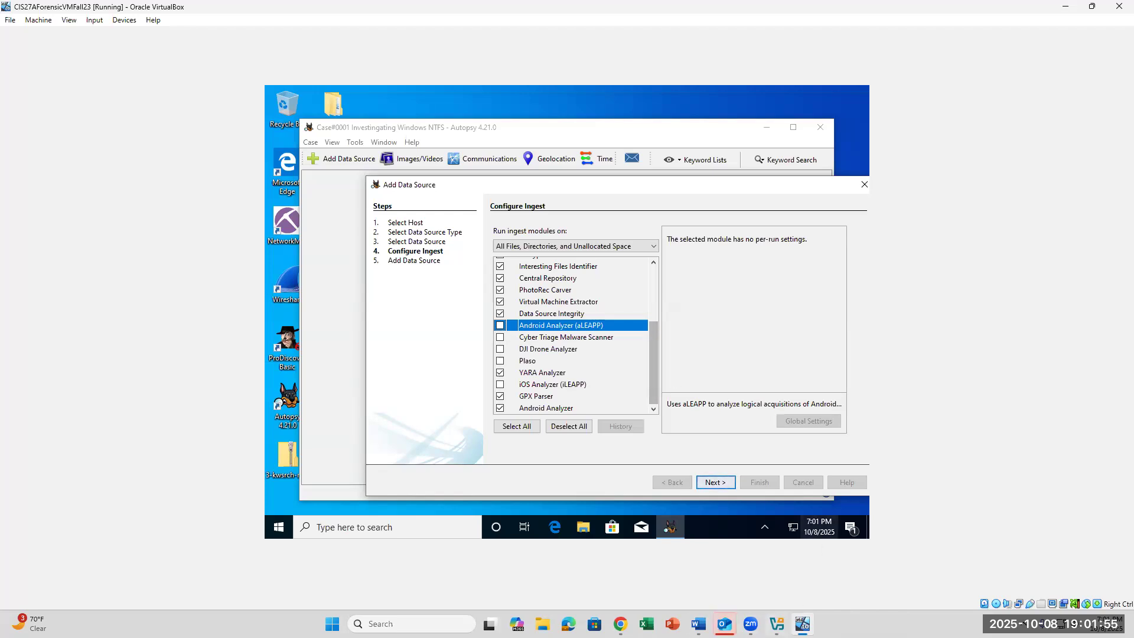
# Check step 22 in the Word lab document, review the ingest module list in the virtual machine and finish adding the data source.
pyautogui.click(698, 624)
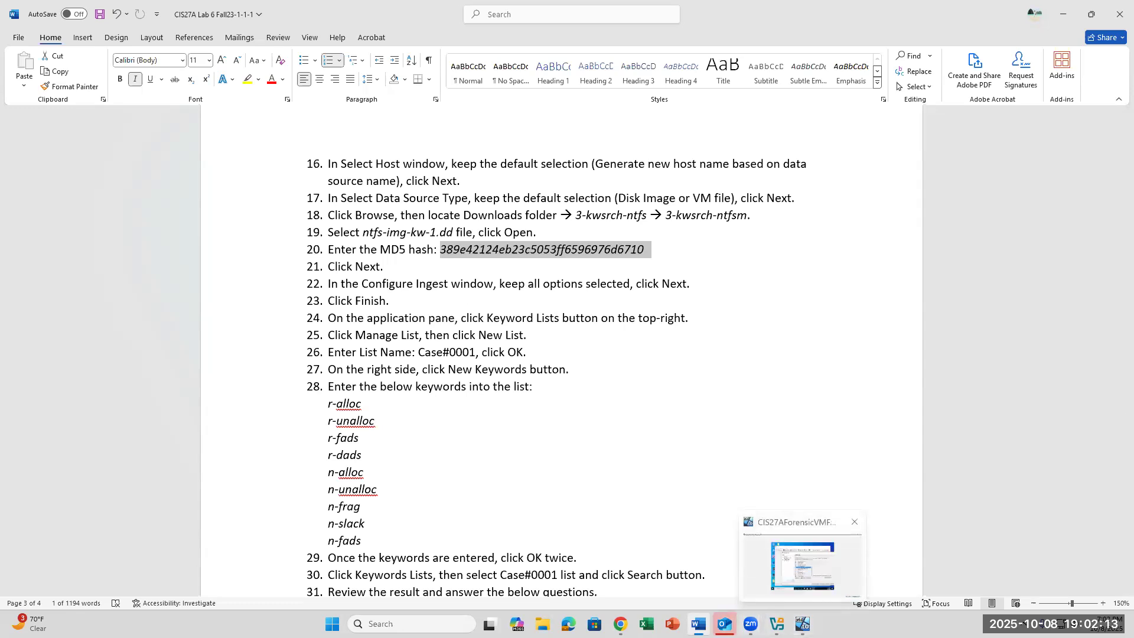
pyautogui.click(802, 624)
pyautogui.scroll(2, 571, 359)
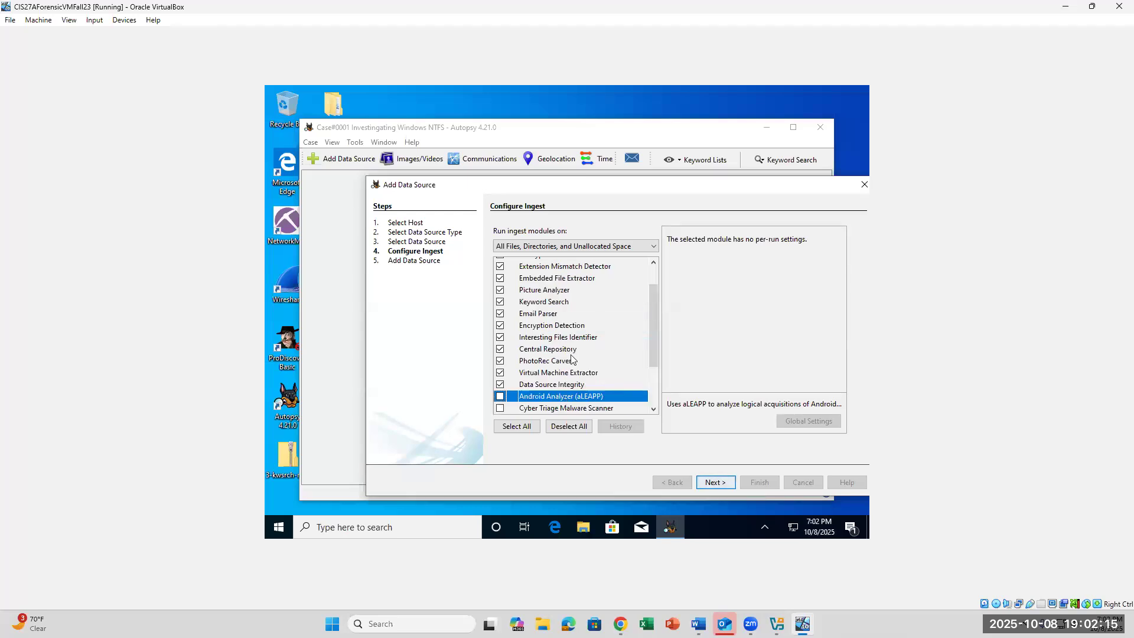
pyautogui.scroll(1, 571, 359)
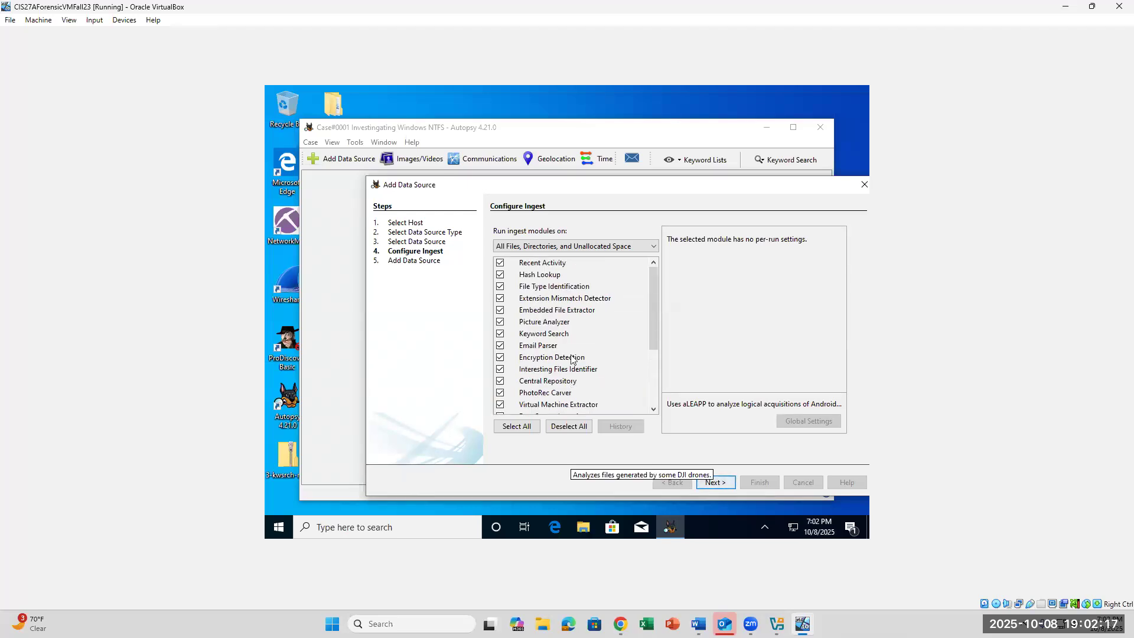
pyautogui.click(715, 483)
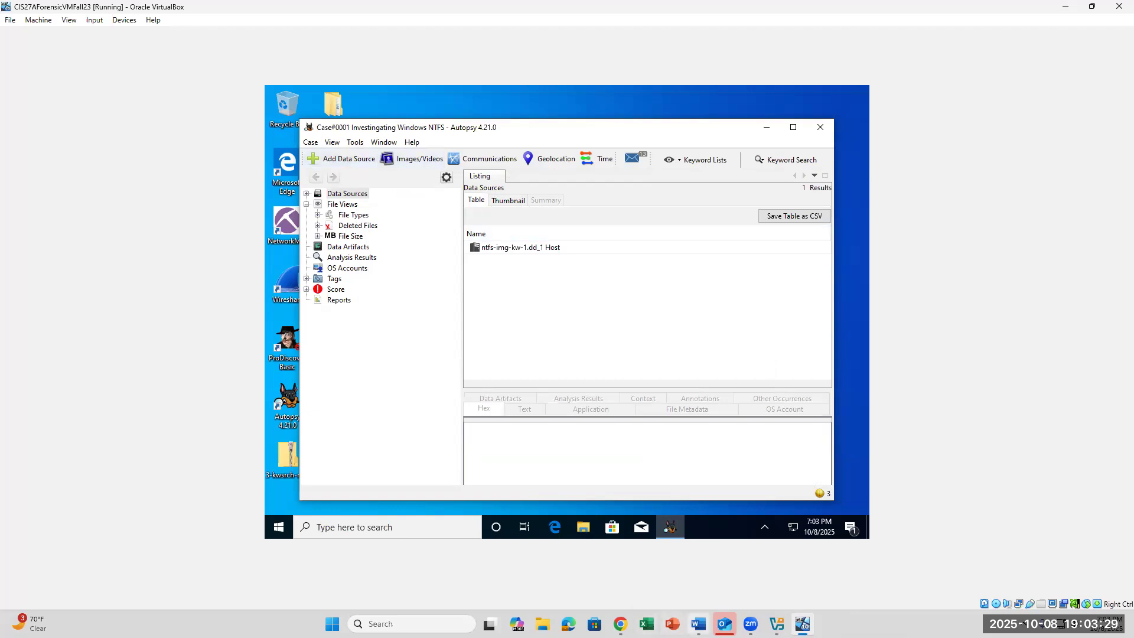
# Read steps 23 and 24 in the Word lab document, and inspect the image's host entry and the Data Artifacts in Autopsy.
pyautogui.click(699, 624)
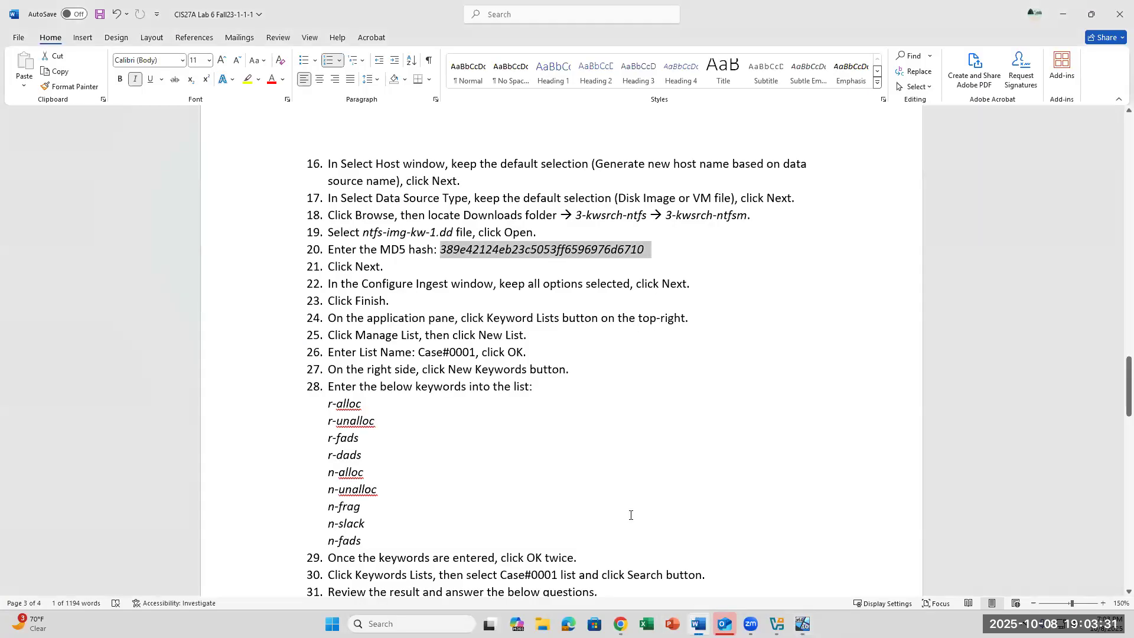
pyautogui.click(462, 302)
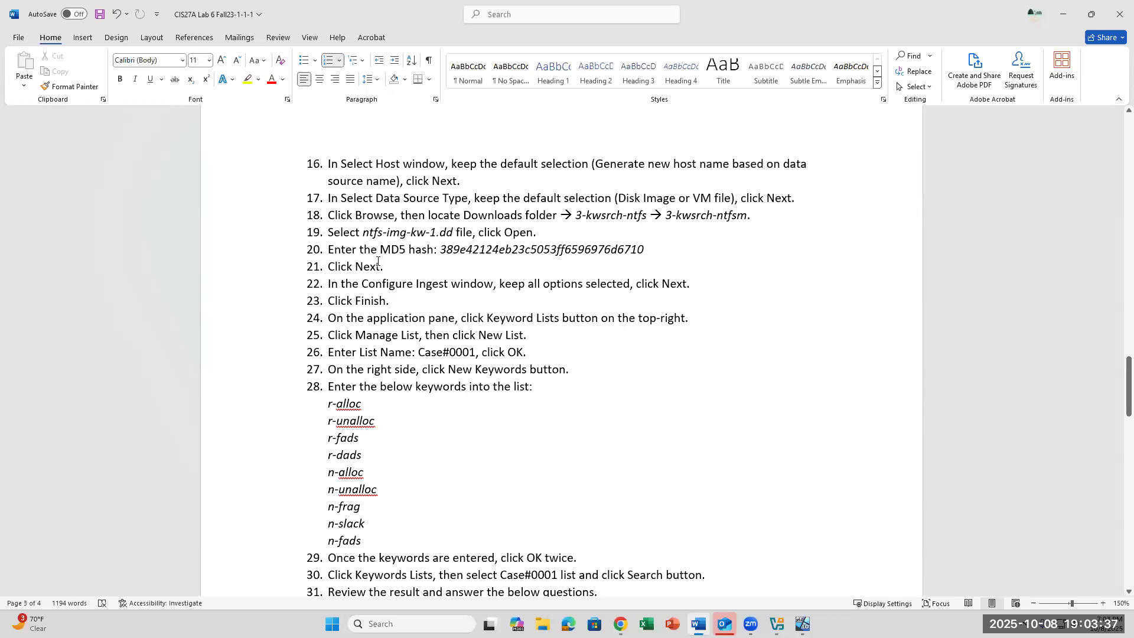
pyautogui.click(455, 318)
pyautogui.click(803, 624)
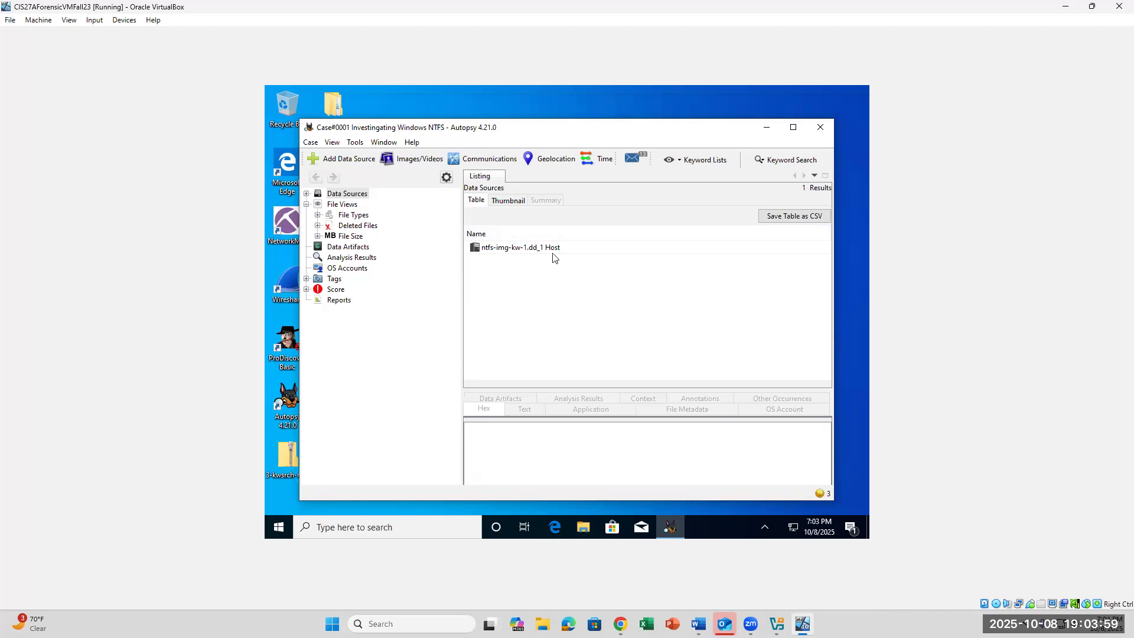
pyautogui.click(510, 252)
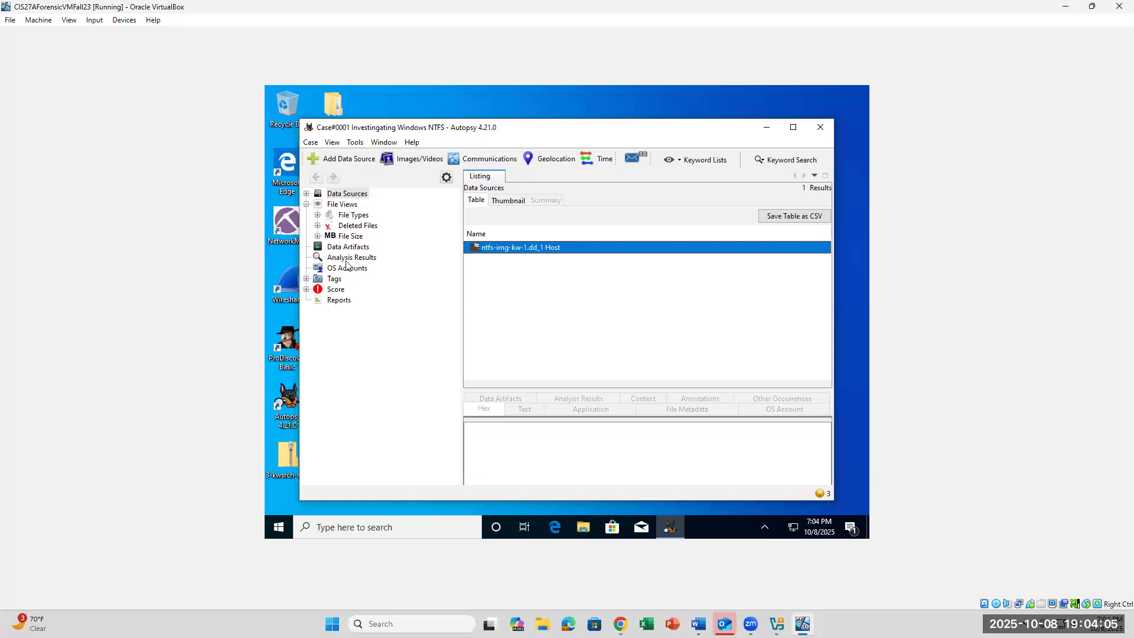
pyautogui.click(332, 248)
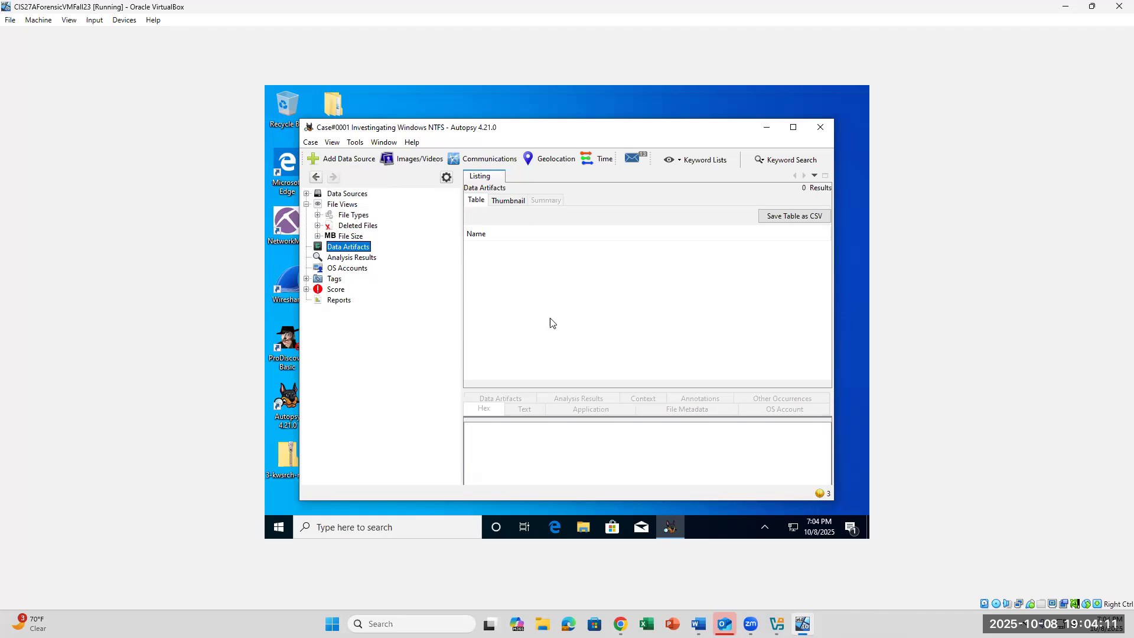
# Check the keyword list instructions from step 24 in the Word lab document and return to Autopsy in the virtual machine.
pyautogui.click(699, 624)
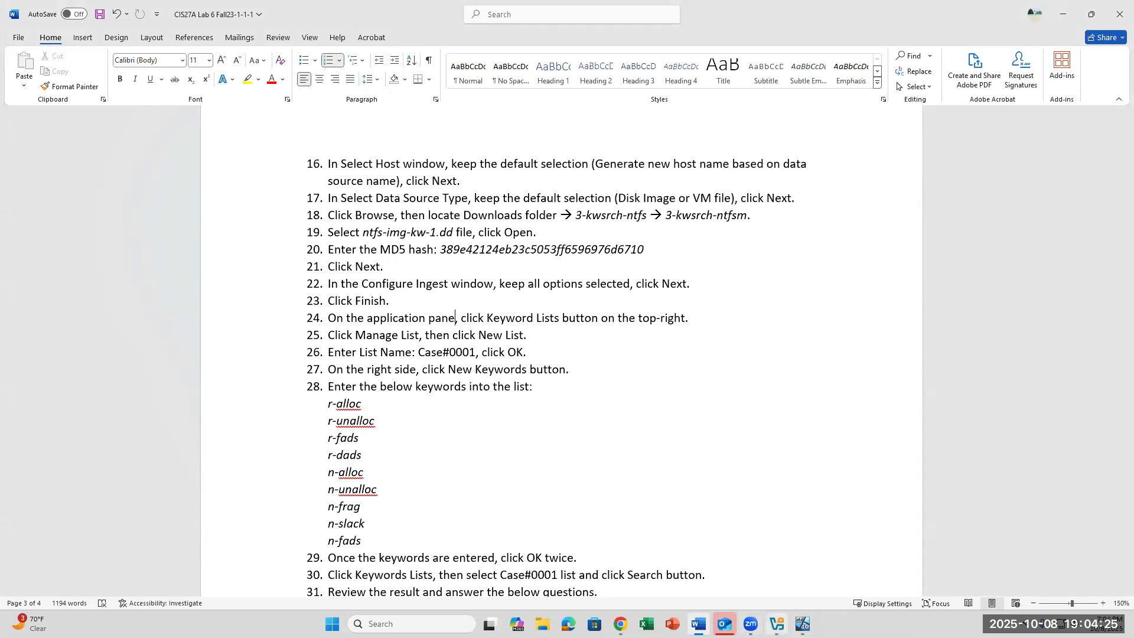
pyautogui.click(777, 624)
pyautogui.click(777, 624)
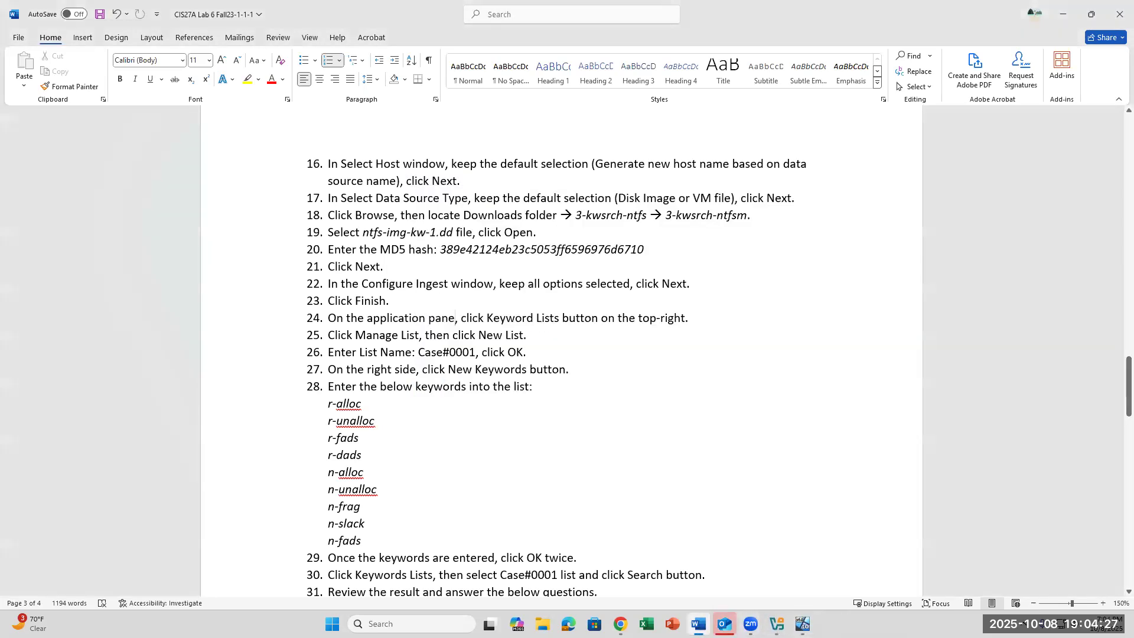
pyautogui.moveTo(725, 624)
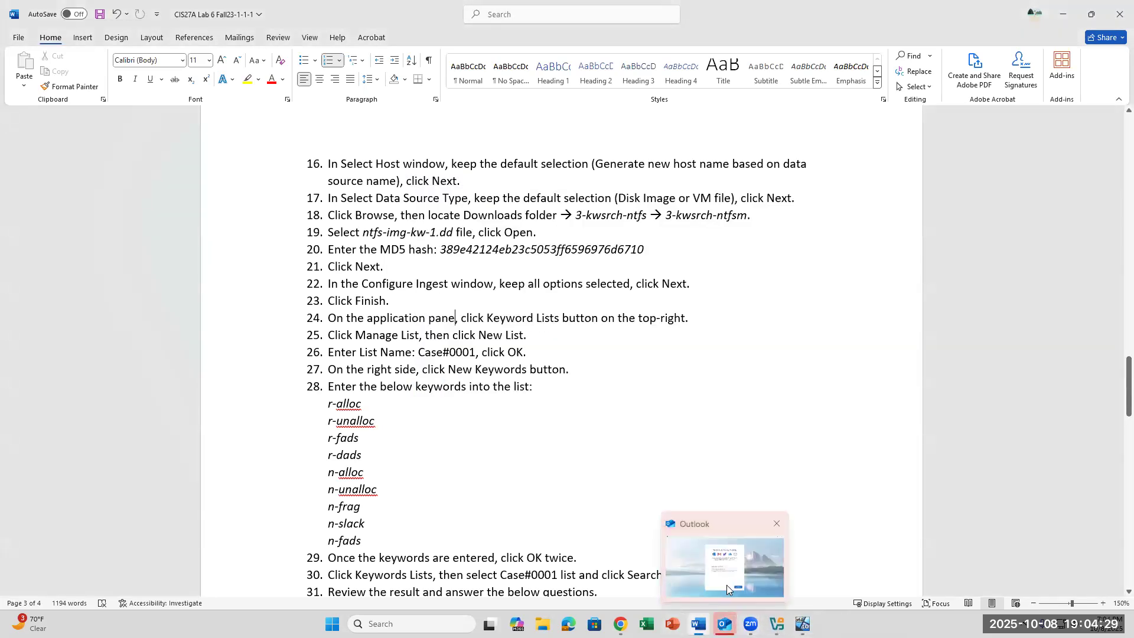
pyautogui.click(777, 624)
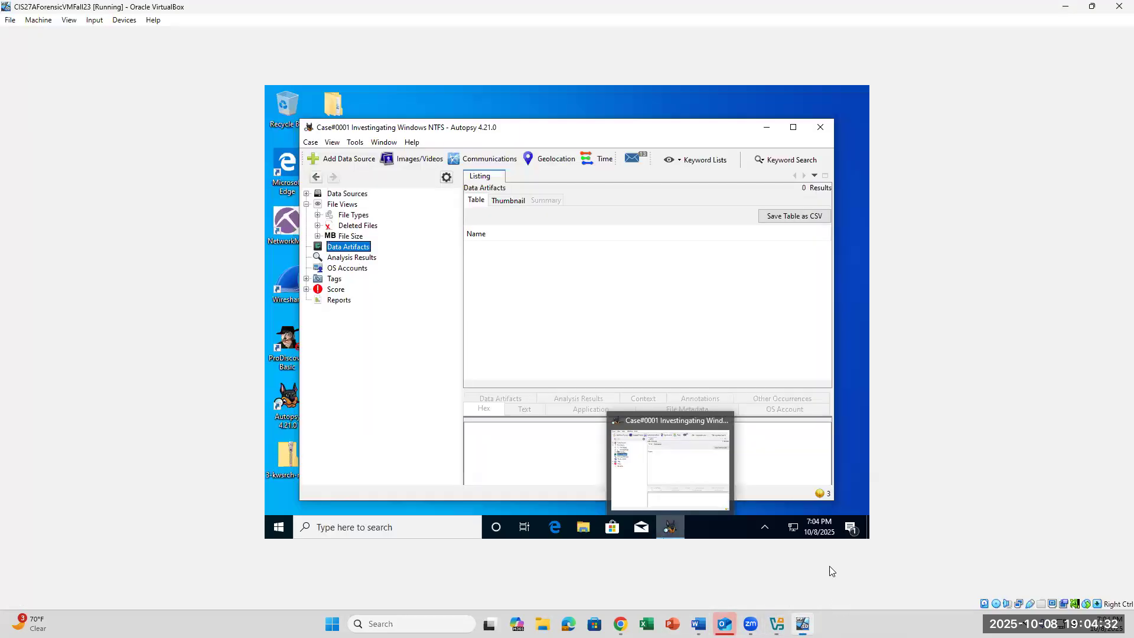
# Open Autopsy's keyword lists in the virtual machine, and check steps 24 and 25 in the Word lab document.
pyautogui.click(803, 624)
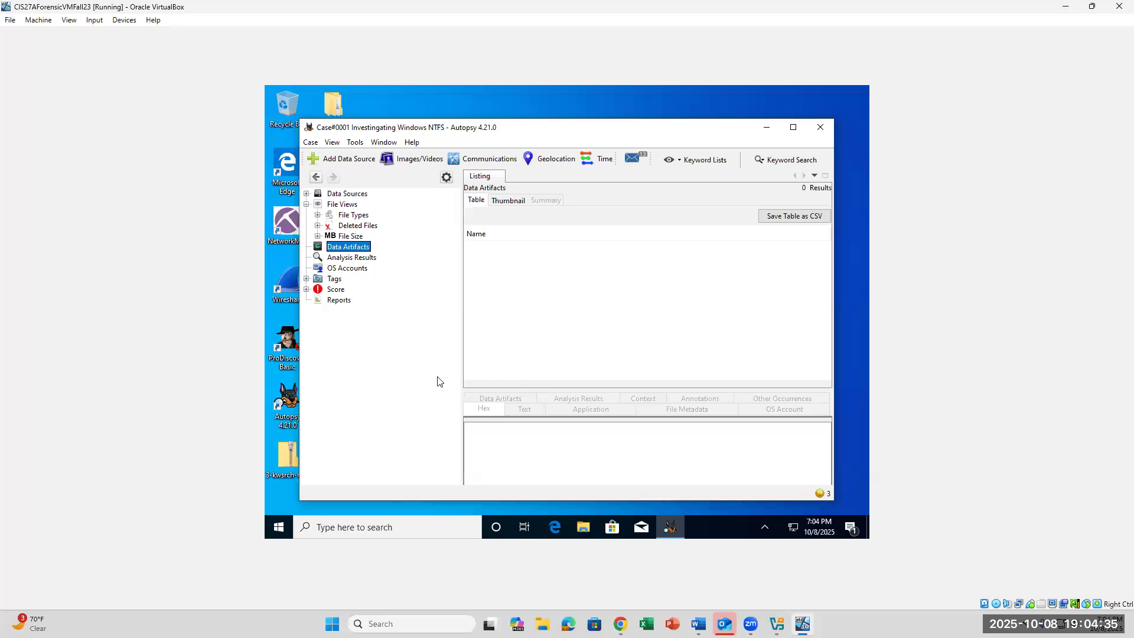
pyautogui.click(697, 163)
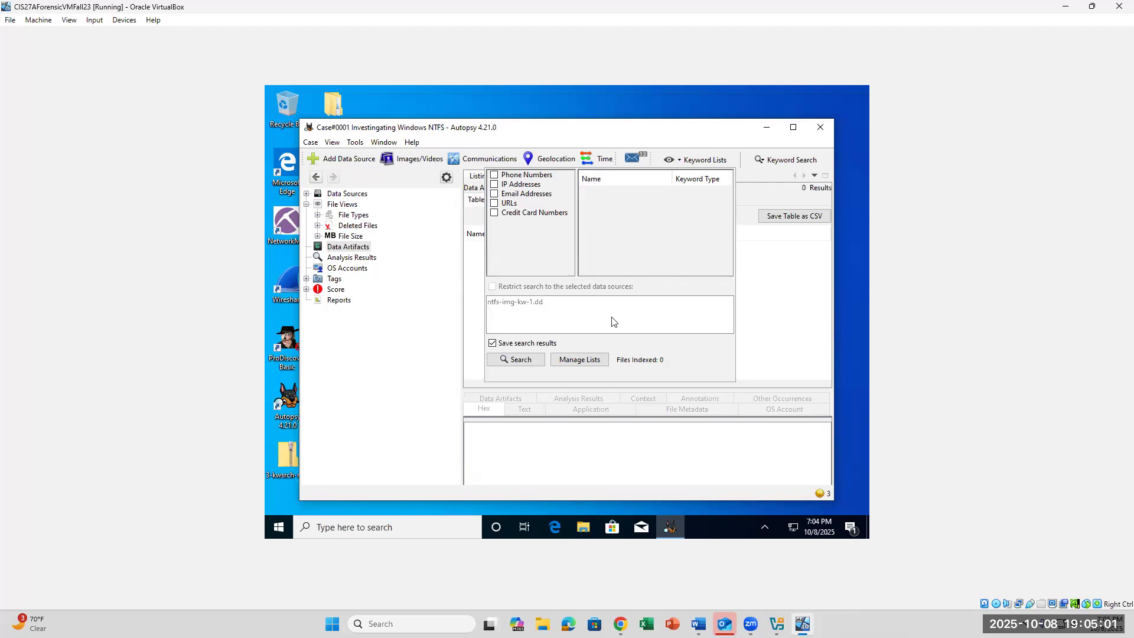
pyautogui.click(699, 623)
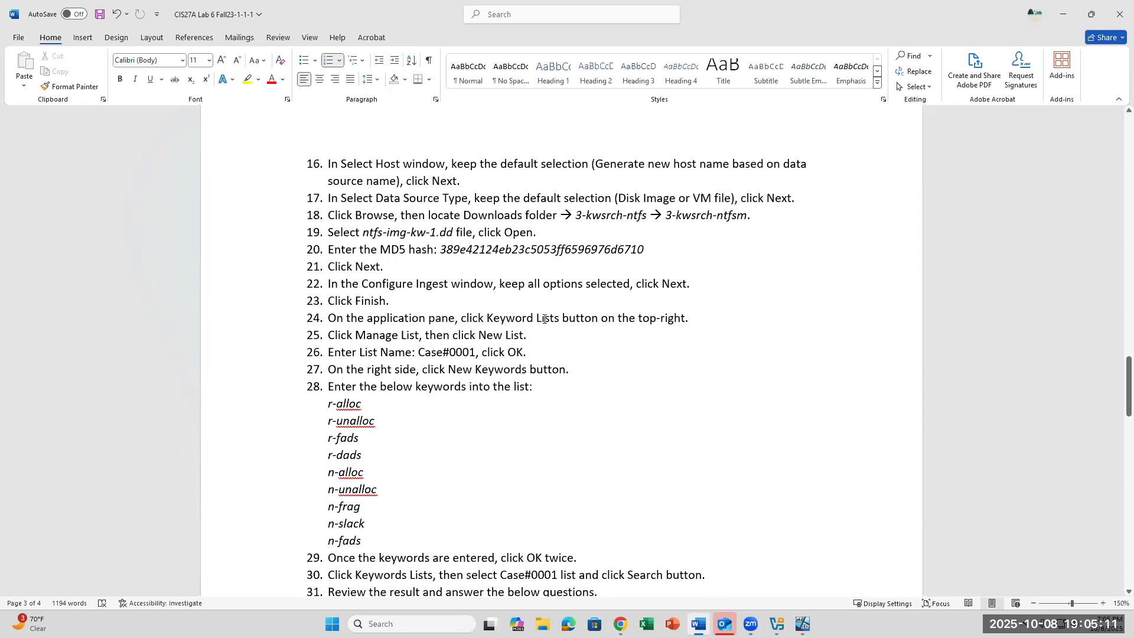
pyautogui.moveTo(488, 319); pyautogui.dragTo(601, 319)
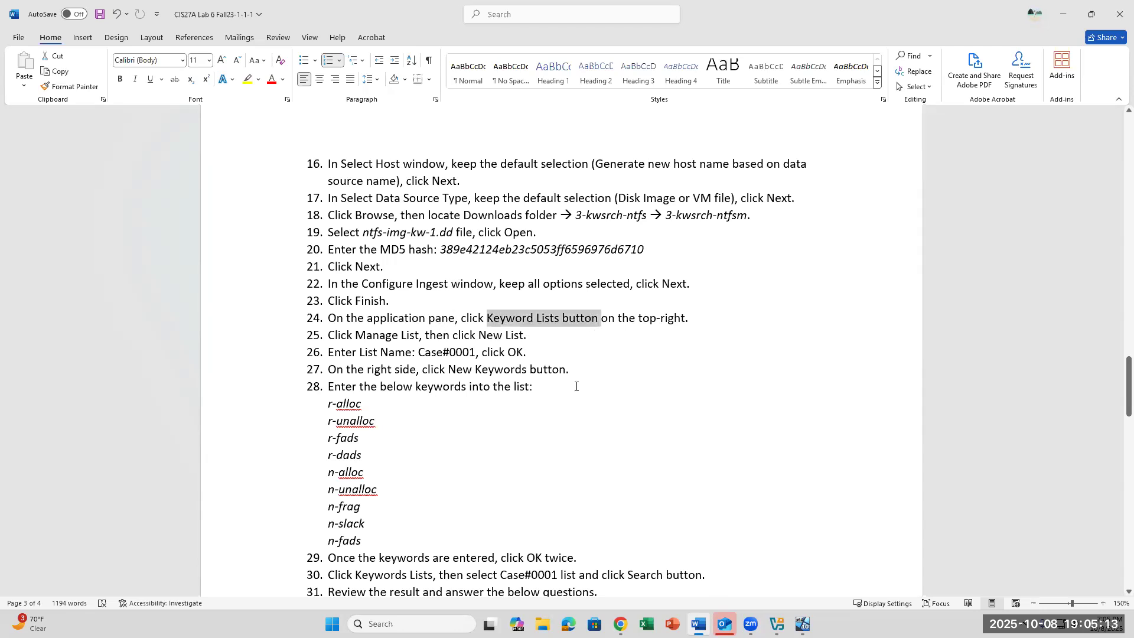
pyautogui.moveTo(357, 336); pyautogui.dragTo(420, 335)
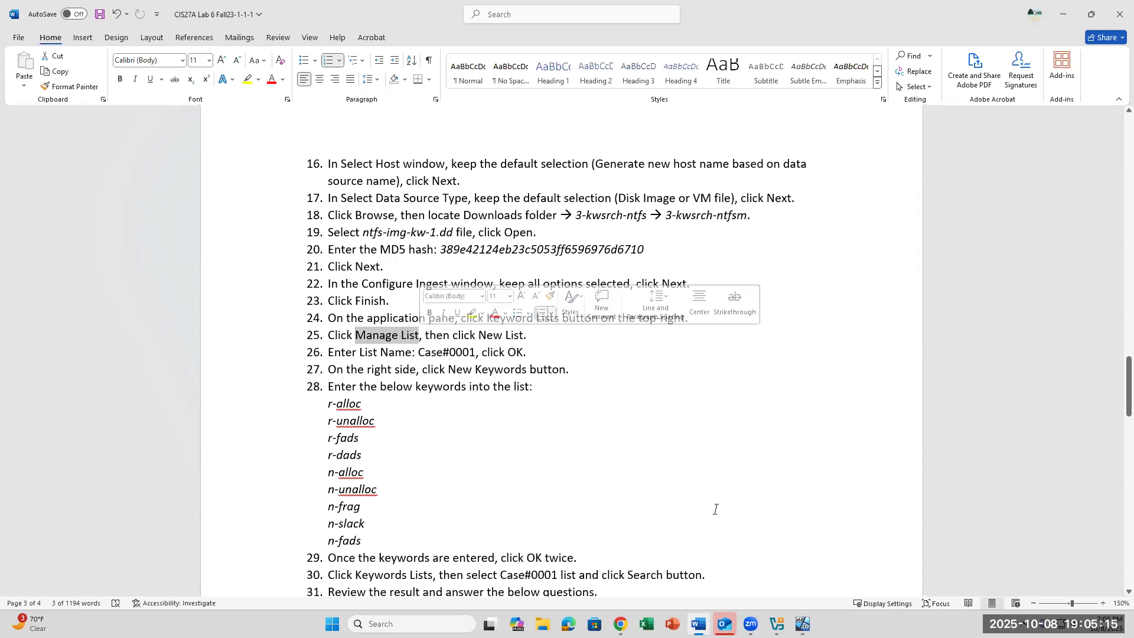
pyautogui.click(777, 624)
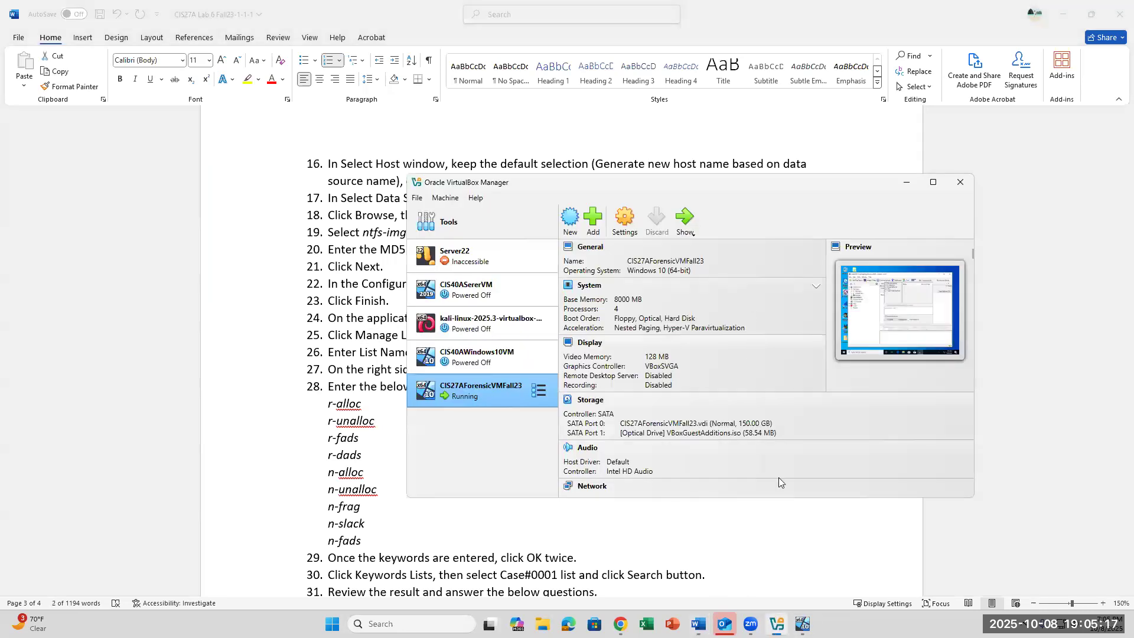
pyautogui.click(686, 222)
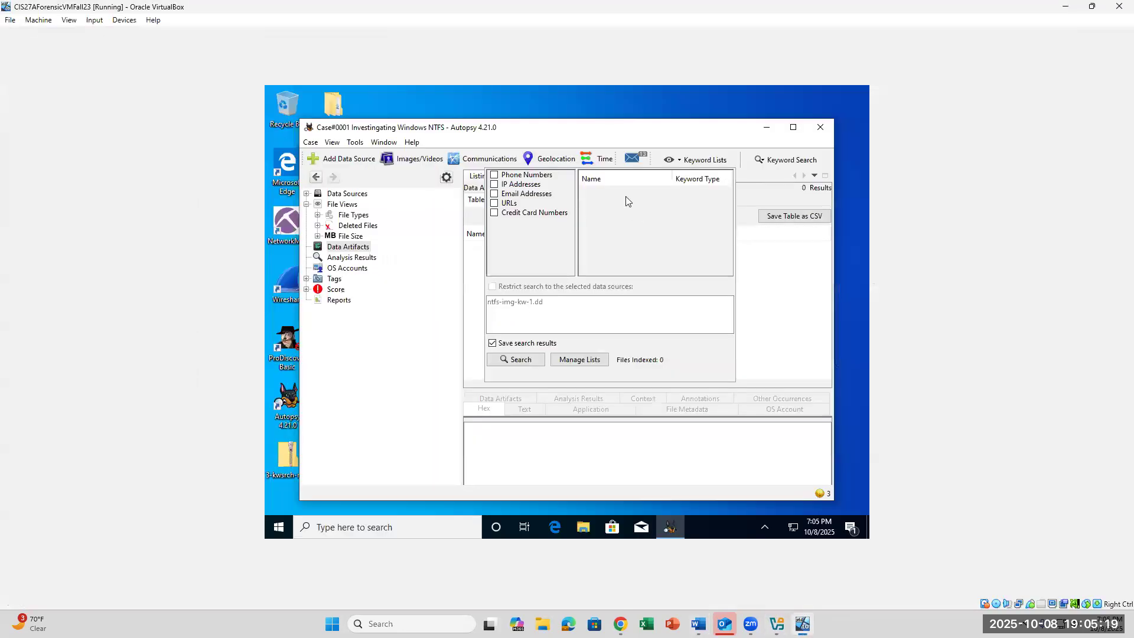
# Create a keyword list named Case#0001 from the list management settings, checking the name in step 26 of the Word lab document.
pyautogui.click(572, 362)
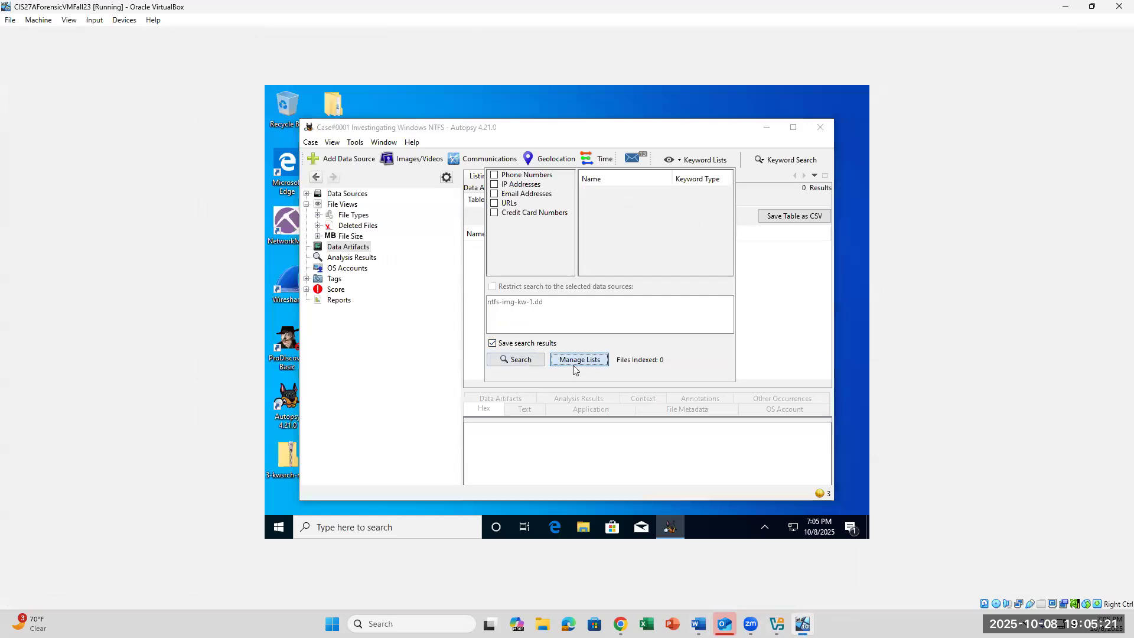
pyautogui.click(358, 433)
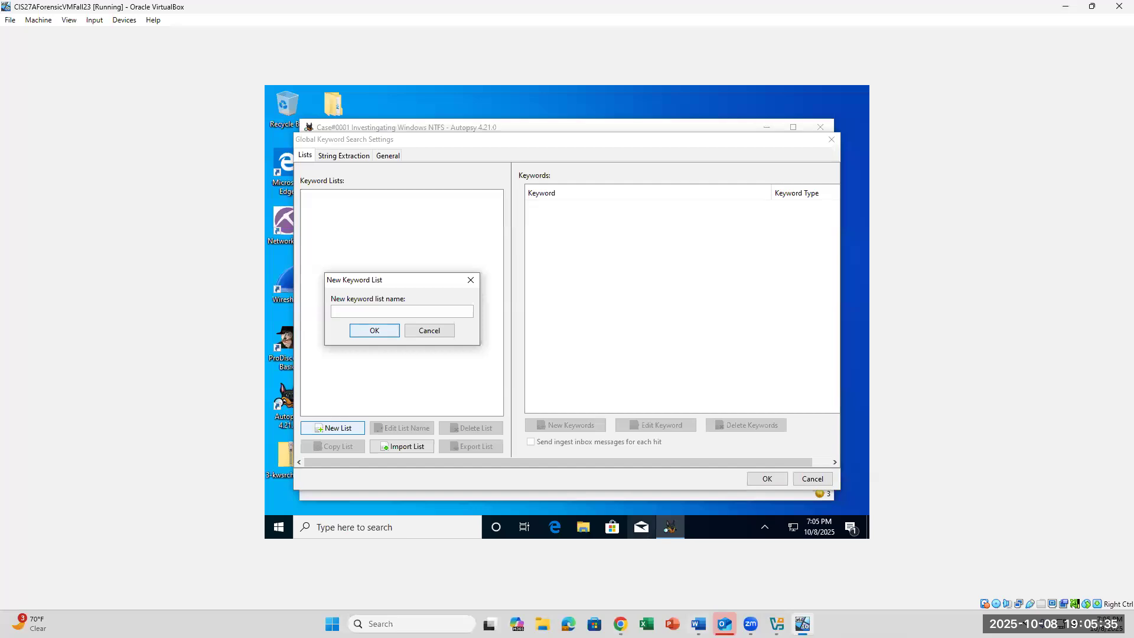
pyautogui.click(699, 624)
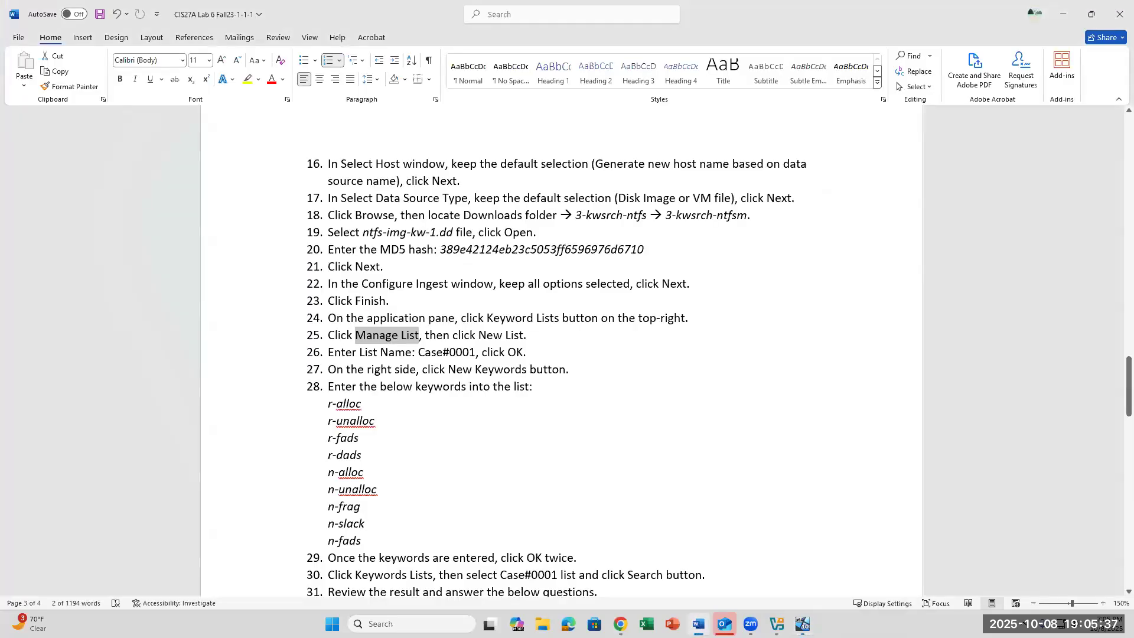
pyautogui.click(803, 624)
pyautogui.write('Case#0001')
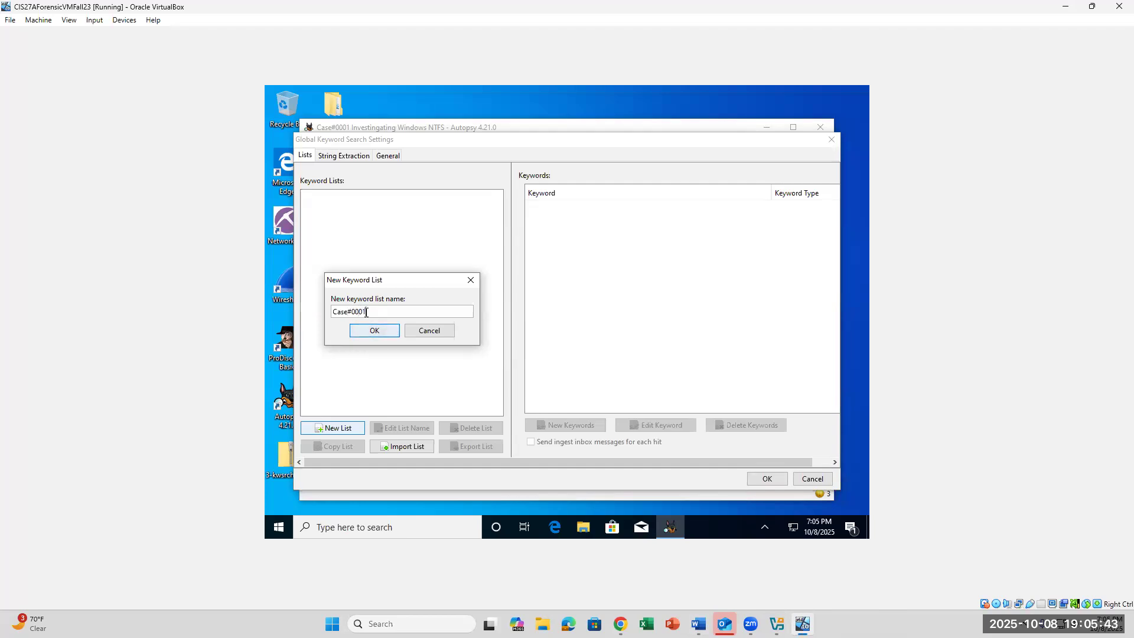
pyautogui.click(374, 330)
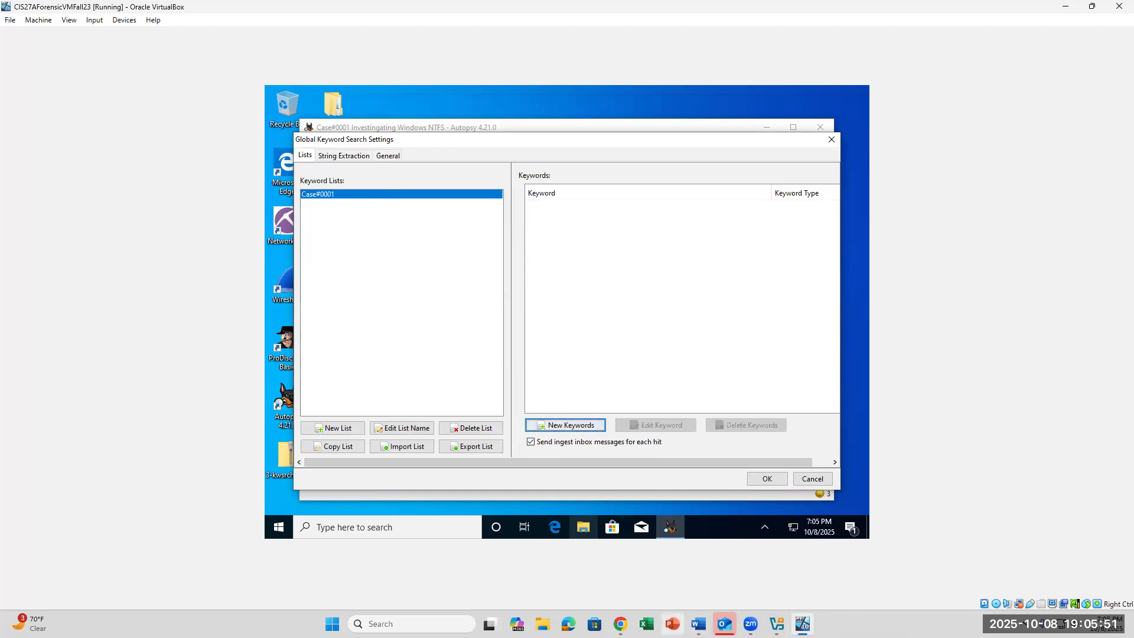
# Check step 27 in the Word lab document and open the new keywords entry for the Case#0001 list.
pyautogui.click(698, 624)
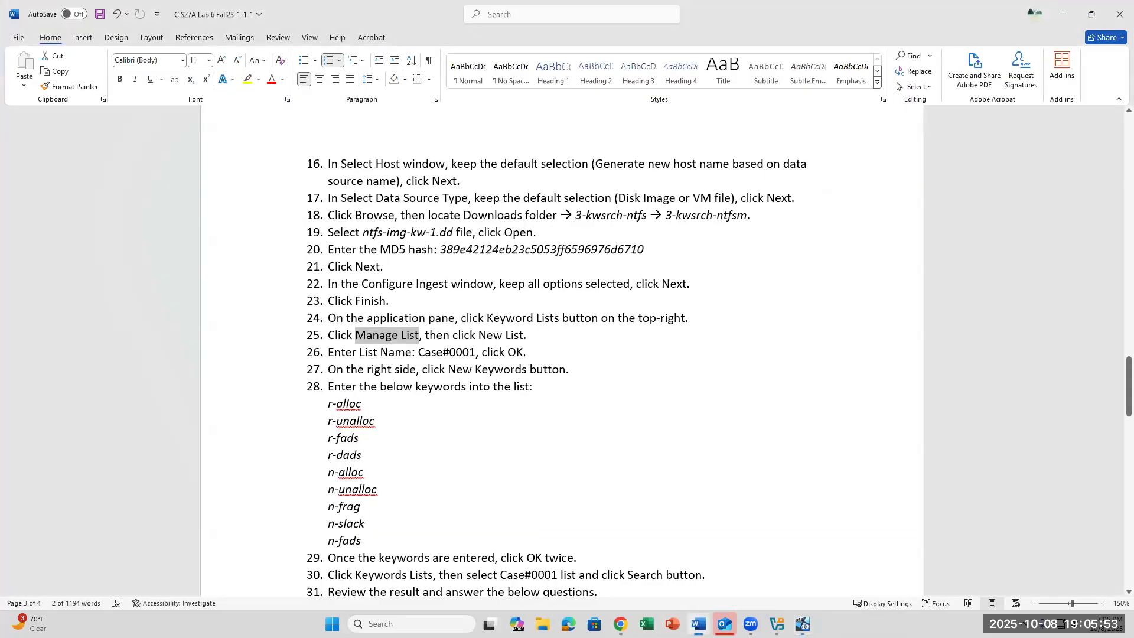
pyautogui.click(698, 624)
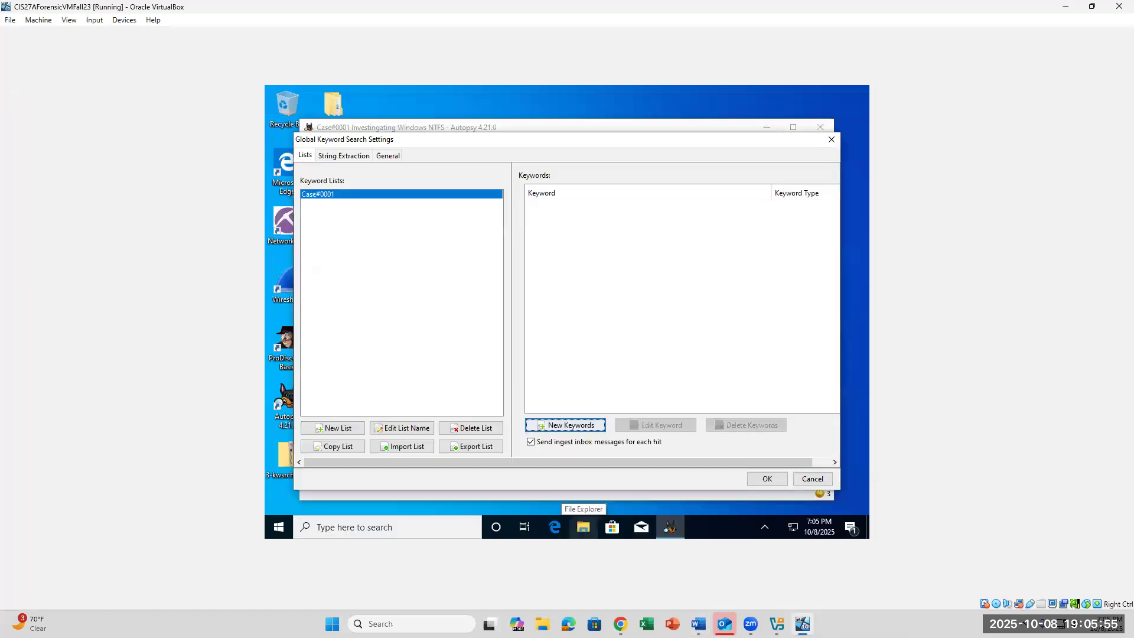
pyautogui.click(577, 426)
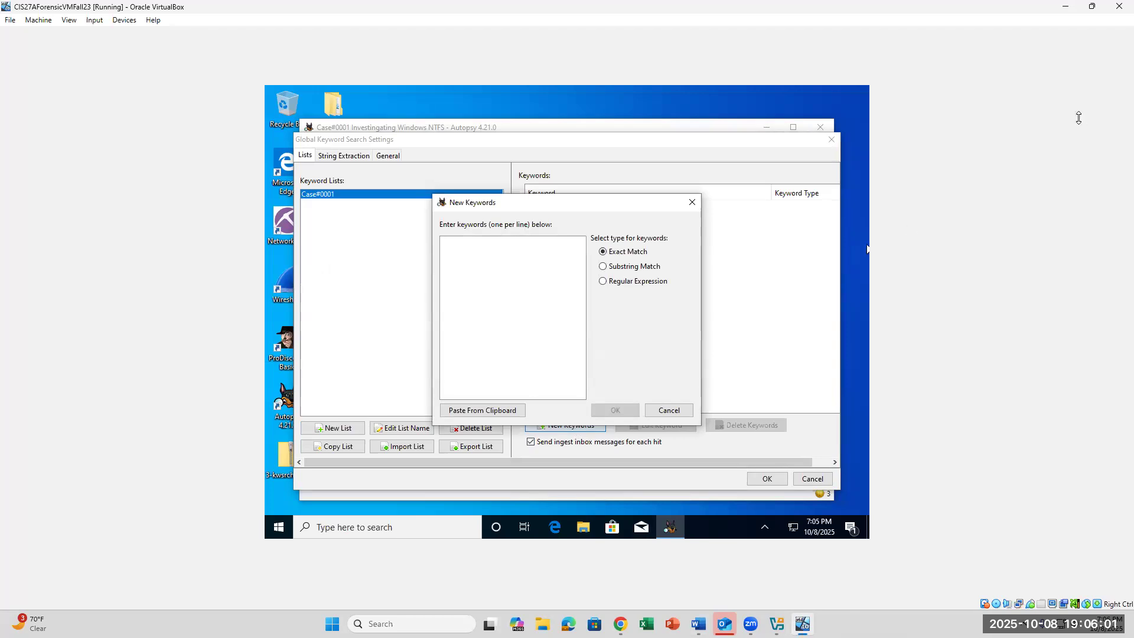
# Restore the virtual machine to a smaller window and place it beside the step 28 keywords in the Word lab document.
pyautogui.click(1092, 7)
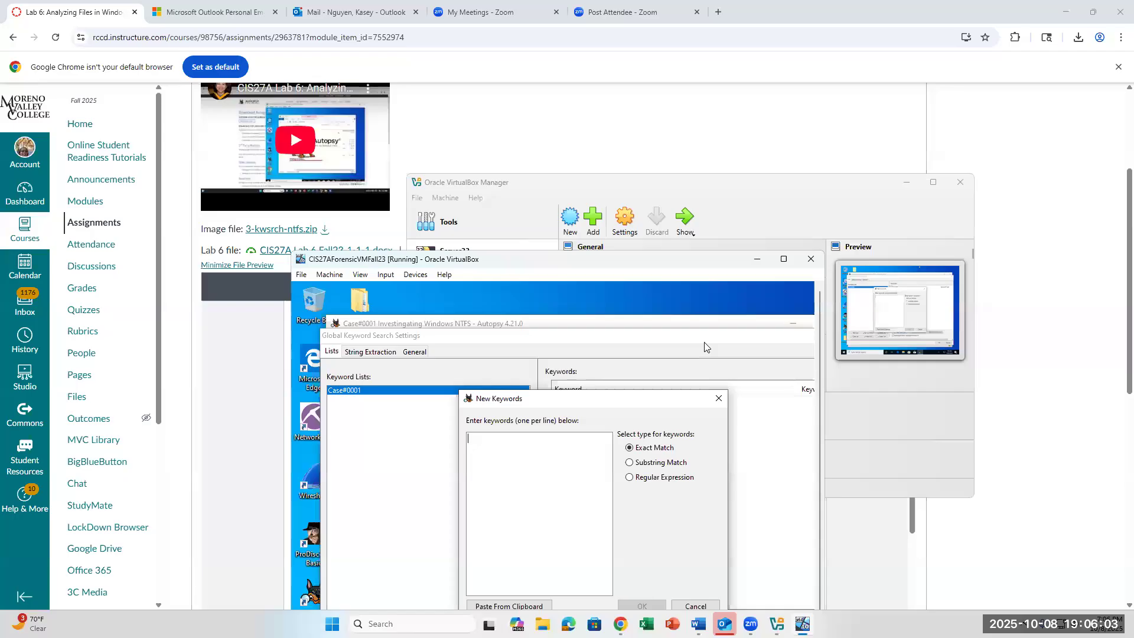
pyautogui.click(699, 624)
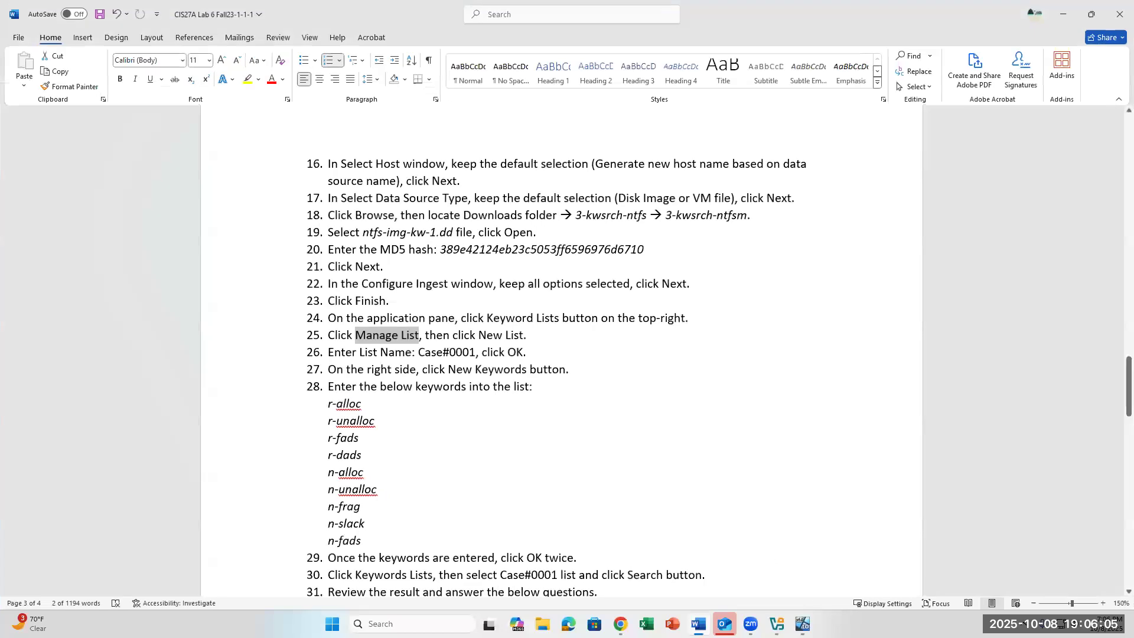
pyautogui.click(803, 624)
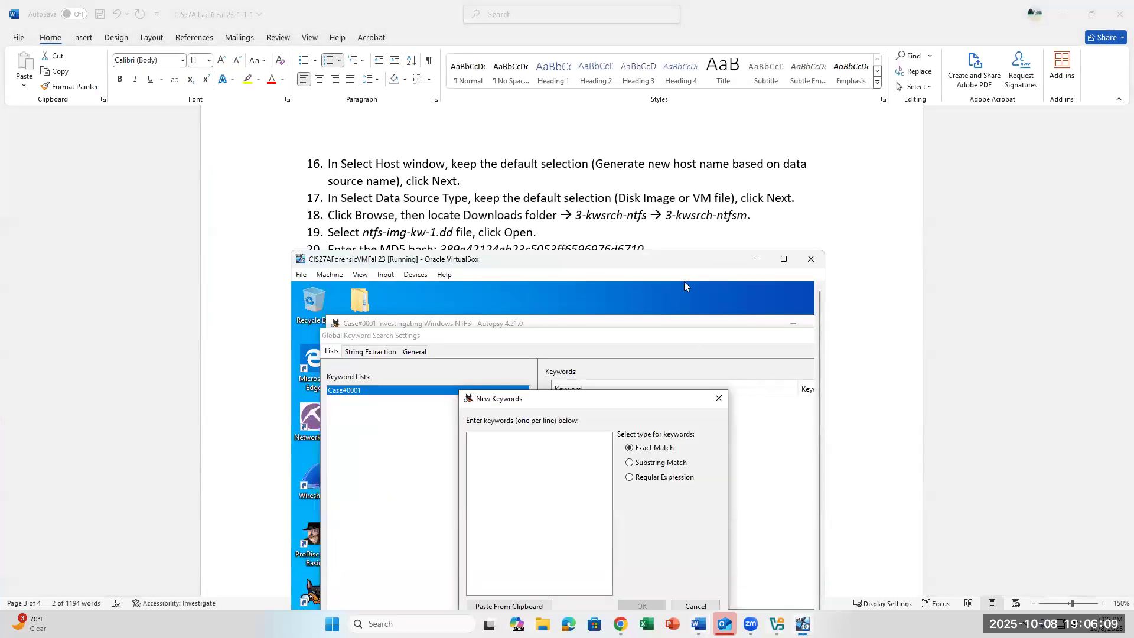
pyautogui.moveTo(684, 260); pyautogui.dragTo(914, 217)
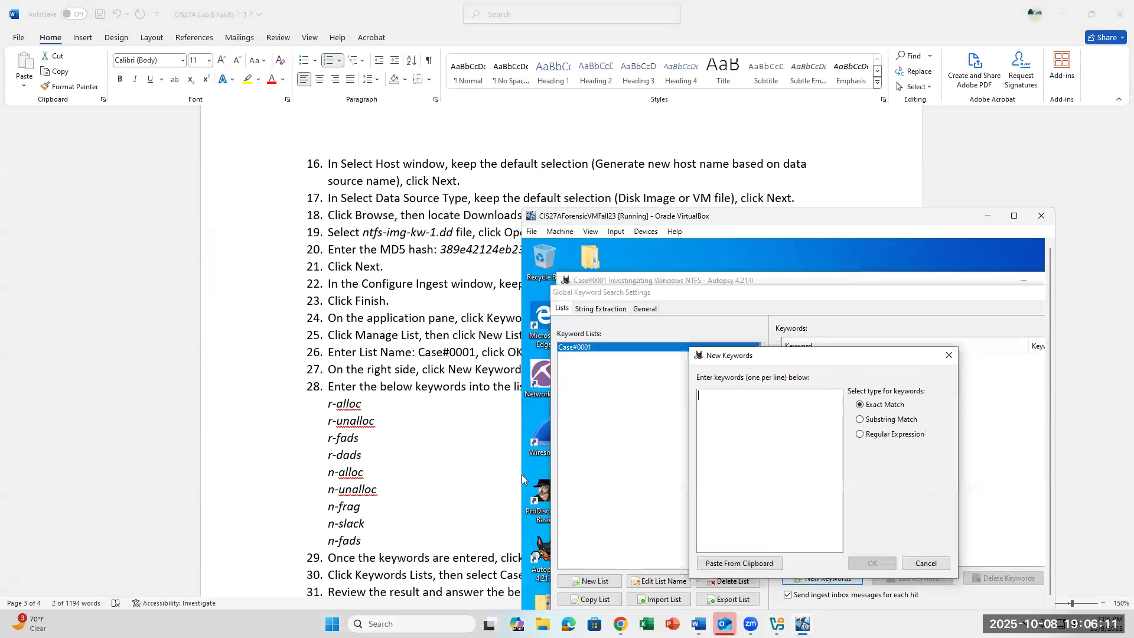
pyautogui.scroll(-3, 507, 465)
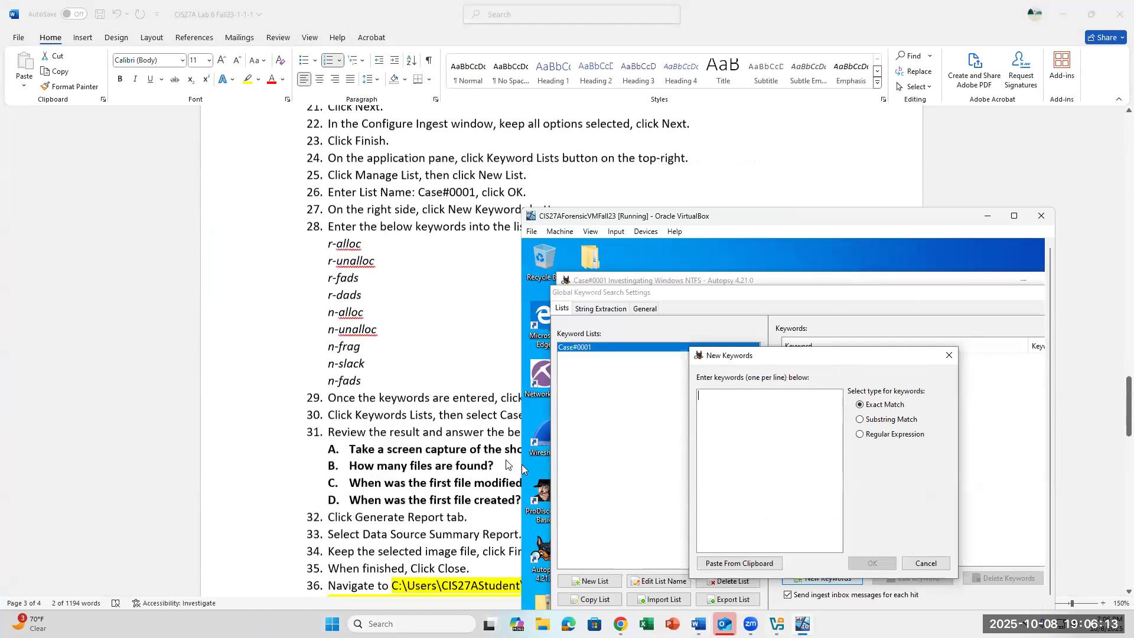
pyautogui.scroll(-1, 506, 465)
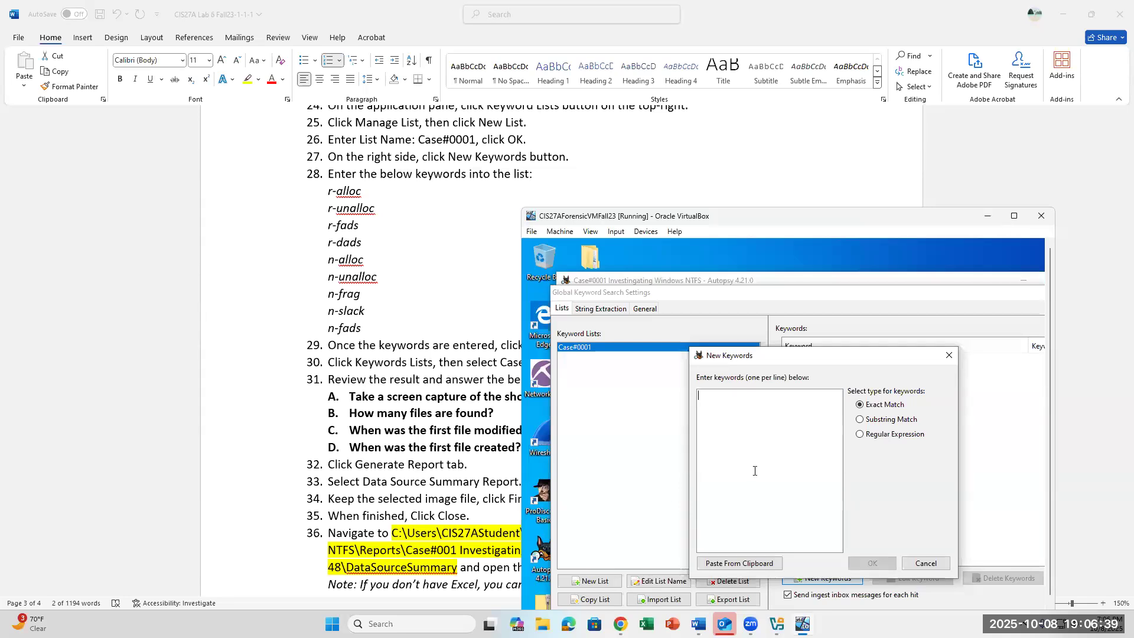
# Try to enter r-alloc as the first keyword of the Case#0001 list, and power off the halted virtual machine.
pyautogui.write('r-alloc')
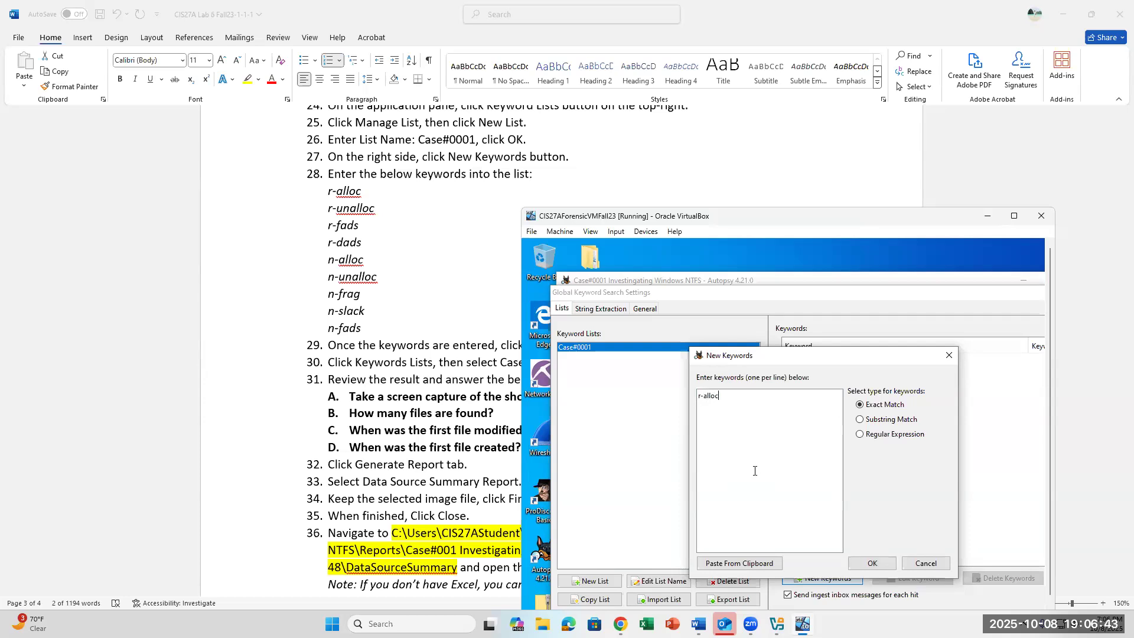
pyautogui.press('Return')
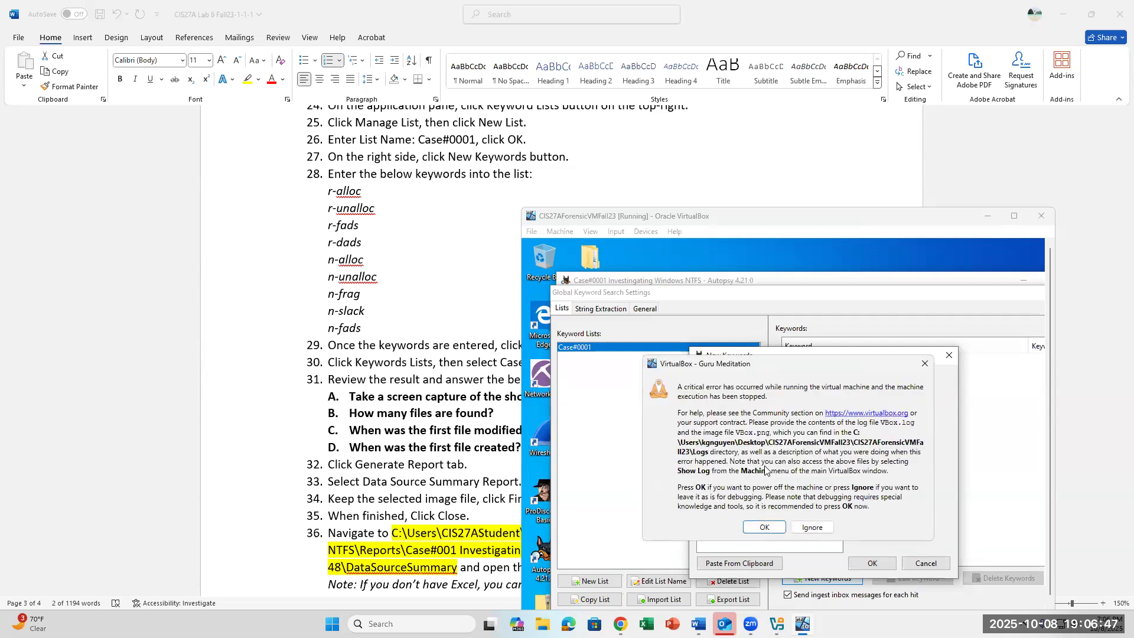
pyautogui.click(765, 528)
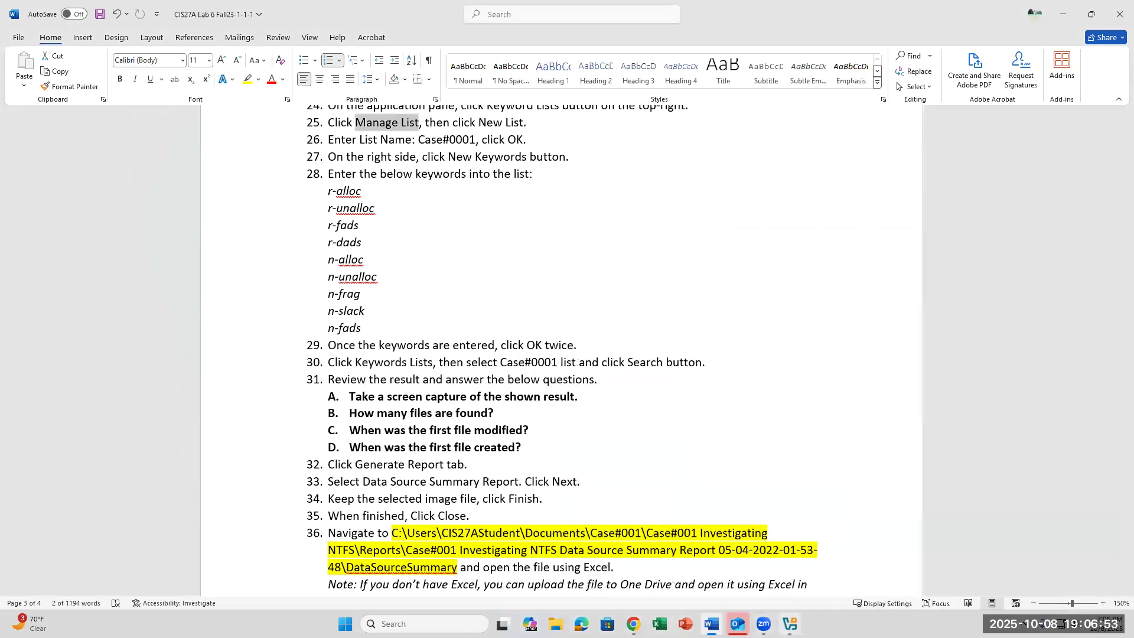
# Restart CIS27AForensicVMFall23 from VirtualBox Manager, dismiss its notifications and bring its window back in front of the Word lab document.
pyautogui.click(790, 624)
pyautogui.click(684, 218)
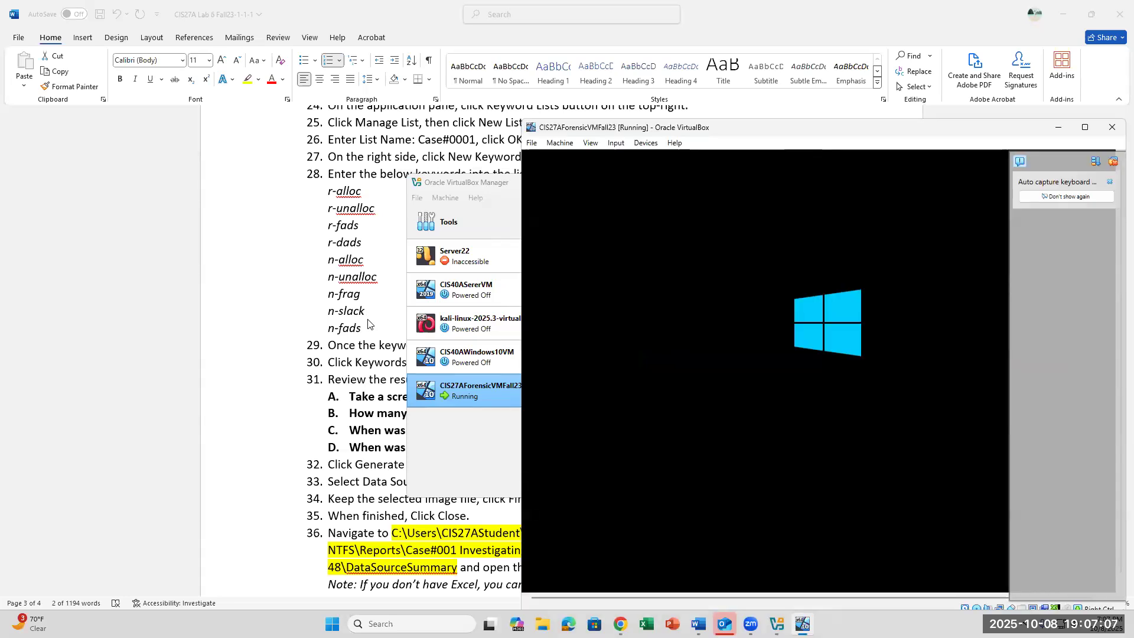
pyautogui.click(287, 321)
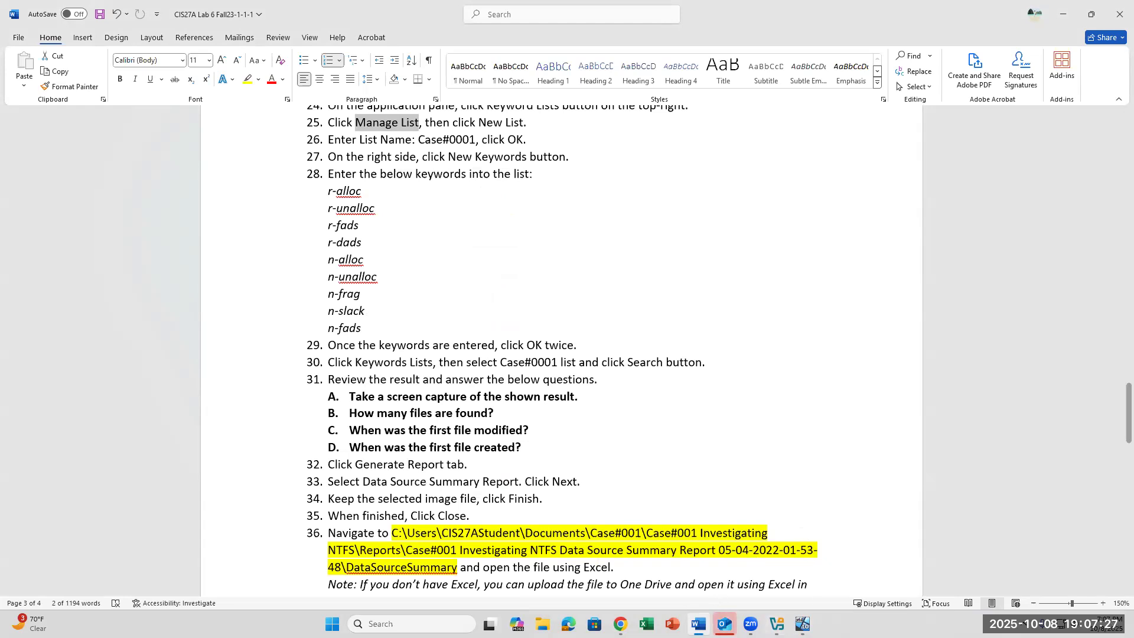
pyautogui.click(699, 624)
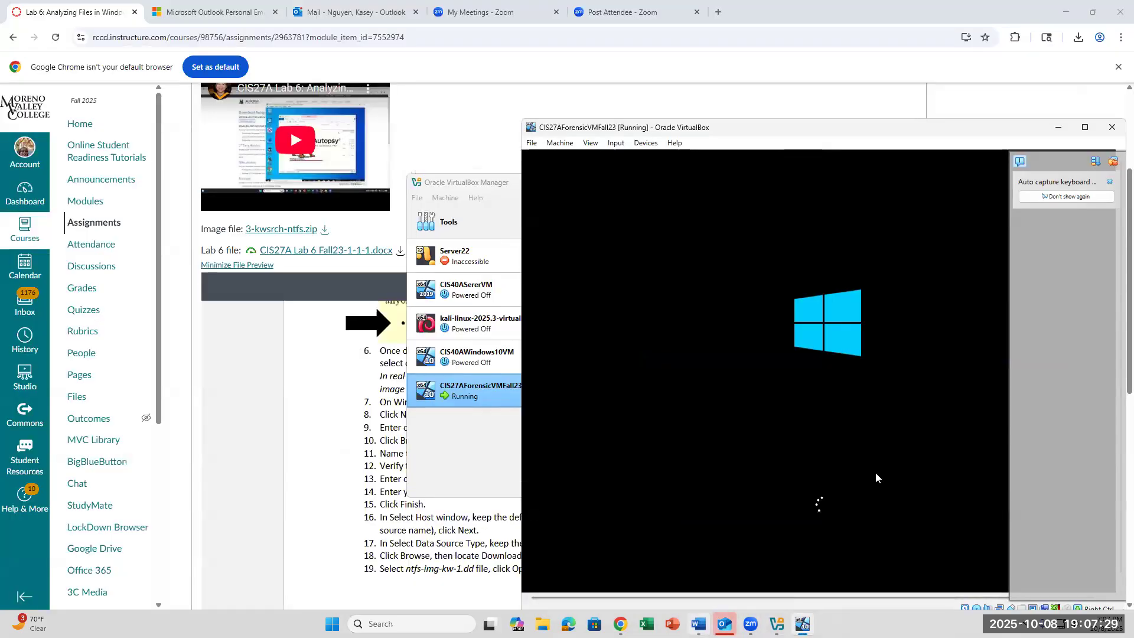
pyautogui.click(1109, 183)
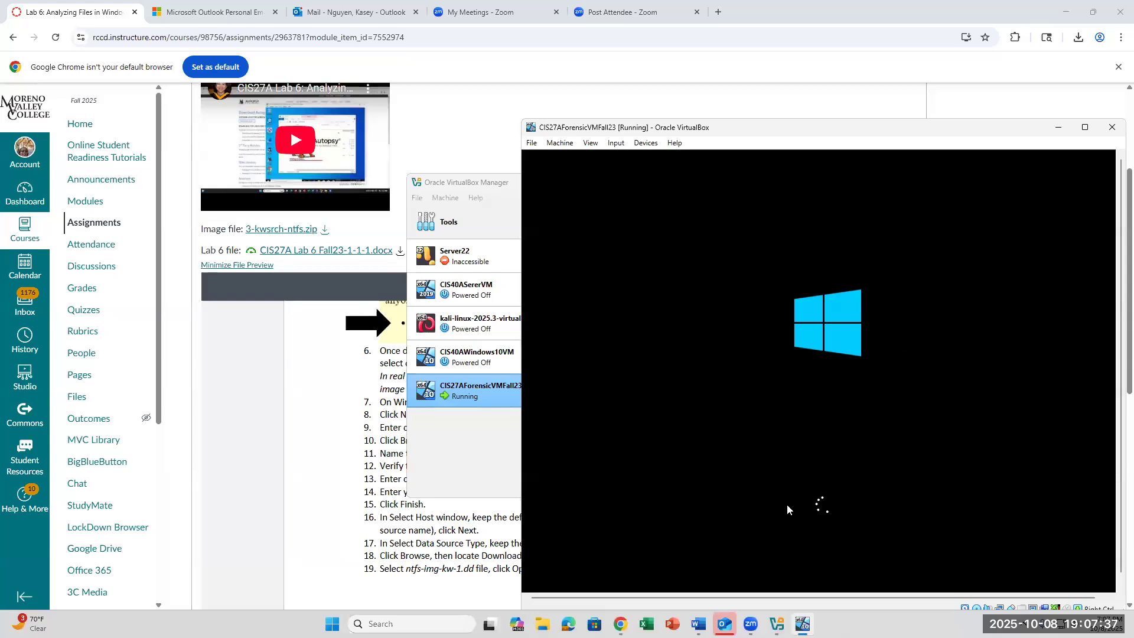
pyautogui.click(698, 624)
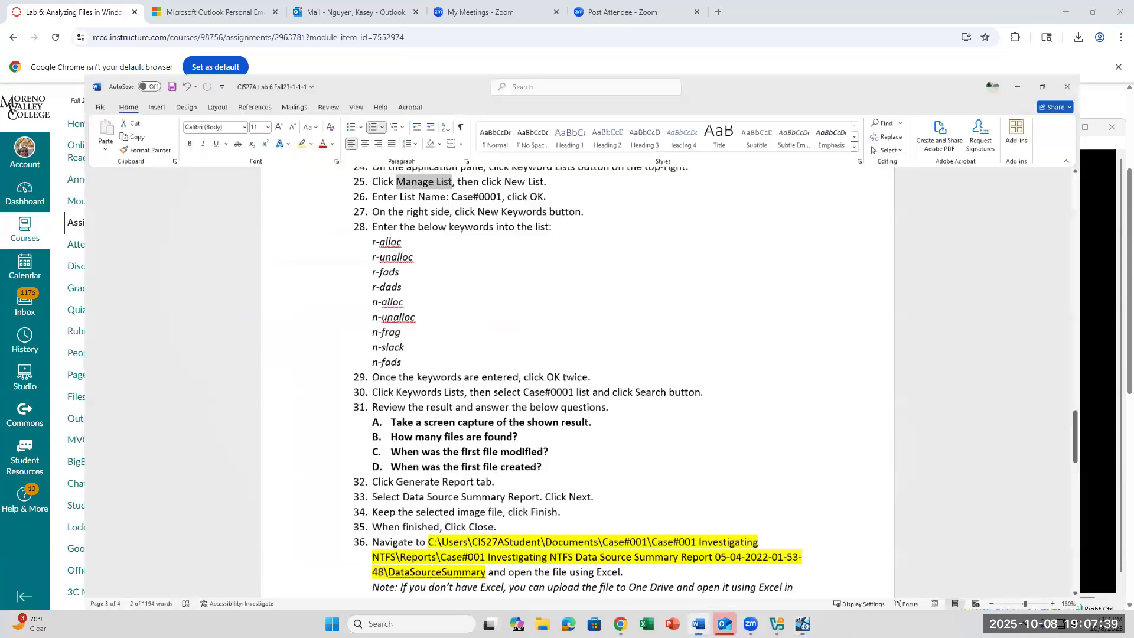
pyautogui.click(802, 624)
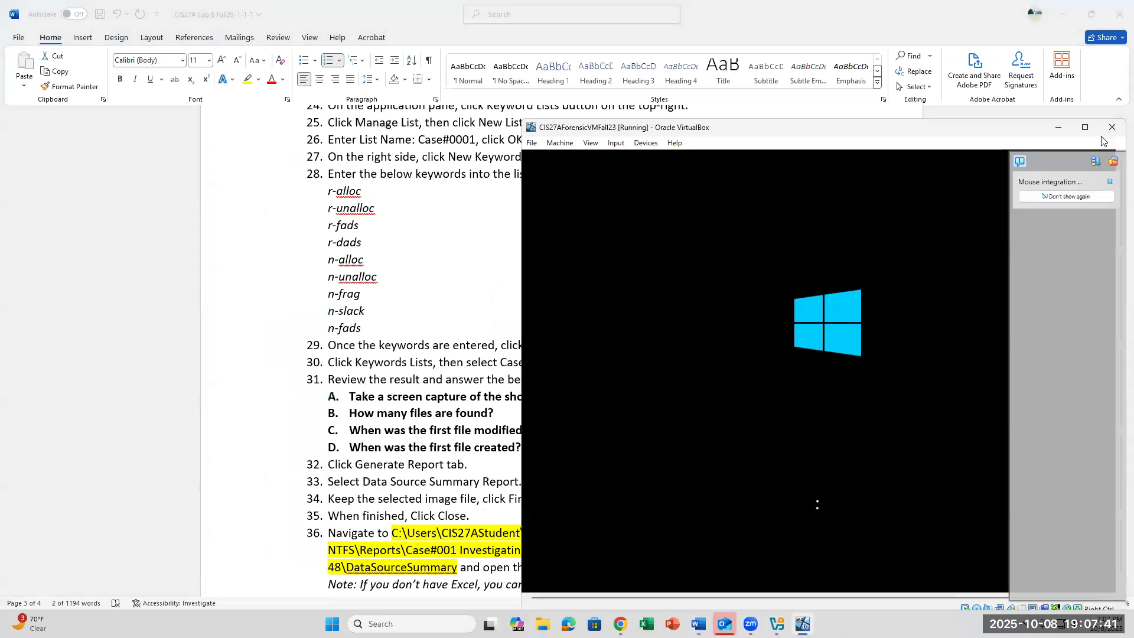
pyautogui.click(1110, 182)
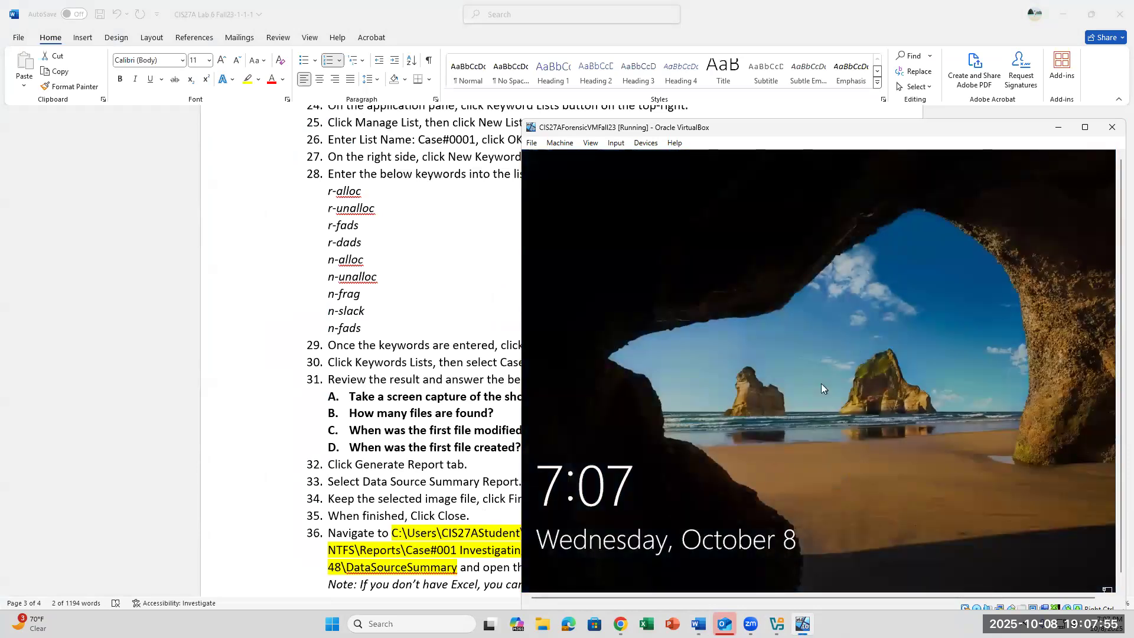
# Unlock the restarted virtual machine and sign in to the student account by entering the account password.
pyautogui.click(821, 387)
pyautogui.write('•••')
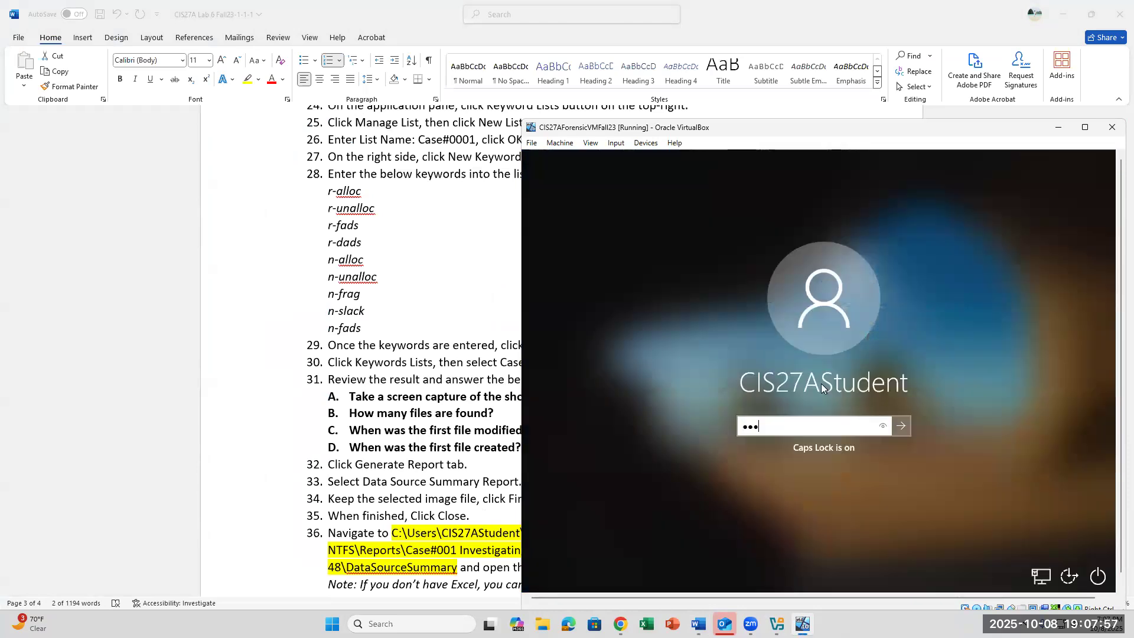
pyautogui.write('•••')
pyautogui.press('Return')
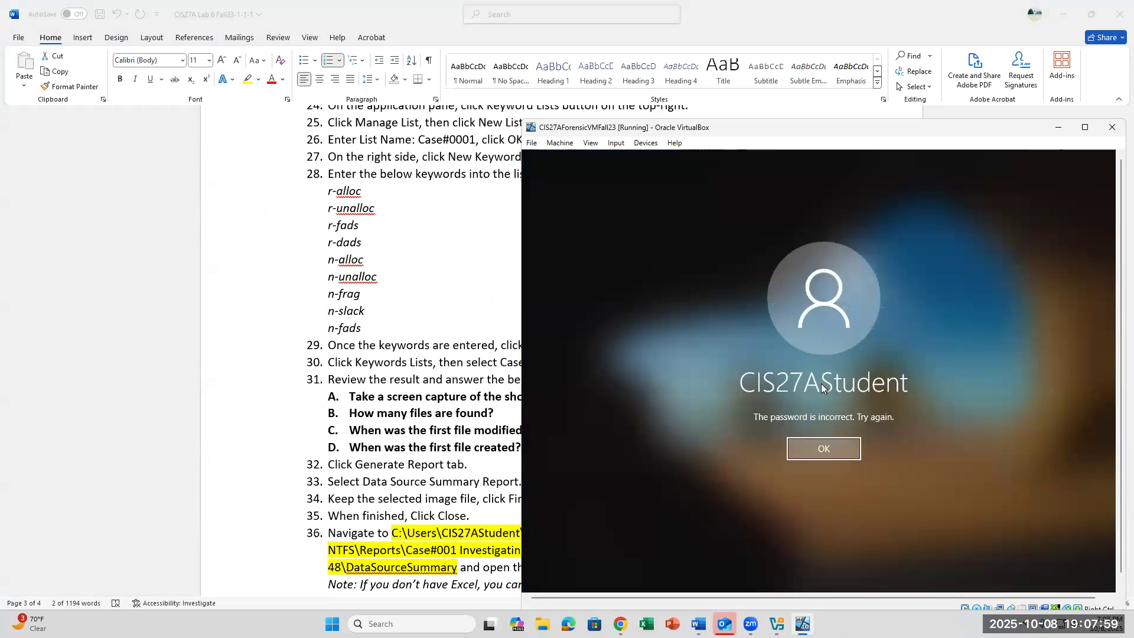
pyautogui.click(842, 448)
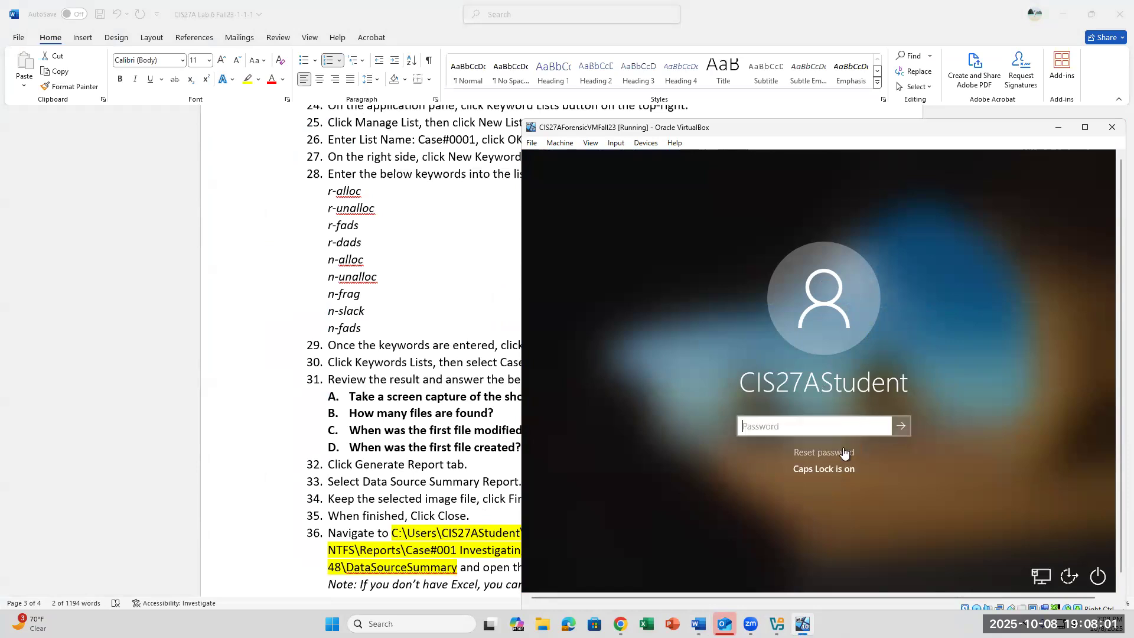
pyautogui.write('*****')
pyautogui.press('Return')
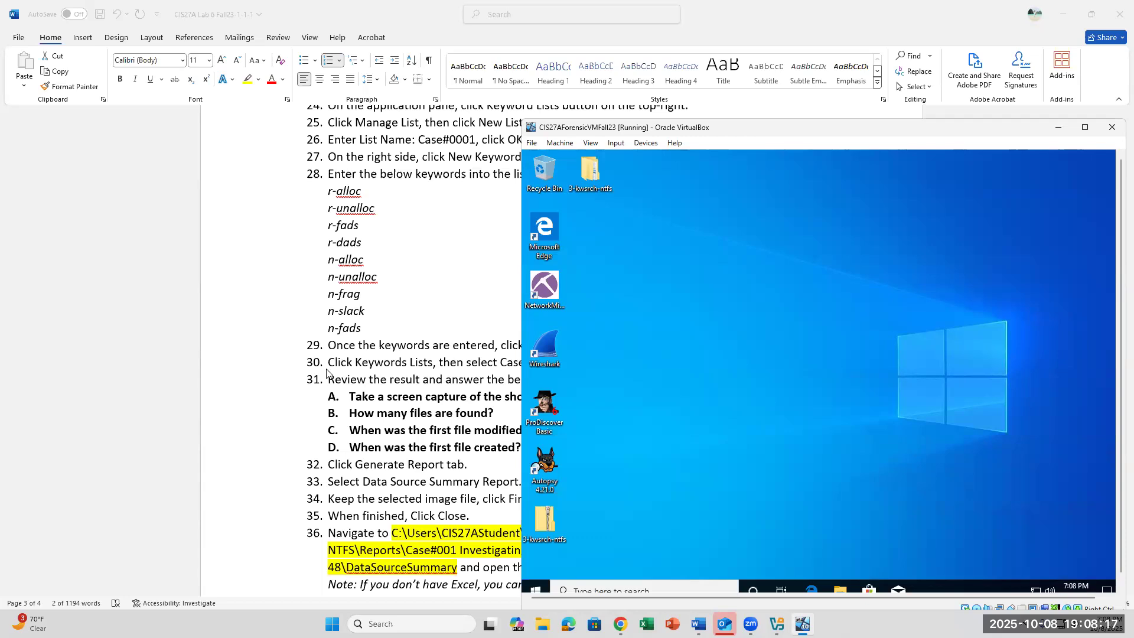
# Move the virtual machine window off step 36 in the Word lab document and read its DataSourceSummary report instructions and questions.
pyautogui.scroll(-8, 327, 456)
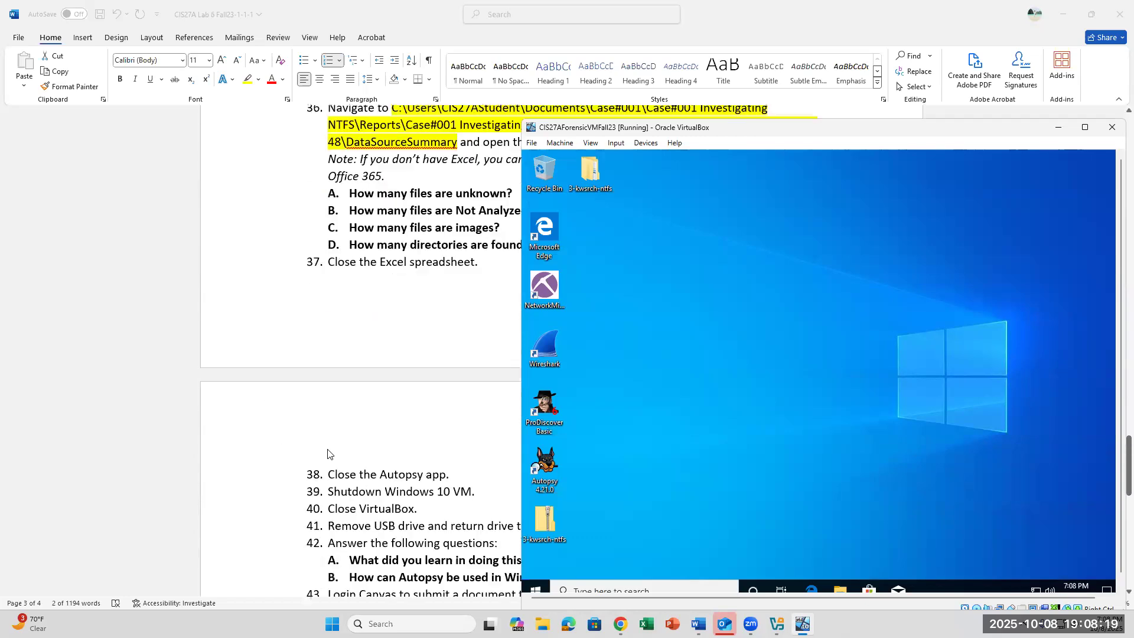
pyautogui.scroll(1, 354, 446)
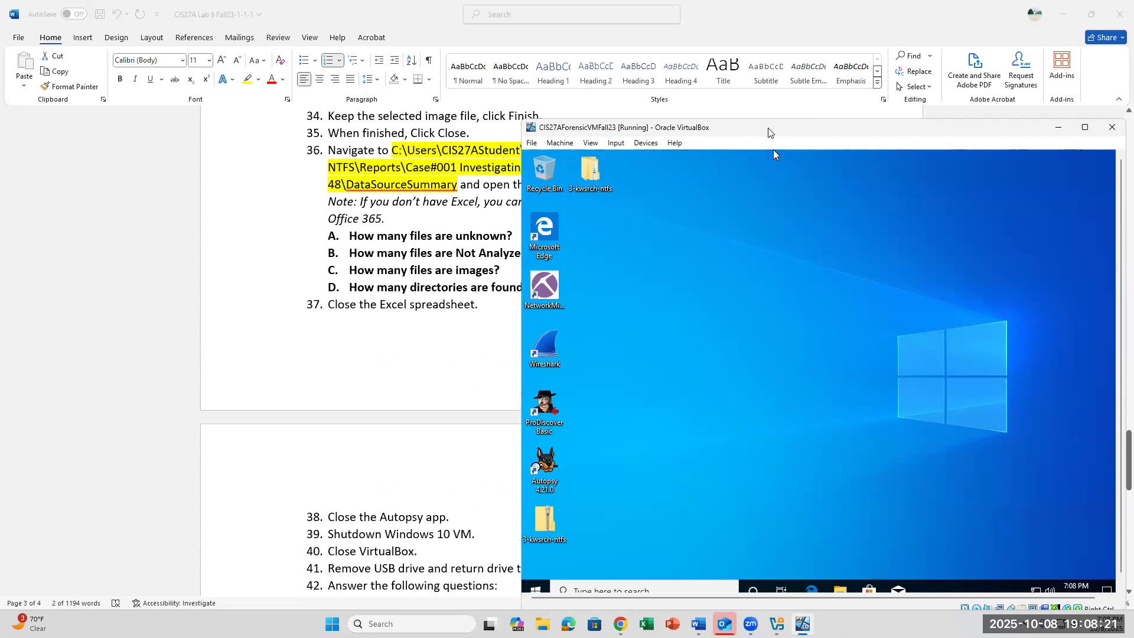
pyautogui.moveTo(769, 131); pyautogui.dragTo(735, 255)
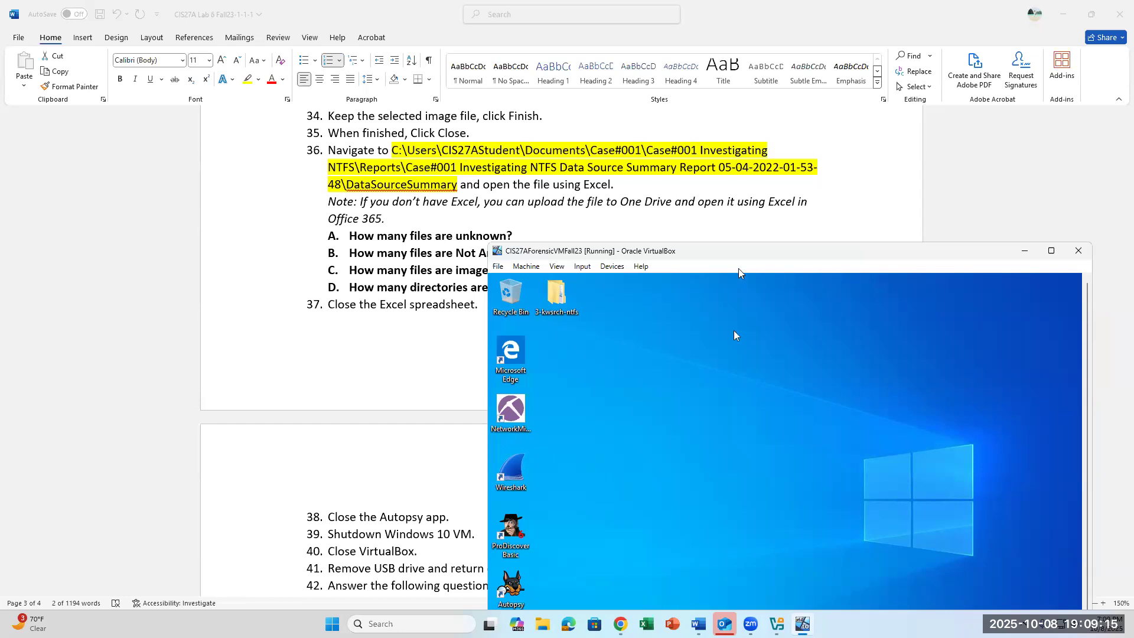
pyautogui.moveTo(743, 244); pyautogui.dragTo(744, 193)
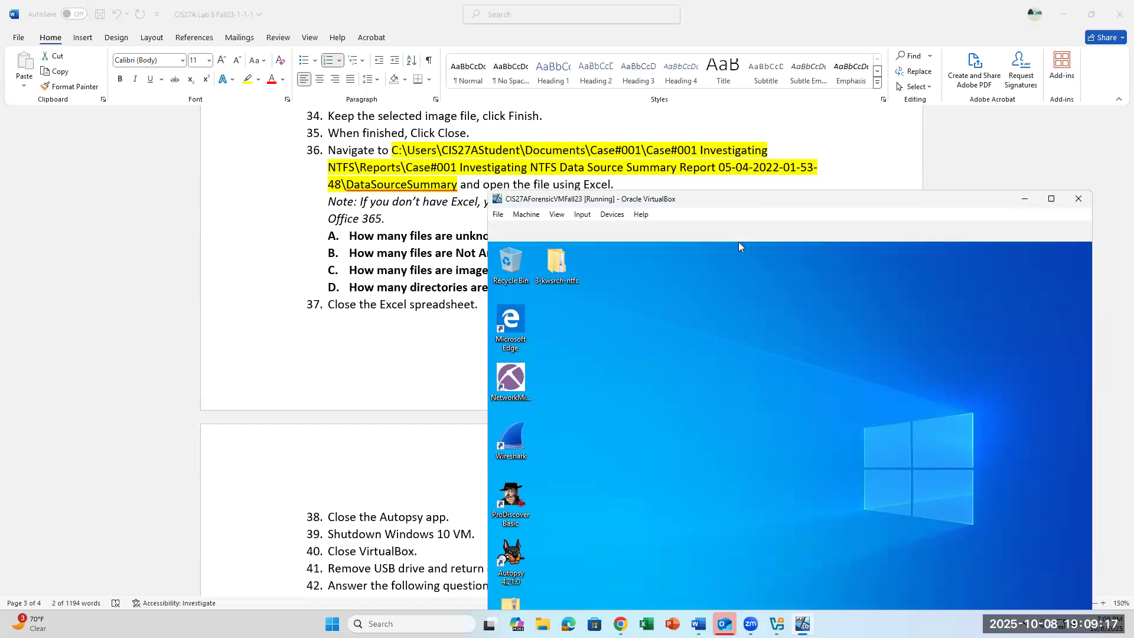
# Reposition the virtual machine window so its whole desktop is reachable, and launch Autopsy 4.21.0.
pyautogui.scroll(-3, 407, 346)
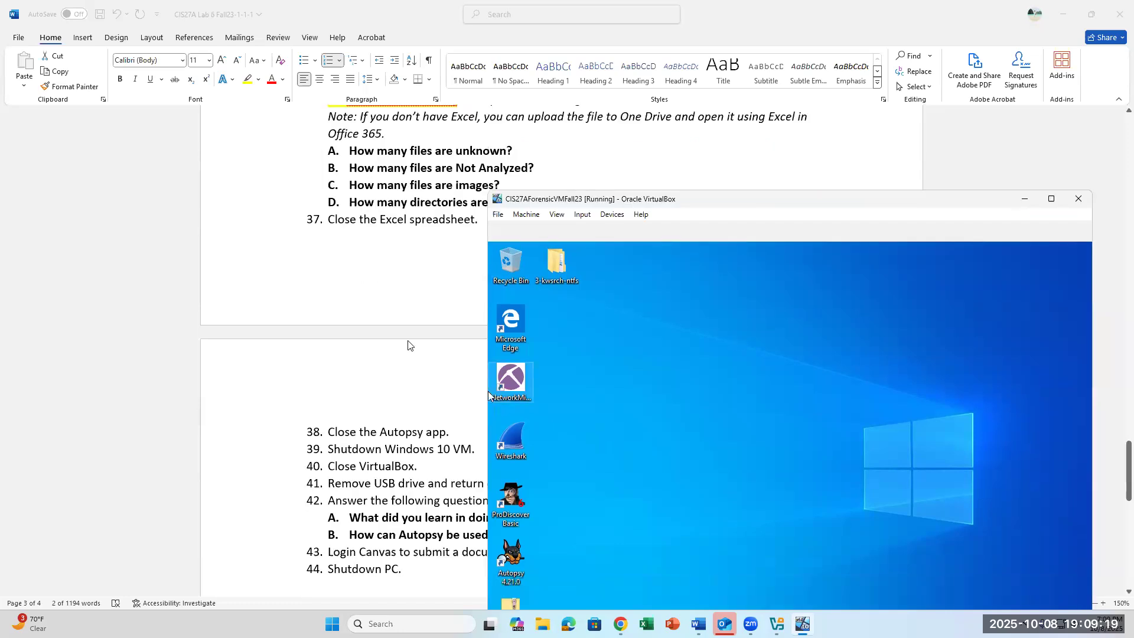
pyautogui.scroll(1, 408, 345)
pyautogui.moveTo(705, 203); pyautogui.dragTo(662, 85)
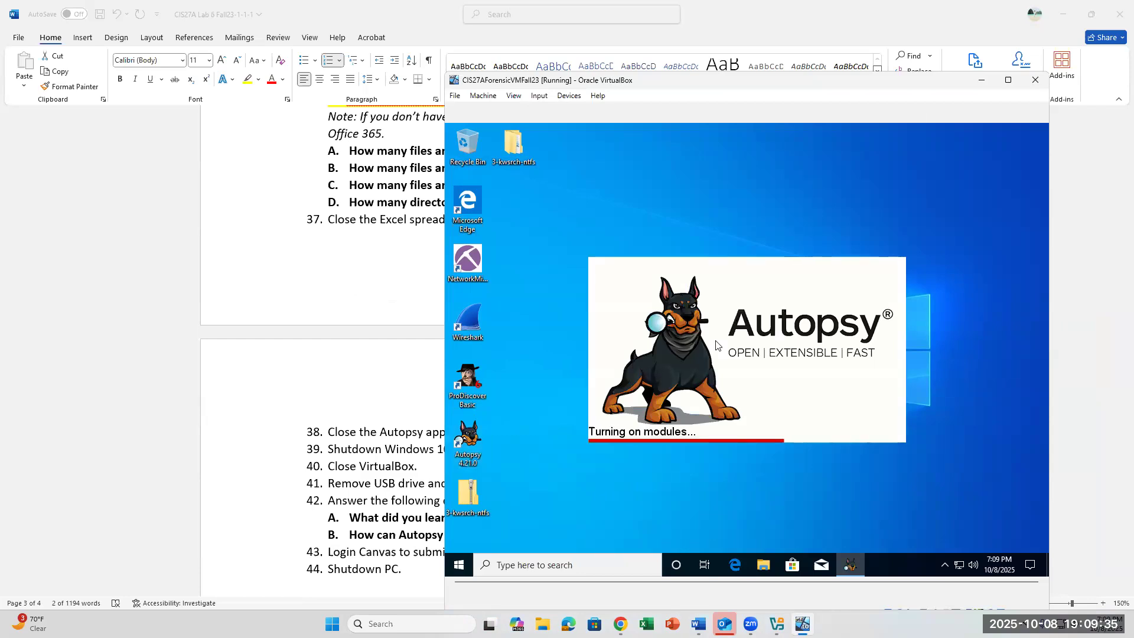
# Review the remaining lab instructions through step 44 in the Word document, moving the virtual machine window clear of the text.
pyautogui.scroll(2, 258, 309)
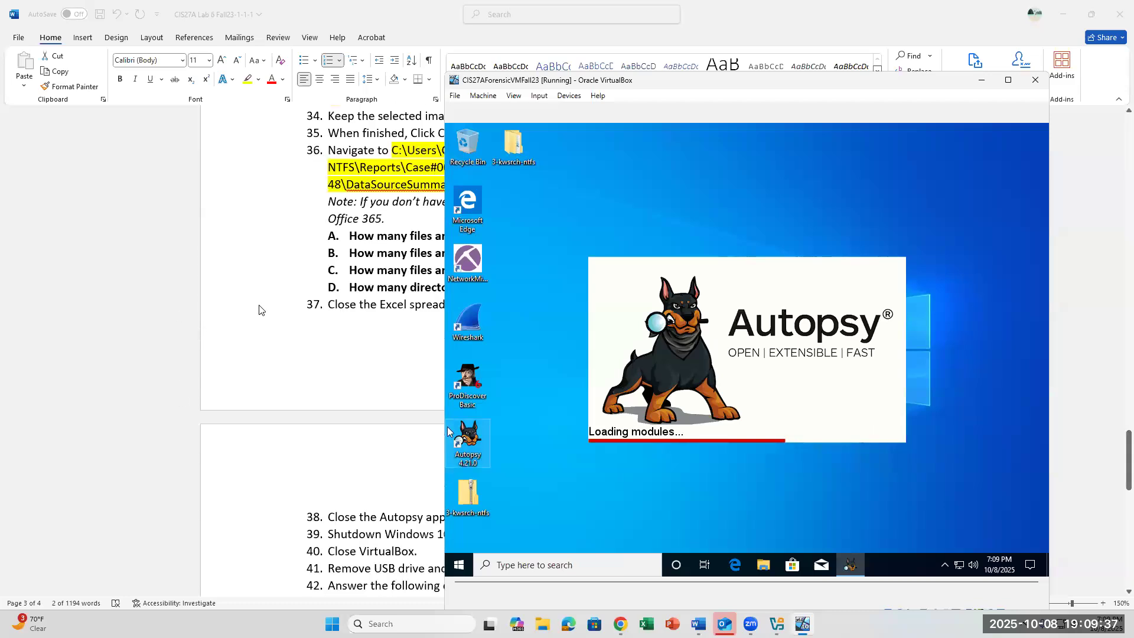
pyautogui.scroll(3, 260, 309)
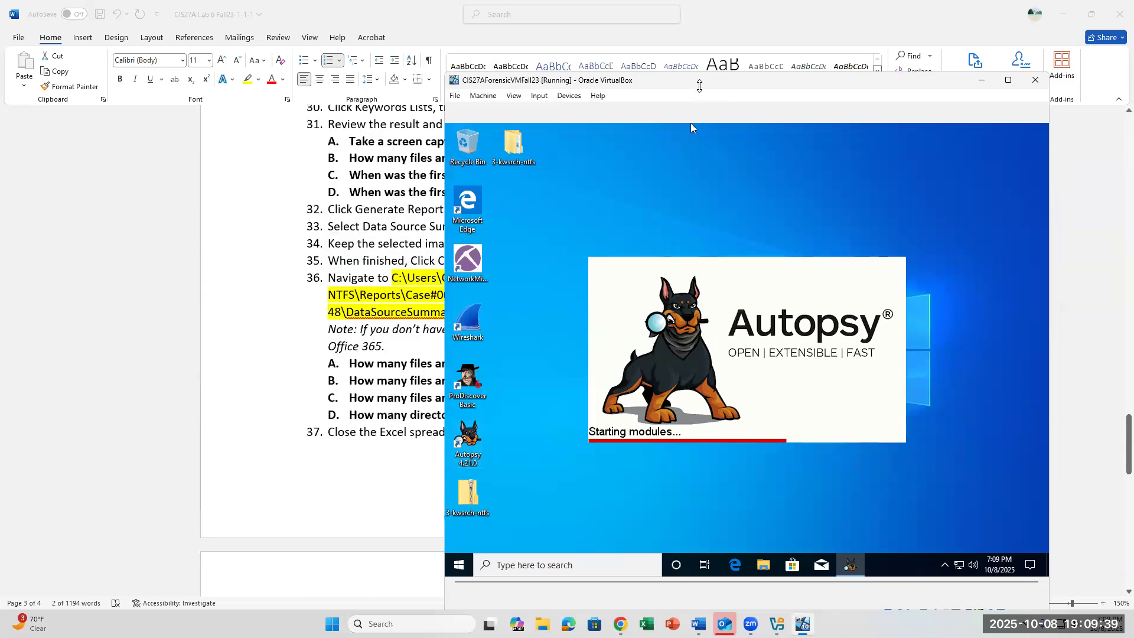
pyautogui.moveTo(699, 85); pyautogui.dragTo(633, 217)
pyautogui.scroll(-13, 632, 216)
pyautogui.scroll(5, 631, 211)
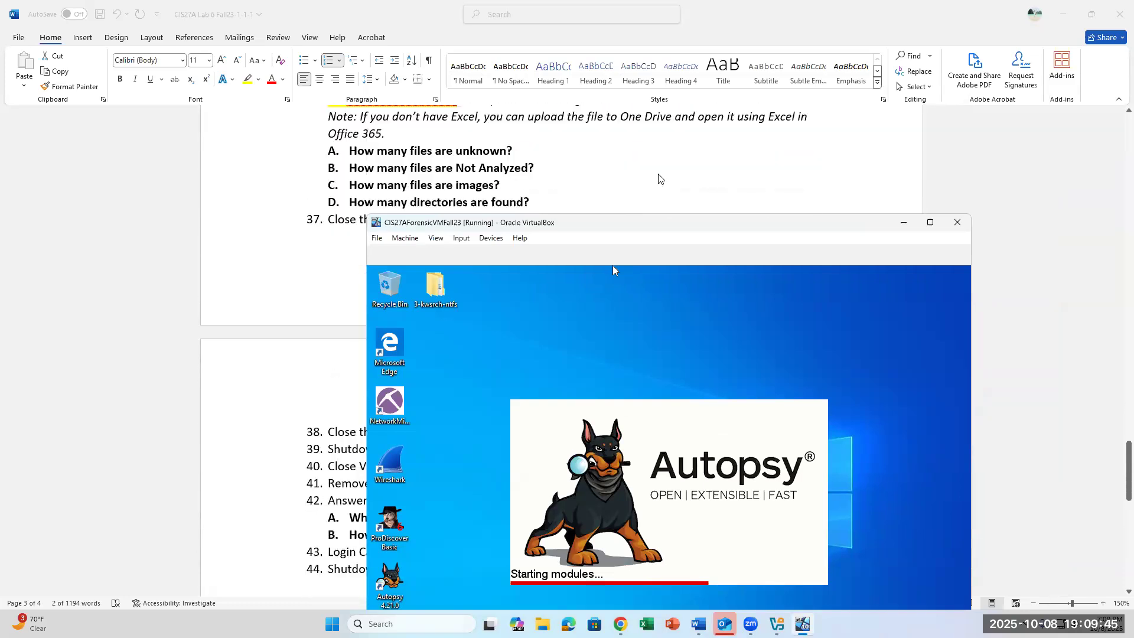
pyautogui.scroll(-3, 627, 193)
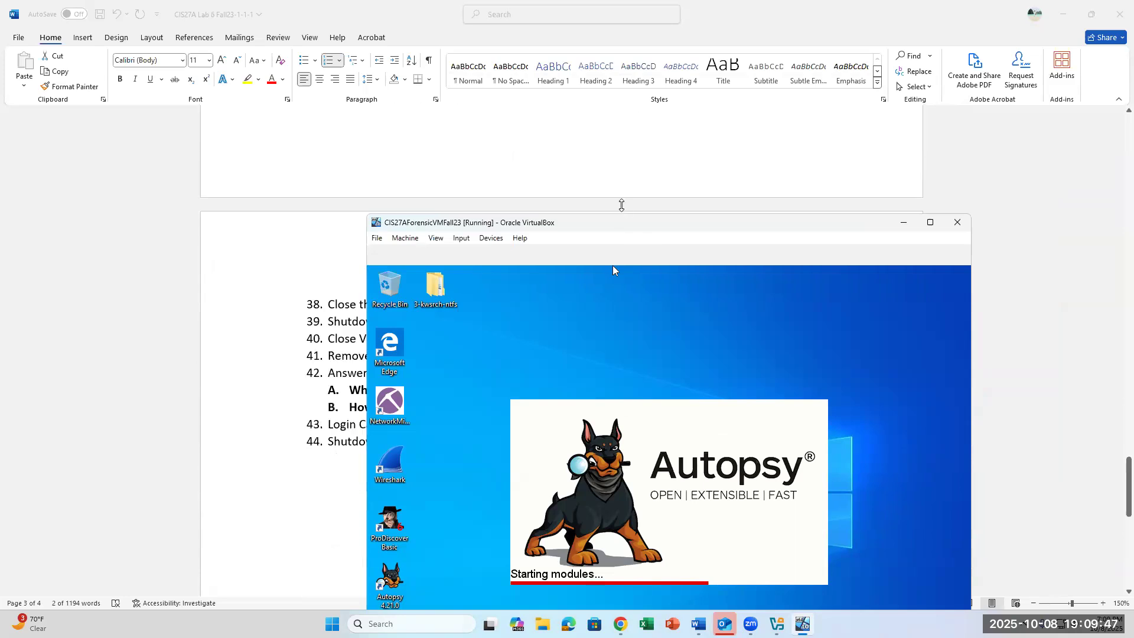
pyautogui.moveTo(615, 225); pyautogui.dragTo(665, 246)
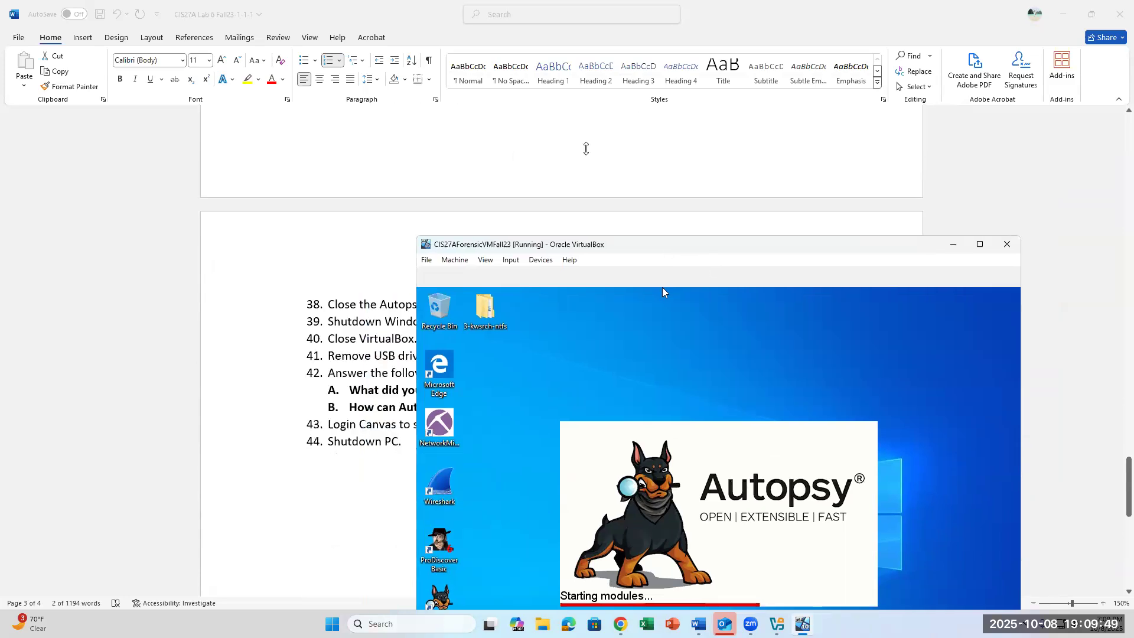
# Check the remaining lab instructions and open the recent case Case#0001 in Autopsy.
pyautogui.scroll(-3, 586, 148)
pyautogui.scroll(-3, 586, 148)
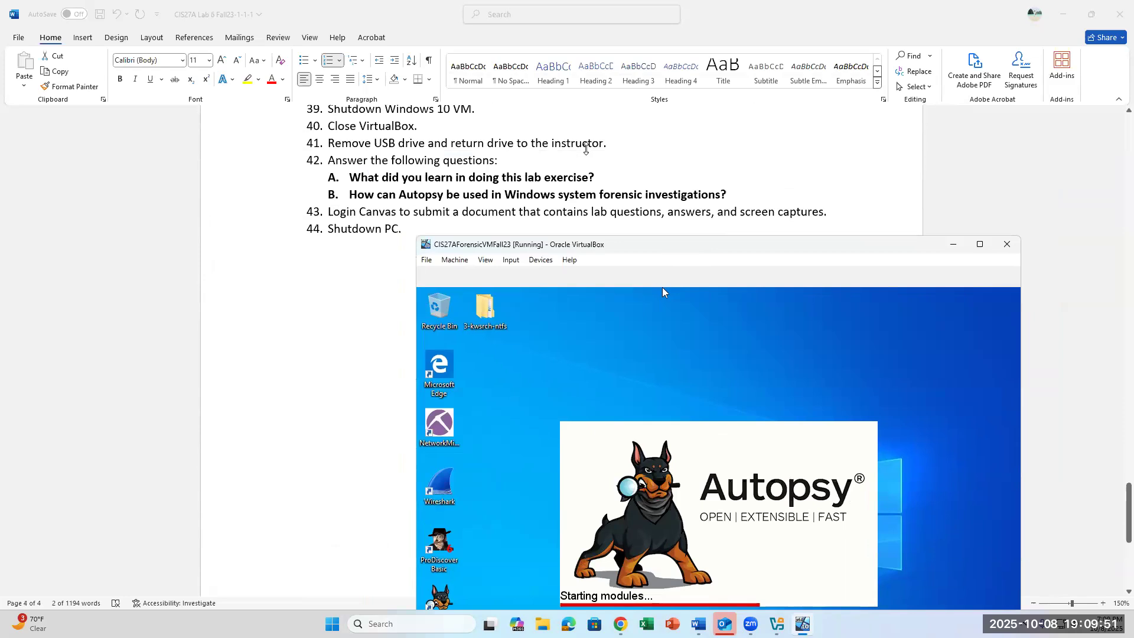
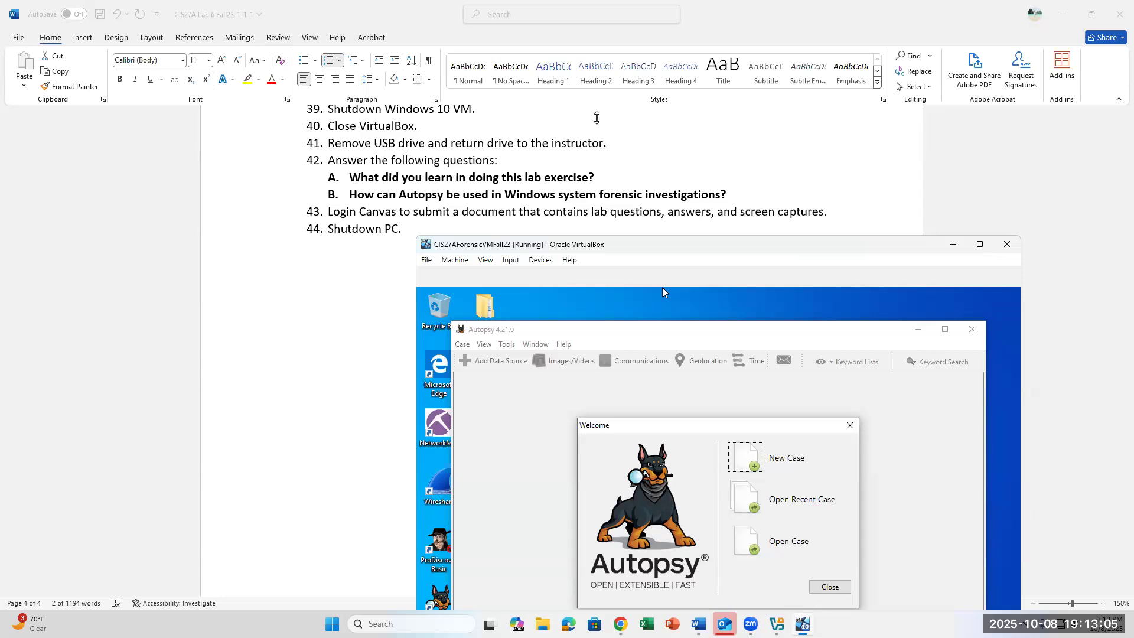
pyautogui.click(749, 498)
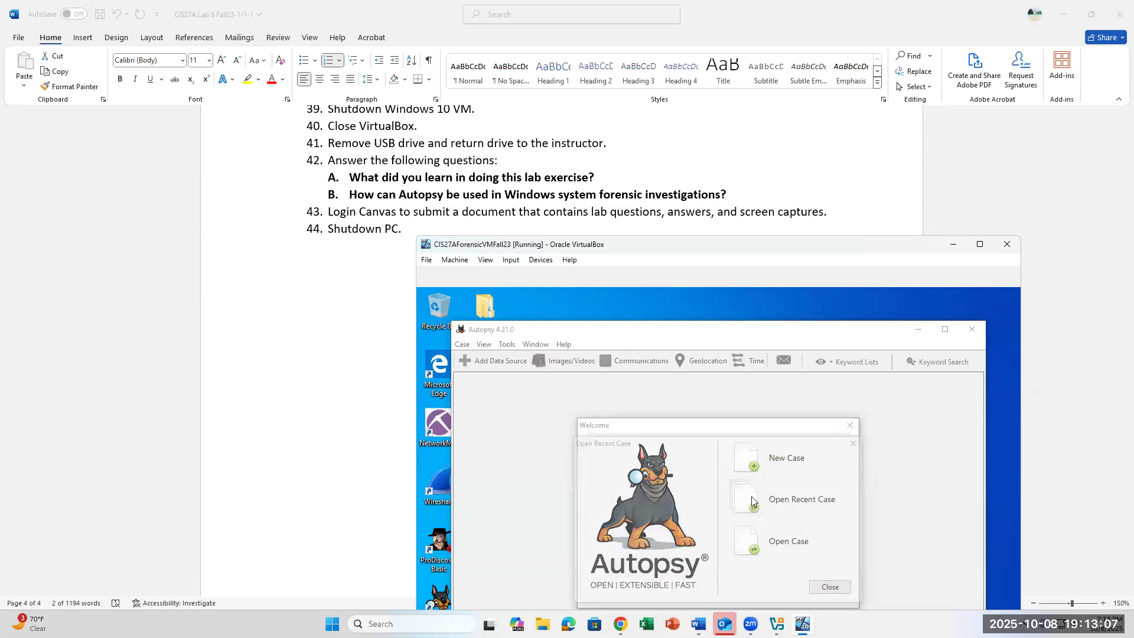
pyautogui.click(794, 590)
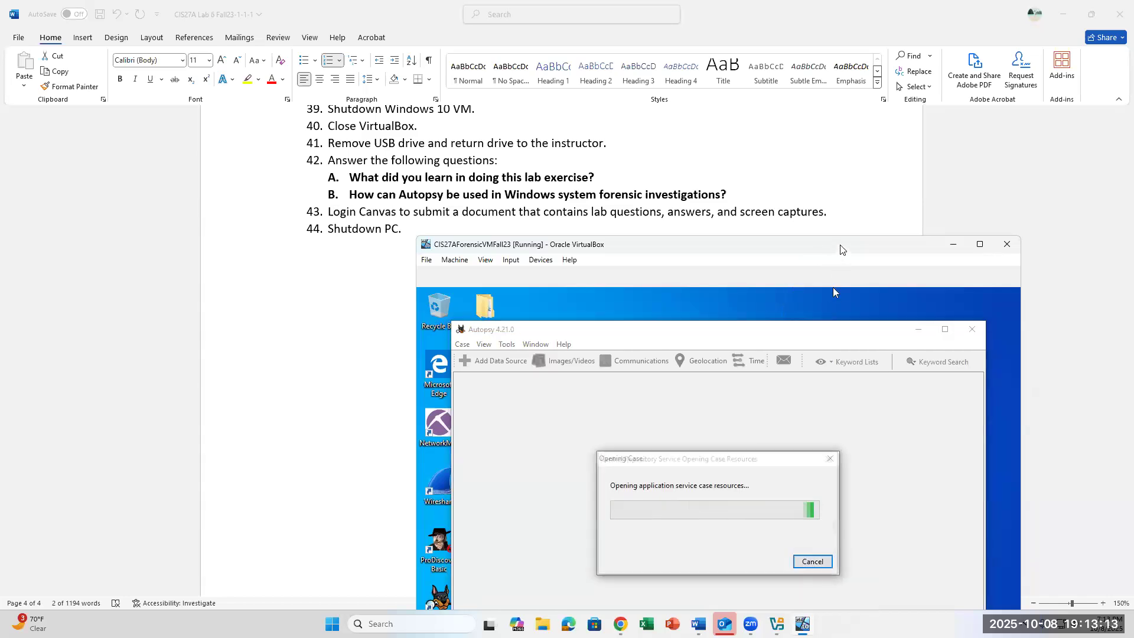
# Reposition the virtual machine and Autopsy windows so the whole case window is visible, dismissing the drag-and-drop error.
pyautogui.moveTo(841, 249); pyautogui.dragTo(838, 145)
pyautogui.scroll(5, 316, 151)
pyautogui.scroll(3, 316, 152)
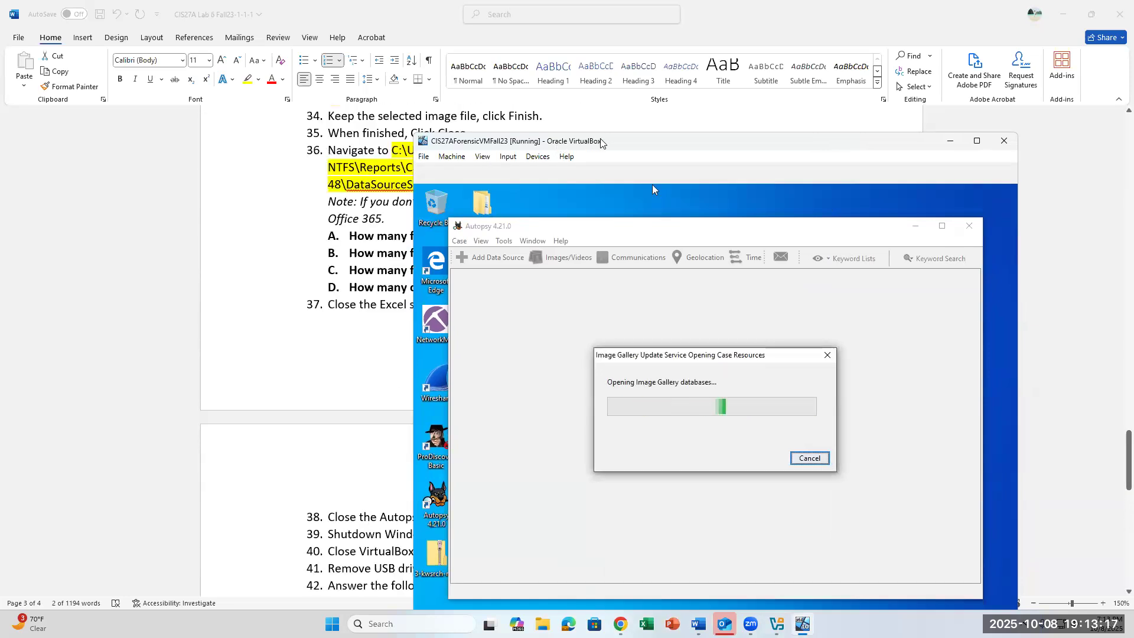
pyautogui.moveTo(600, 139); pyautogui.dragTo(576, 189)
pyautogui.scroll(3, 576, 138)
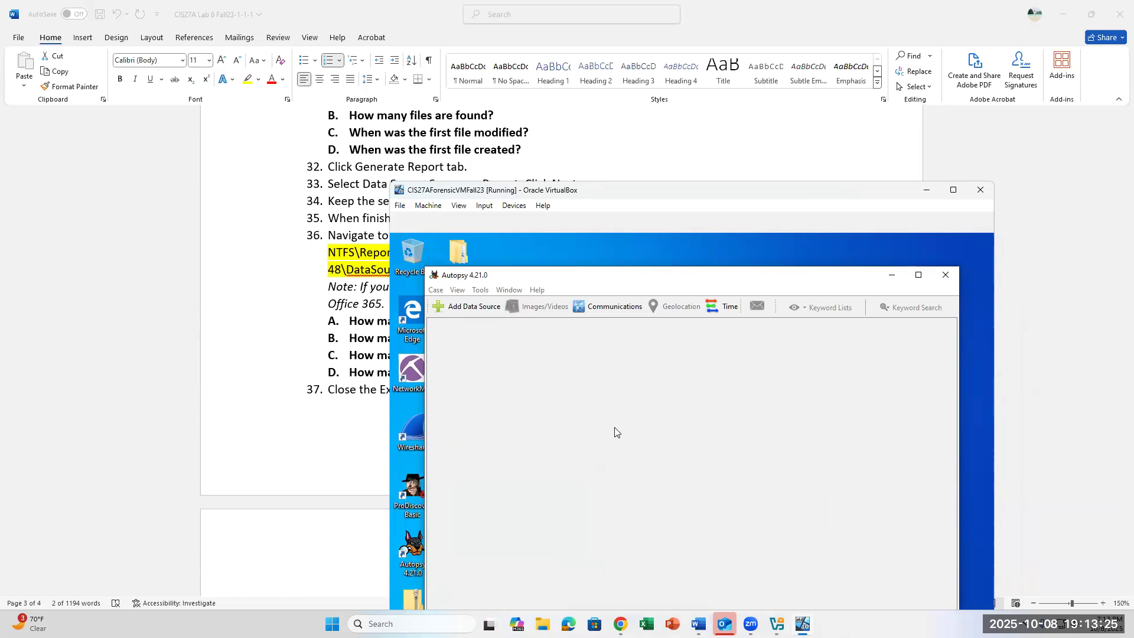
pyautogui.moveTo(797, 275); pyautogui.dragTo(808, 214)
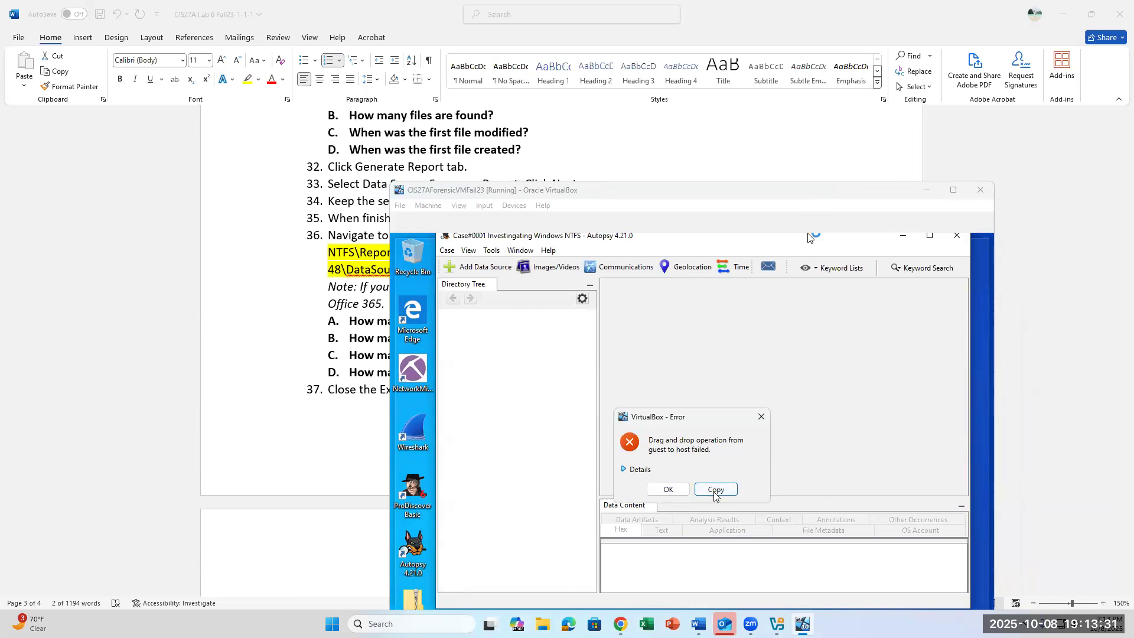
pyautogui.click(761, 417)
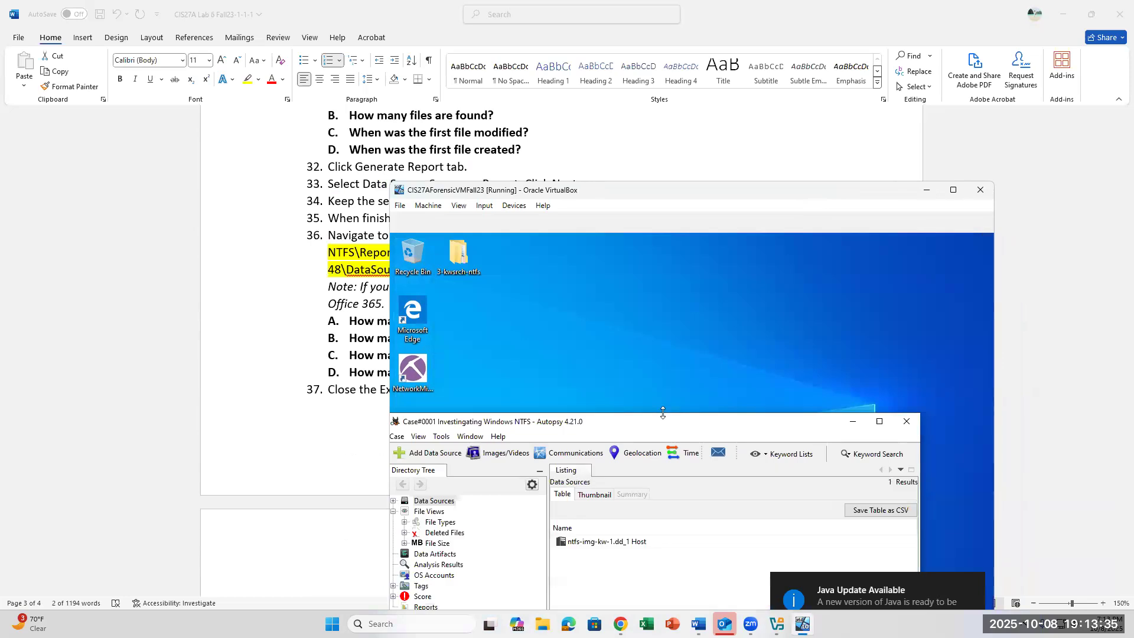
pyautogui.moveTo(745, 429); pyautogui.dragTo(777, 297)
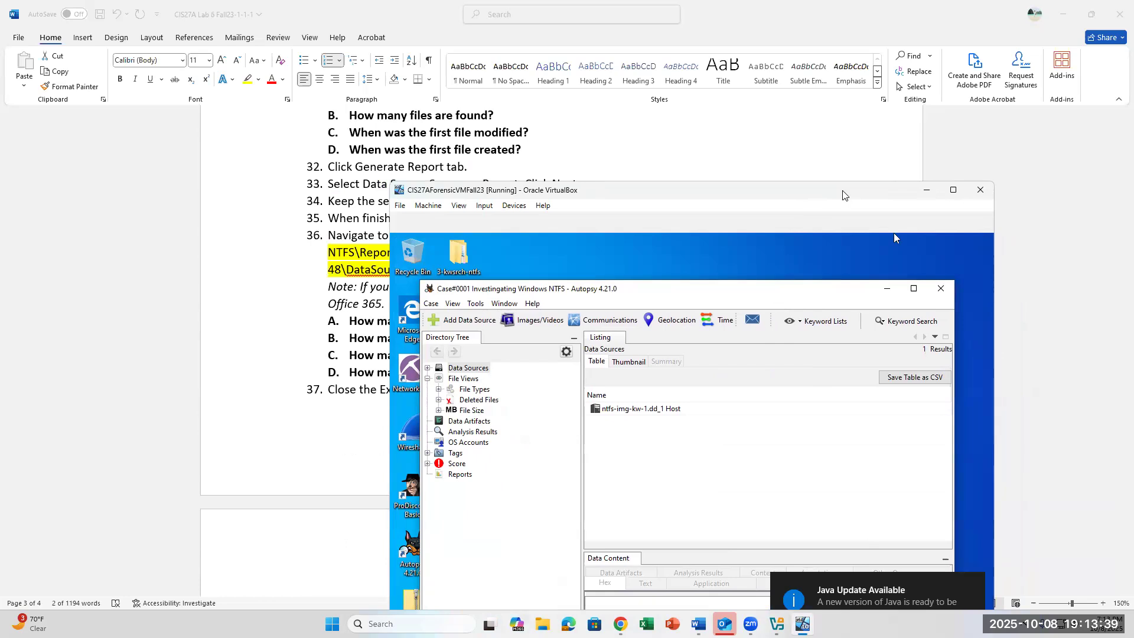
pyautogui.moveTo(895, 191); pyautogui.dragTo(875, 105)
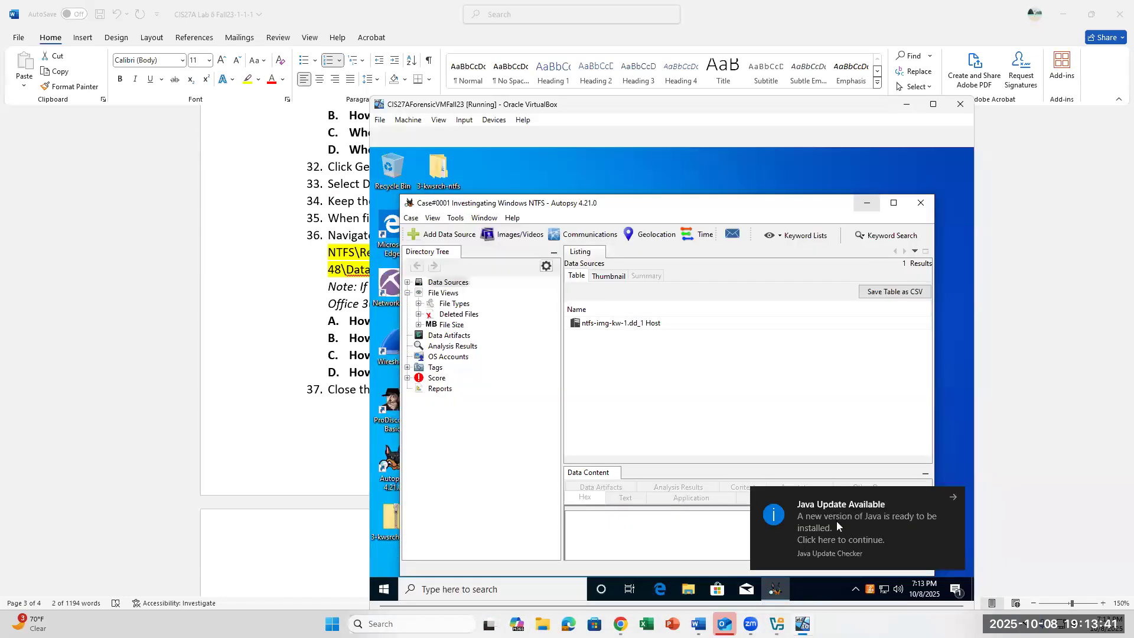
# Accept the Java update in the virtual machine, allow it to make changes, and install the new version.
pyautogui.click(837, 522)
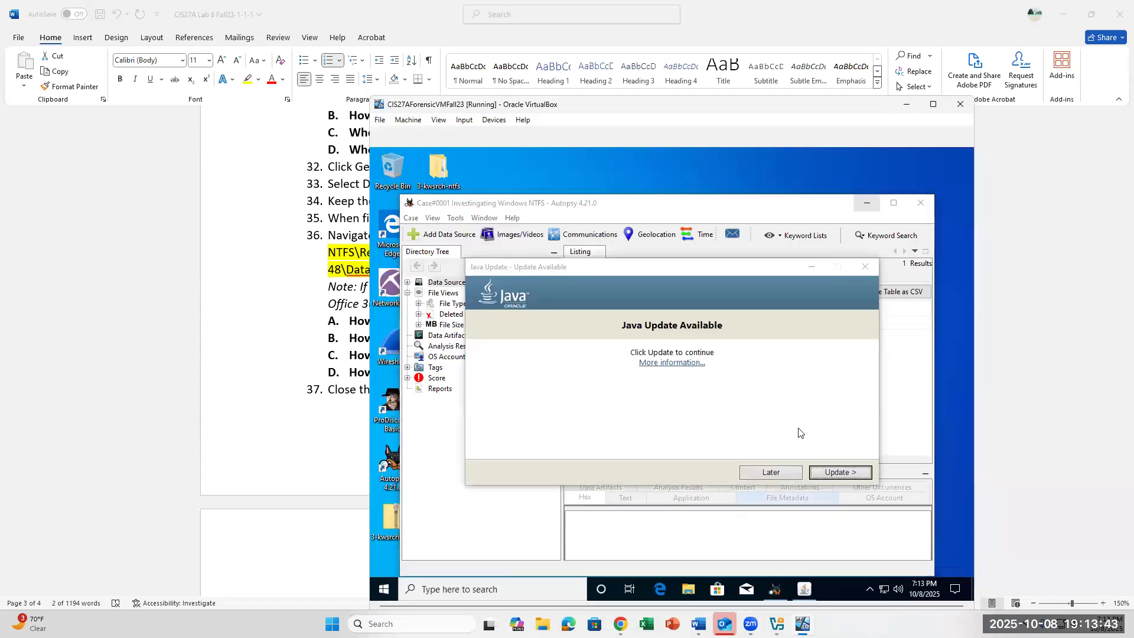
pyautogui.click(826, 473)
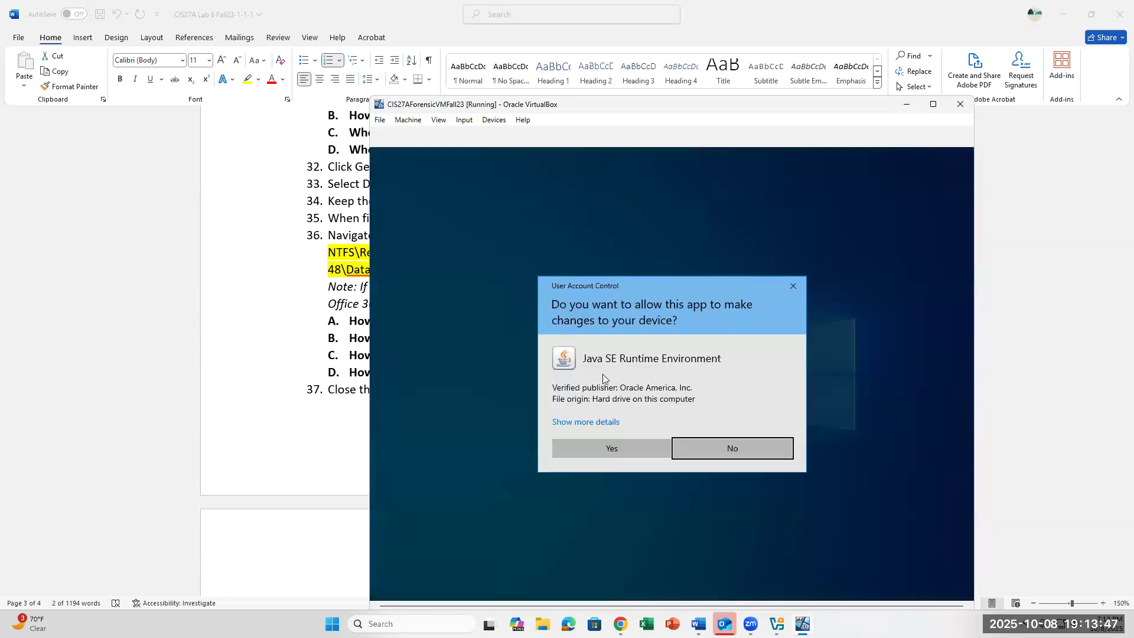
pyautogui.click(618, 452)
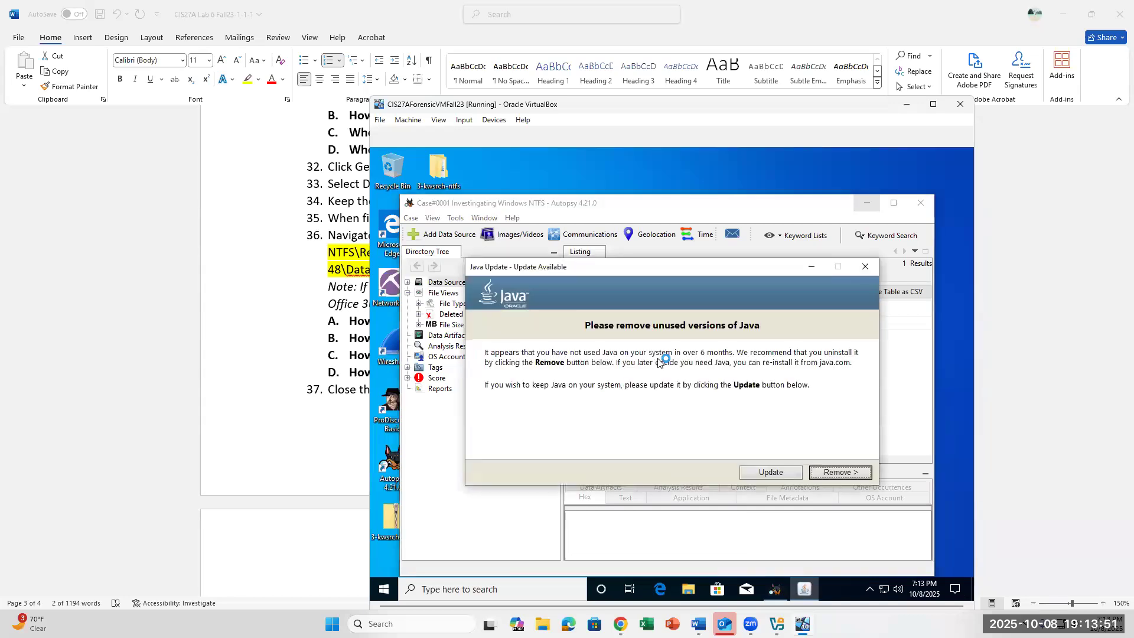
pyautogui.click(749, 471)
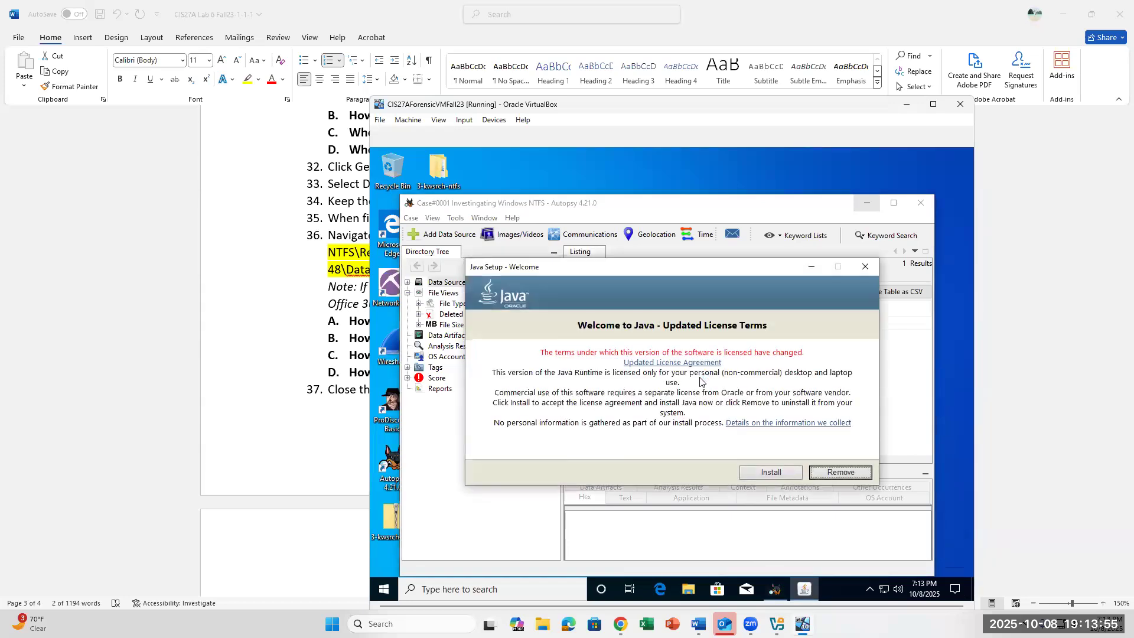
pyautogui.click(768, 472)
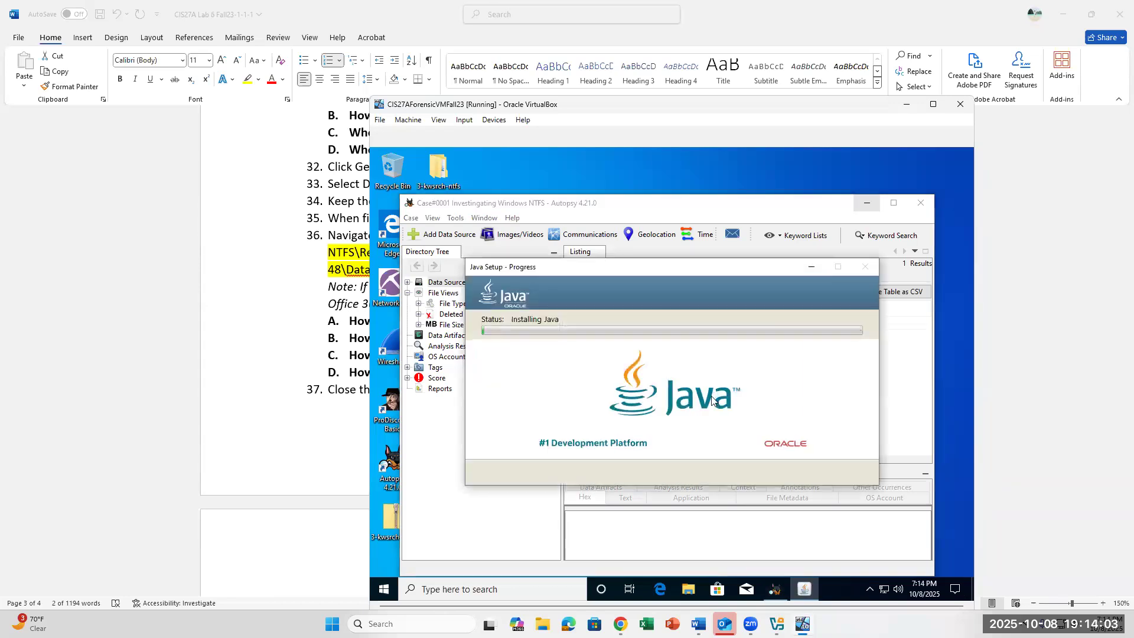
pyautogui.click(719, 535)
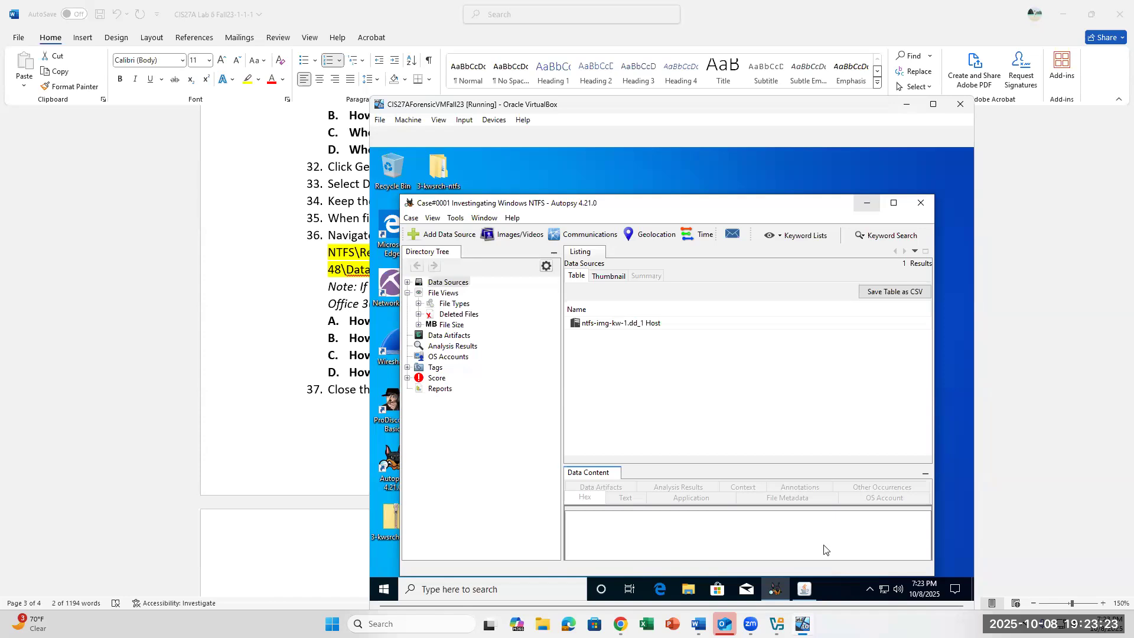
# Review the keyword list instructions in the Word lab document and open keyword list management in Autopsy.
pyautogui.click(699, 624)
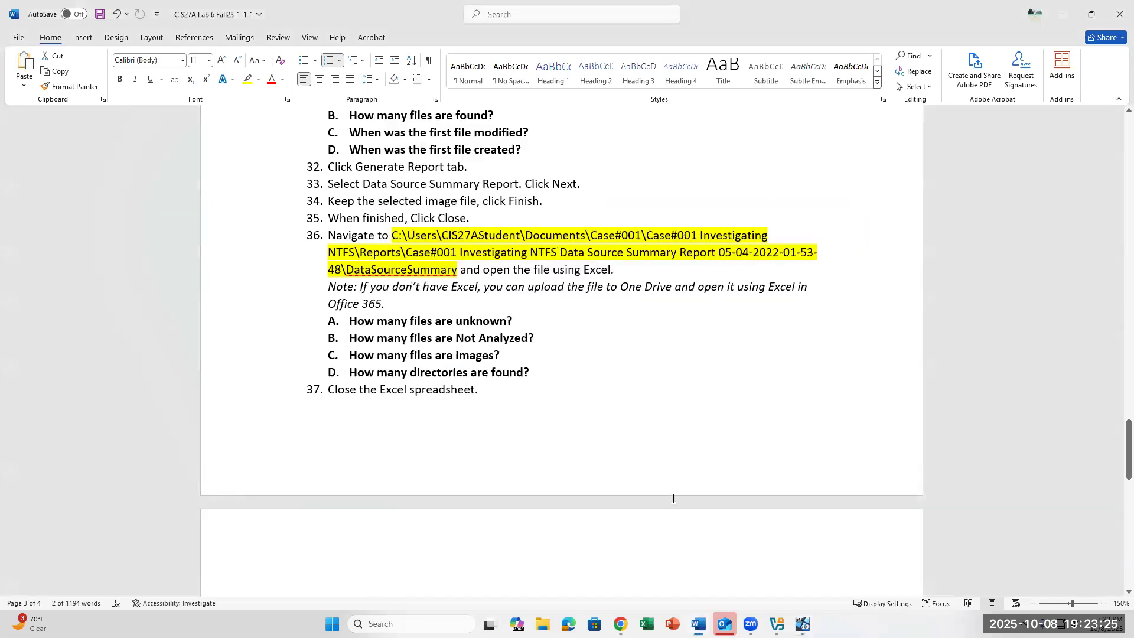
pyautogui.scroll(5, 673, 498)
pyautogui.scroll(1, 740, 587)
pyautogui.click(803, 625)
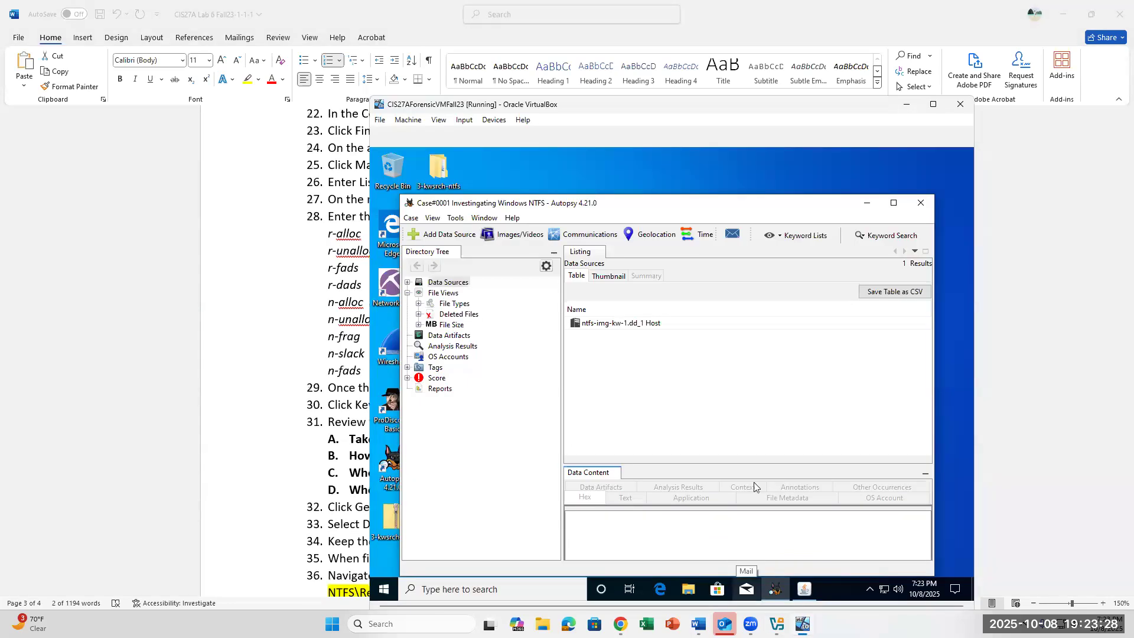
pyautogui.click(796, 238)
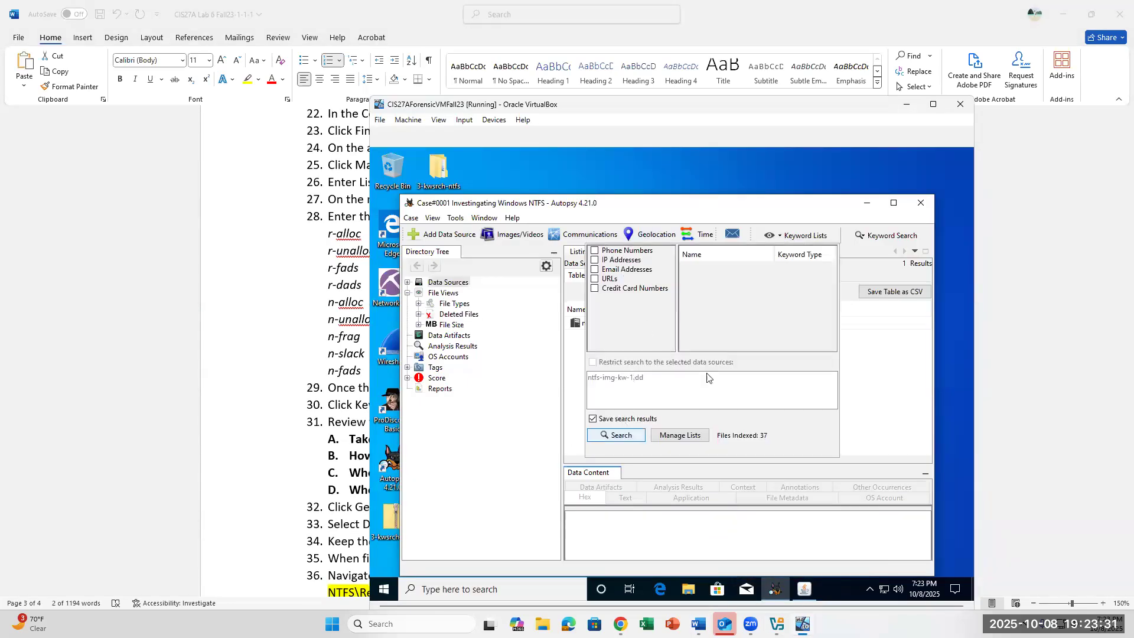
pyautogui.click(694, 439)
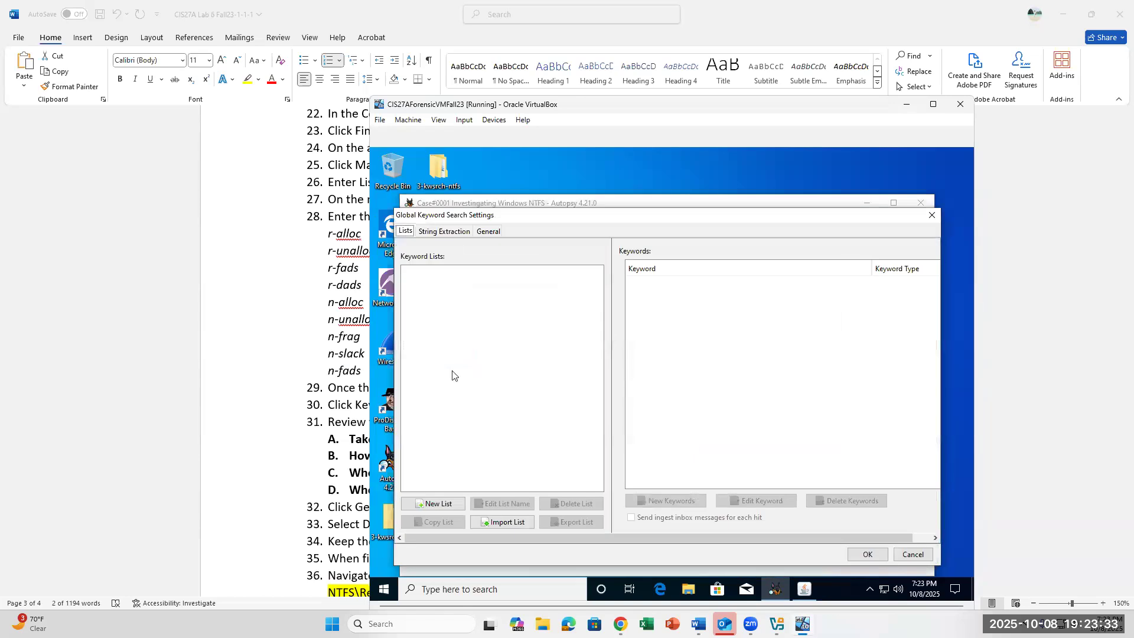
# Create a new keyword list named Case#0001.
pyautogui.click(449, 504)
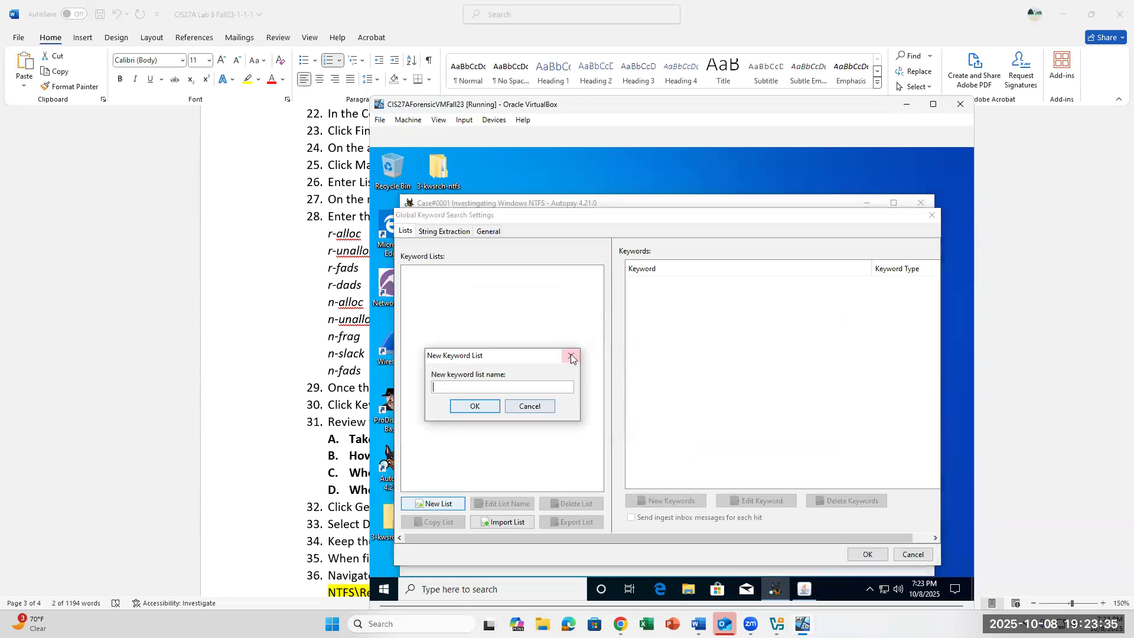
pyautogui.write('cA')
pyautogui.press('BackSpace')
pyautogui.press('BackSpace')
pyautogui.write('CASE')
pyautogui.press('BackSpace')
pyautogui.write("ase#0001'")
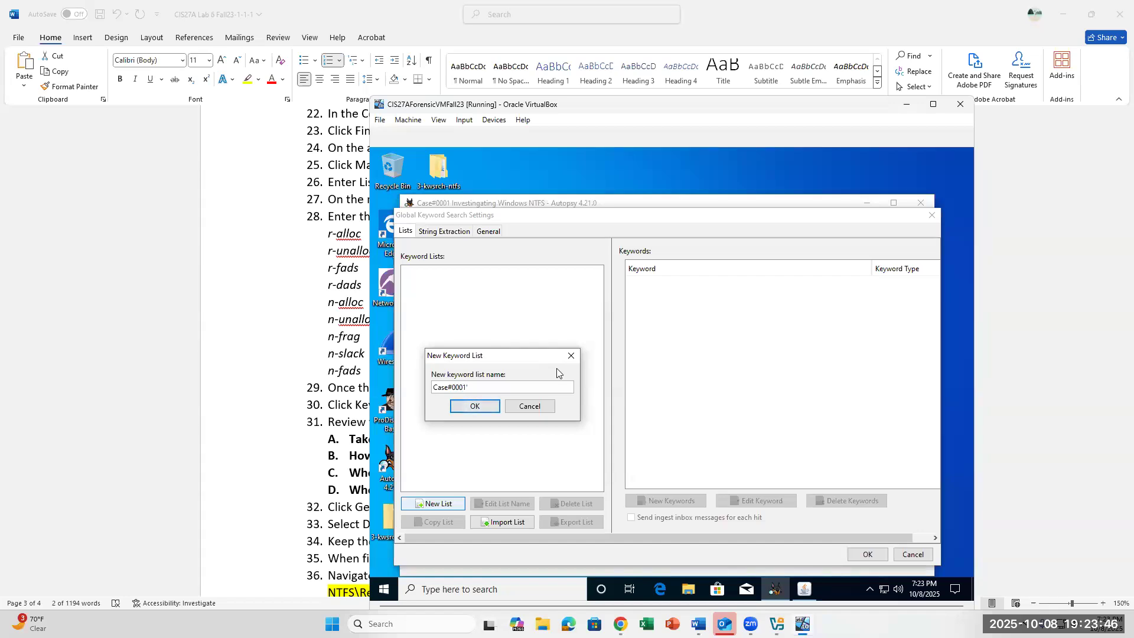
pyautogui.press('Return')
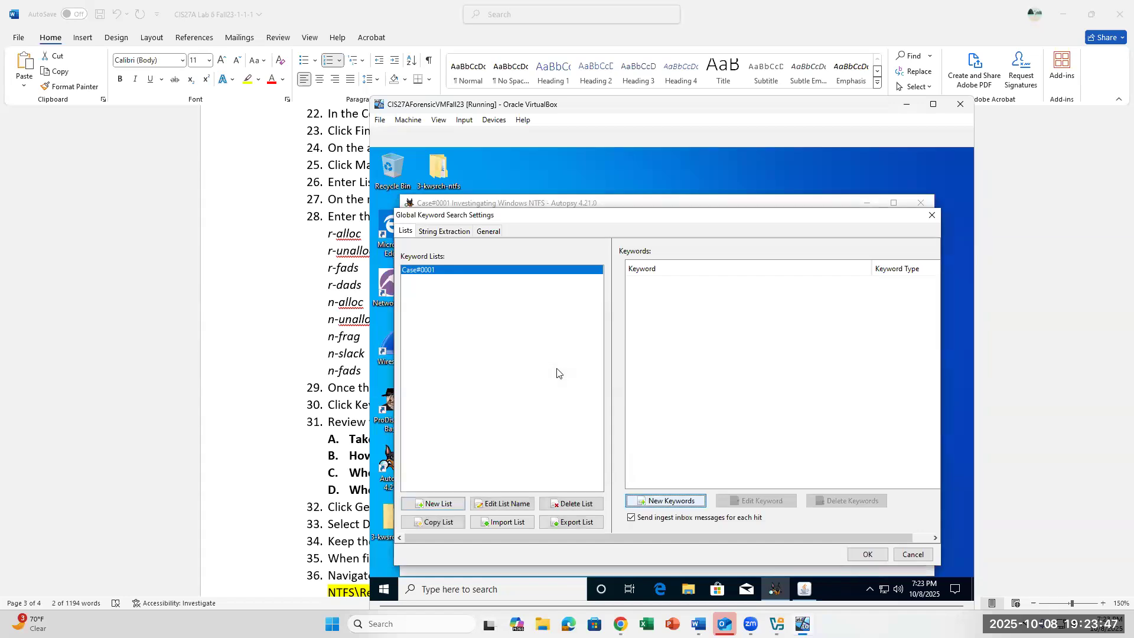
# Start new keywords for the Case#0001 list and enter r-alloc, r-unalloc, r-fads, r-dads, n-alloc and n-unalloc on separate lines.
pyautogui.click(689, 508)
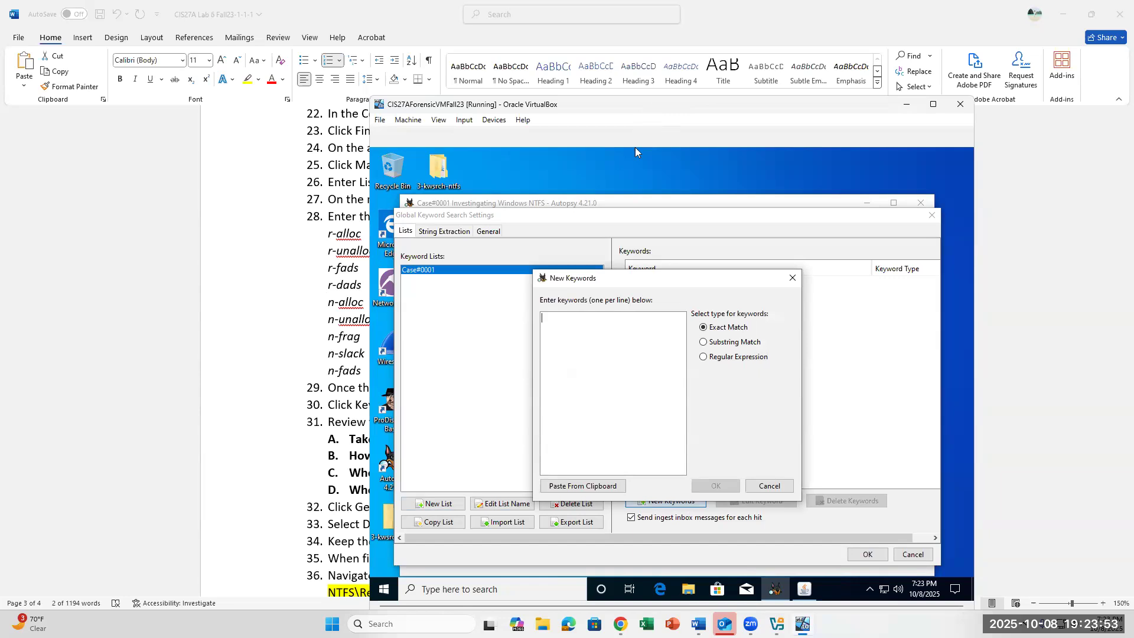
pyautogui.moveTo(650, 110); pyautogui.dragTo(769, 127)
pyautogui.write('r-alloc')
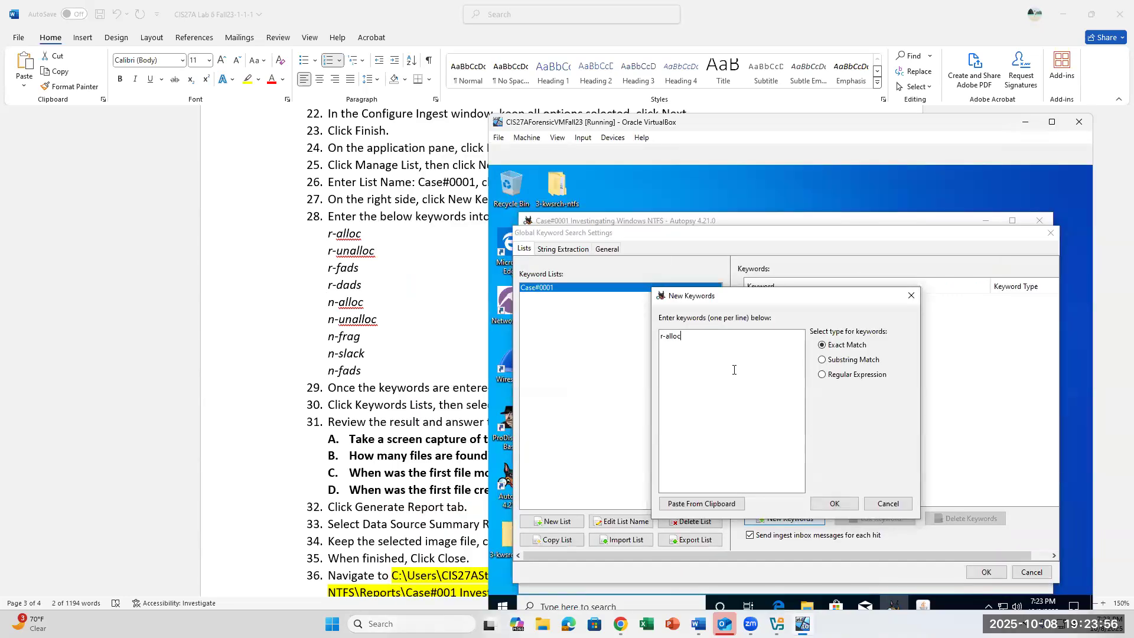
pyautogui.press('Return')
pyautogui.write('r-unalloc')
pyautogui.press('Return')
pyautogui.write('r-fads r-dads')
pyautogui.press('Return')
pyautogui.write('n-allocn-unalloc')
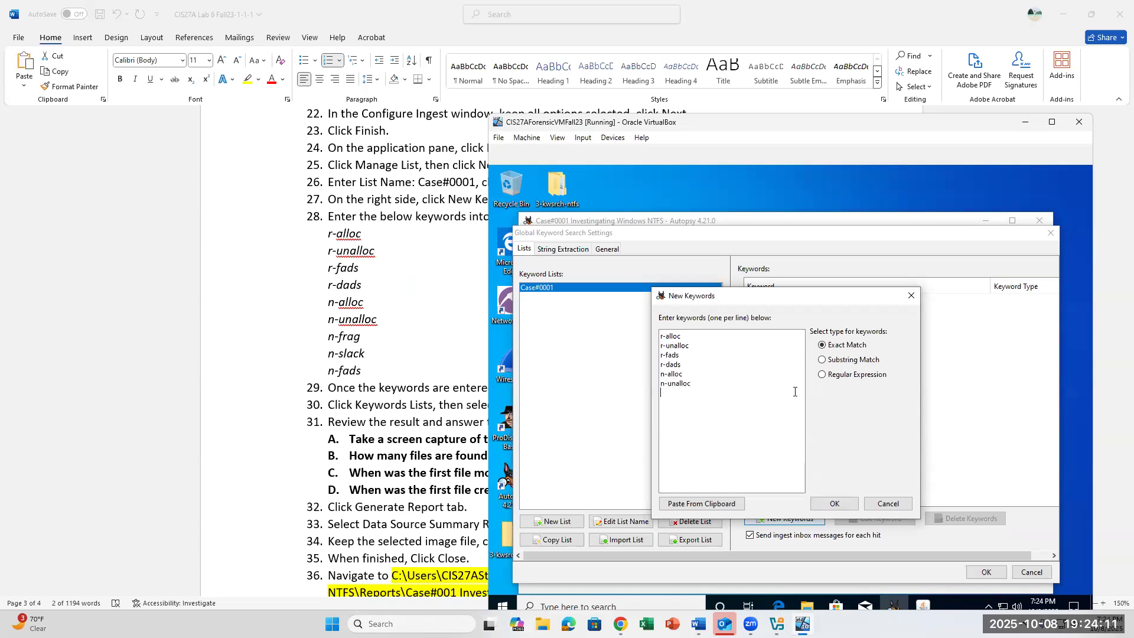
# Add the keywords n-frag, n-slack and n-fads, and save the exact-match keywords to the Case#0001 list.
pyautogui.write('n-ga')
pyautogui.press('BackSpace')
pyautogui.press('BackSpace')
pyautogui.write('fra')
pyautogui.write('g ')
pyautogui.write('n-')
pyautogui.write('slack')
pyautogui.press('Return')
pyautogui.write('n--fad')
pyautogui.scroll(-2, 397, 238)
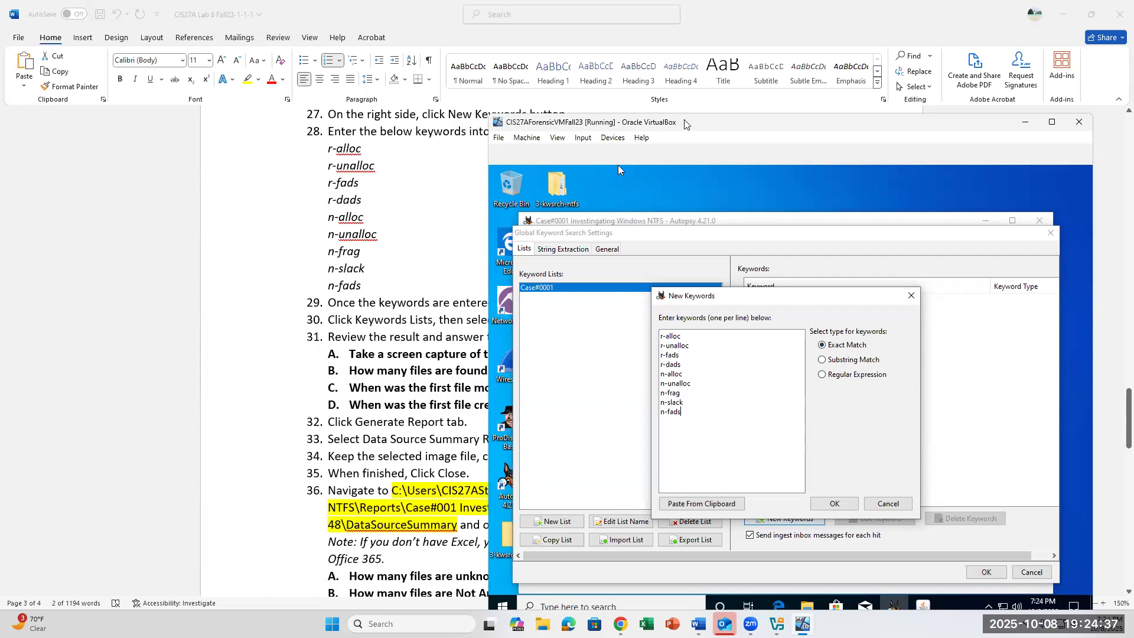
pyautogui.moveTo(685, 124); pyautogui.dragTo(778, 97)
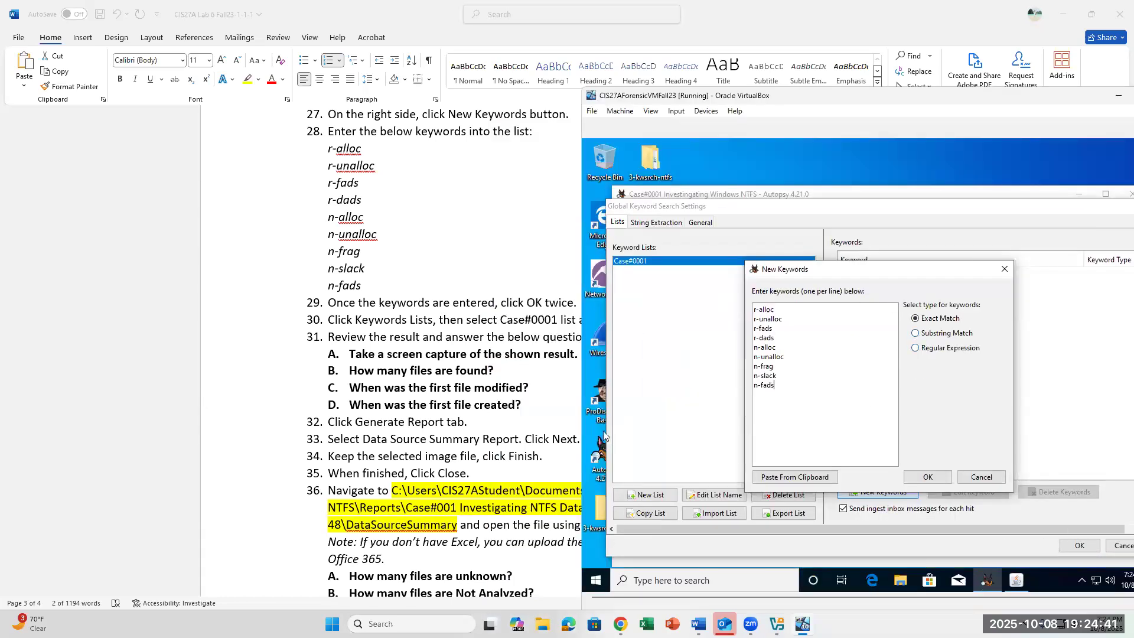
pyautogui.click(928, 476)
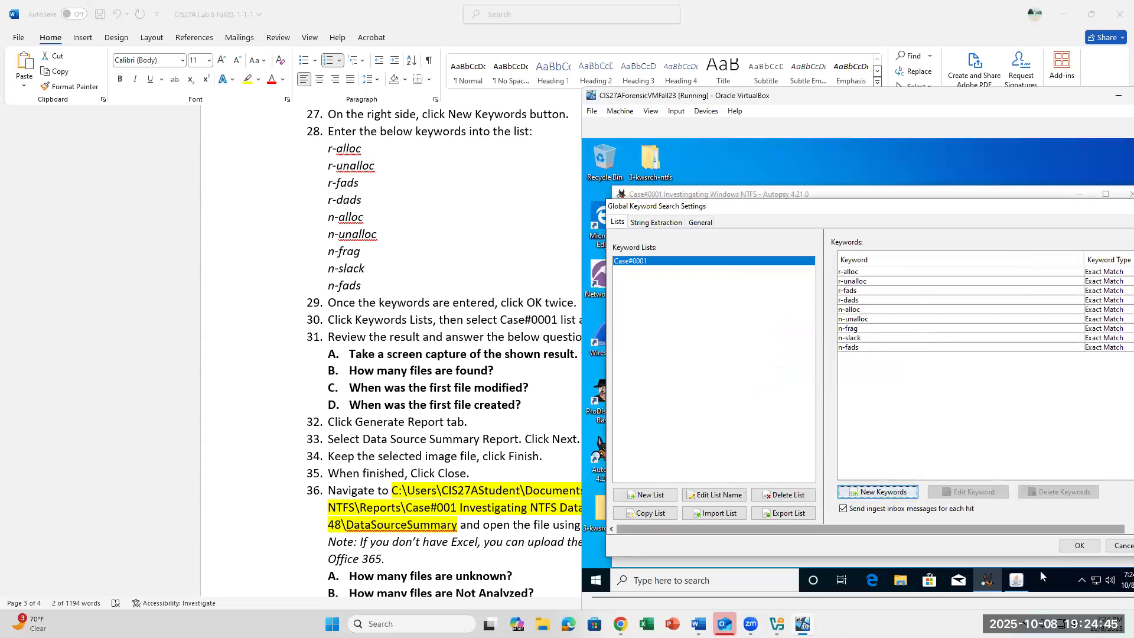
pyautogui.click(1089, 550)
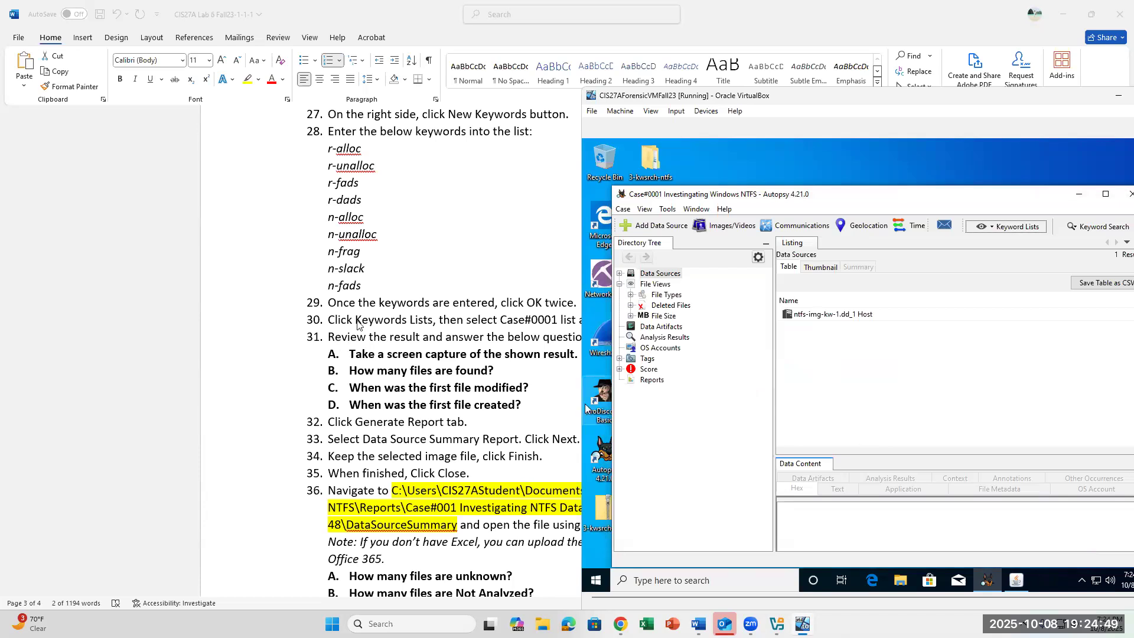
# Read the remaining lab instructions and select the Case#0001 keyword list for searching in Autopsy.
pyautogui.scroll(-2, 455, 275)
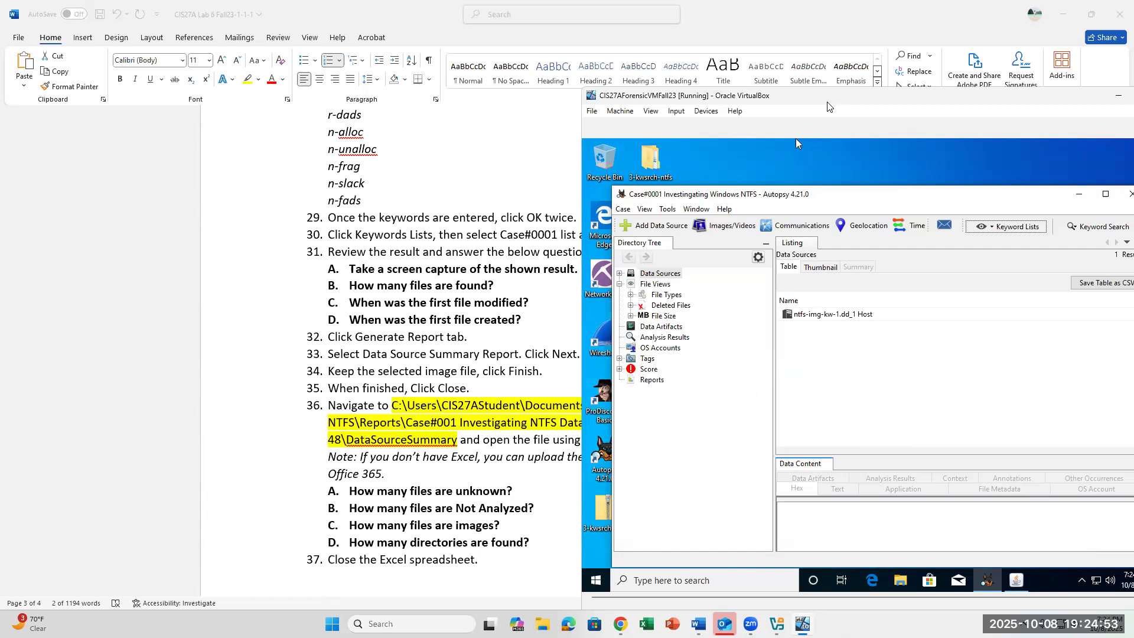
pyautogui.moveTo(827, 105); pyautogui.dragTo(640, 262)
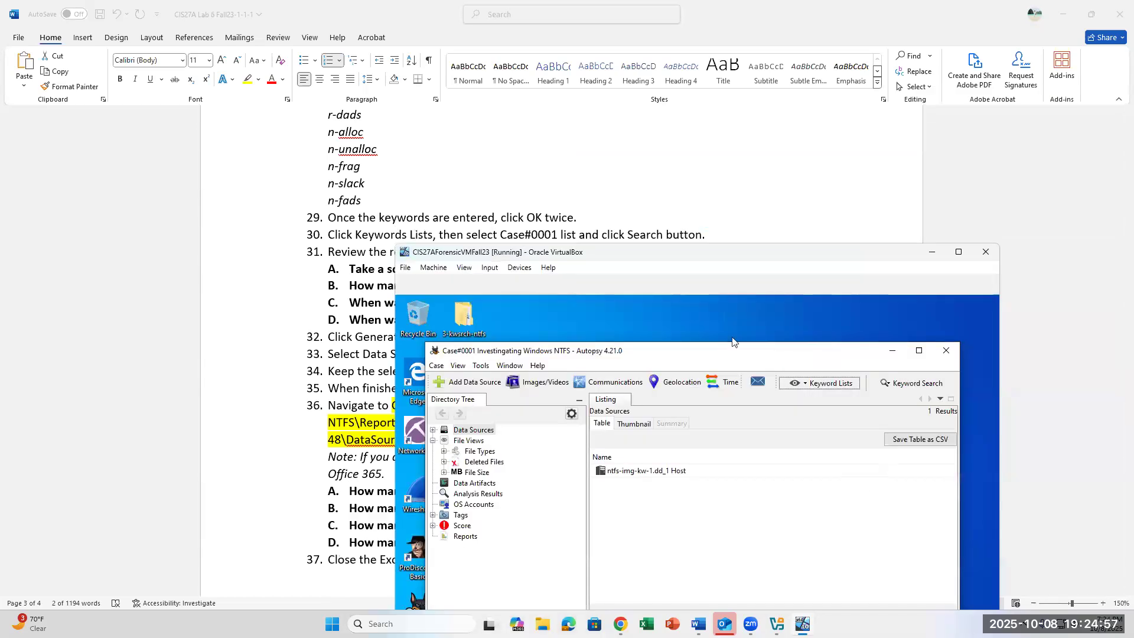
pyautogui.click(814, 385)
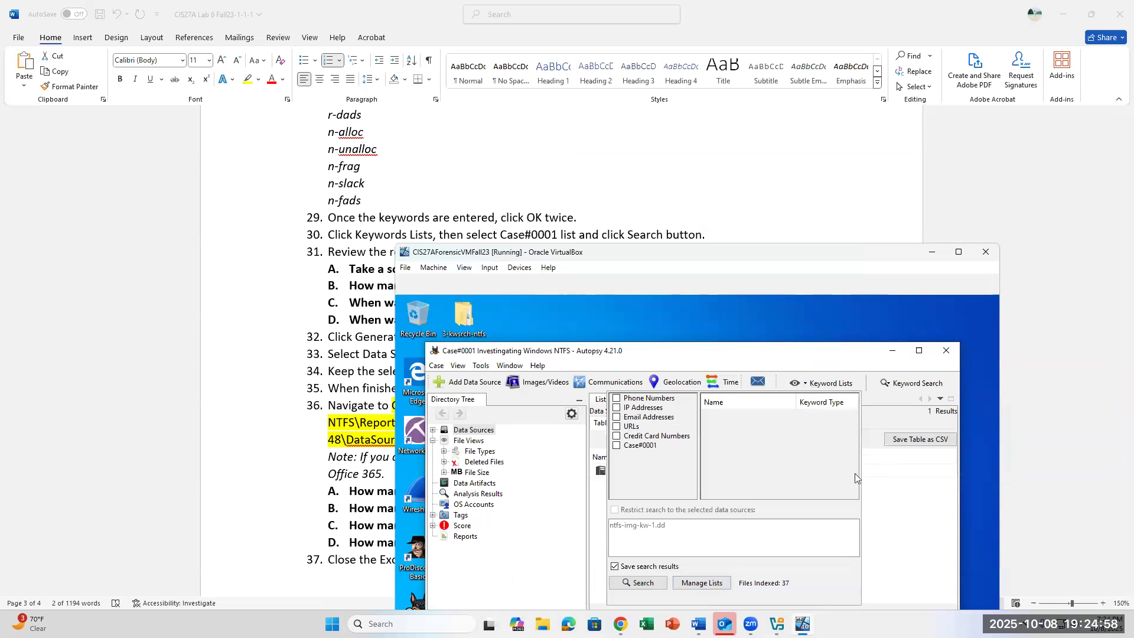
pyautogui.click(617, 446)
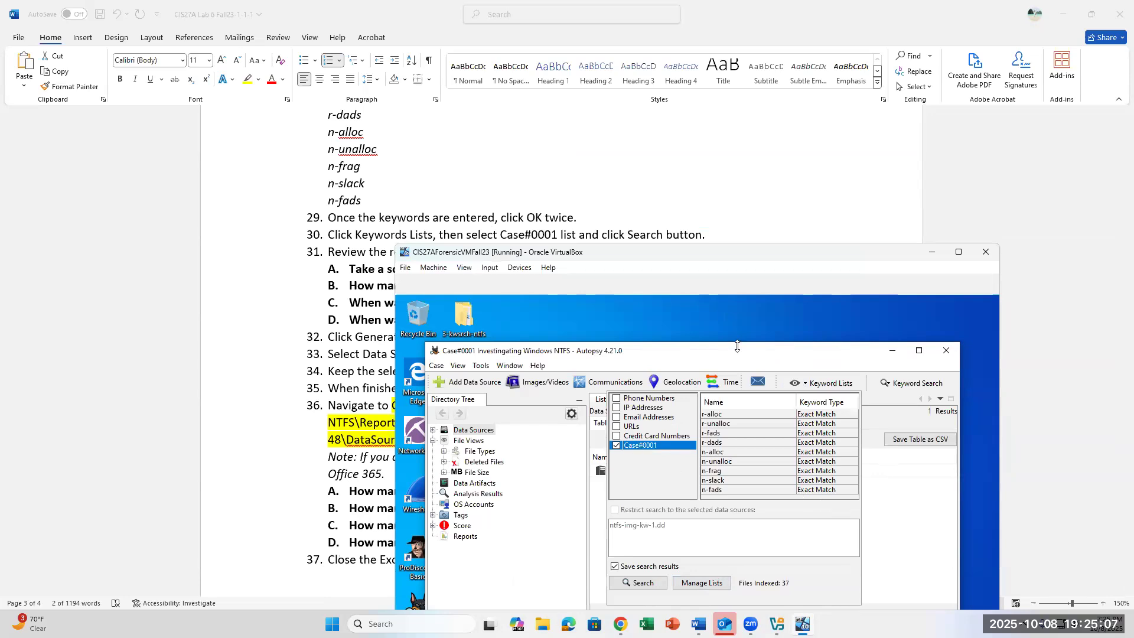
# Maximize the virtual machine window and the Autopsy window inside it.
pyautogui.moveTo(845, 357); pyautogui.dragTo(862, 321)
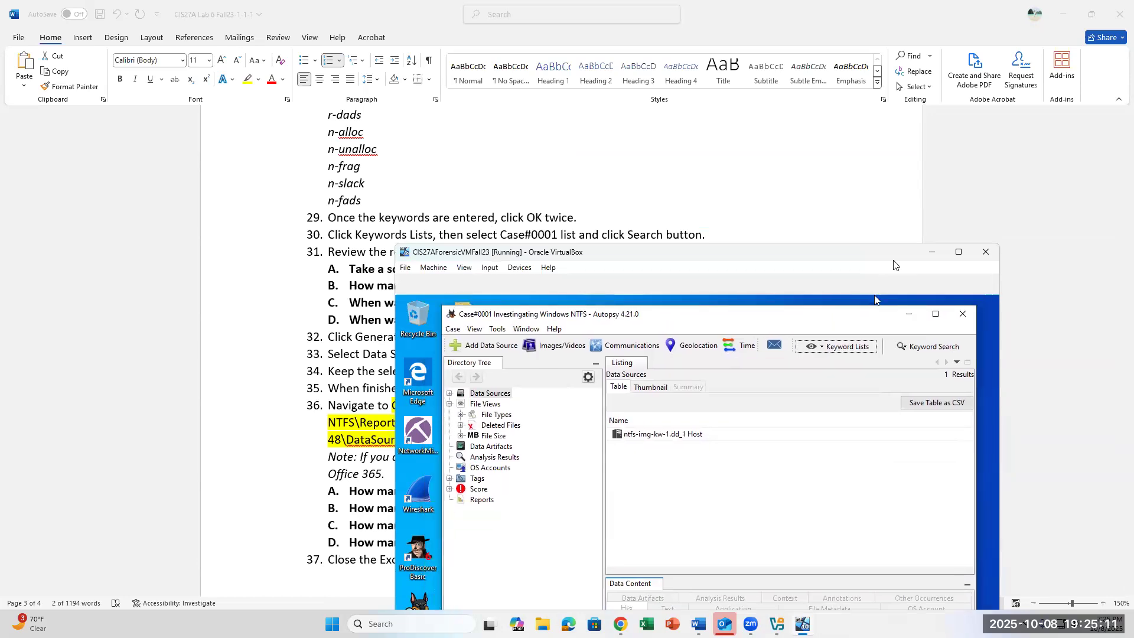
pyautogui.moveTo(895, 257); pyautogui.dragTo(922, 152)
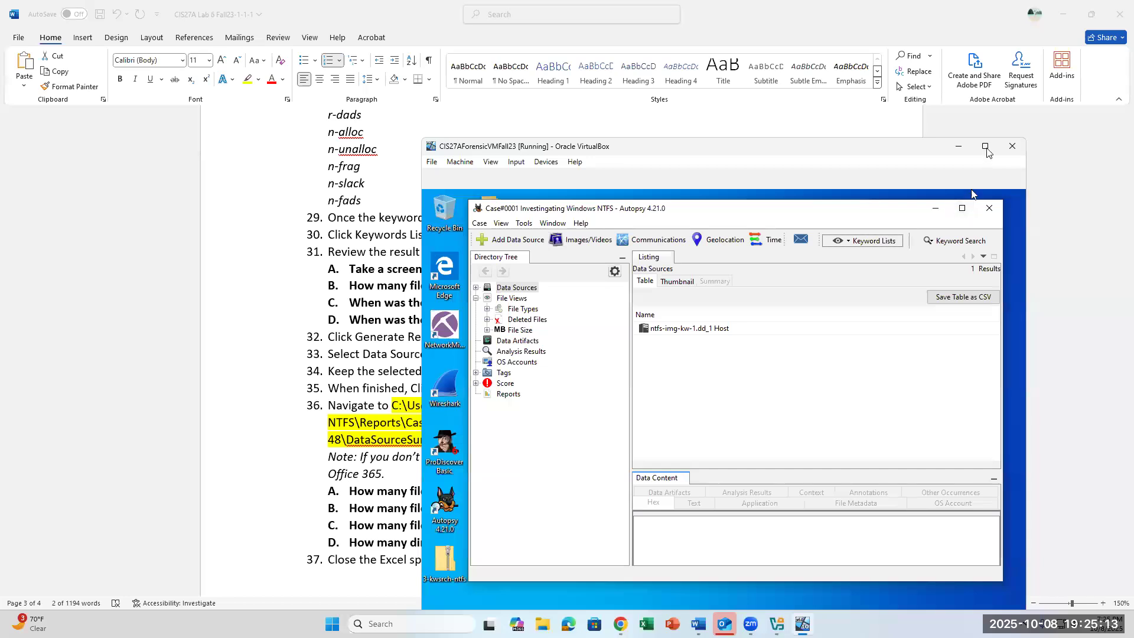
pyautogui.click(985, 147)
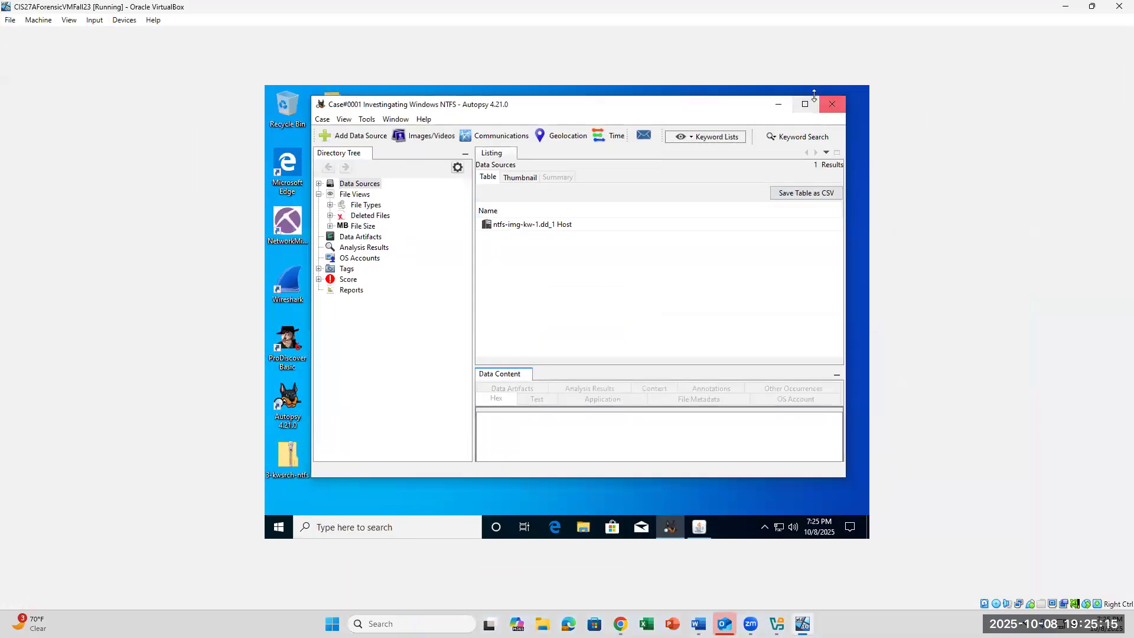
pyautogui.click(805, 104)
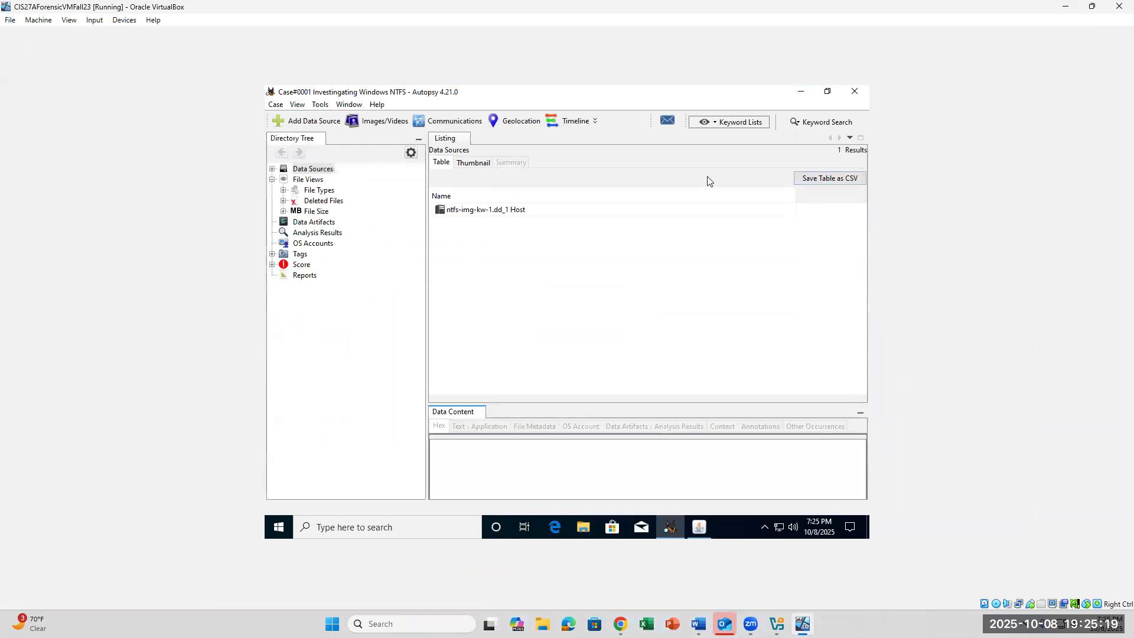
# Search the ntfs-img-kw-1.dd image with the Case#0001 keyword list, saving the search results, and look through the hits.
pyautogui.click(718, 123)
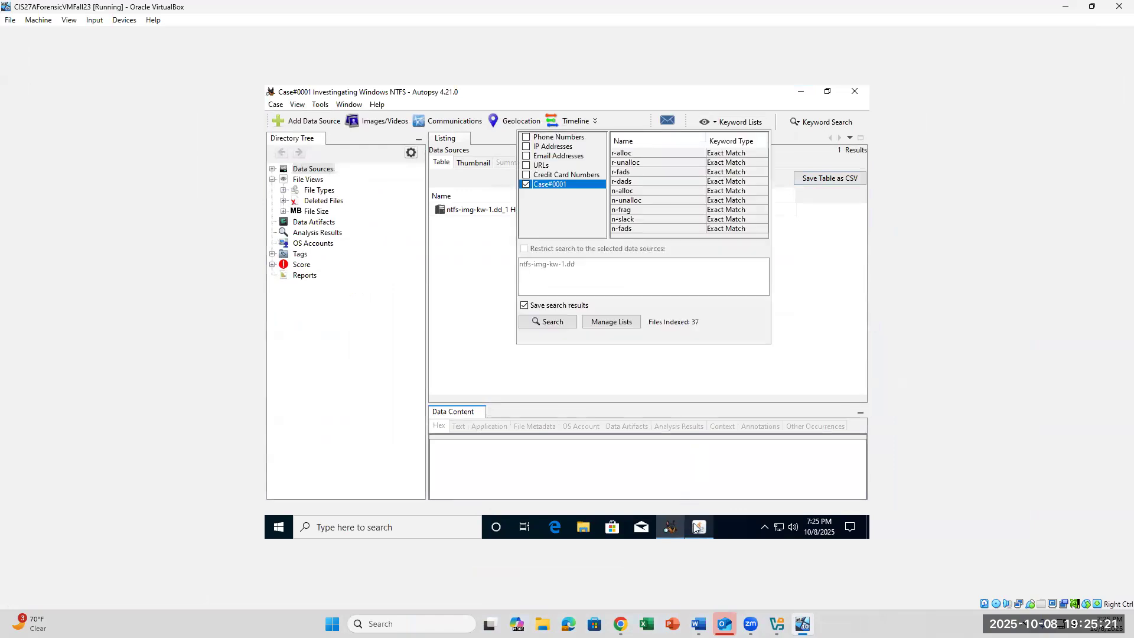
pyautogui.click(542, 323)
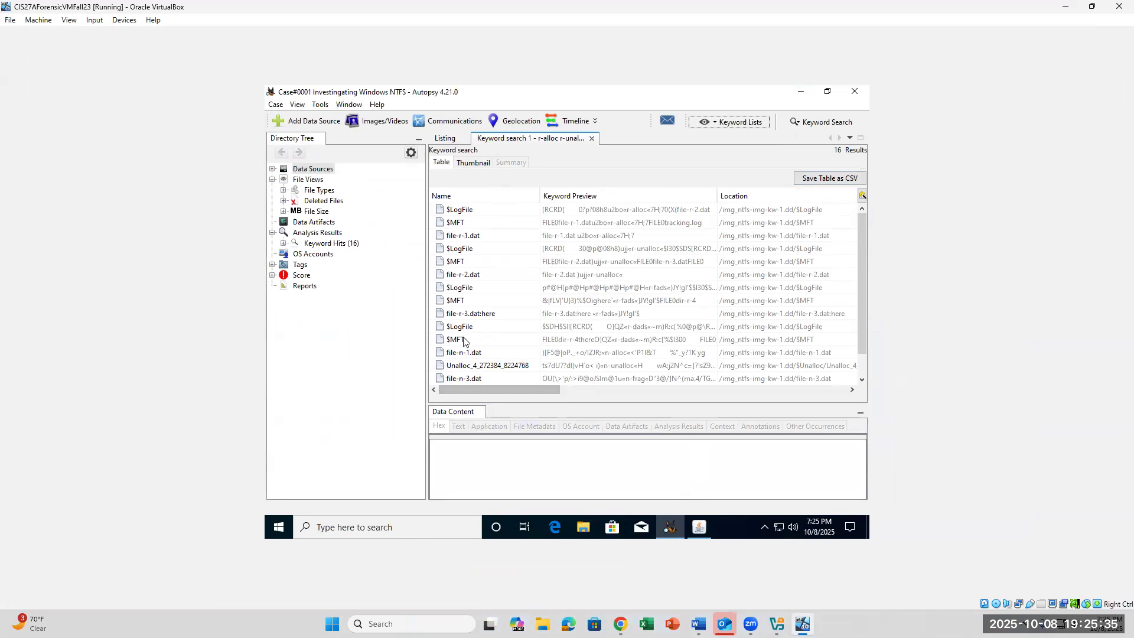
pyautogui.scroll(-1, 463, 342)
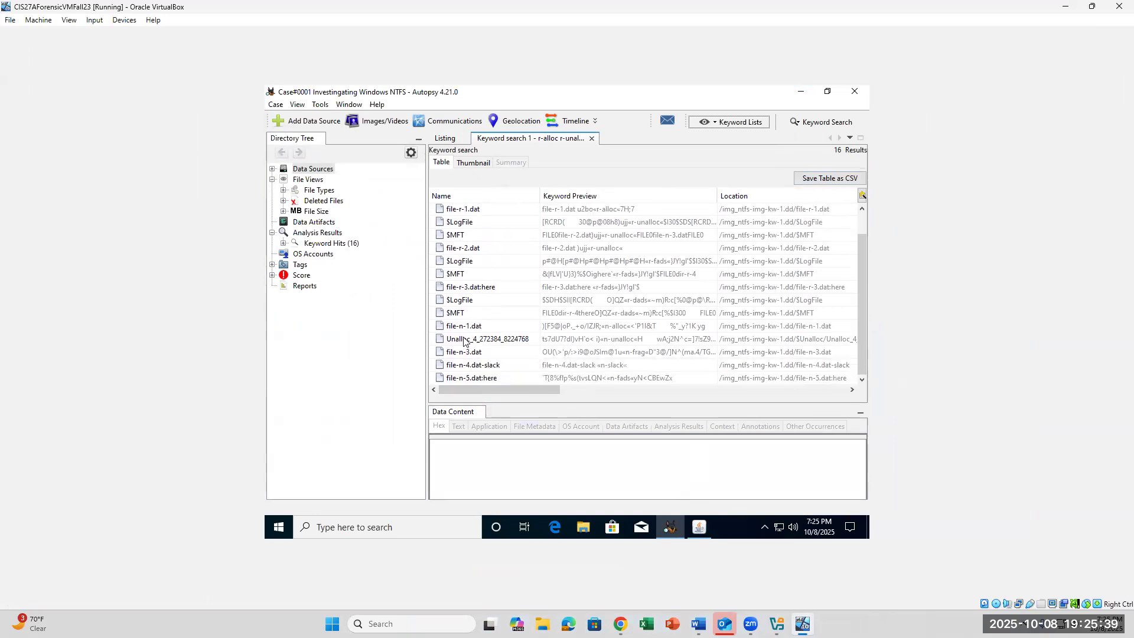
# Check the step 31 result questions in the Word lab document and return to Autopsy.
pyautogui.click(699, 623)
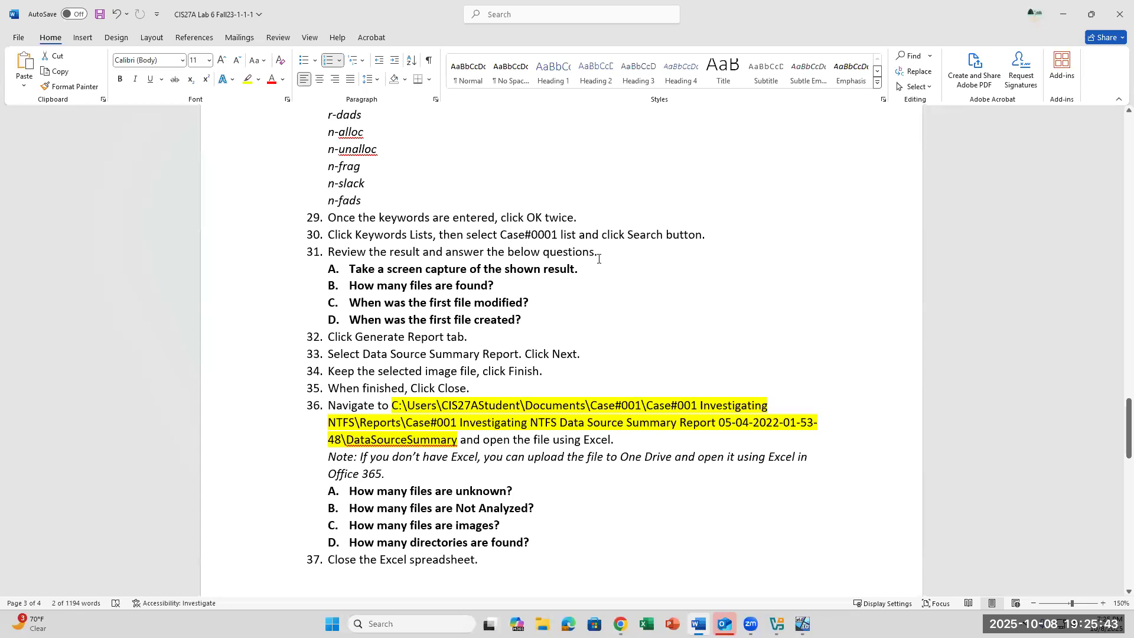
pyautogui.click(626, 262)
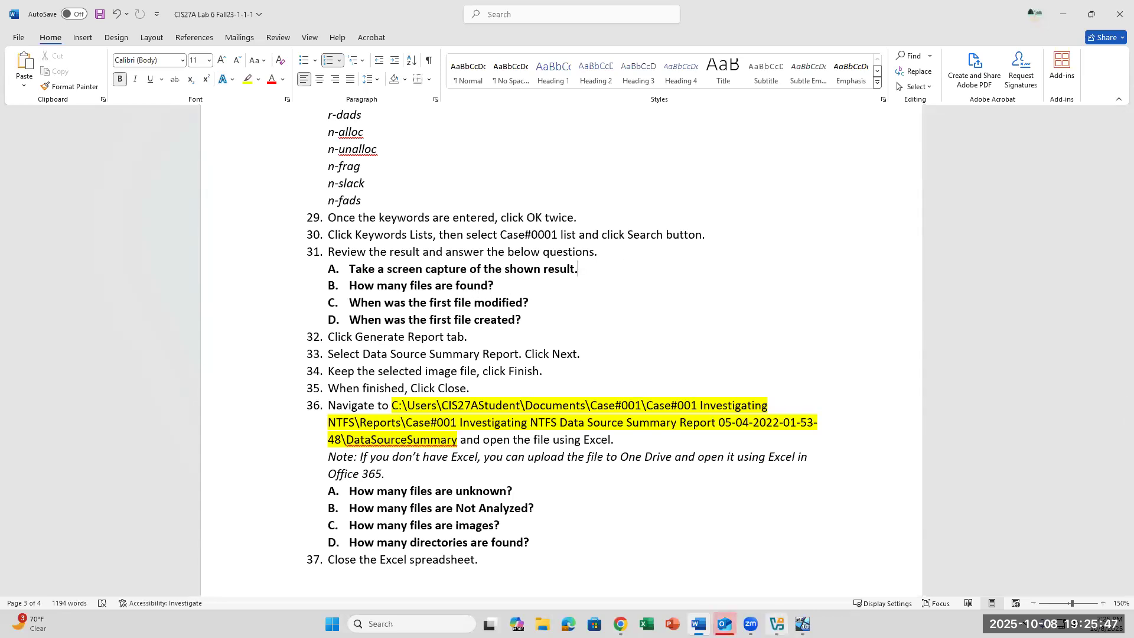
pyautogui.click(803, 624)
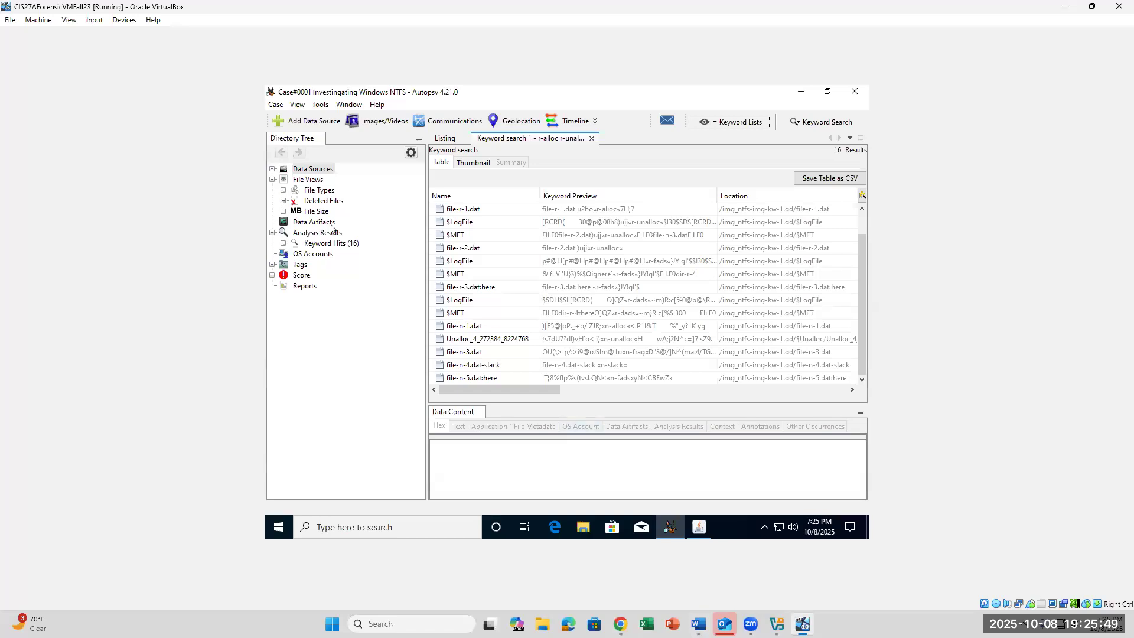
# View the File Views categories and open the ntfs-img-kw-1.dd_1 Host data source to inspect its image entry.
pyautogui.click(313, 181)
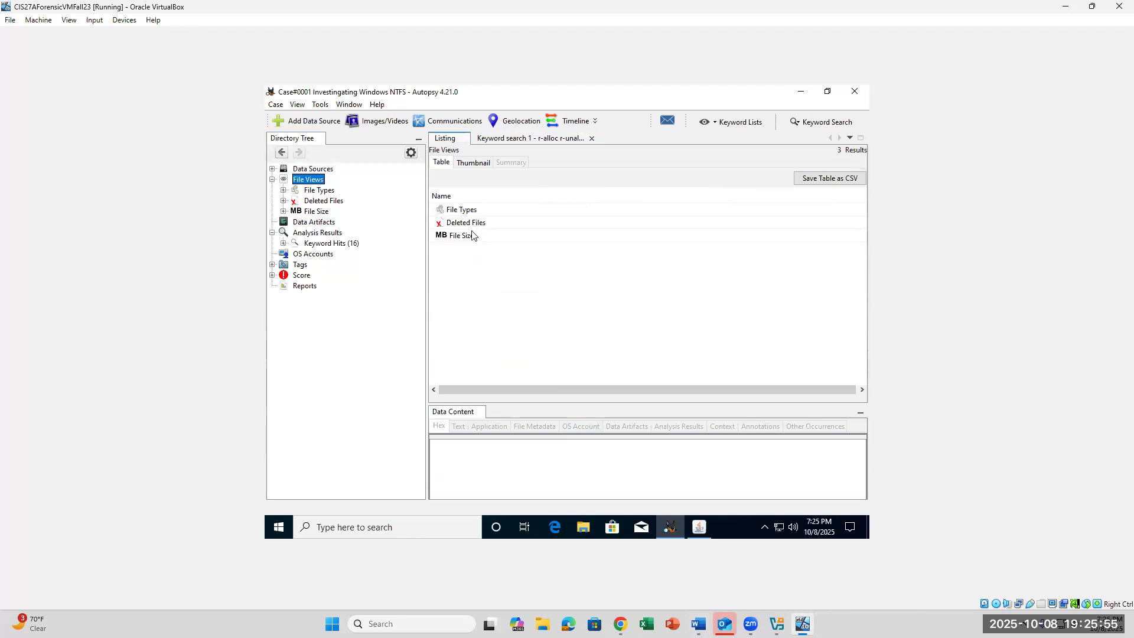
pyautogui.click(310, 172)
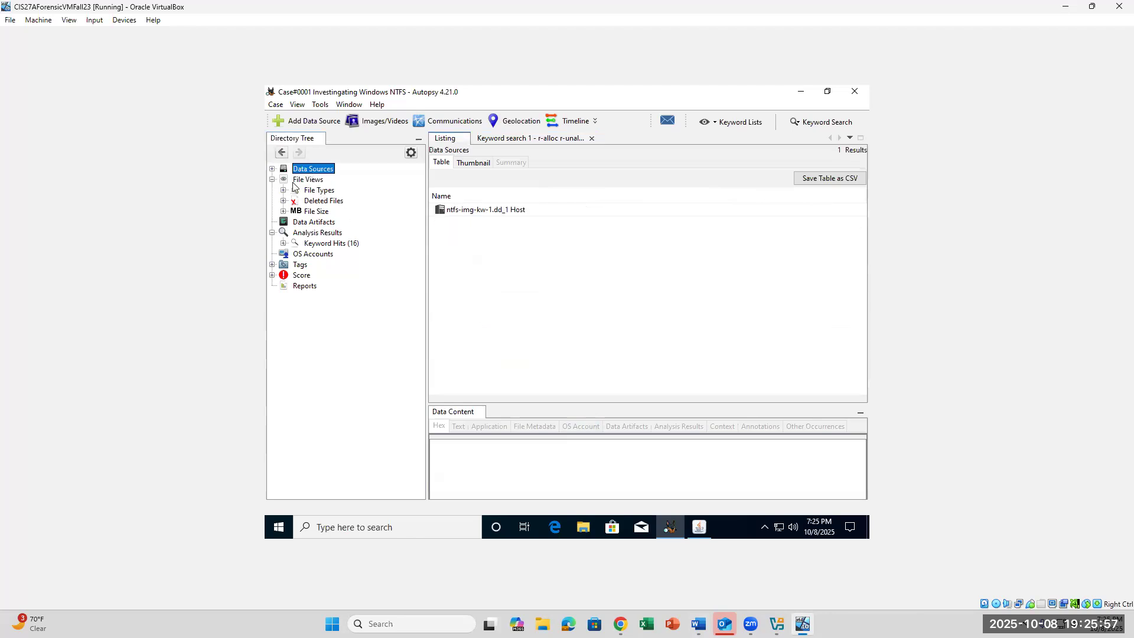
pyautogui.click(463, 212)
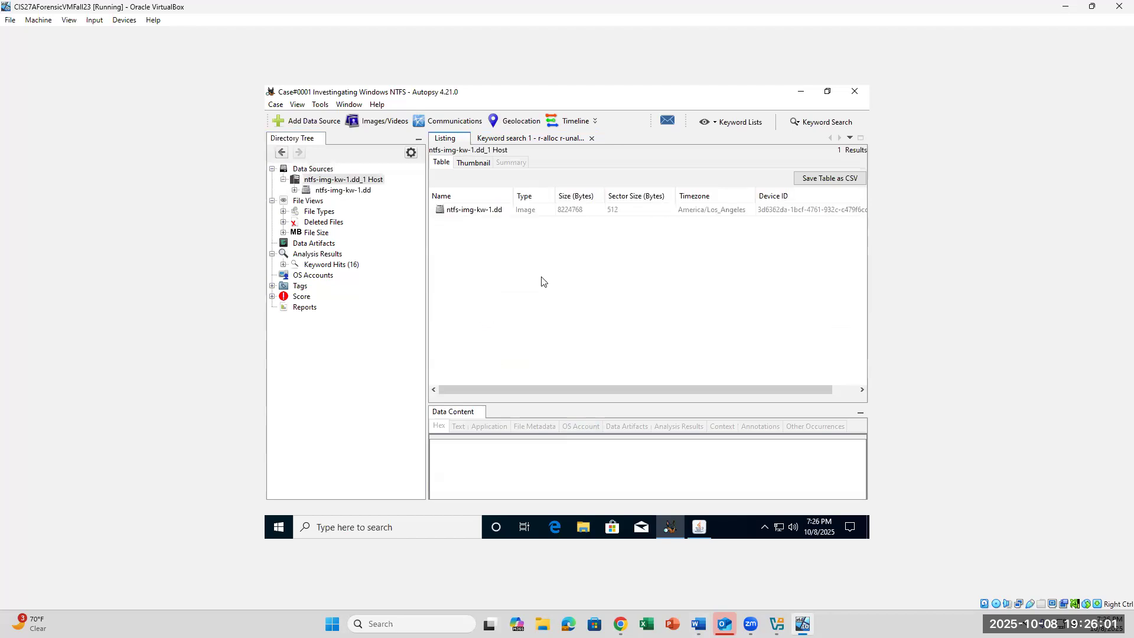
pyautogui.click(478, 211)
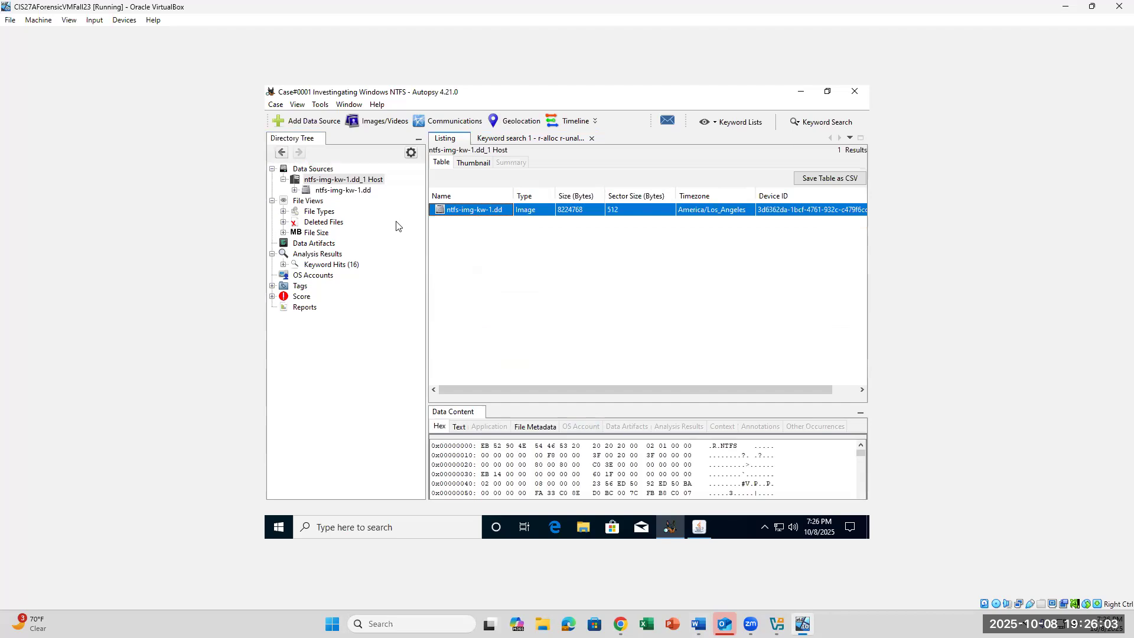
# Open the Case#0001 keyword hits in the analysis results and examine the n-alloc hit and the per-keyword list.
pyautogui.click(323, 266)
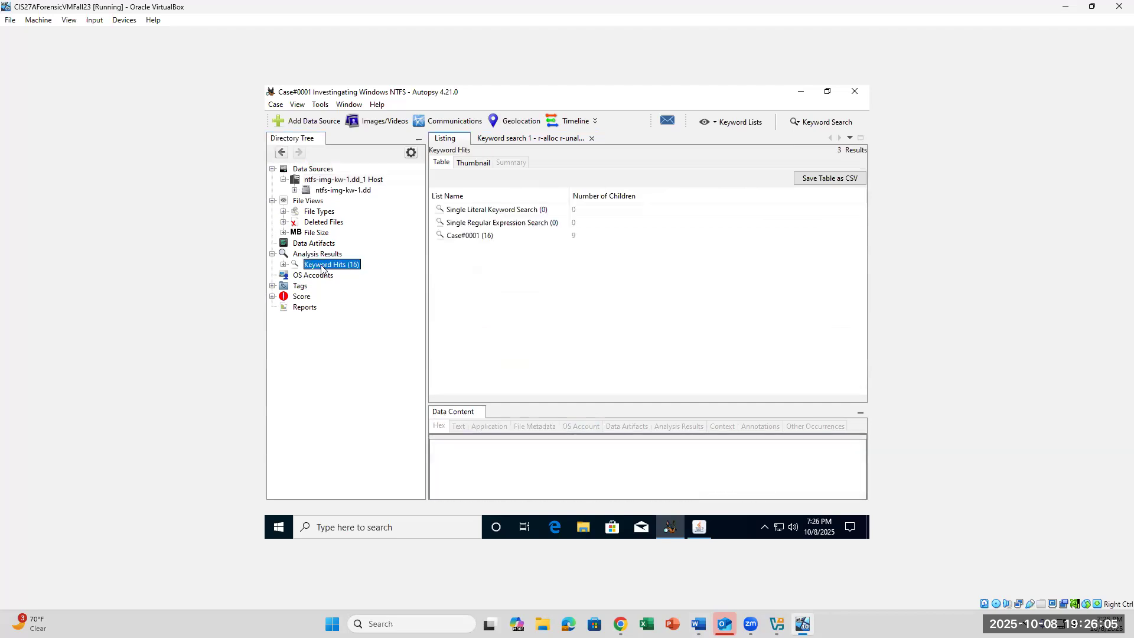
pyautogui.doubleClick(472, 239)
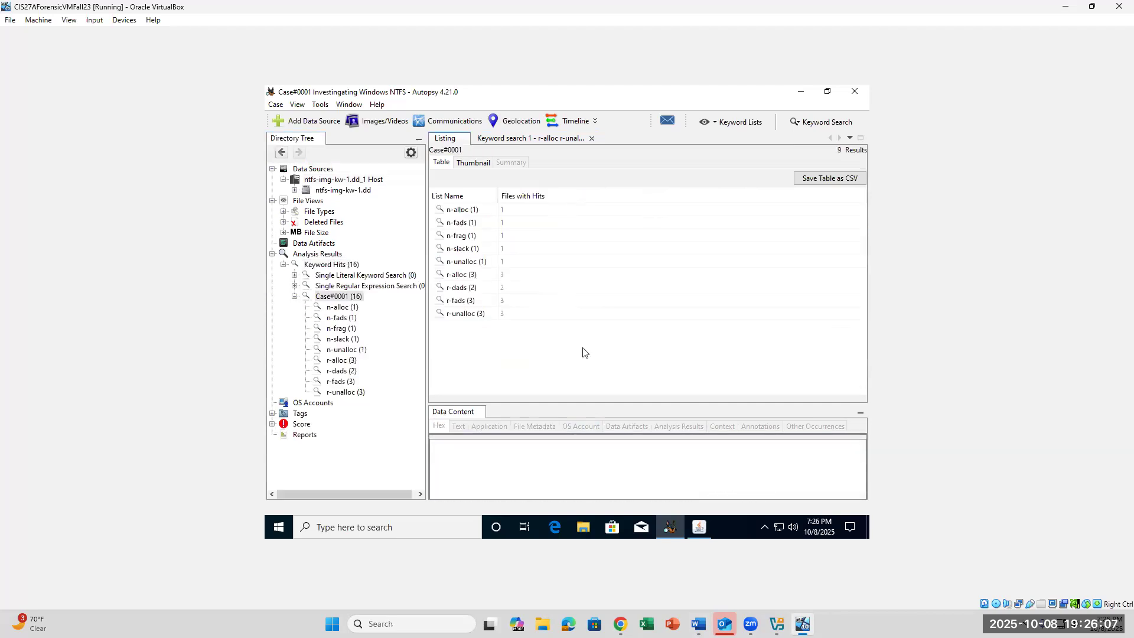
pyautogui.click(334, 307)
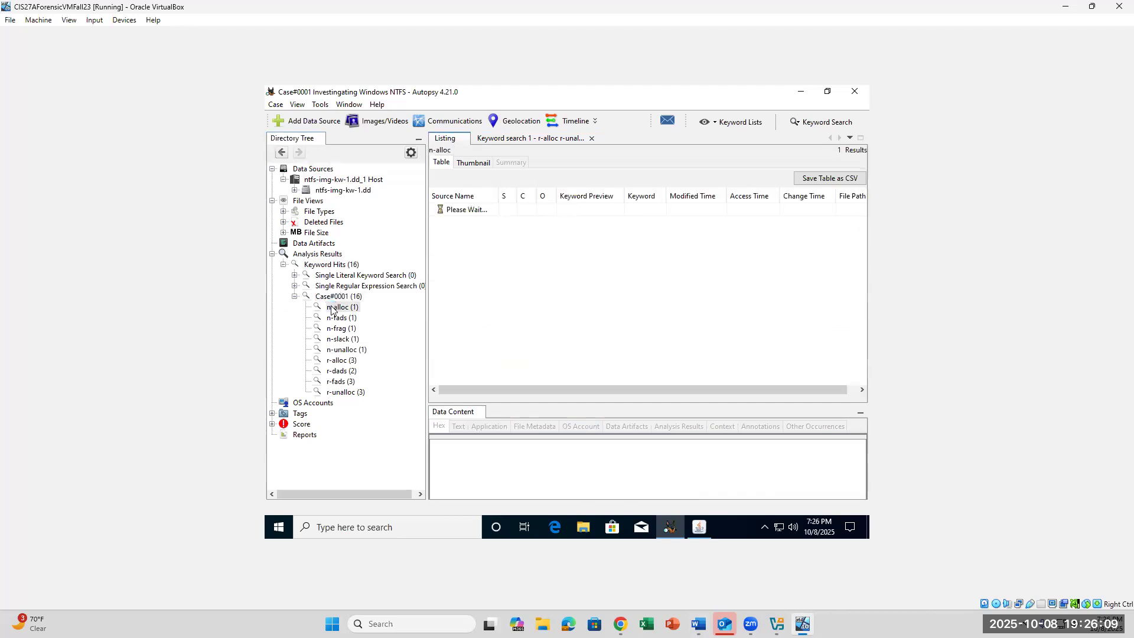
pyautogui.click(338, 297)
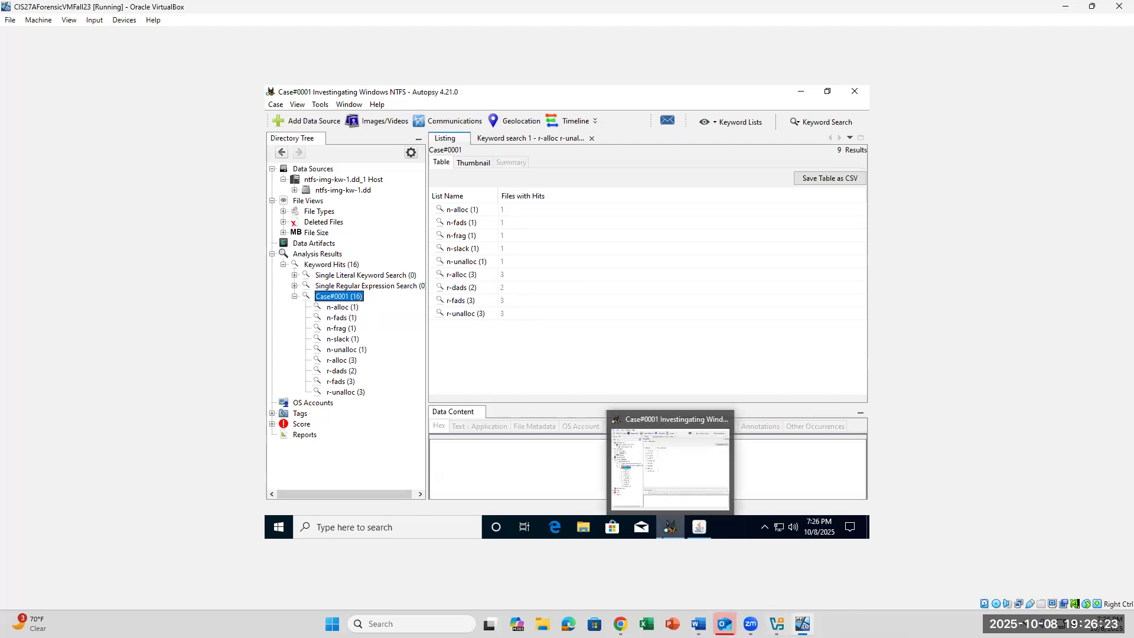
# Recheck the lab questions in Word and compare the Keyword Hits, Case#0001 and Analysis Results listings in Autopsy.
pyautogui.click(699, 624)
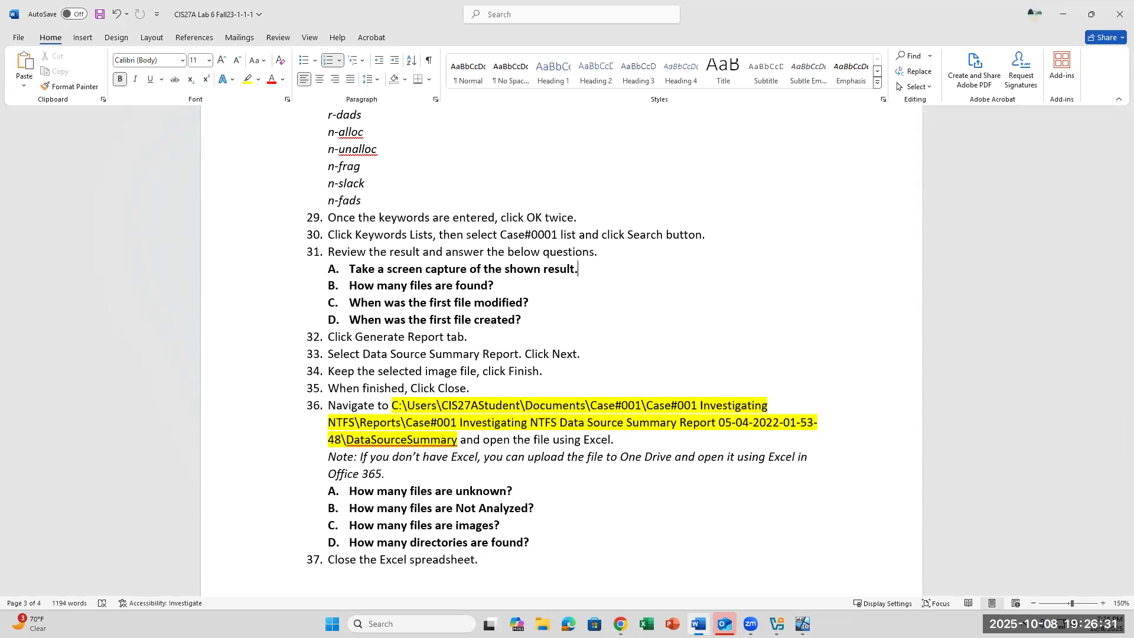
pyautogui.click(698, 624)
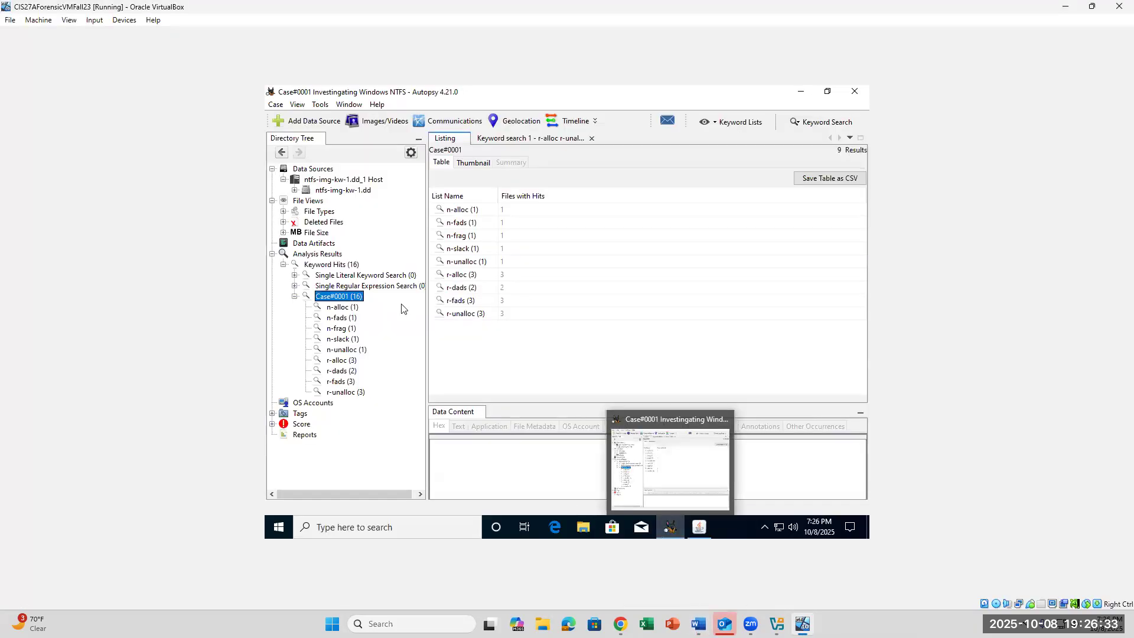
pyautogui.click(332, 267)
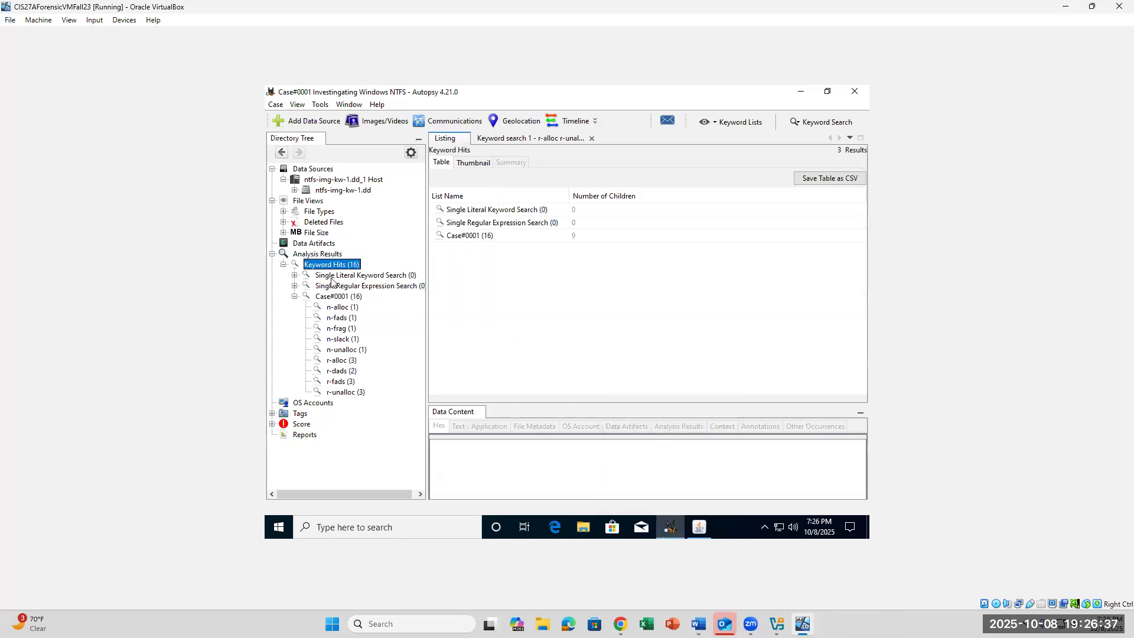
pyautogui.click(332, 278)
pyautogui.click(331, 268)
pyautogui.click(339, 296)
pyautogui.click(322, 255)
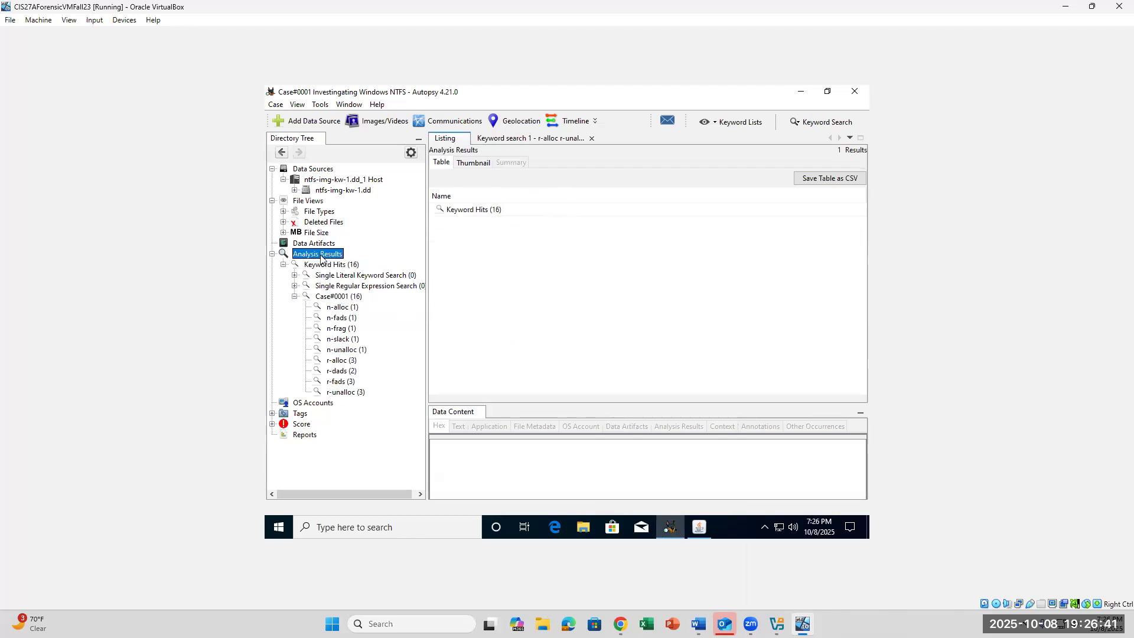
# List the contents of the ntfs-img-kw-1.dd image and examine its files and timestamps.
pyautogui.click(320, 180)
pyautogui.click(325, 191)
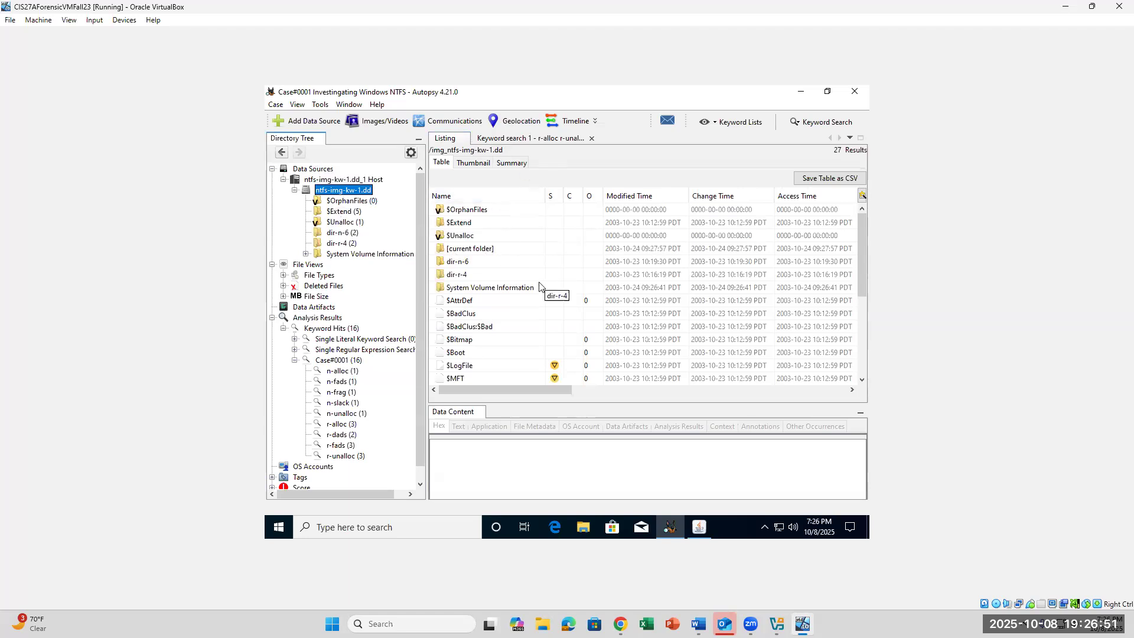
pyautogui.scroll(-4, 540, 287)
pyautogui.scroll(4, 539, 286)
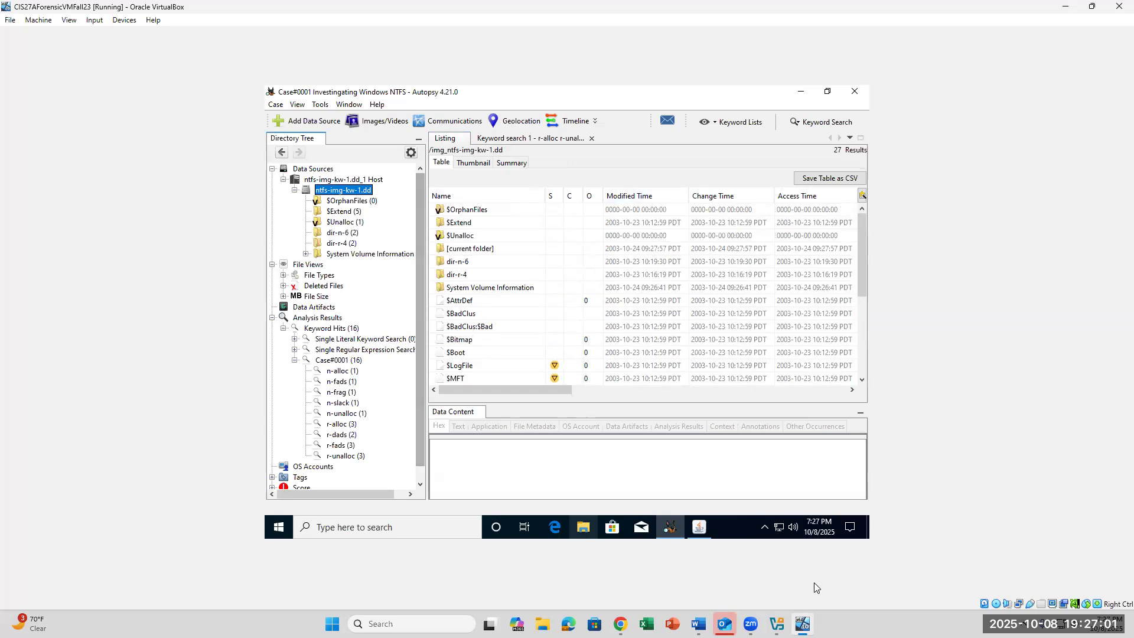
# Reread the Word lab questions on the number of files and the first file's modified and created times, and return to Autopsy.
pyautogui.click(698, 624)
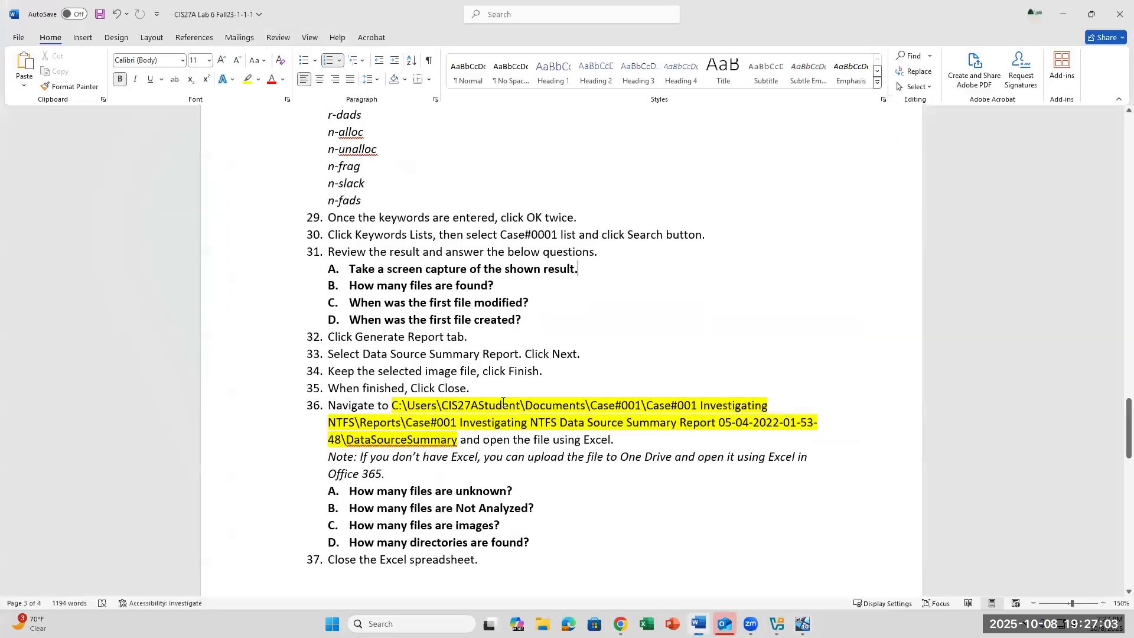
pyautogui.moveTo(527, 286); pyautogui.dragTo(557, 310)
pyautogui.click(555, 332)
pyautogui.click(777, 624)
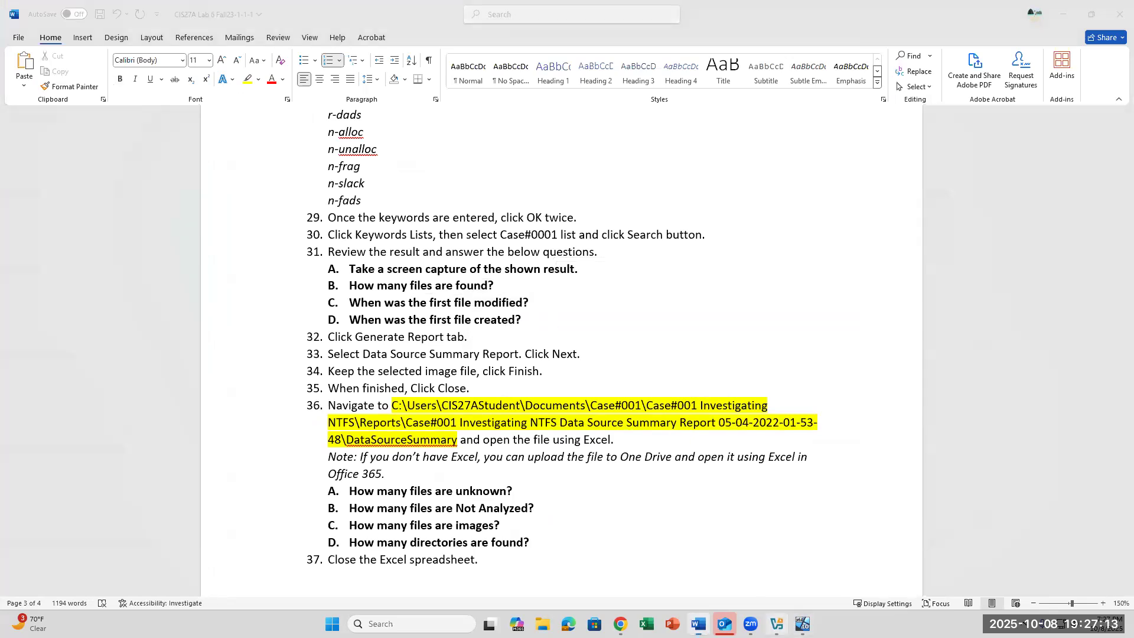
pyautogui.click(685, 219)
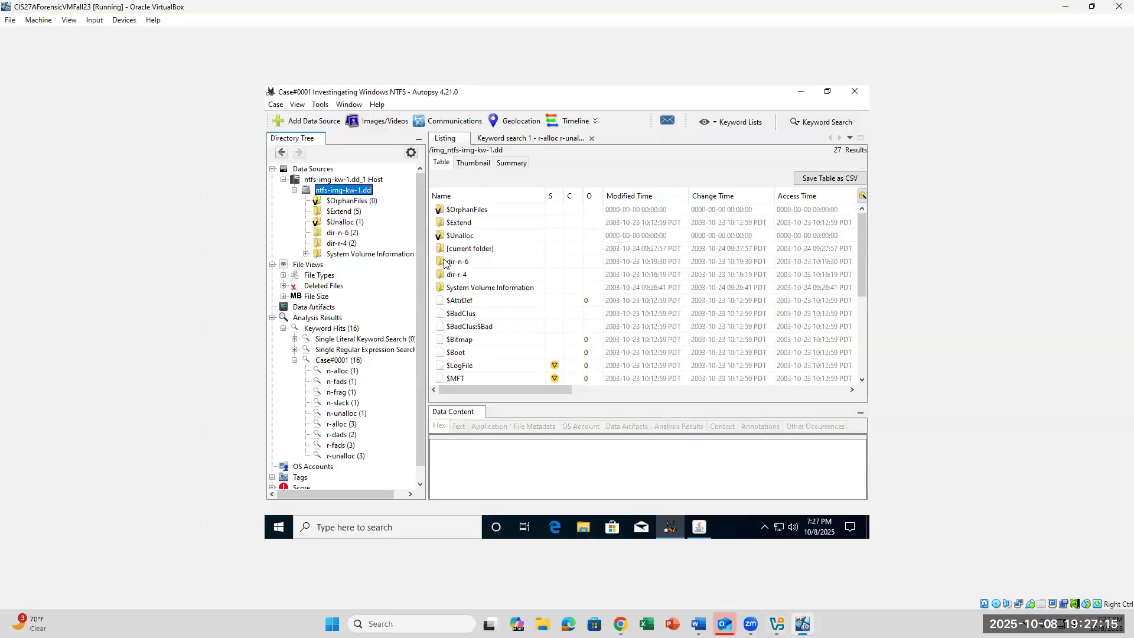
# Look through the image's complete file listing for the file count and the modified times.
pyautogui.scroll(-3, 469, 306)
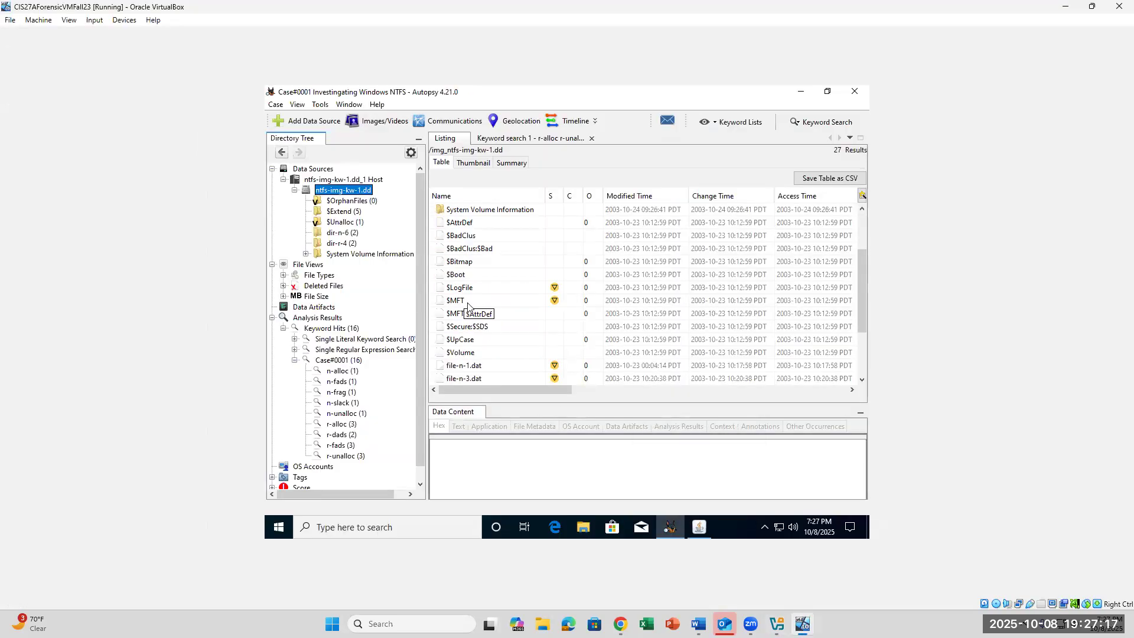
pyautogui.scroll(-2, 469, 306)
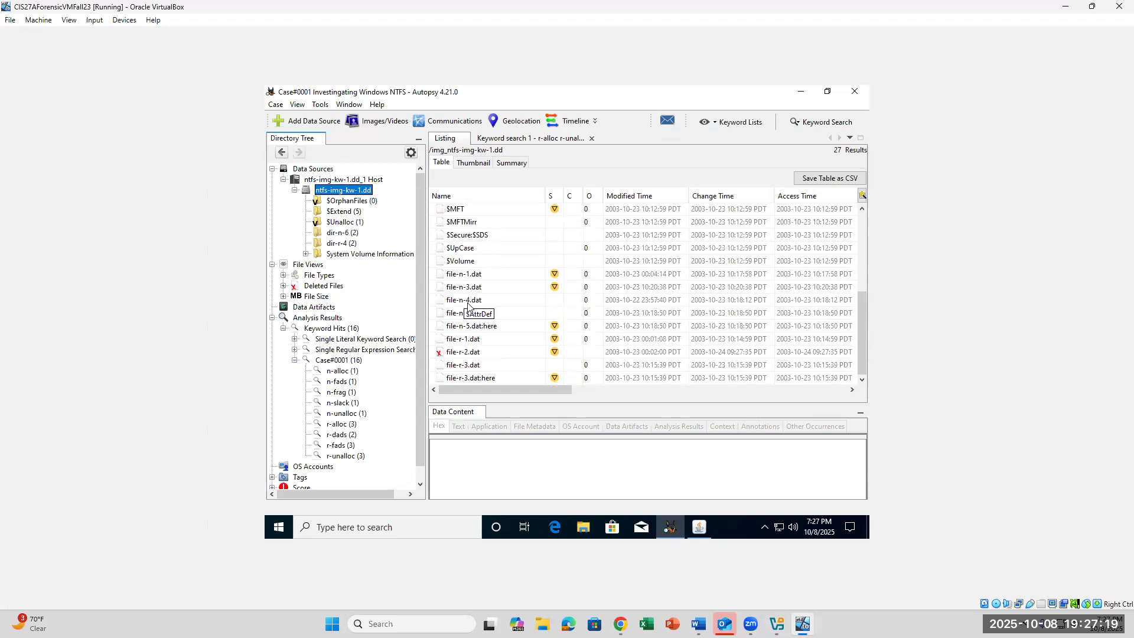
pyautogui.scroll(5, 469, 306)
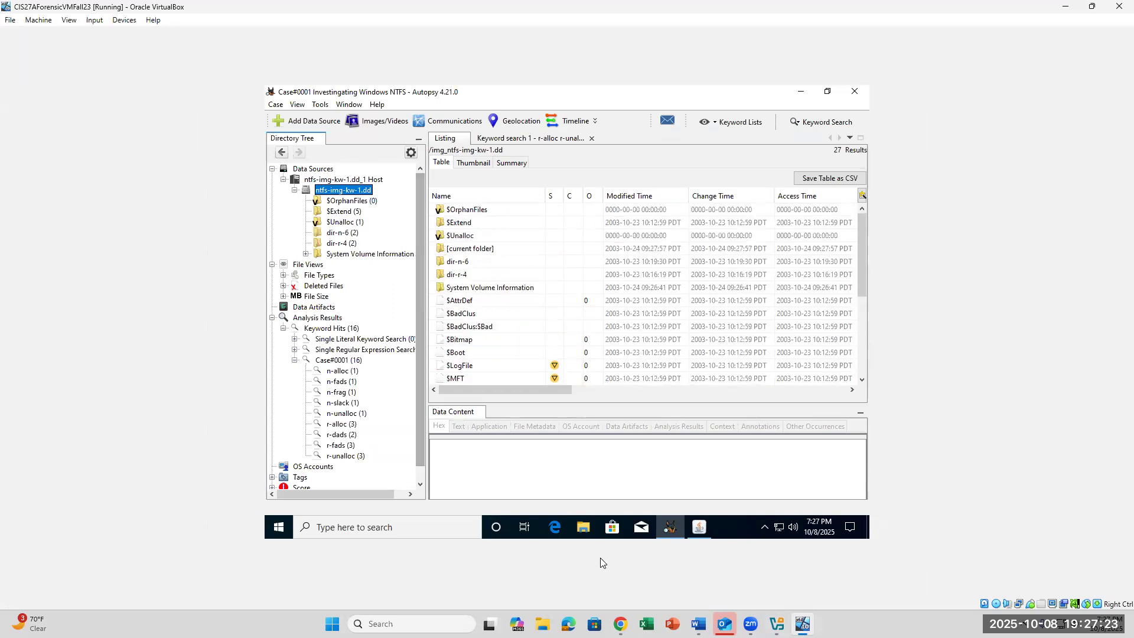
# Generate a Data Source Summary Report for the ntfs-img-kw-1.dd image, checking the report instructions in the Word lab document.
pyautogui.click(320, 105)
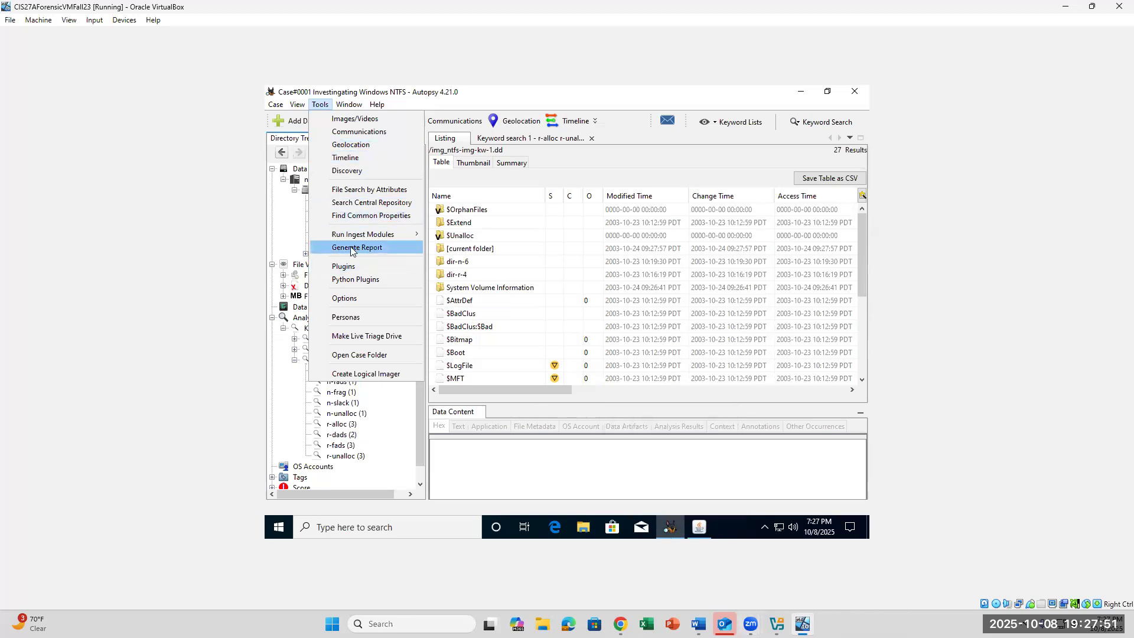
pyautogui.press('Return')
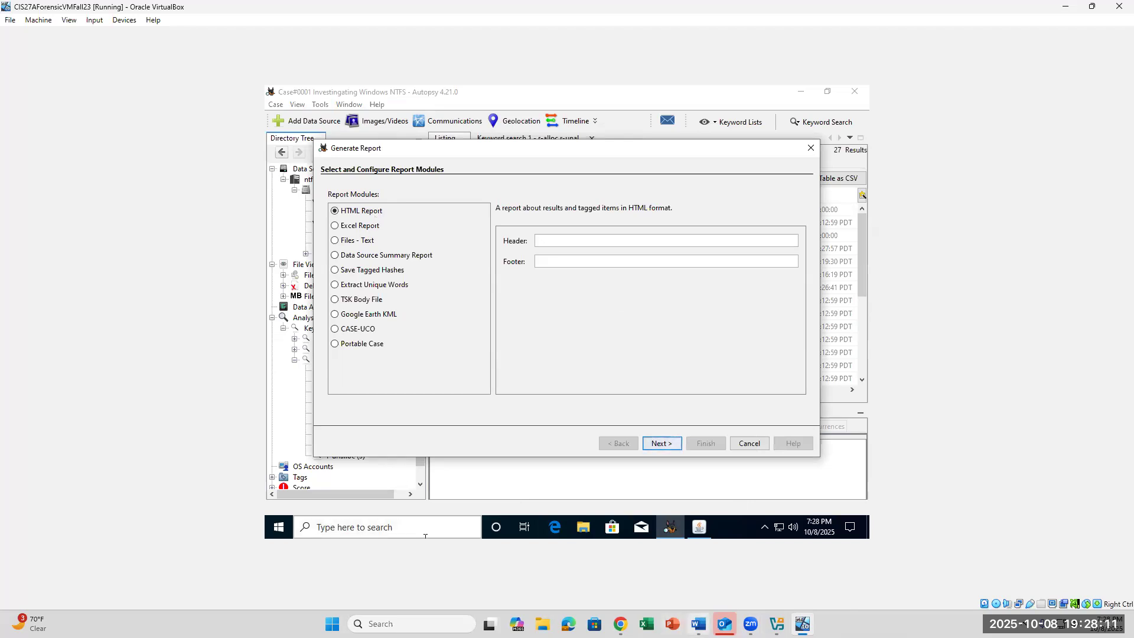
pyautogui.hotkey('alt', 'Tab')
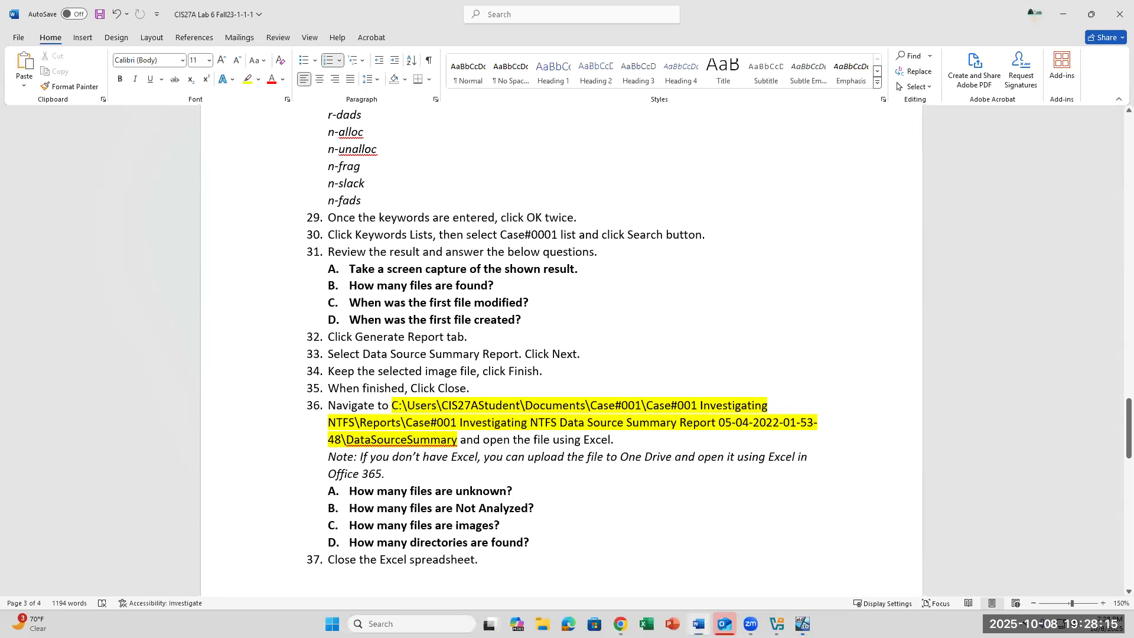
pyautogui.hotkey('alt', 'Tab')
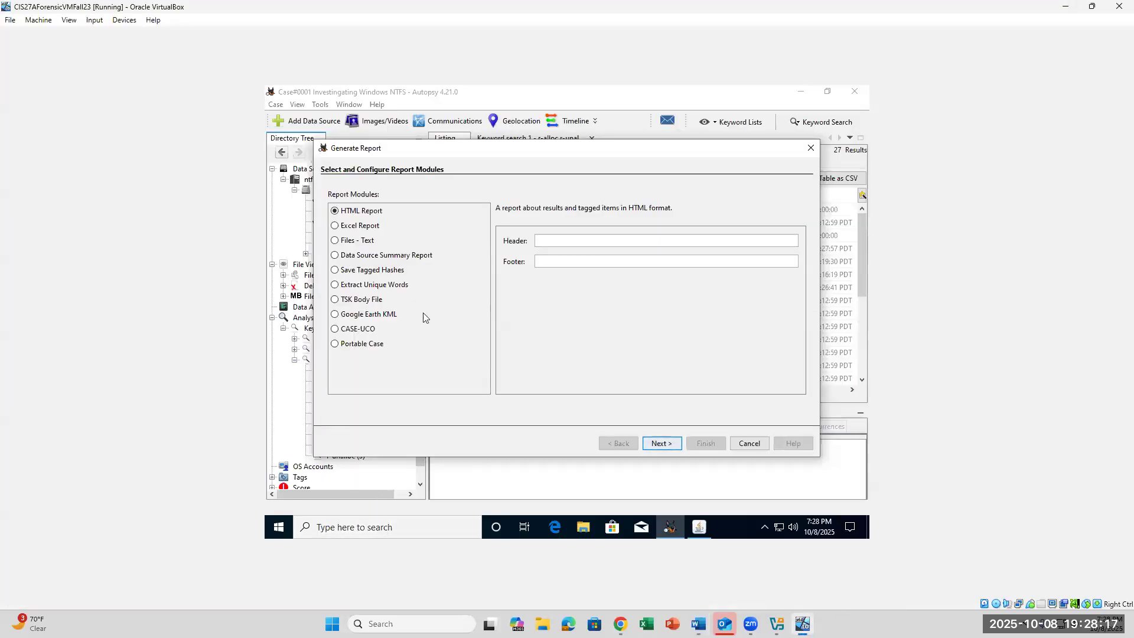
pyautogui.click(337, 257)
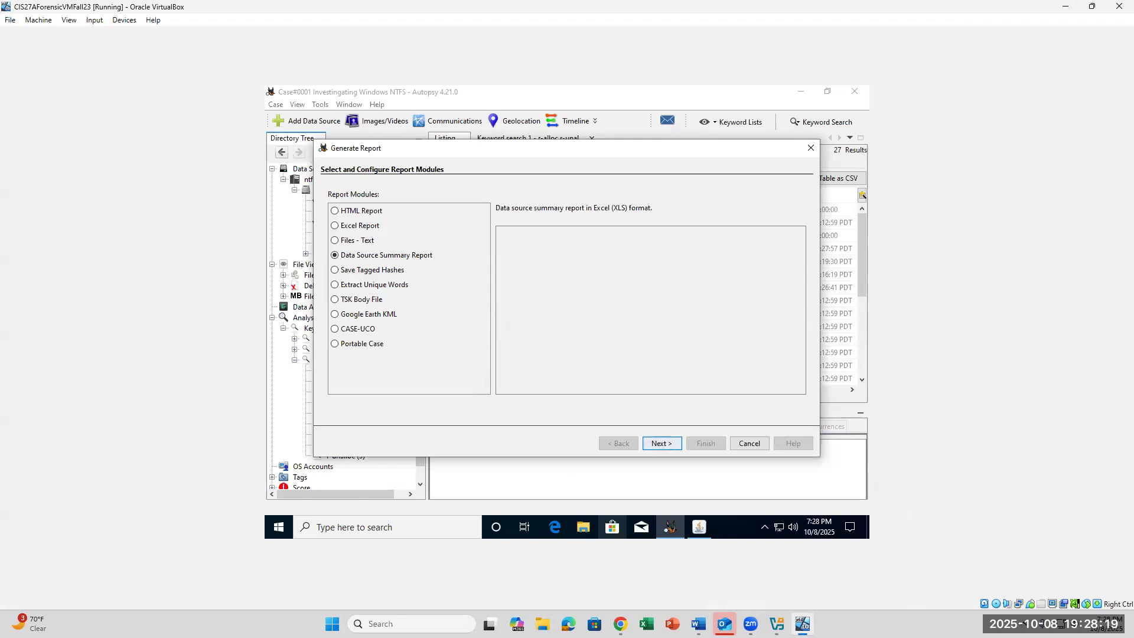
pyautogui.click(698, 624)
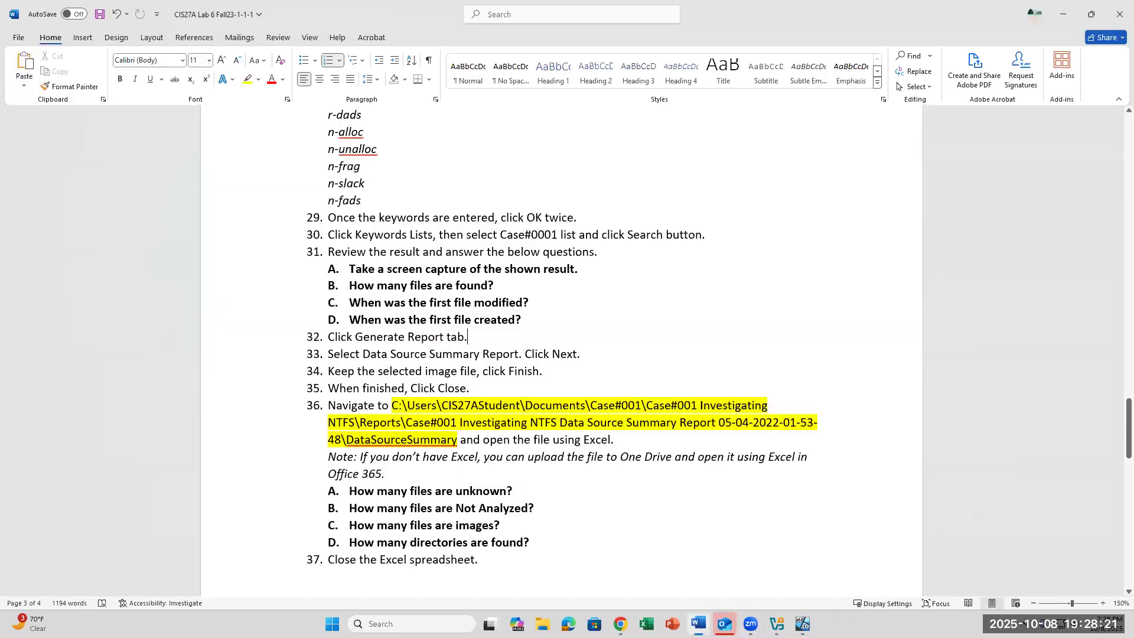
pyautogui.click(699, 624)
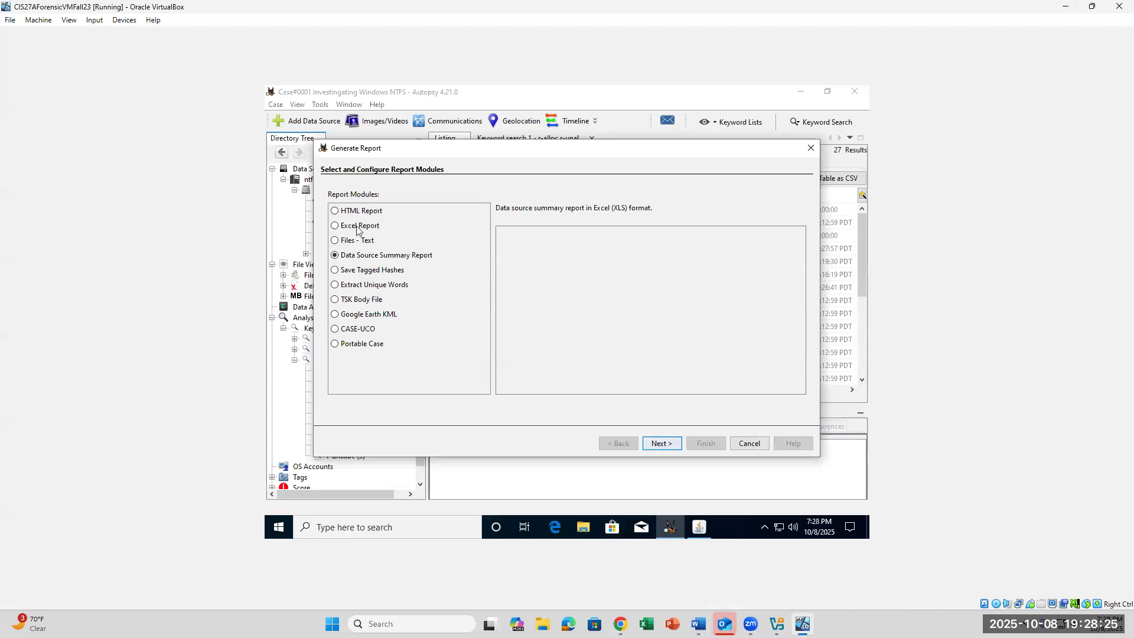
pyautogui.click(661, 443)
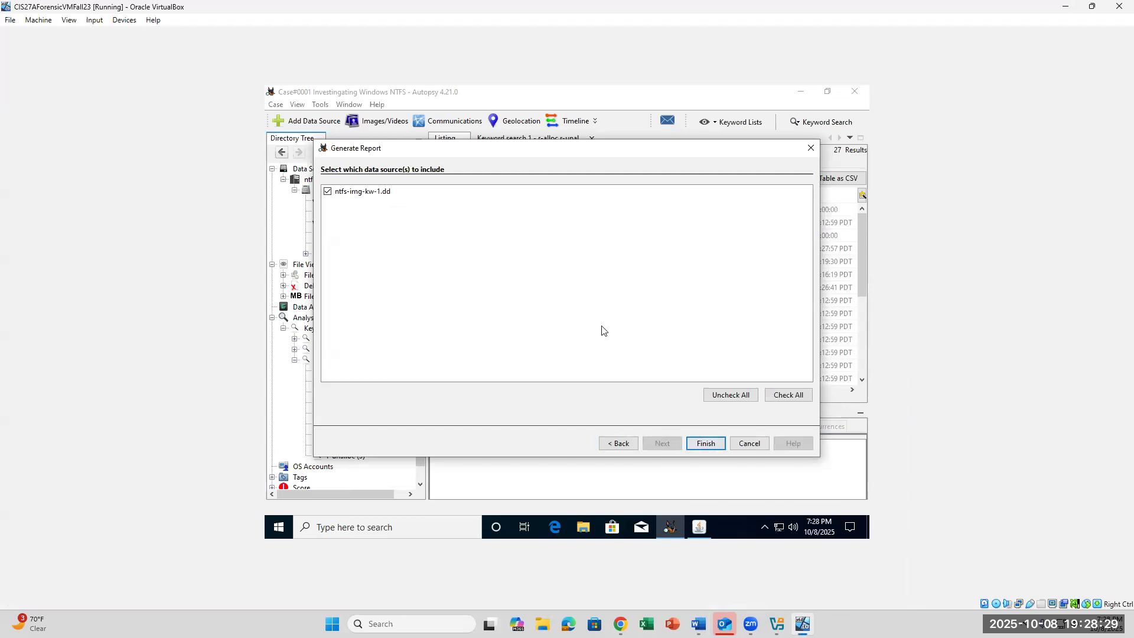
pyautogui.click(708, 445)
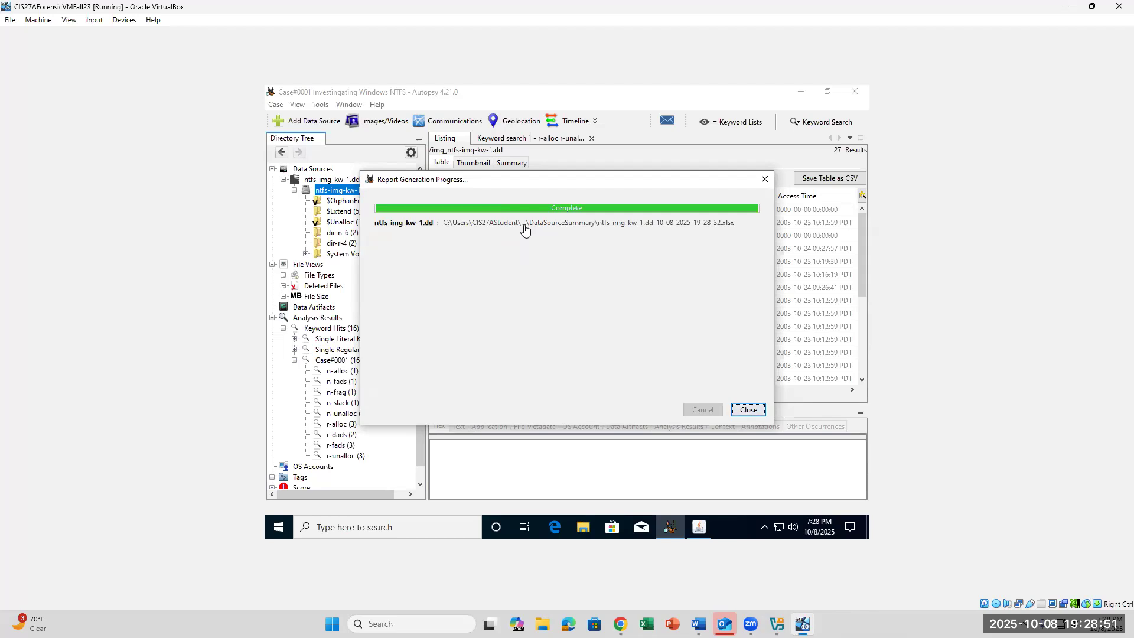
# Try to open the generated .xlsx report from the report results, dismiss the app chooser and show the report folder.
pyautogui.click(524, 224)
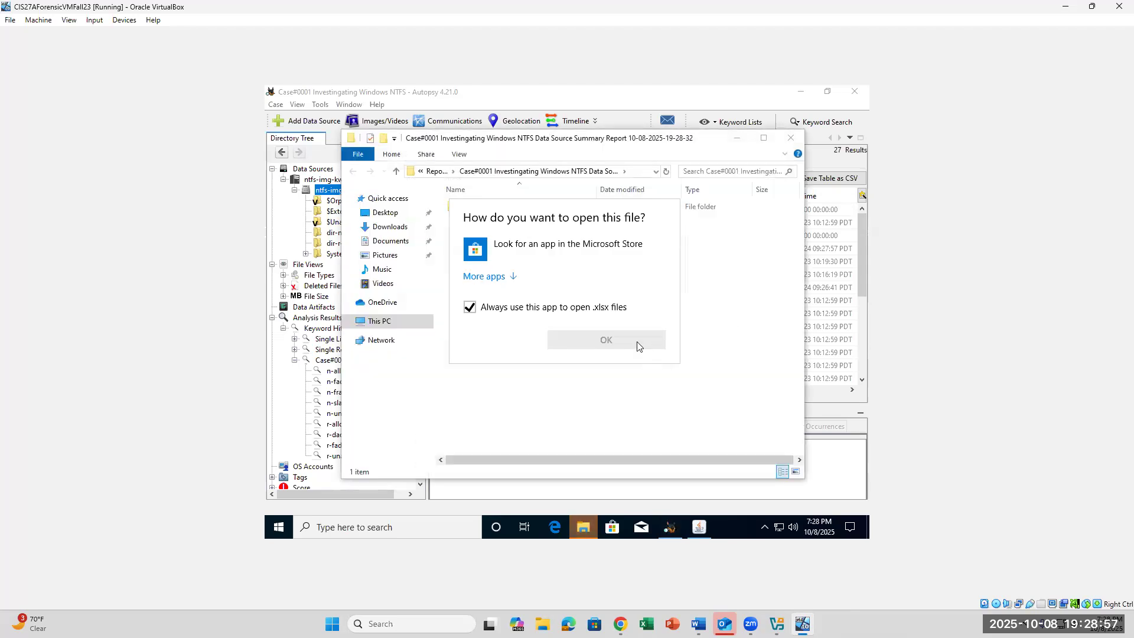
pyautogui.click(747, 296)
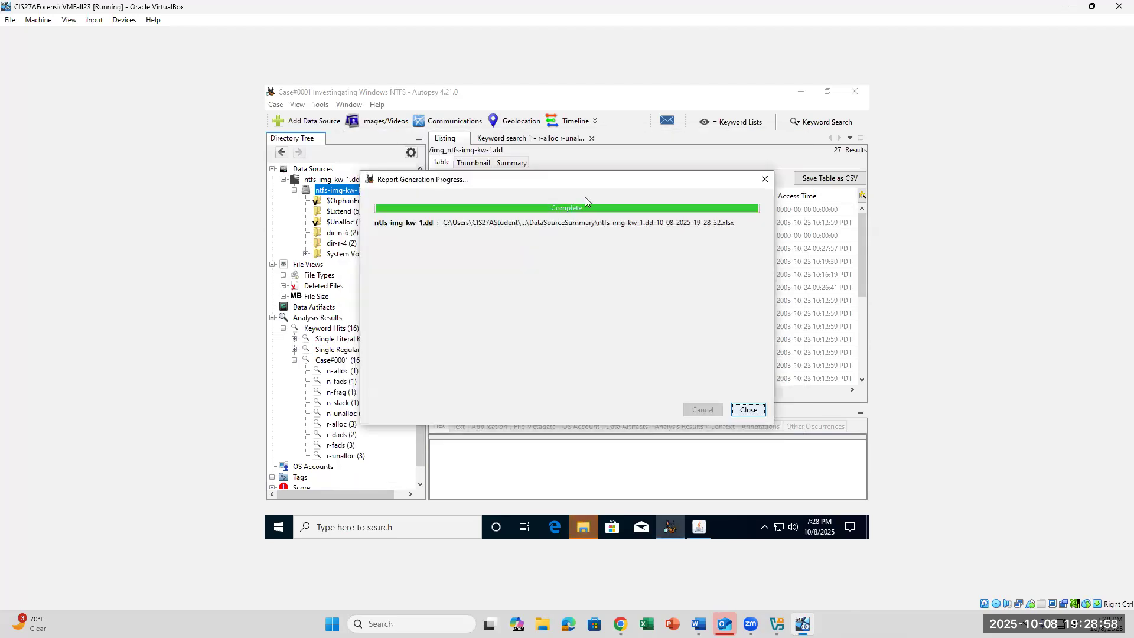
pyautogui.click(613, 224)
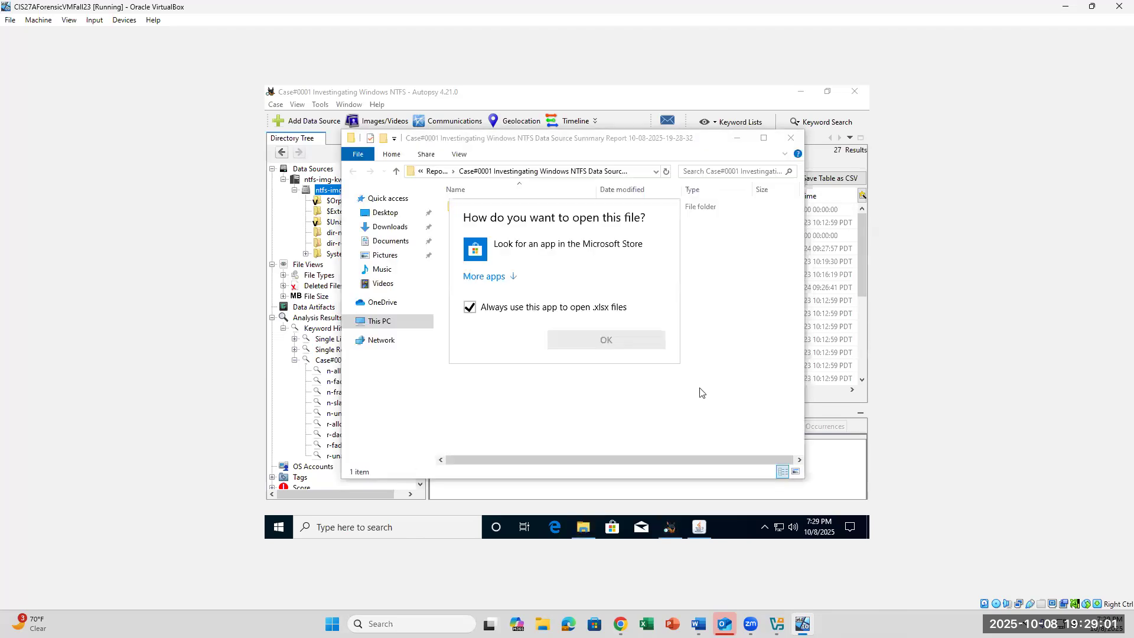
pyautogui.click(500, 278)
pyautogui.click(734, 289)
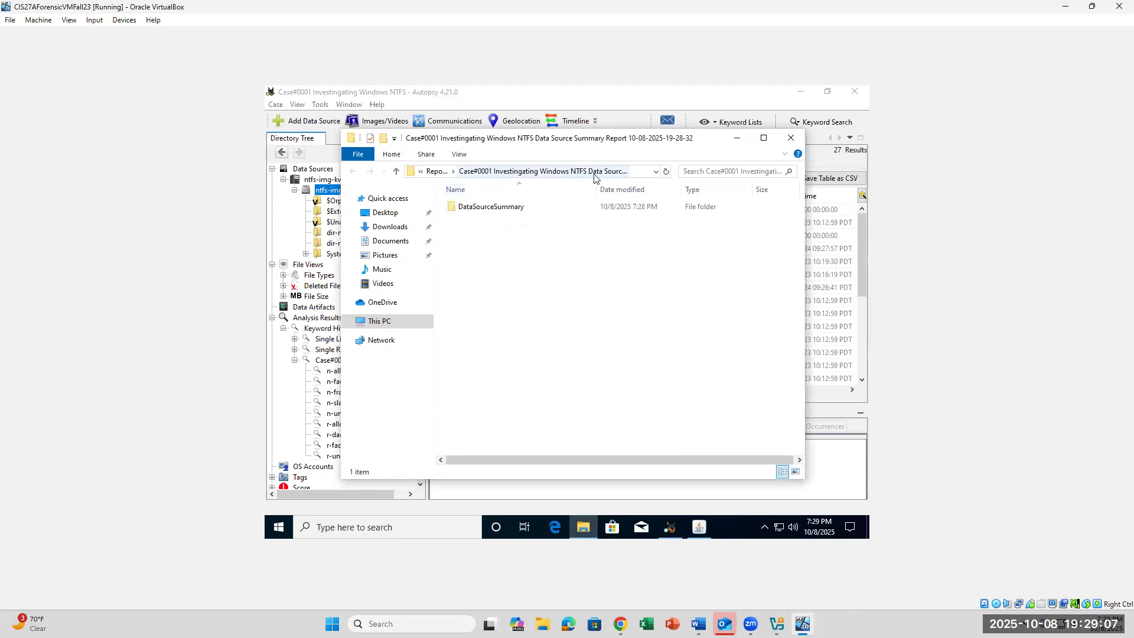
# Open the DataSourceSummary folder, copy the .xlsx report file and look under This PC for a destination drive.
pyautogui.doubleClick(532, 210)
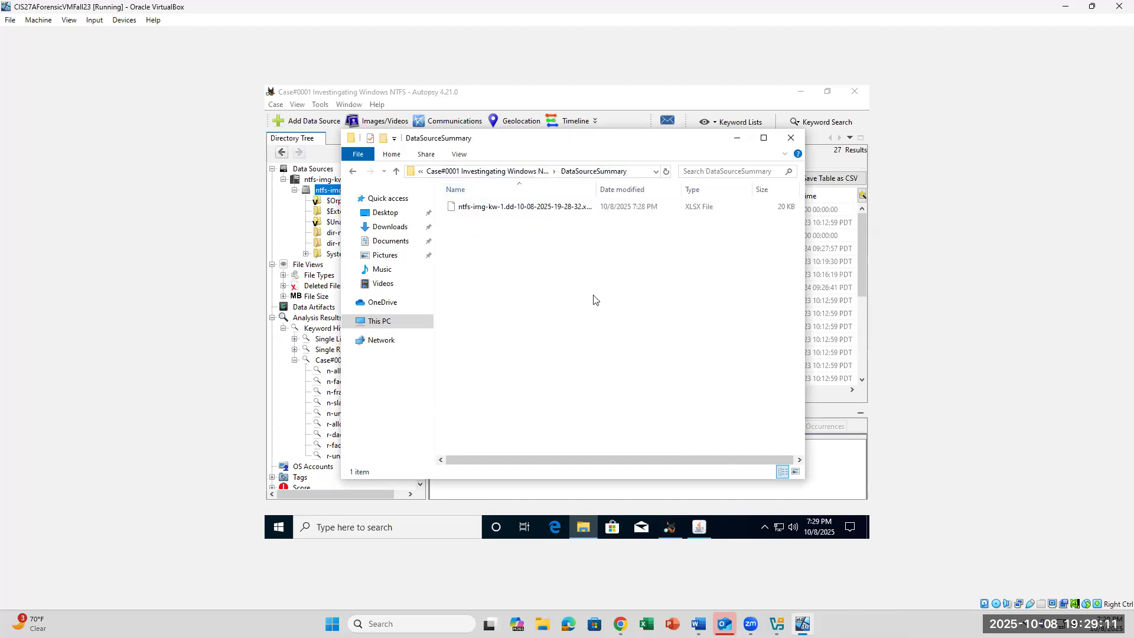
pyautogui.click(565, 213)
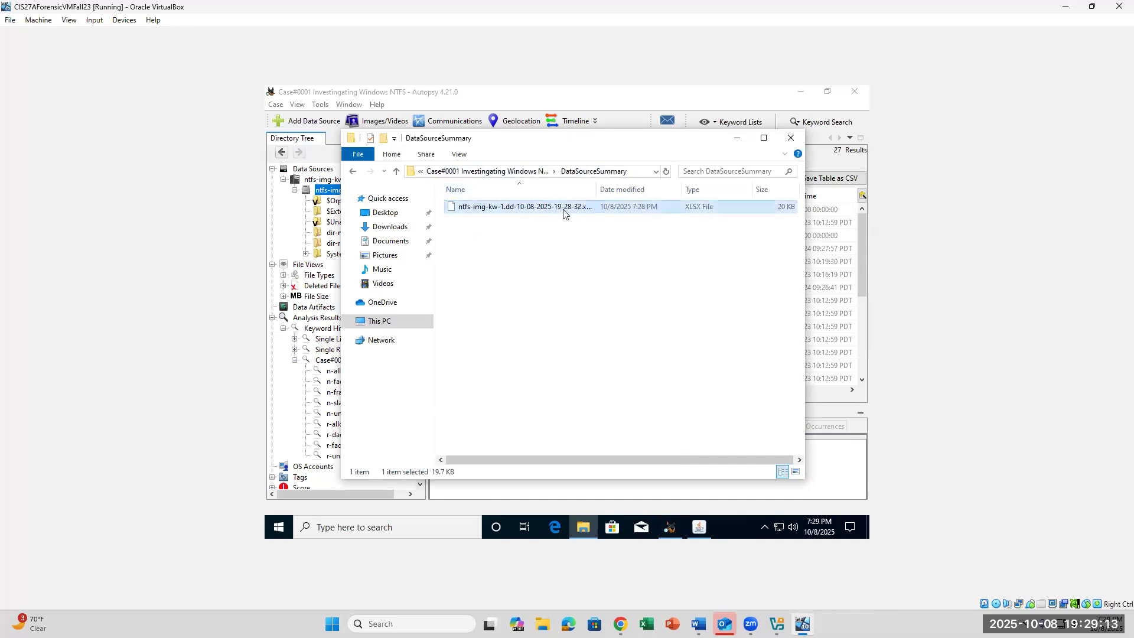
pyautogui.rightClick(564, 211)
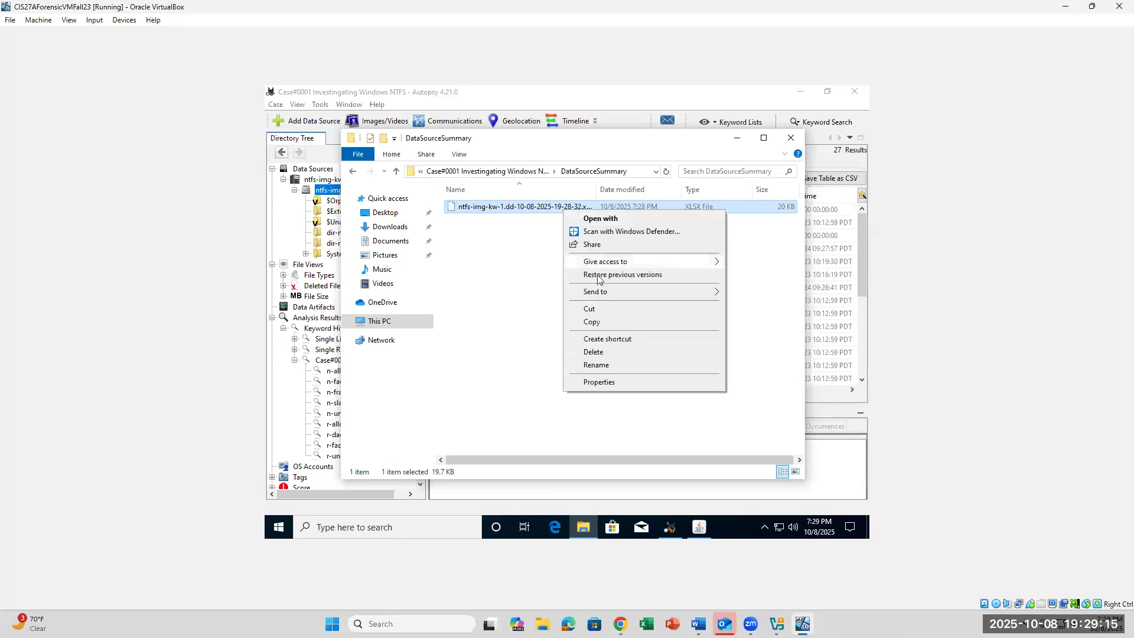
pyautogui.click(602, 323)
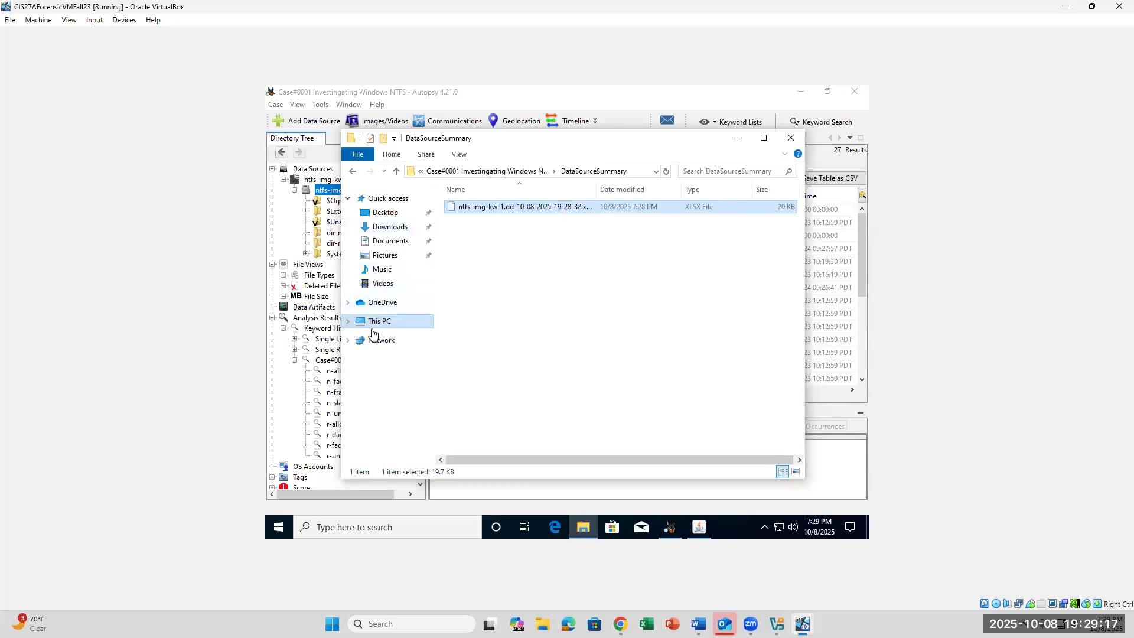
pyautogui.click(349, 322)
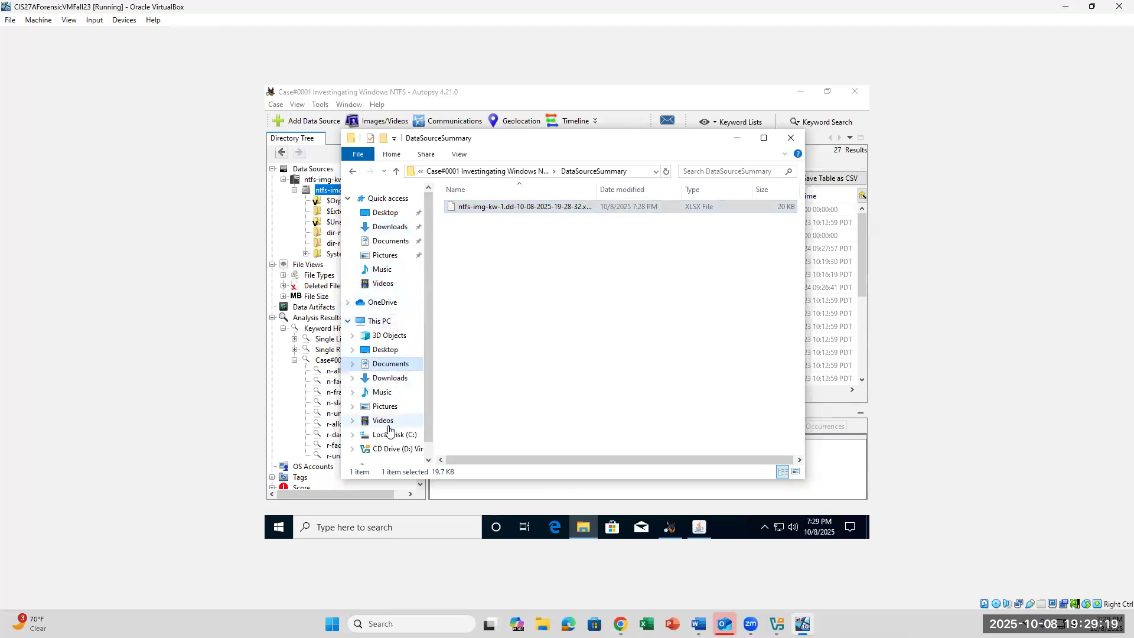
pyautogui.scroll(-1, 406, 386)
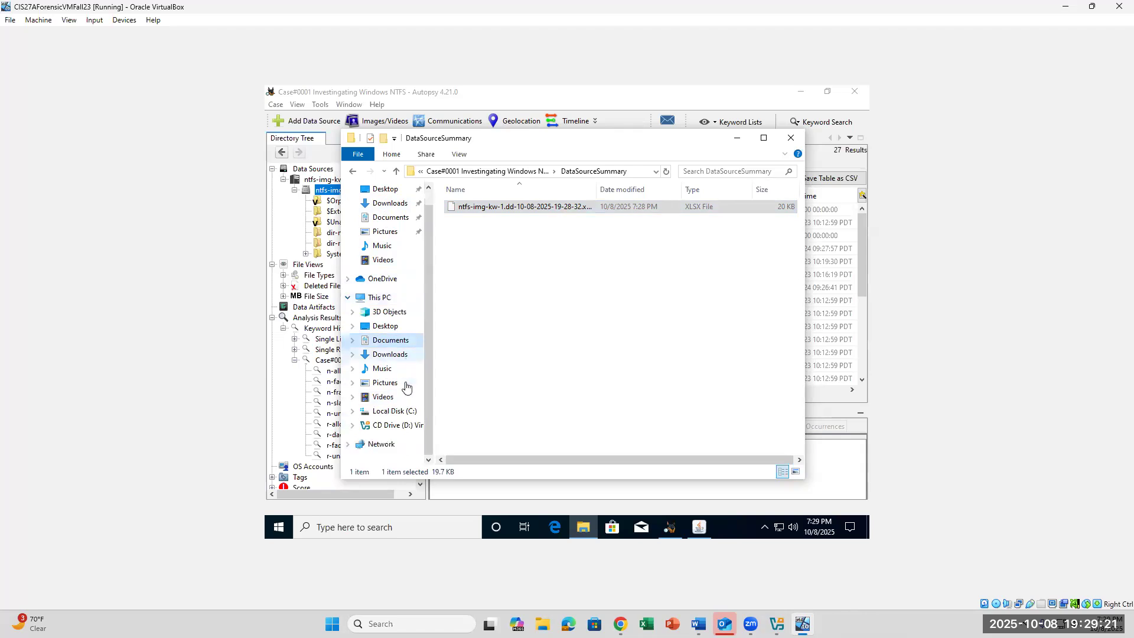
# Attach the PHD 3.0 Silicon-Power USB device to the virtual machine and return to the DataSourceSummary folder.
pyautogui.click(336, 93)
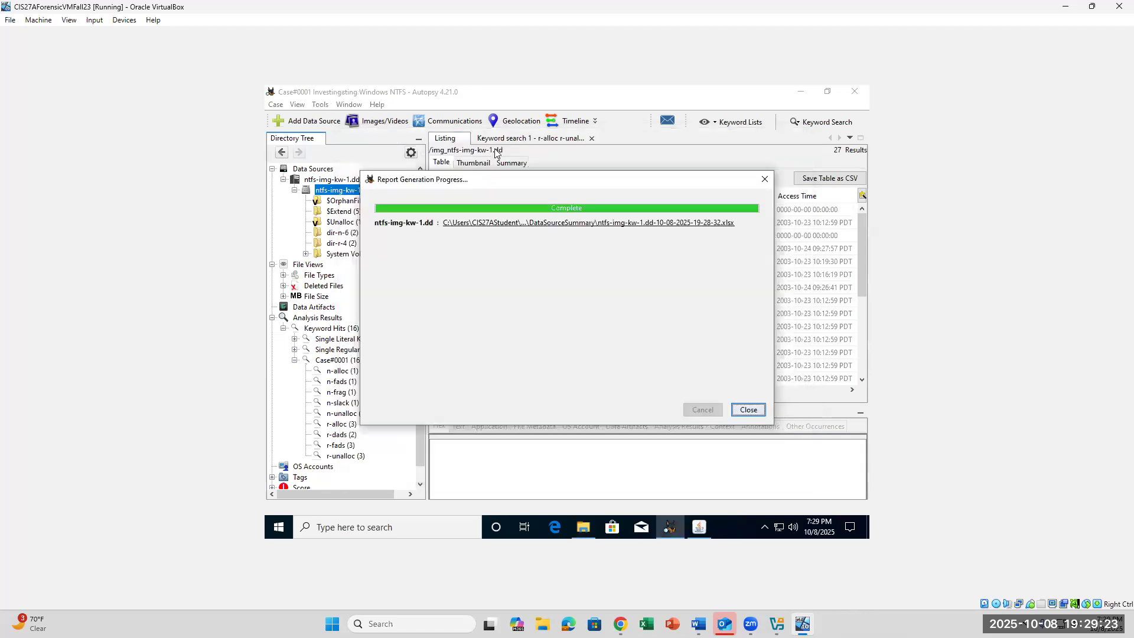
pyautogui.click(137, 21)
pyautogui.moveTo(166, 80)
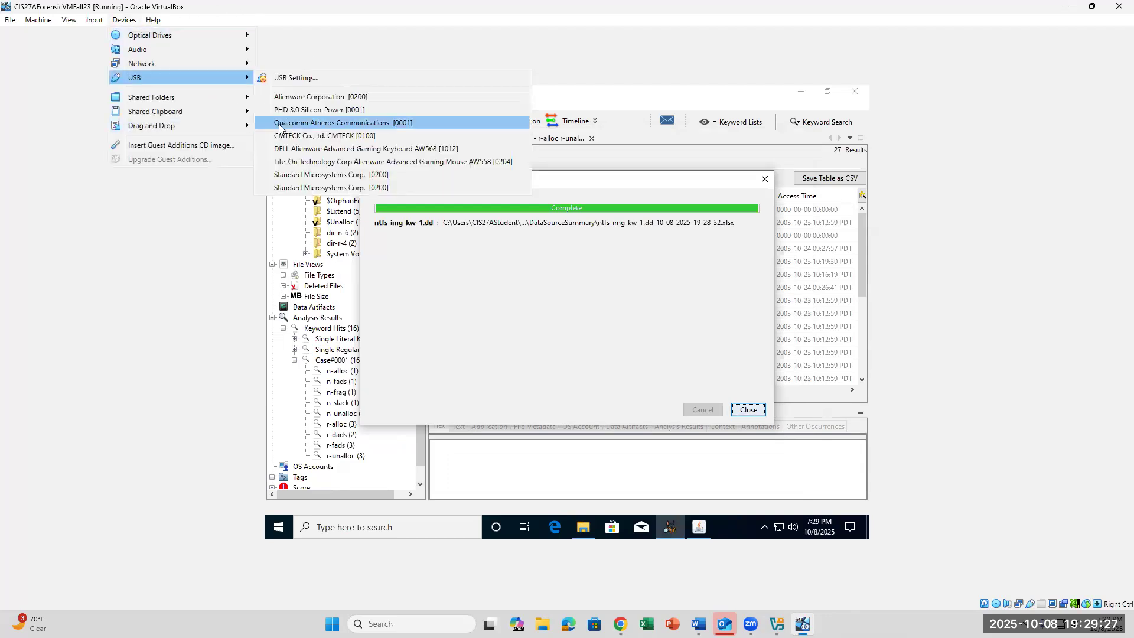
pyautogui.click(319, 109)
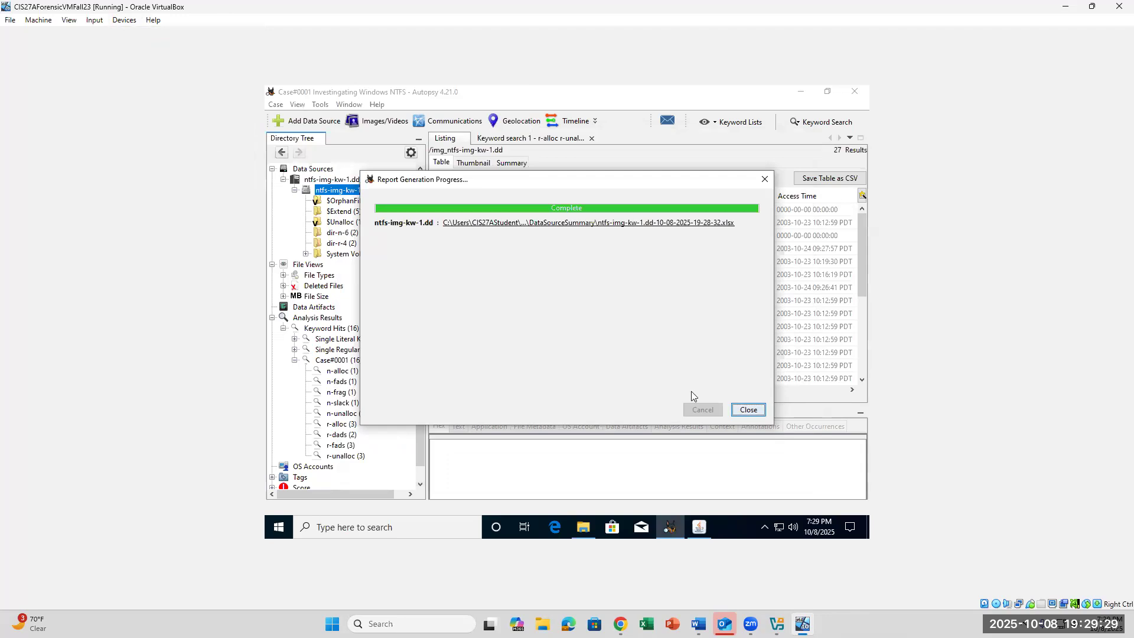
pyautogui.click(697, 527)
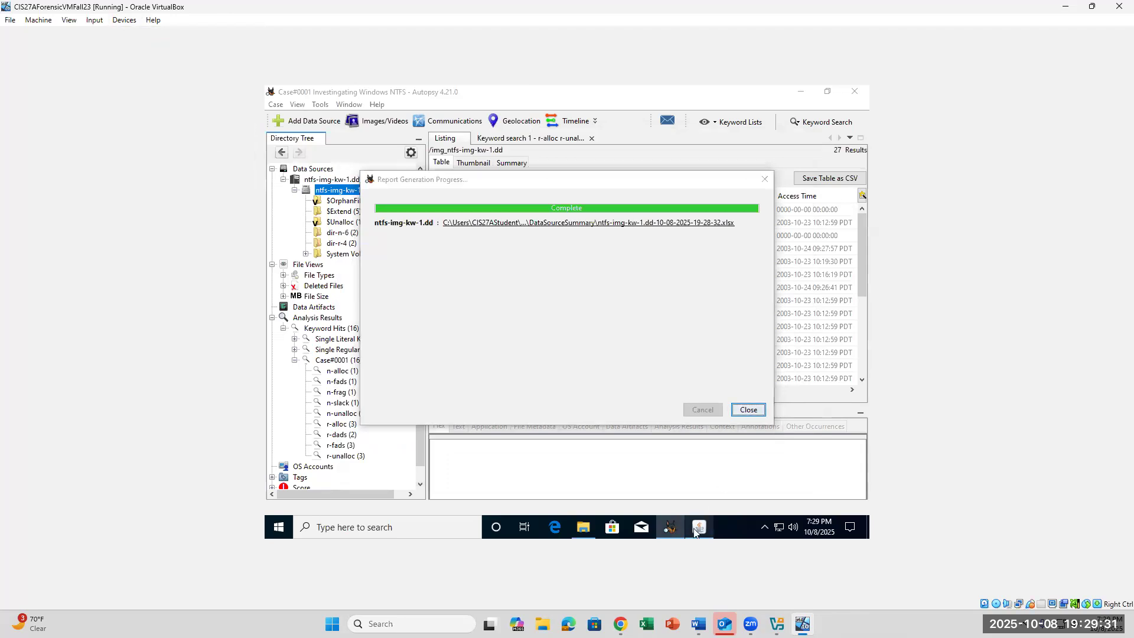
pyautogui.click(736, 410)
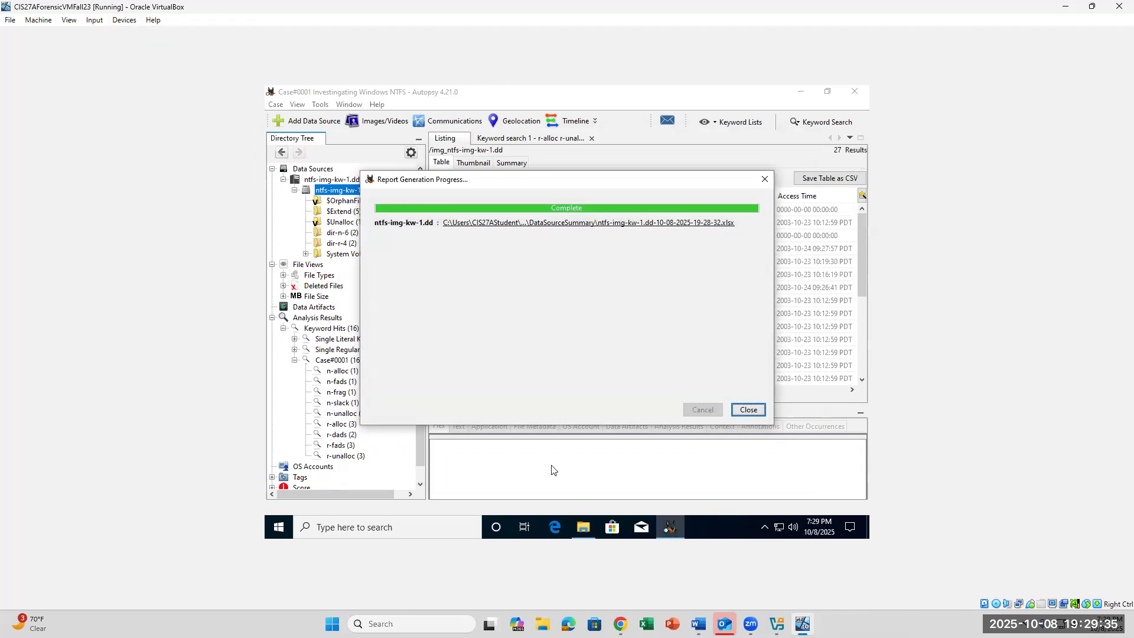
pyautogui.click(588, 223)
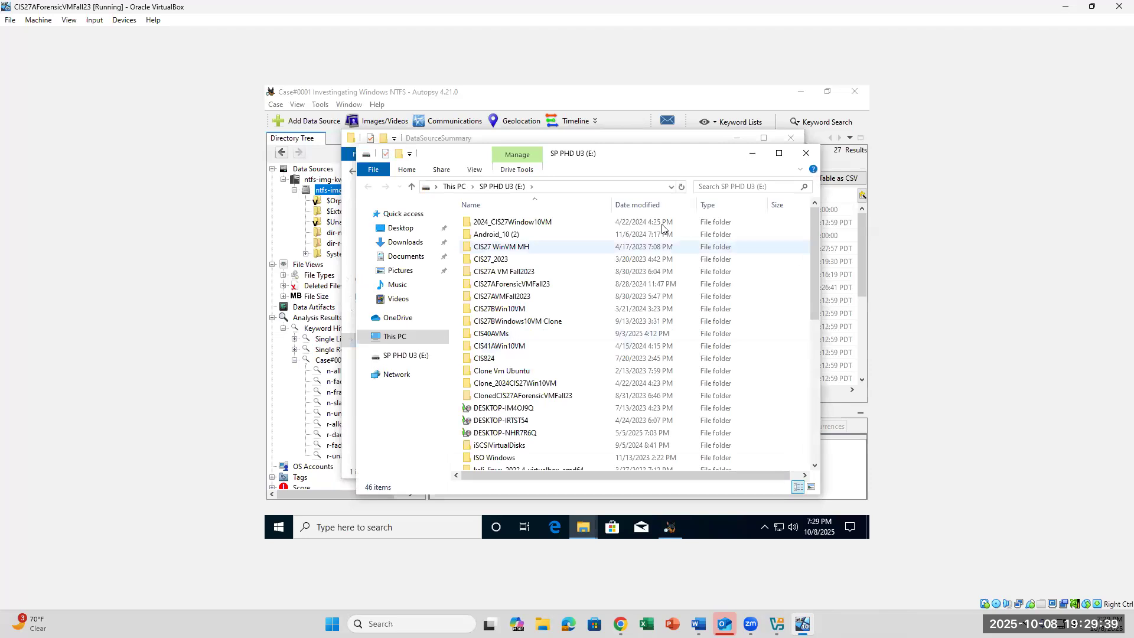
pyautogui.click(754, 157)
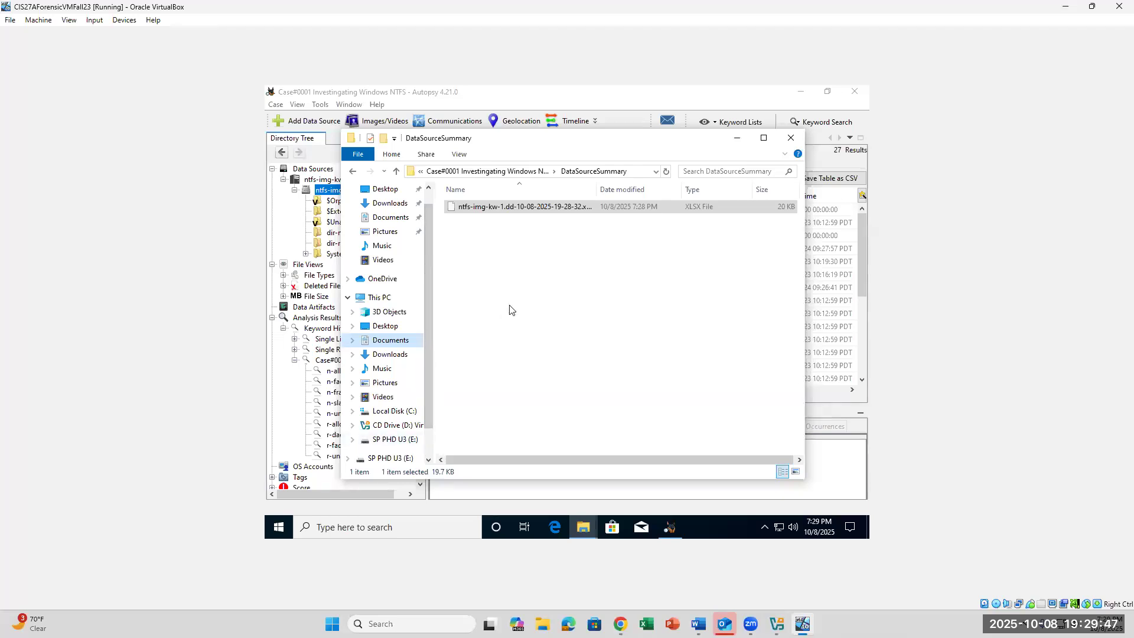
pyautogui.rightClick(504, 207)
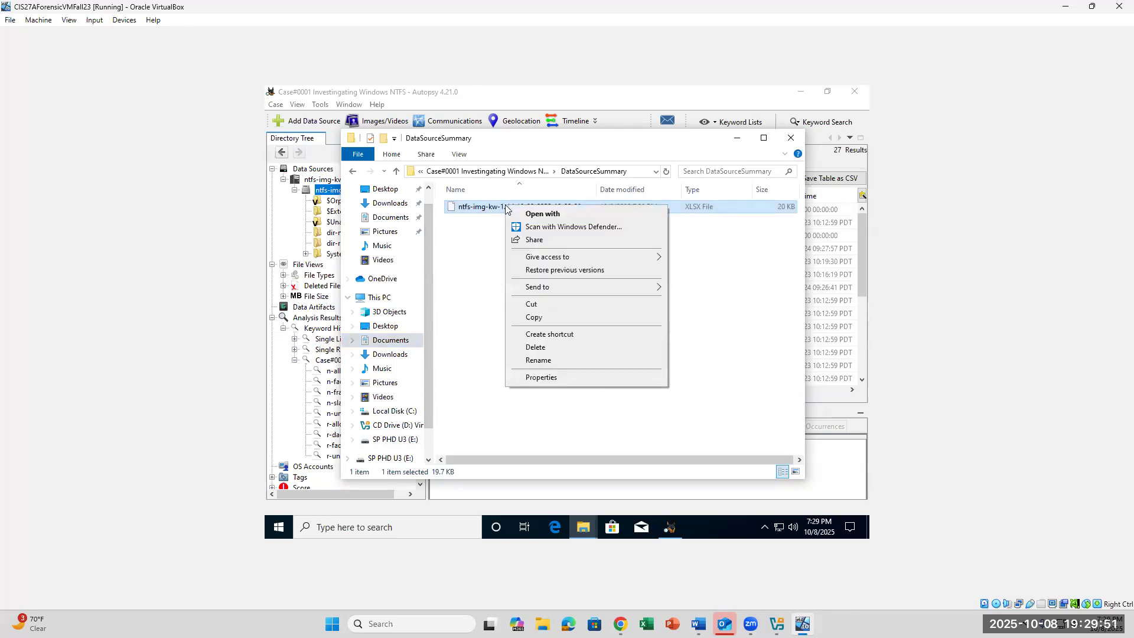
pyautogui.click(535, 317)
pyautogui.click(391, 439)
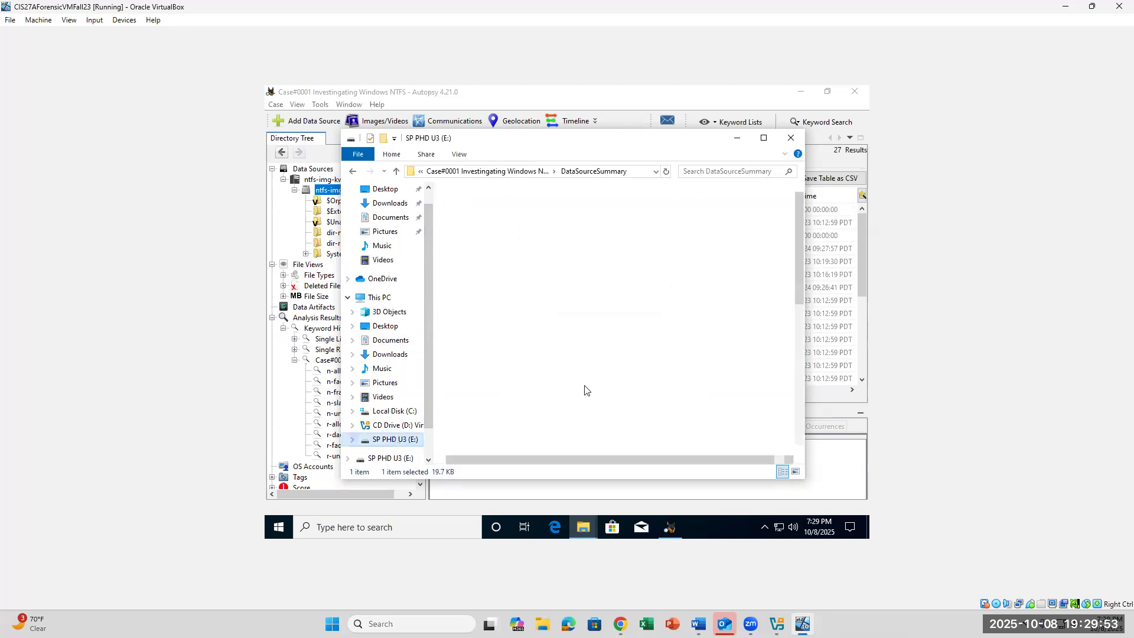
pyautogui.scroll(-9, 677, 317)
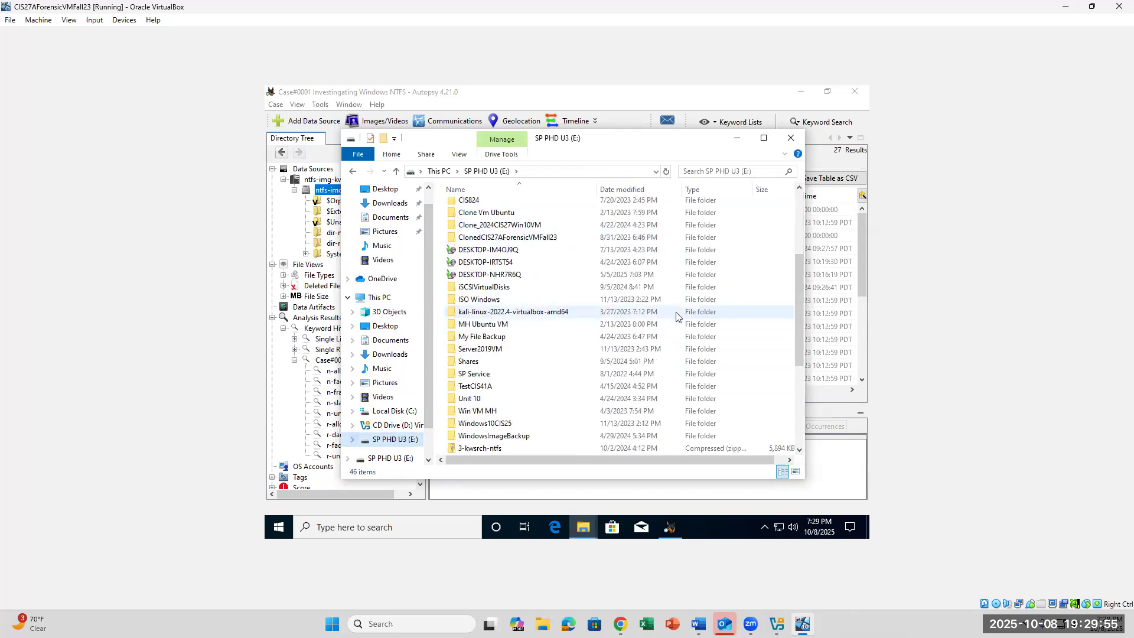
pyautogui.scroll(-1, 677, 317)
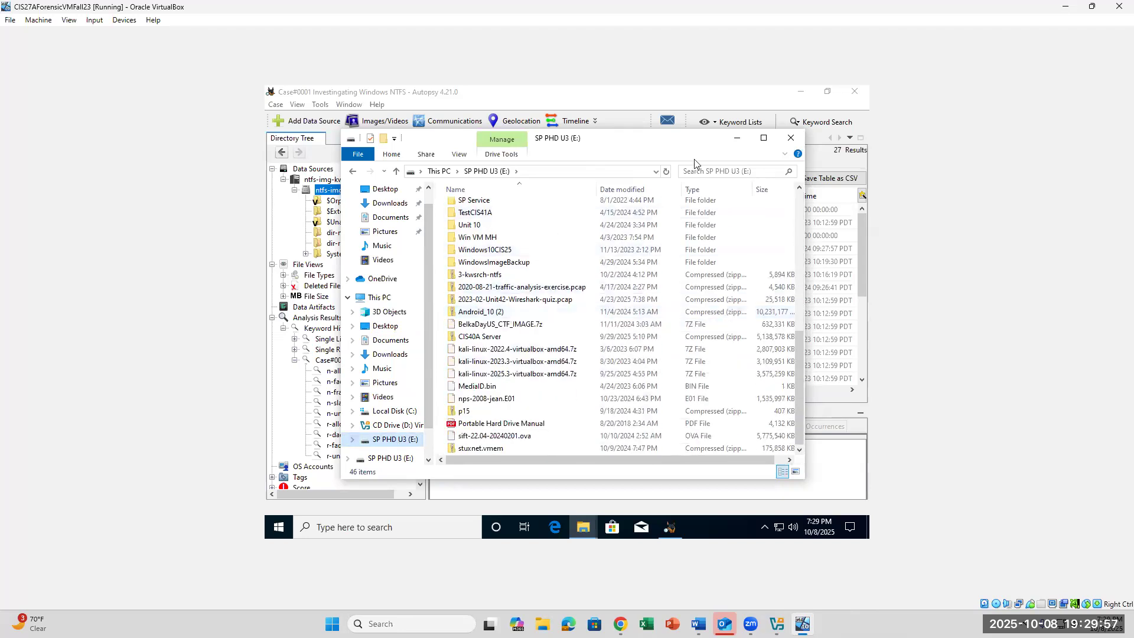
pyautogui.scroll(5, 748, 259)
pyautogui.scroll(-5, 751, 293)
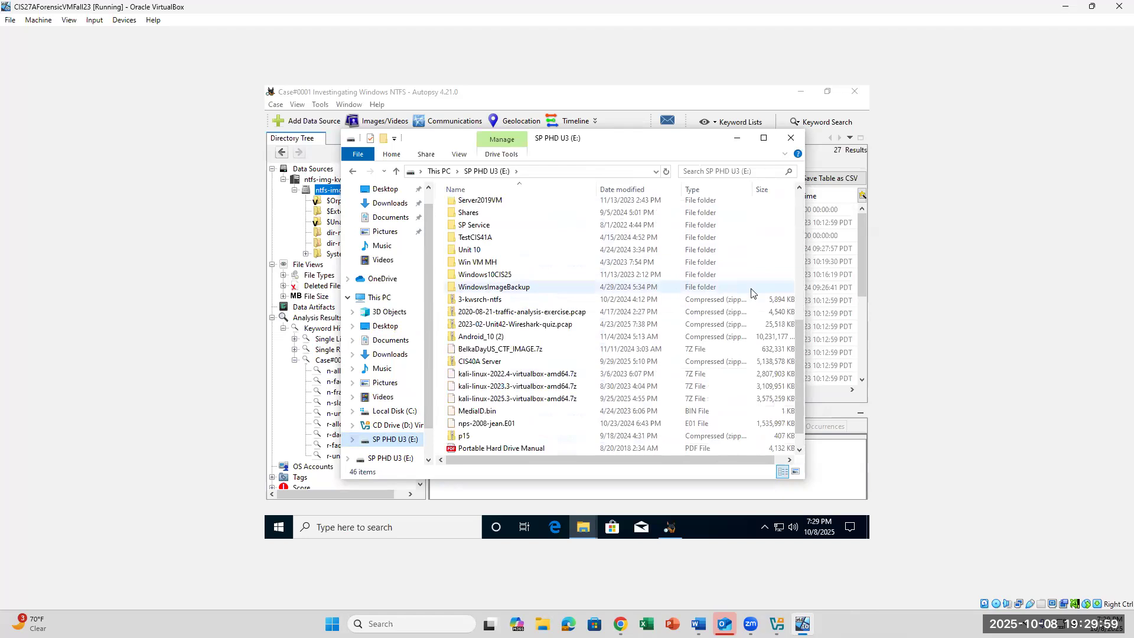
pyautogui.rightClick(770, 233)
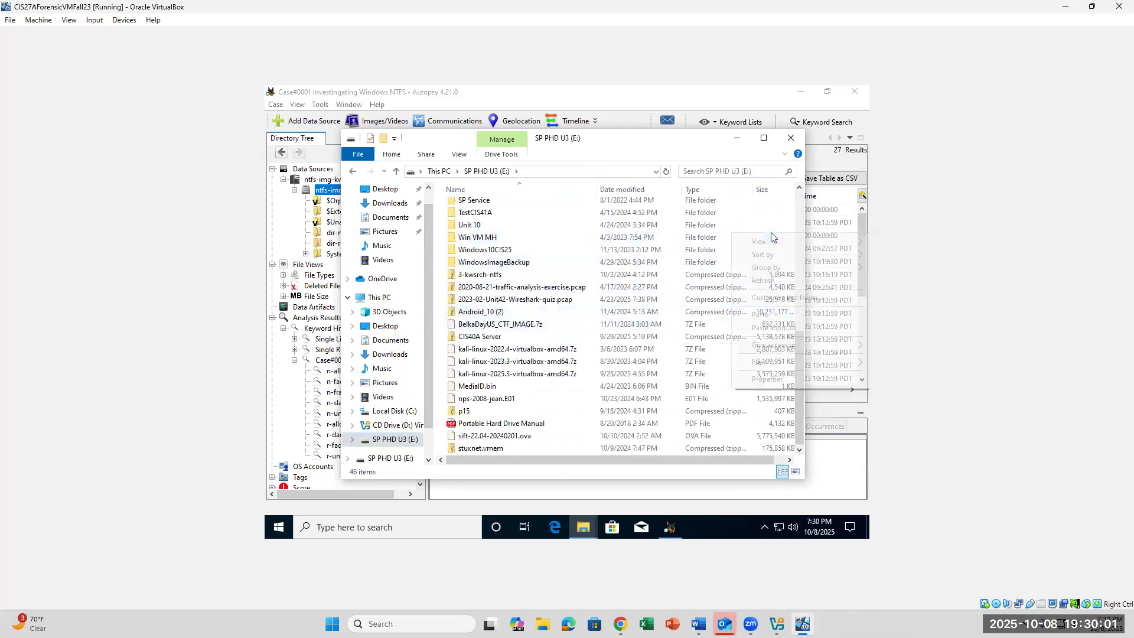
pyautogui.click(766, 317)
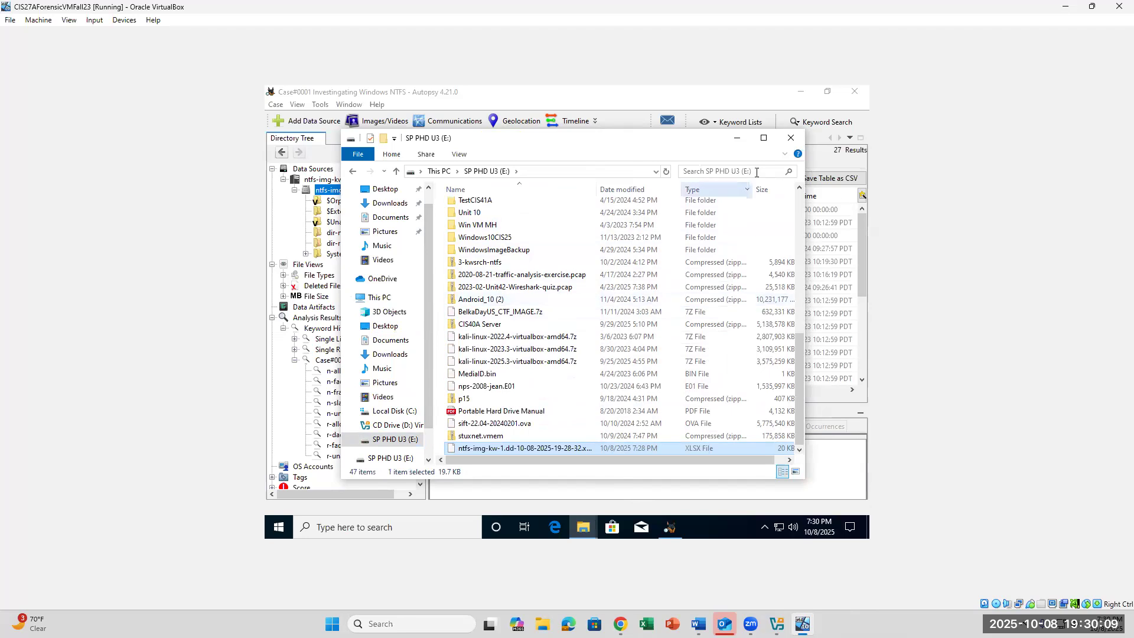
pyautogui.click(791, 137)
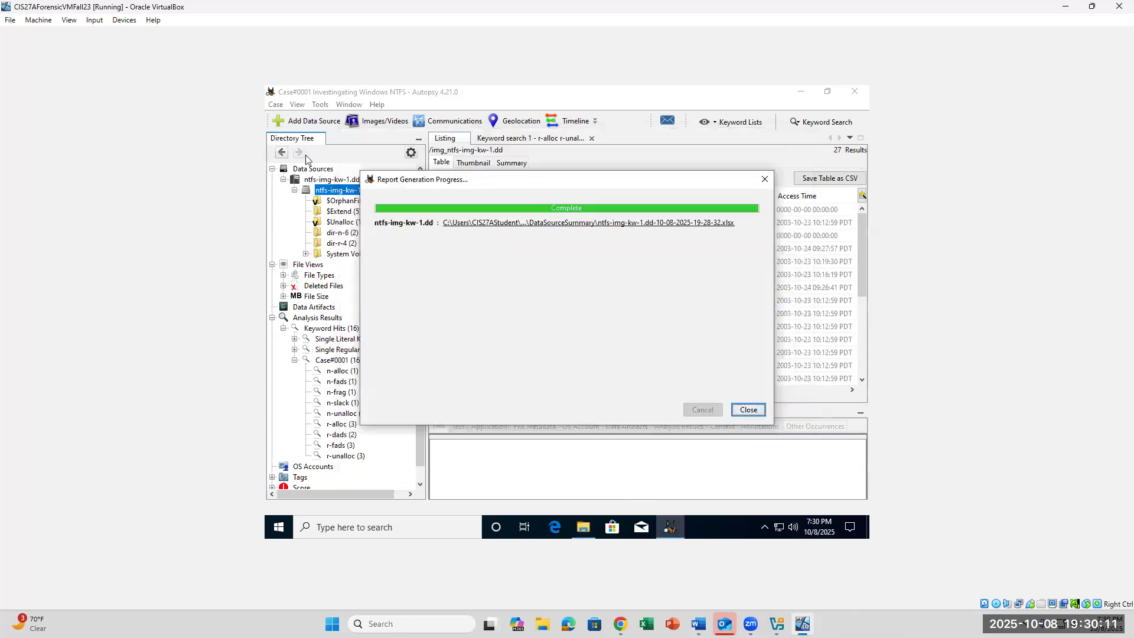
# Detach the PHD 3.0 Silicon-Power USB device from the virtual machine.
pyautogui.click(130, 22)
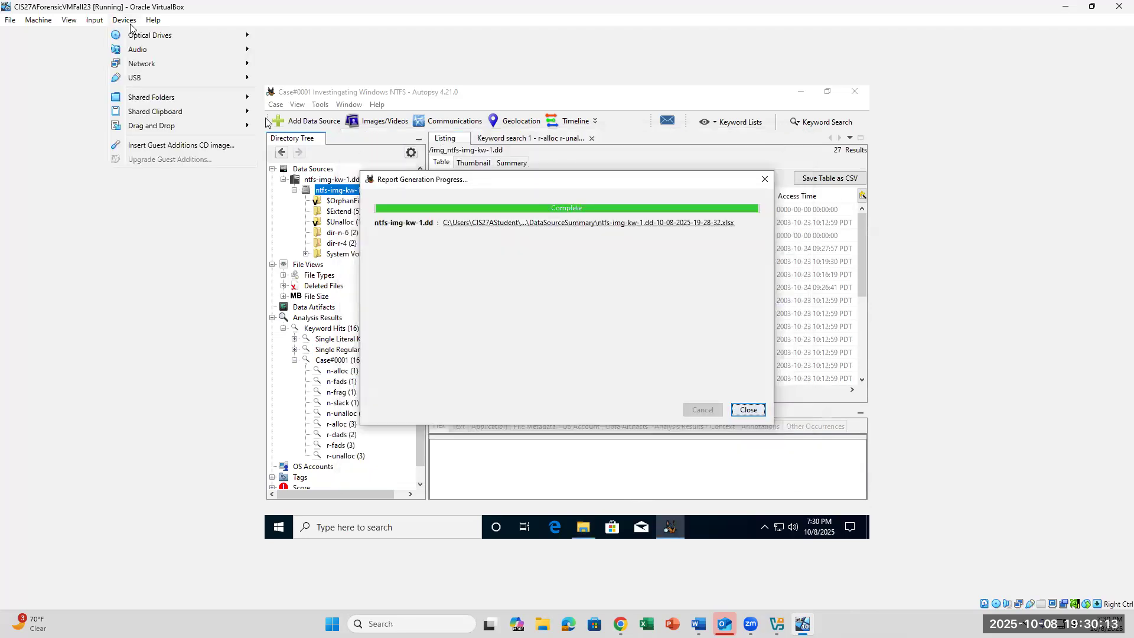
pyautogui.moveTo(142, 79)
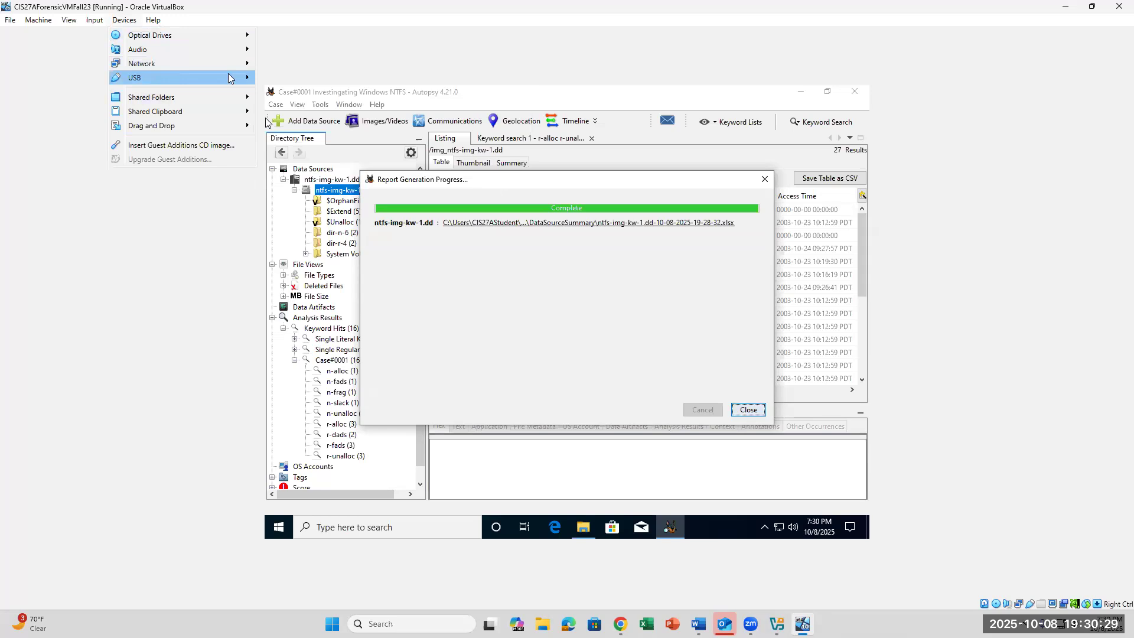
pyautogui.moveTo(231, 79)
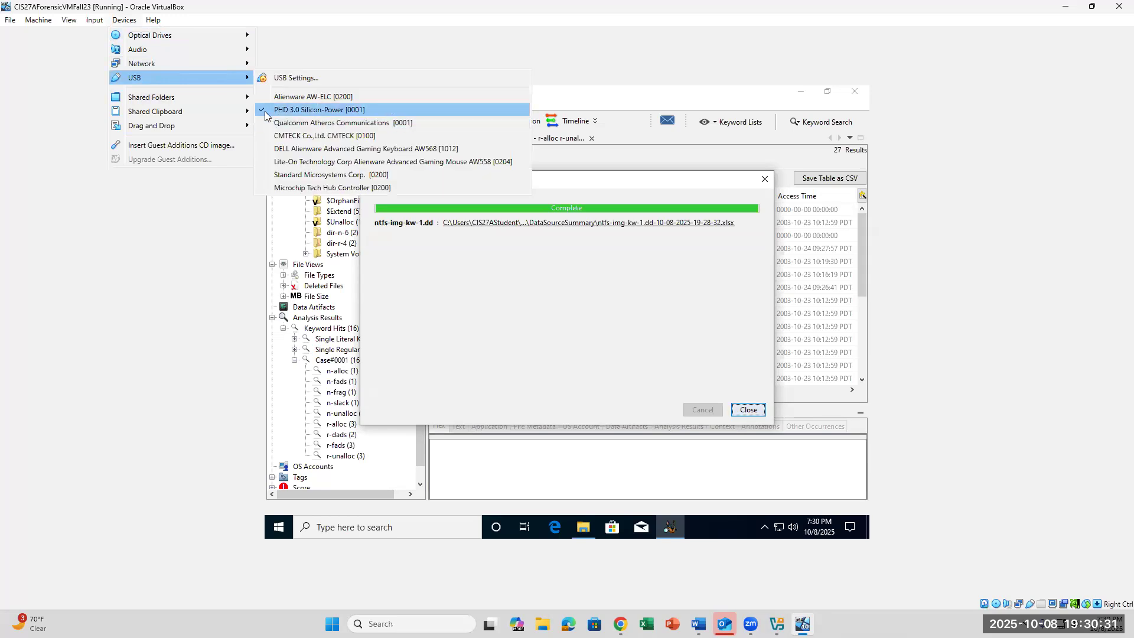
pyautogui.click(265, 109)
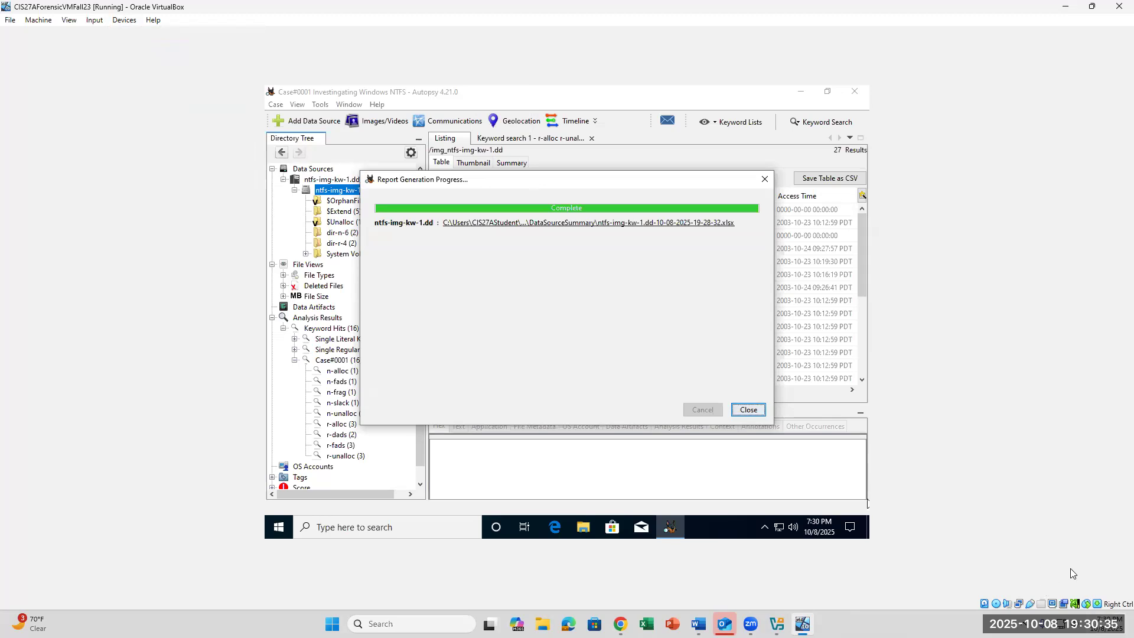
pyautogui.click(543, 624)
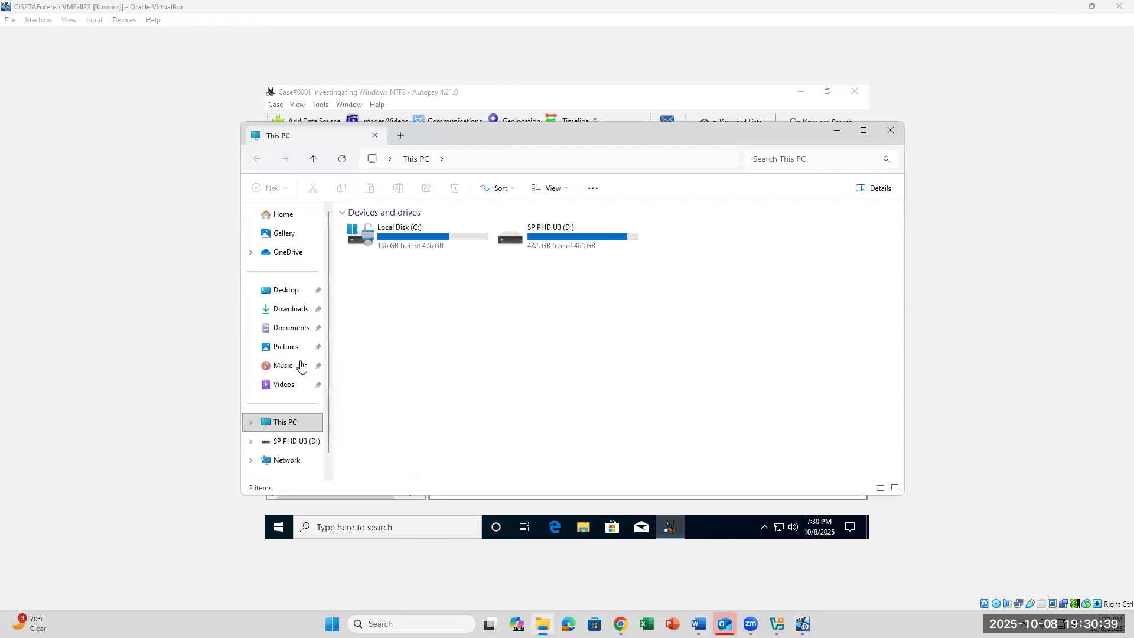
pyautogui.click(292, 442)
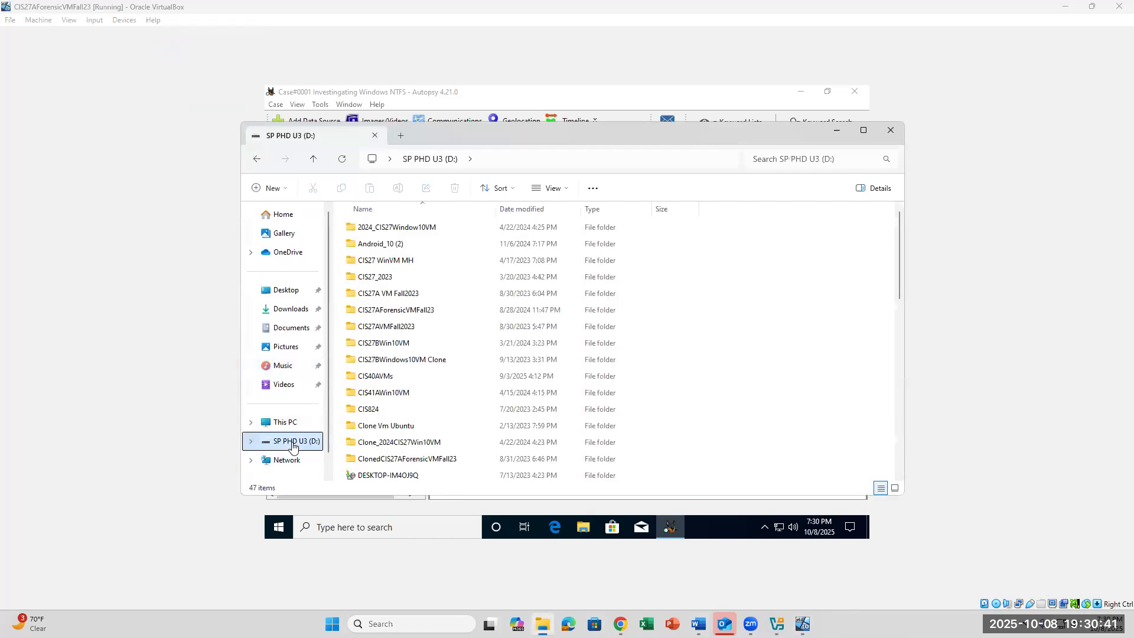
pyautogui.scroll(-7, 809, 430)
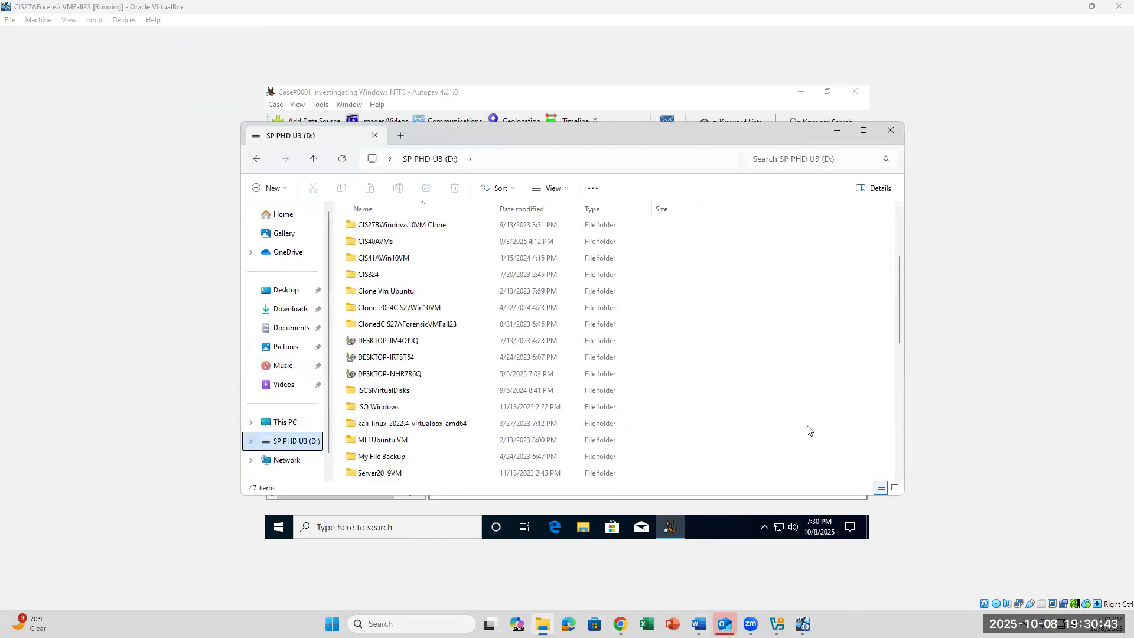
pyautogui.scroll(-2, 810, 430)
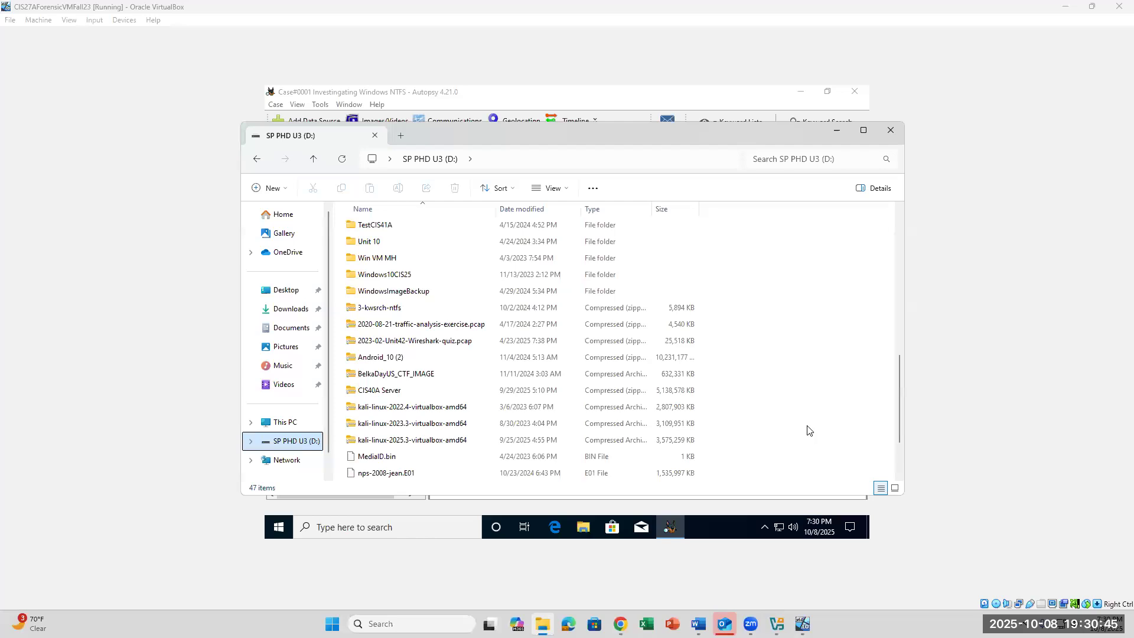
pyautogui.scroll(-1, 809, 430)
pyautogui.click(488, 443)
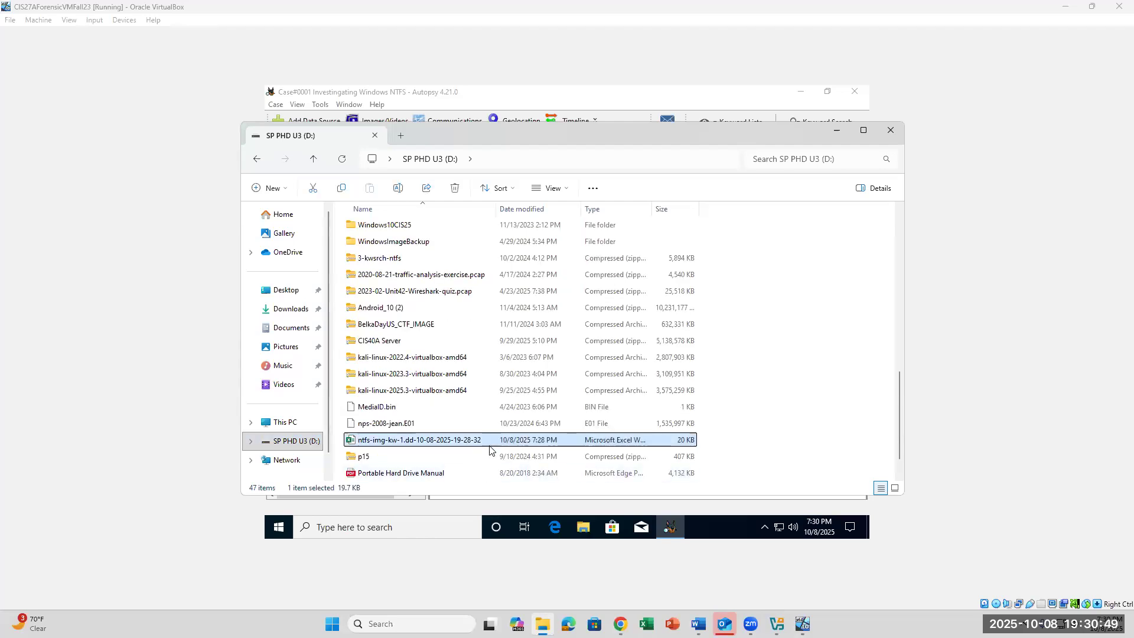
pyautogui.doubleClick(493, 441)
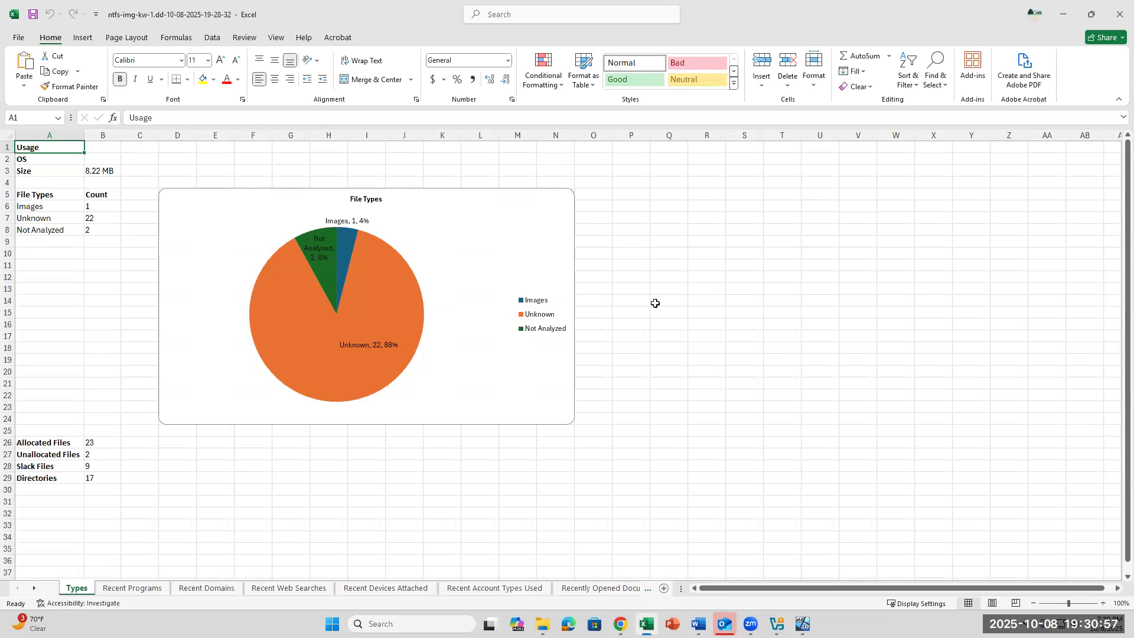
# Check the report questions under item 36 of the Word lab document and return to the Excel report.
pyautogui.click(699, 625)
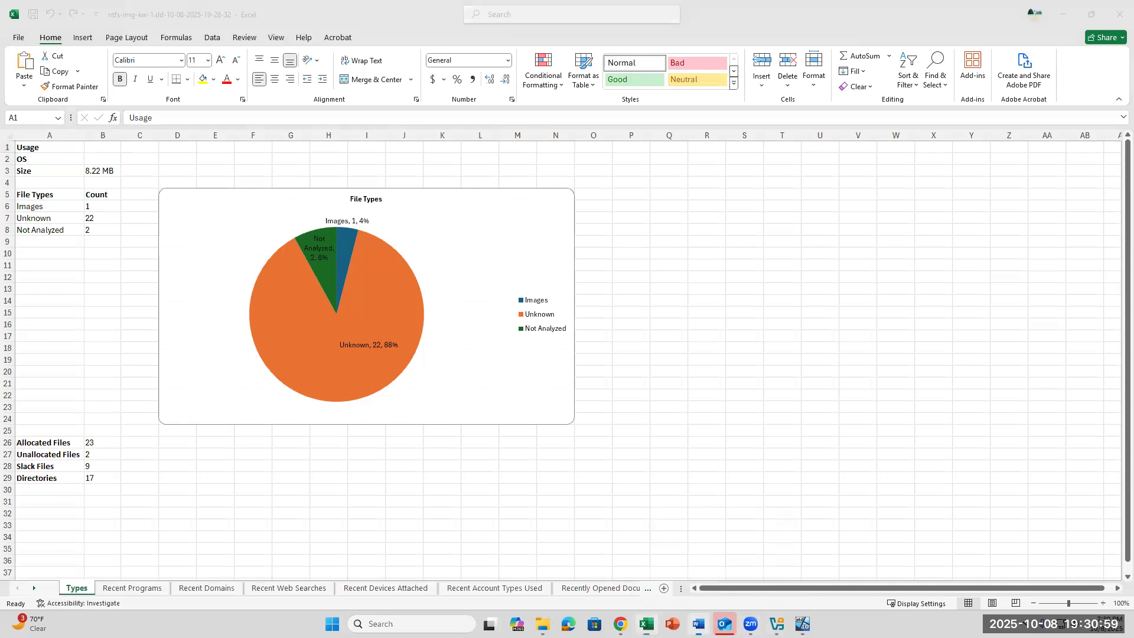
pyautogui.scroll(-2, 677, 510)
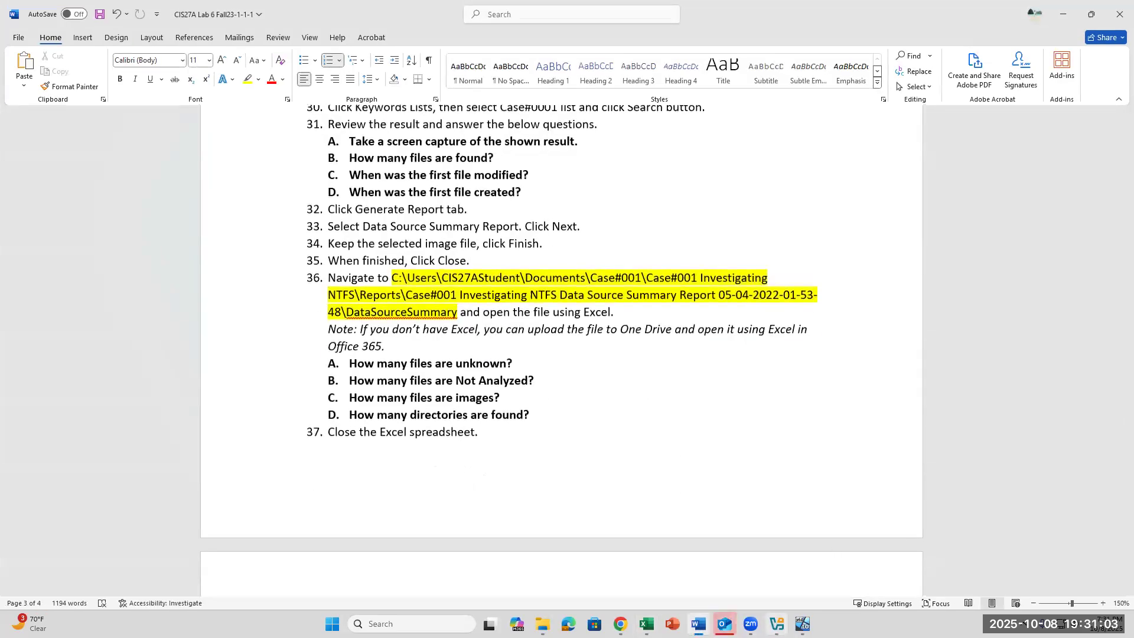
pyautogui.moveTo(803, 624)
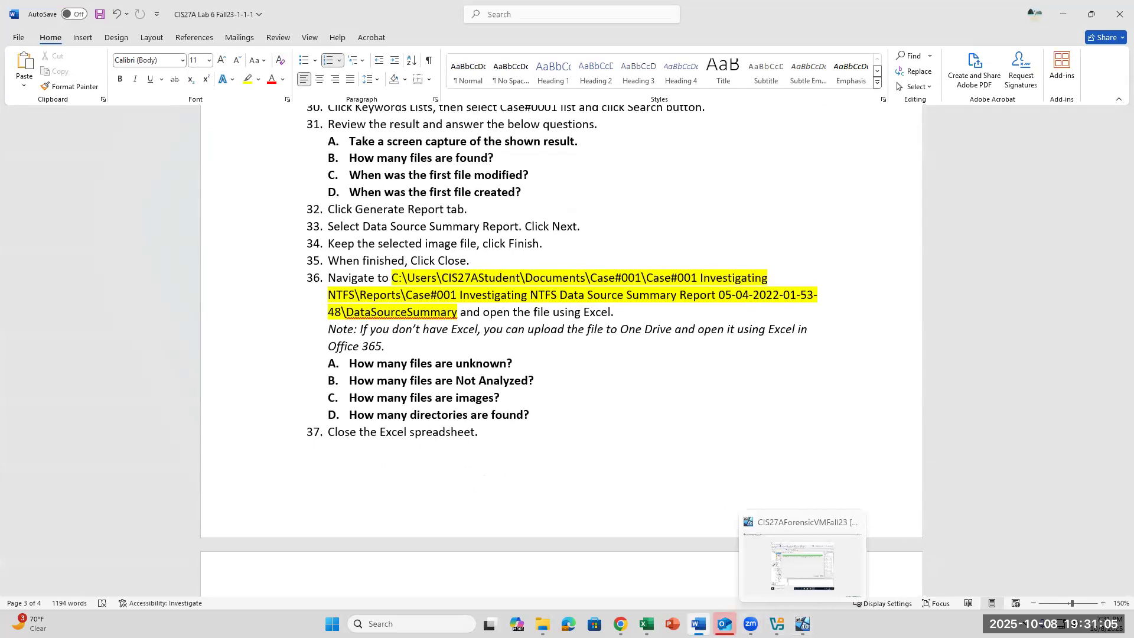
pyautogui.click(647, 624)
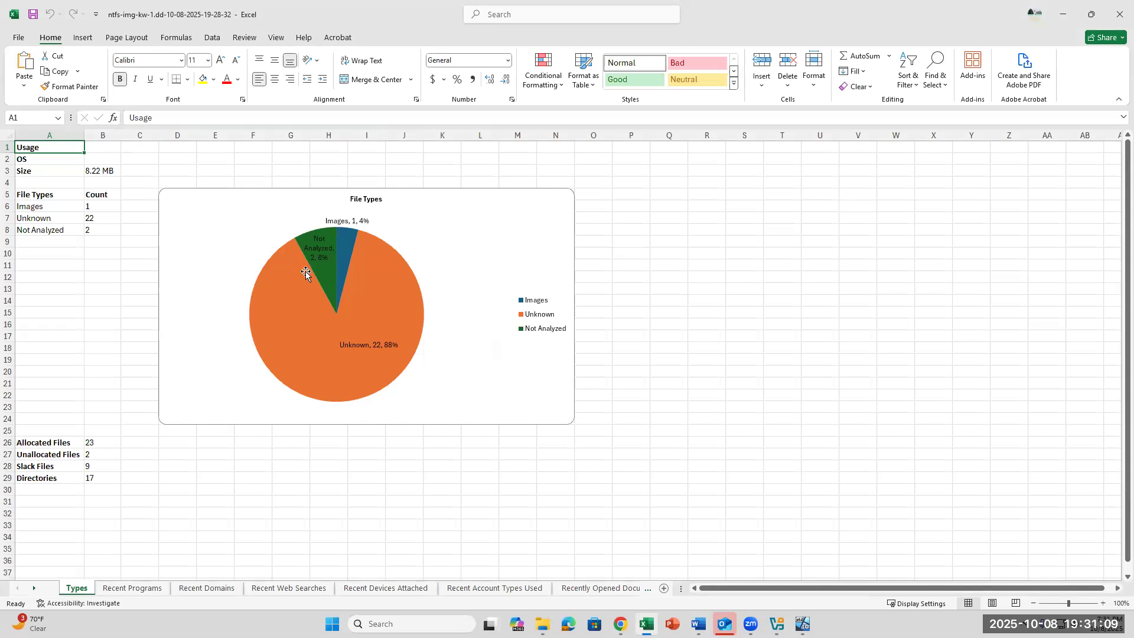
# Examine the Images, Unknown and Not Analyzed file counts on the Types sheet.
pyautogui.moveTo(306, 274)
pyautogui.click(56, 218)
pyautogui.click(58, 207)
pyautogui.click(56, 220)
pyautogui.click(55, 231)
# Examine the allocated, unallocated and slack file counts and the directory count beneath the File Types chart.
pyautogui.scroll(-2, 70, 422)
pyautogui.hotkey('ctrl', 'Down')
pyautogui.click(93, 371)
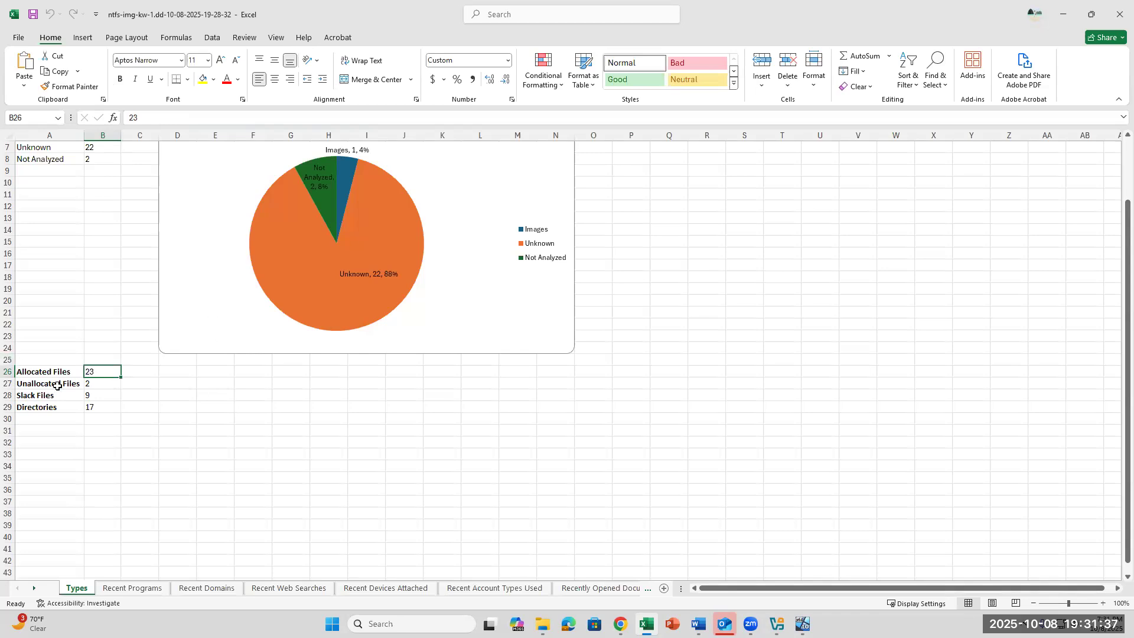
pyautogui.press('Down')
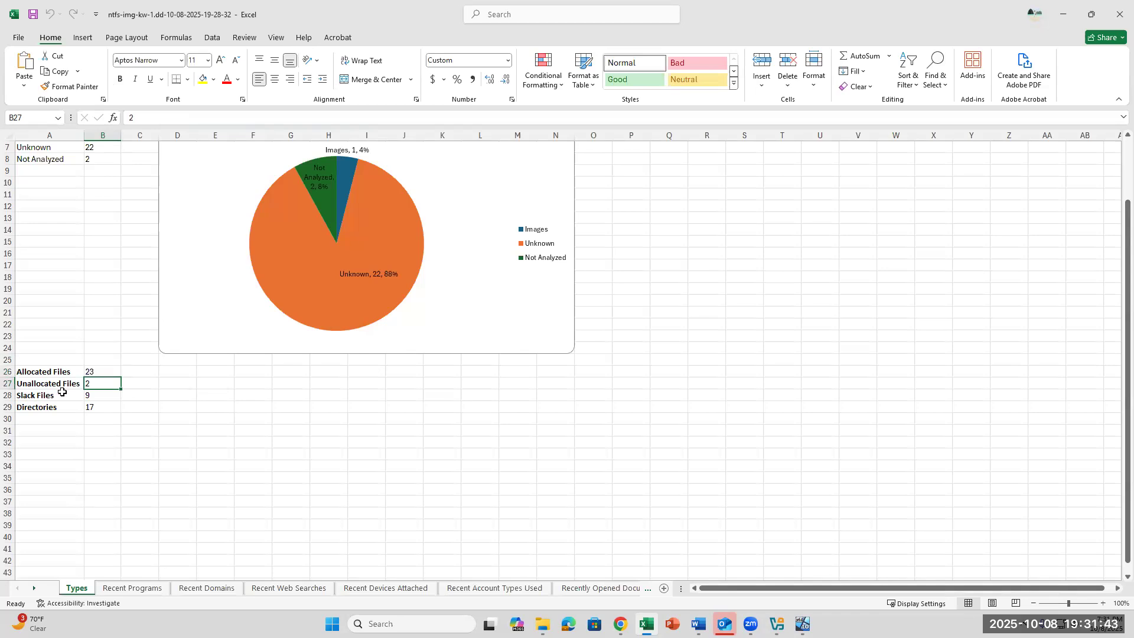
pyautogui.click(64, 394)
pyautogui.click(103, 395)
pyautogui.click(53, 411)
pyautogui.press('Tab')
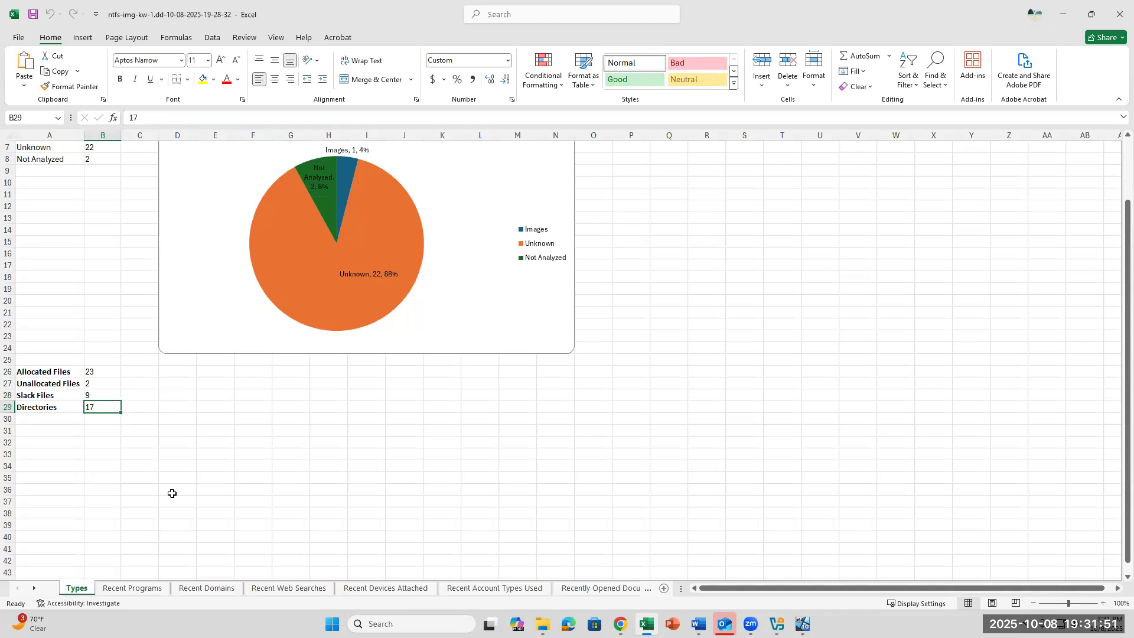
# Look through the Recent Programs, Recent Domains, Recent Web Searches and Recent Devices Attached sheets and return to the Types sheet.
pyautogui.scroll(-1, 172, 493)
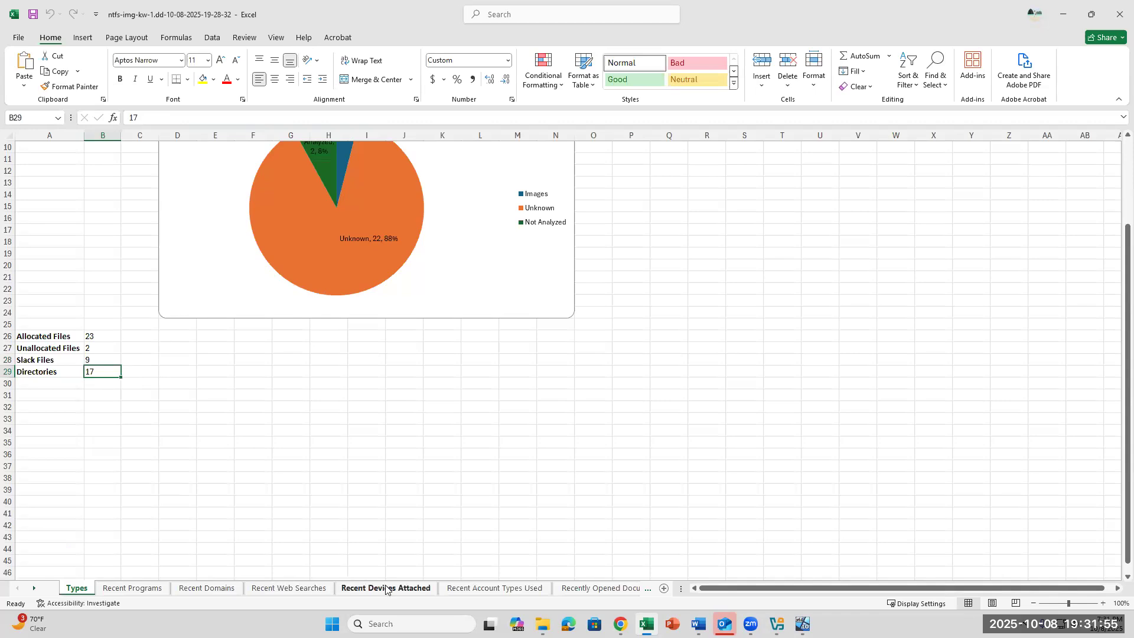
pyautogui.scroll(3, 430, 408)
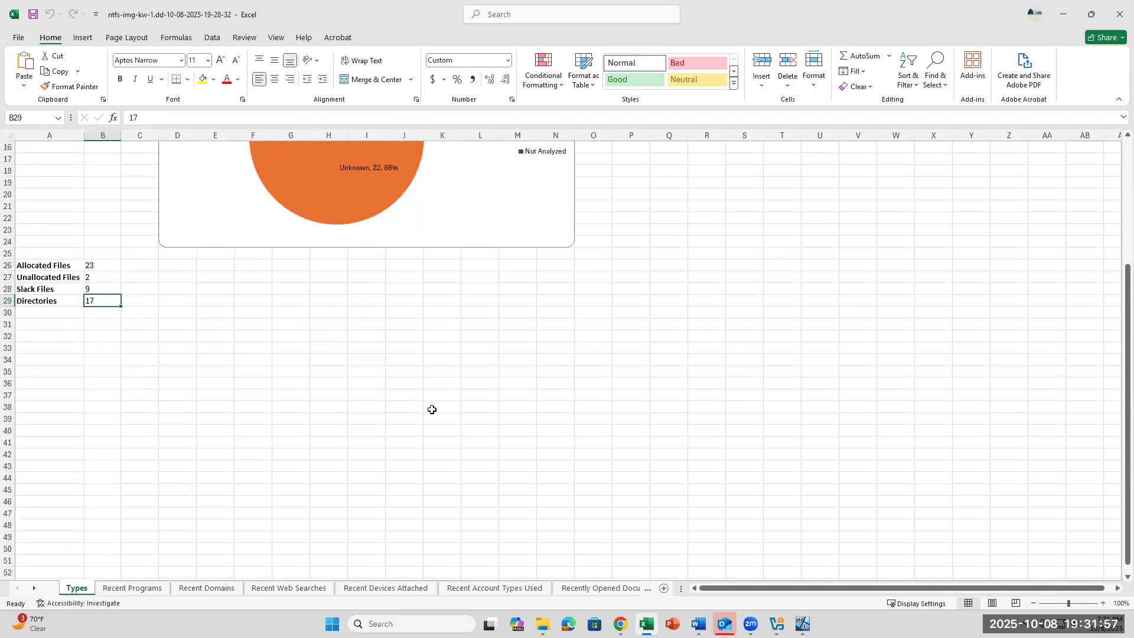
pyautogui.click(116, 589)
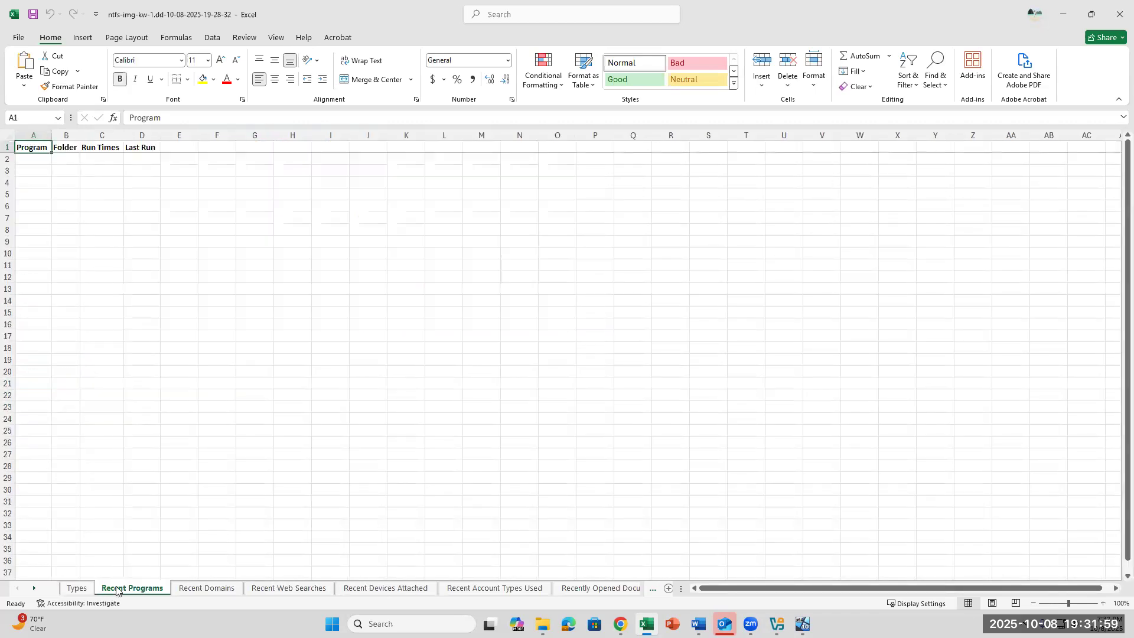
pyautogui.click(77, 588)
pyautogui.click(128, 589)
pyautogui.click(208, 590)
pyautogui.click(280, 590)
pyautogui.click(366, 589)
pyautogui.click(77, 588)
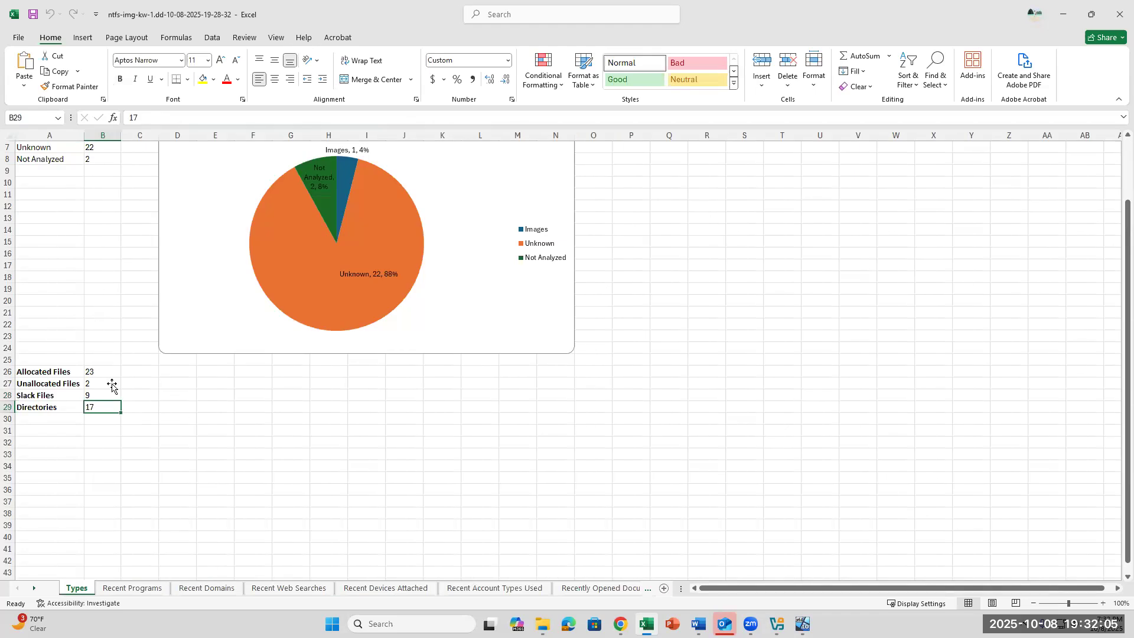
pyautogui.scroll(2, 61, 432)
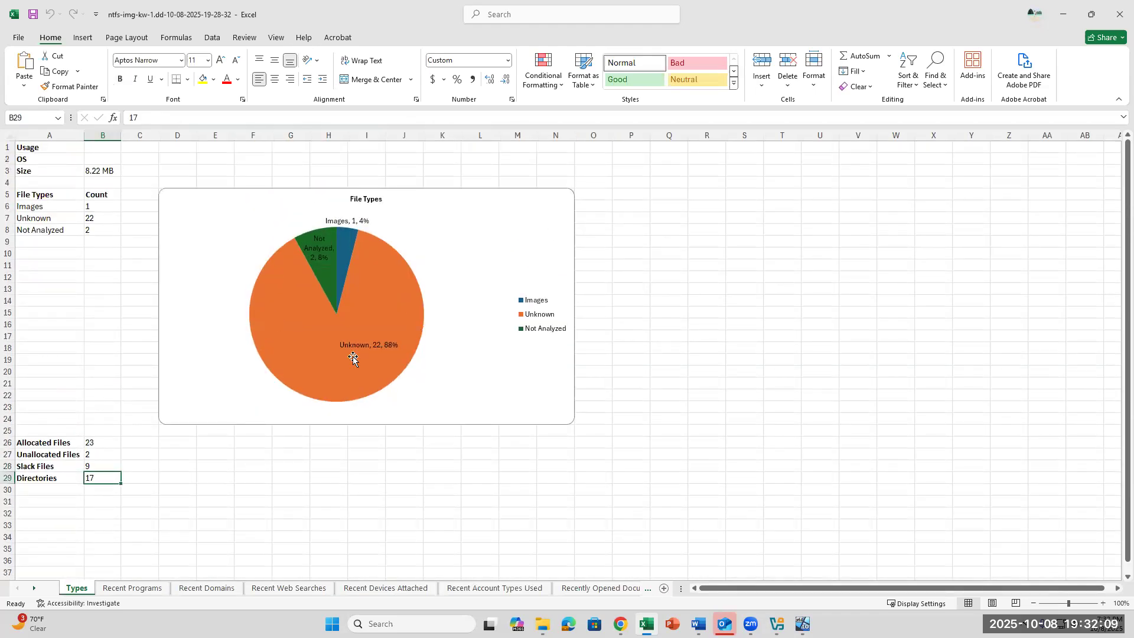
# Review the File Types pie chart and compare it with the questions in items 31 to 37 of the Word lab document.
pyautogui.moveTo(363, 355)
pyautogui.moveTo(326, 270)
pyautogui.moveTo(750, 624)
pyautogui.click(698, 624)
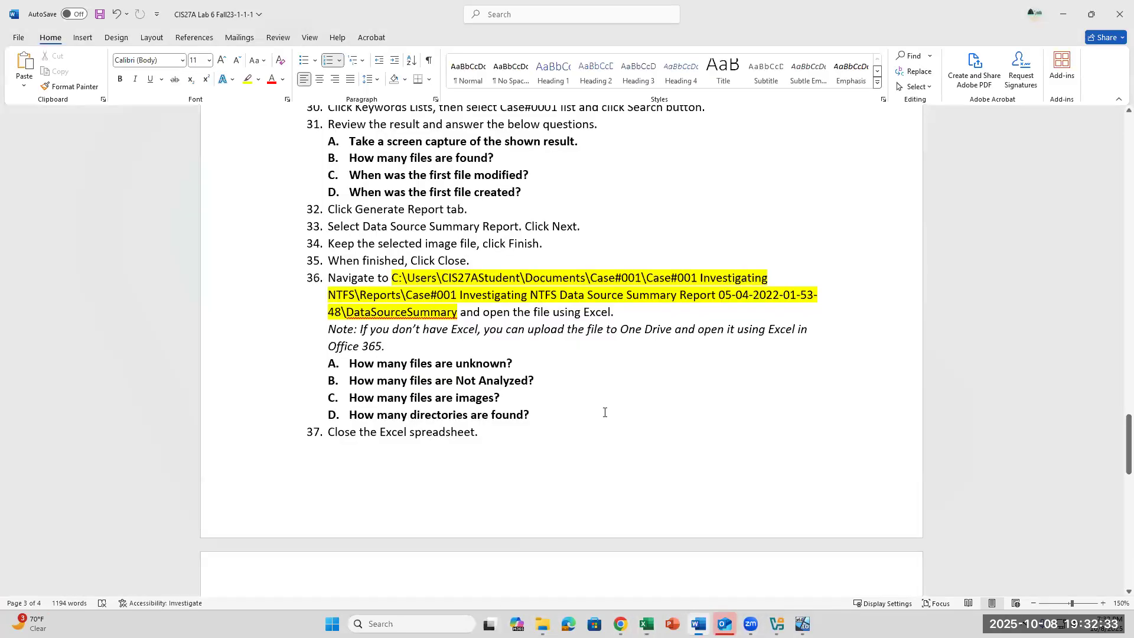
pyautogui.click(597, 400)
pyautogui.scroll(4, 456, 449)
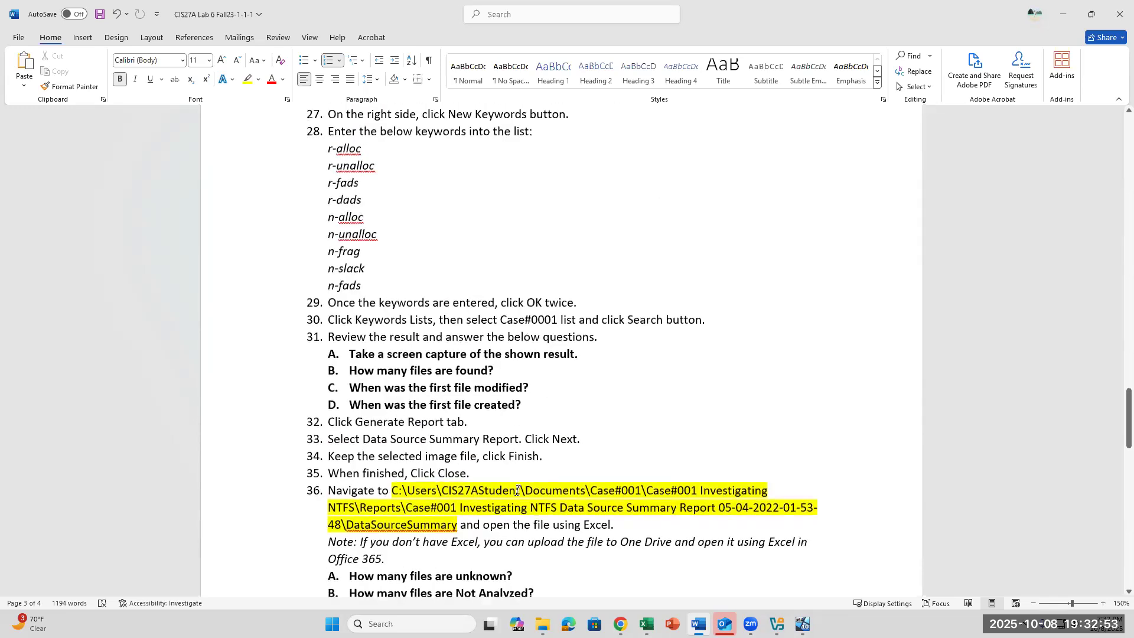
pyautogui.scroll(-1, 520, 490)
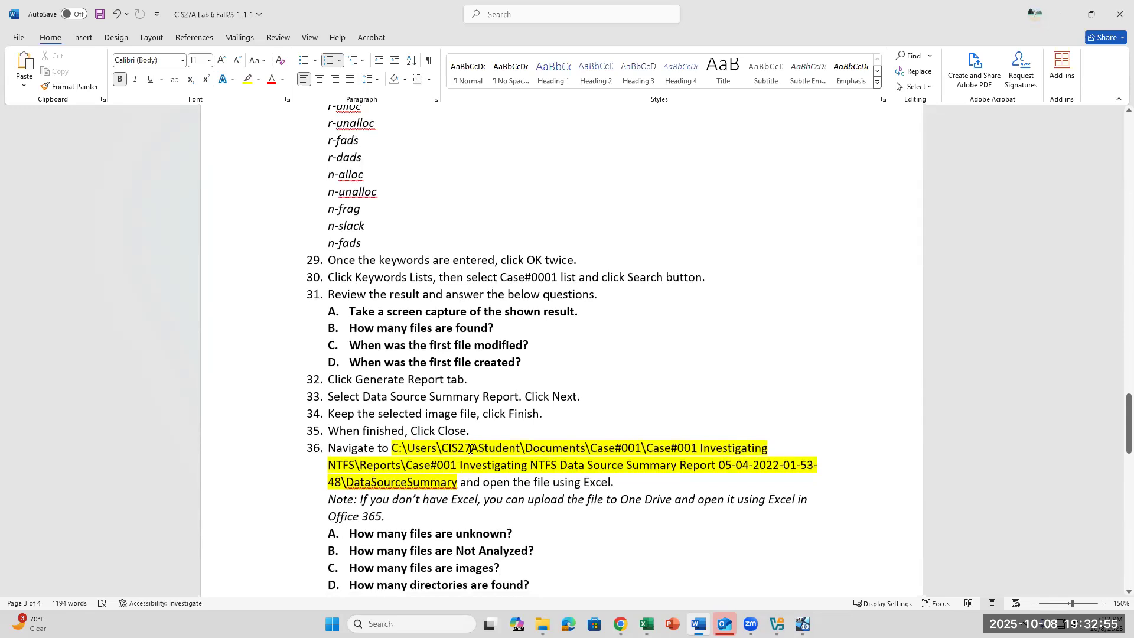
pyautogui.scroll(-3, 532, 467)
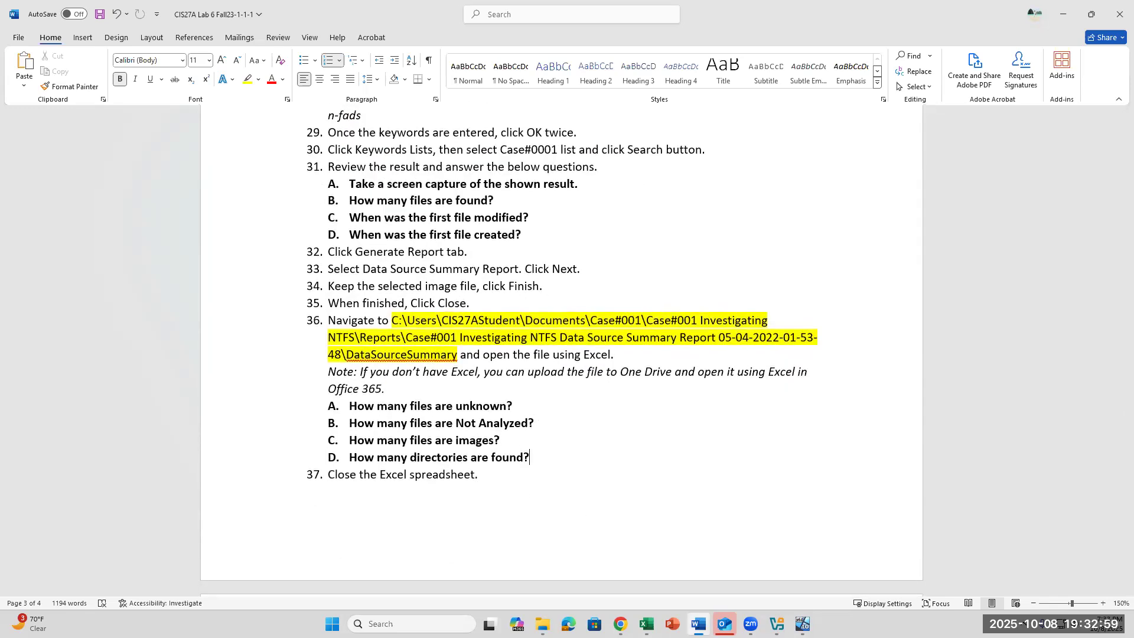
# Back in Autopsy on the virtual machine, dismiss the finished report and generate an HTML Report of All Results for ntfs-img-kw-1.dd.
pyautogui.click(768, 591)
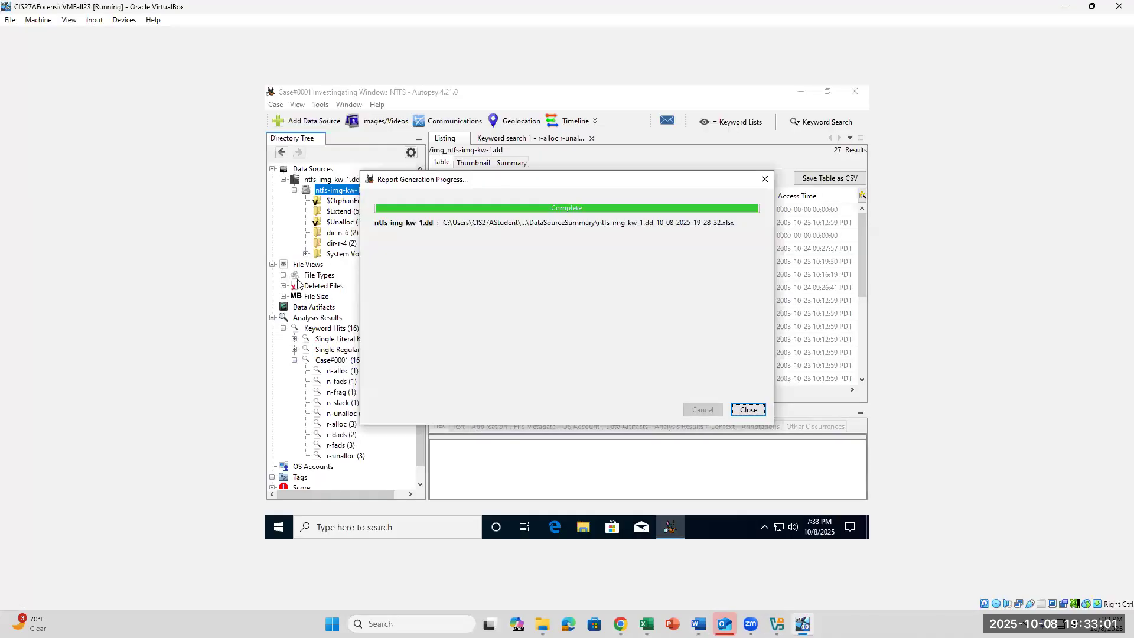
pyautogui.click(747, 408)
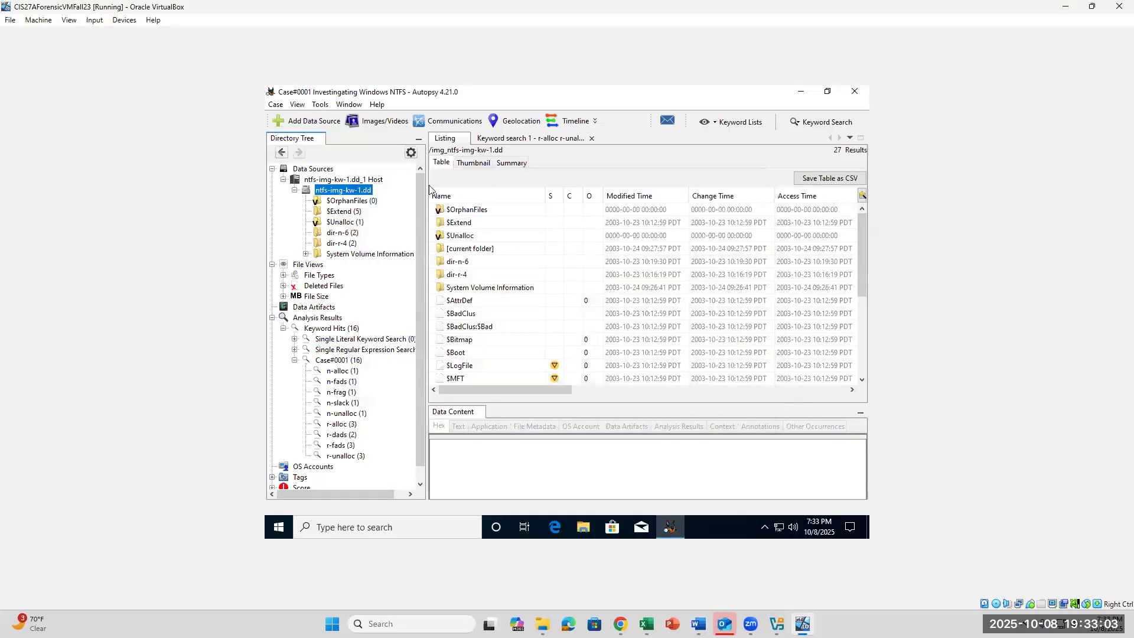
pyautogui.click(319, 106)
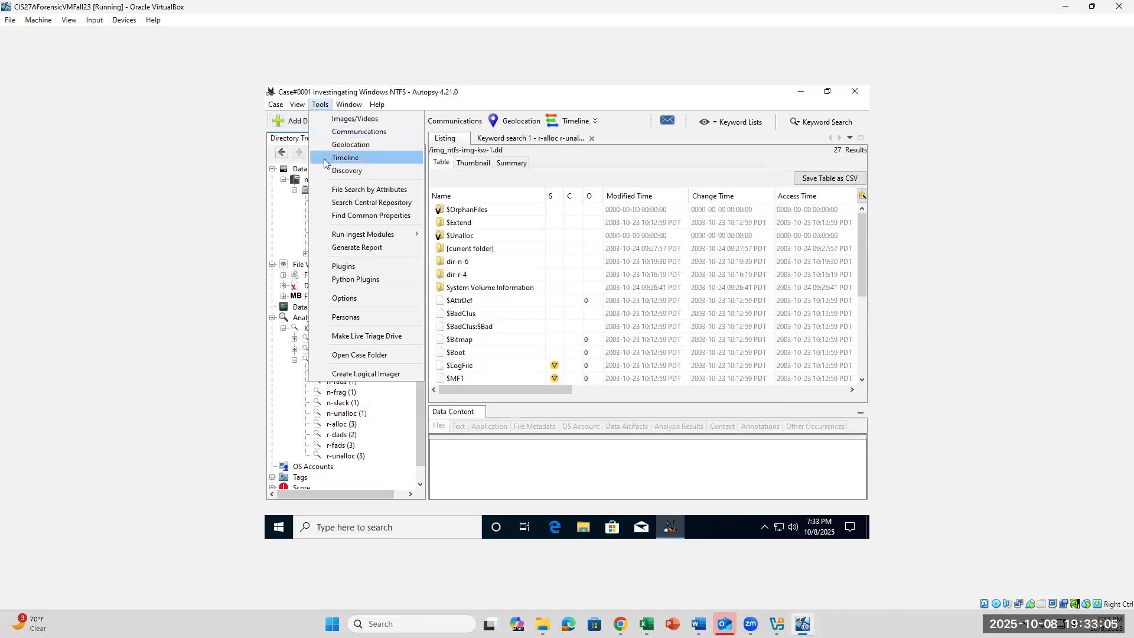
pyautogui.click(369, 248)
pyautogui.click(362, 212)
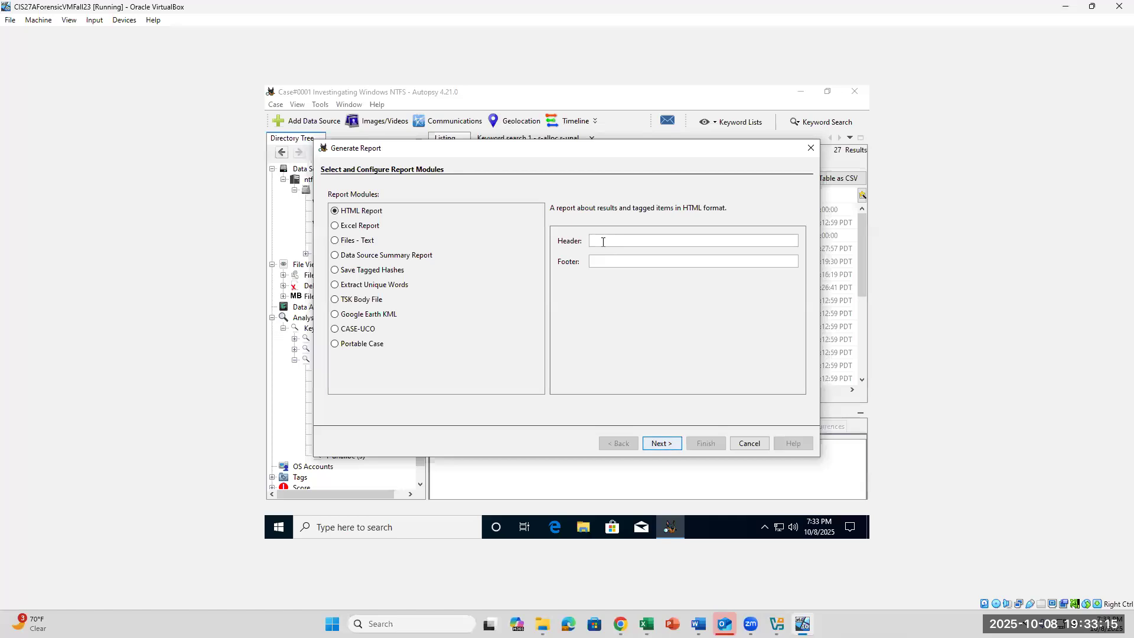
pyautogui.click(667, 444)
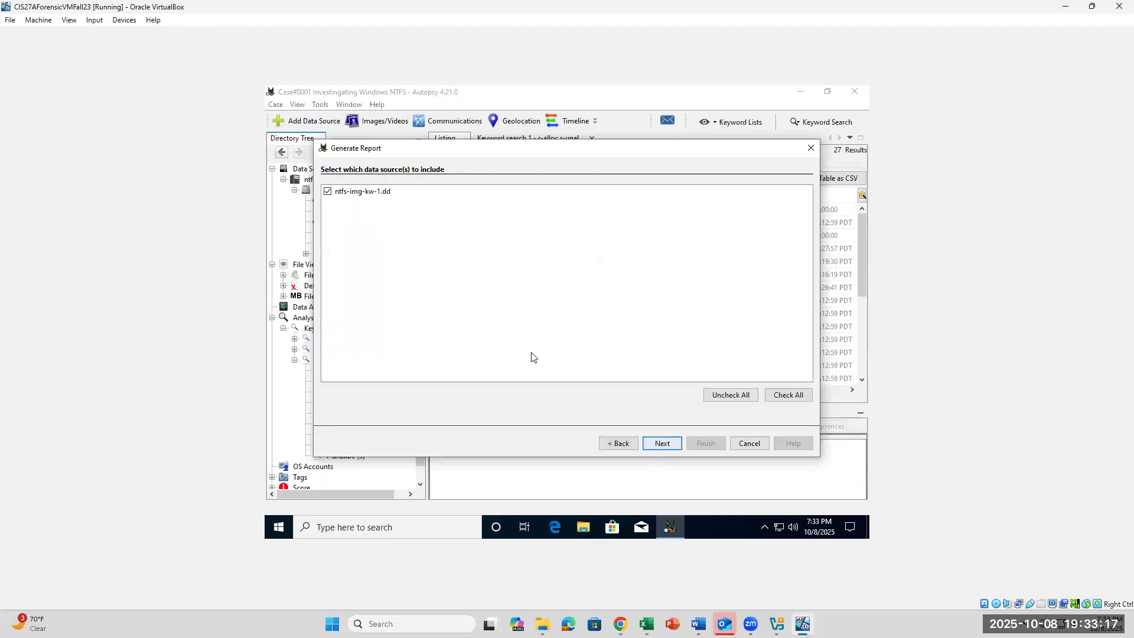
pyautogui.click(670, 444)
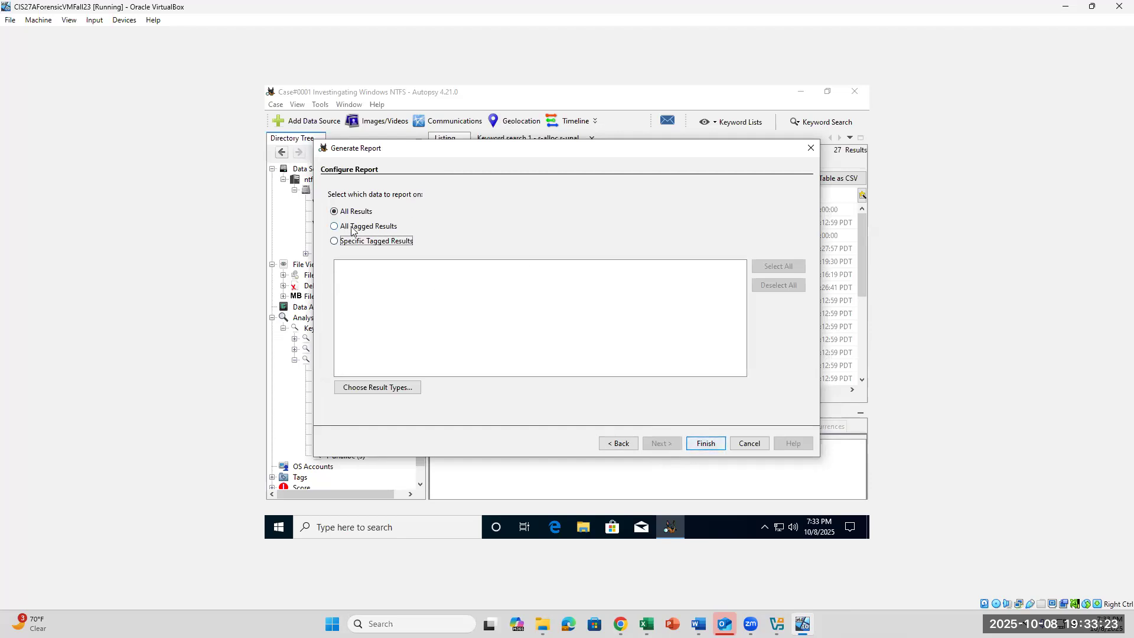
pyautogui.click(688, 443)
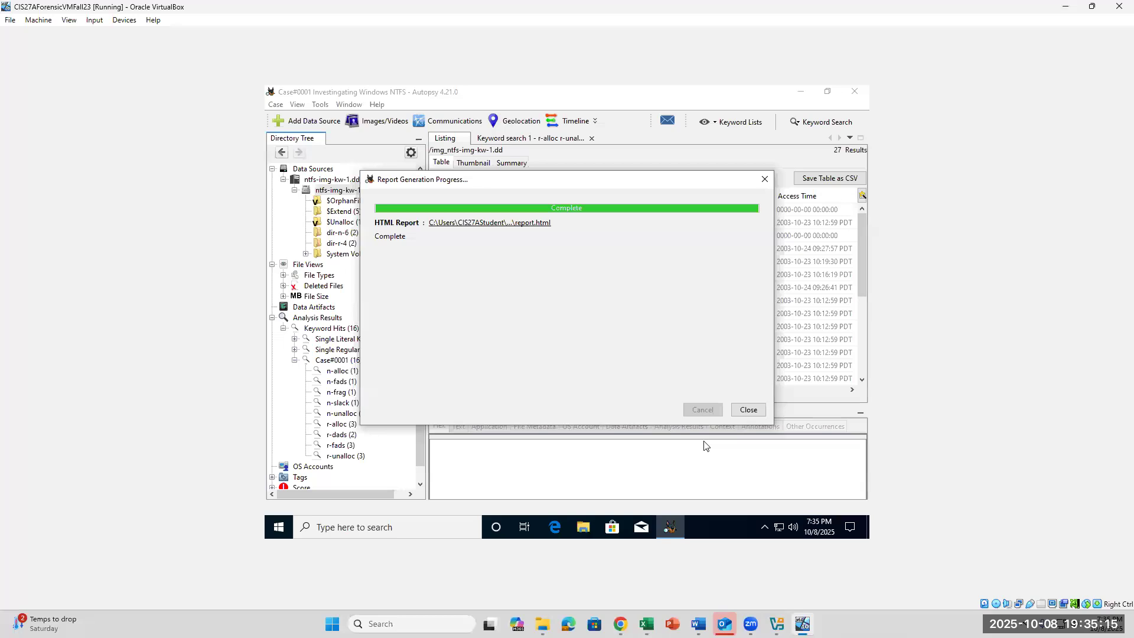
pyautogui.click(746, 410)
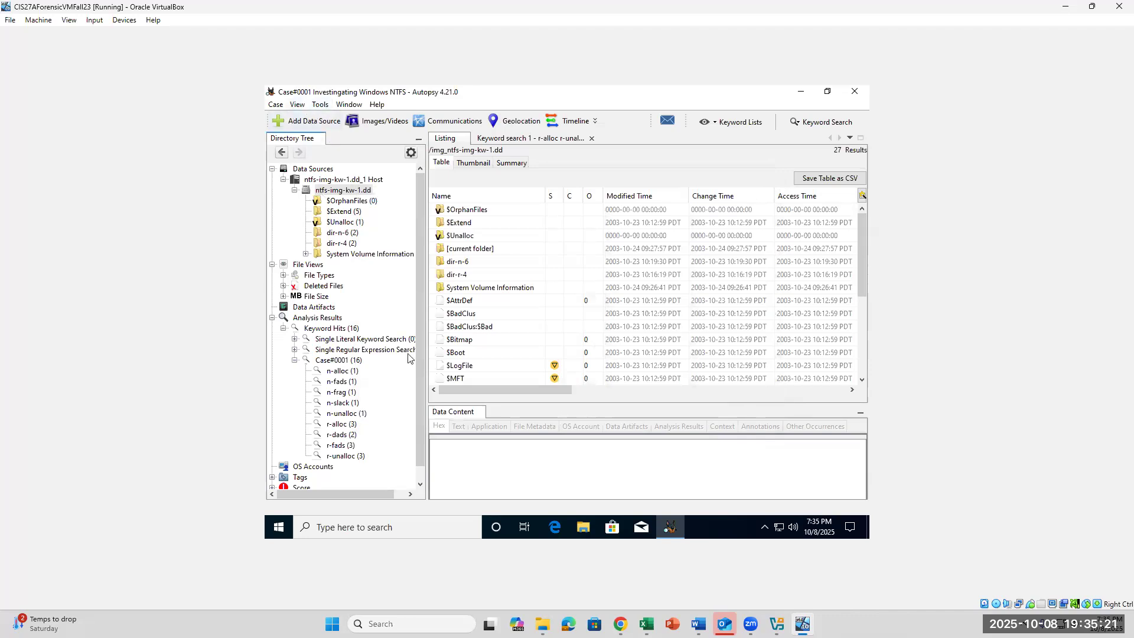
pyautogui.click(321, 105)
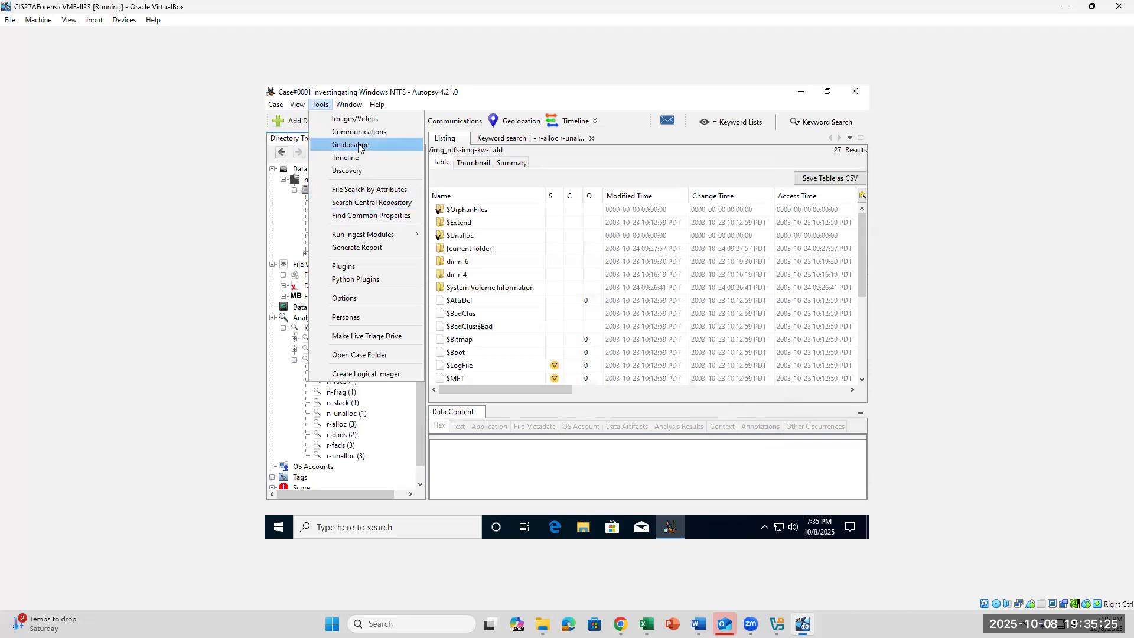
pyautogui.moveTo(335, 107)
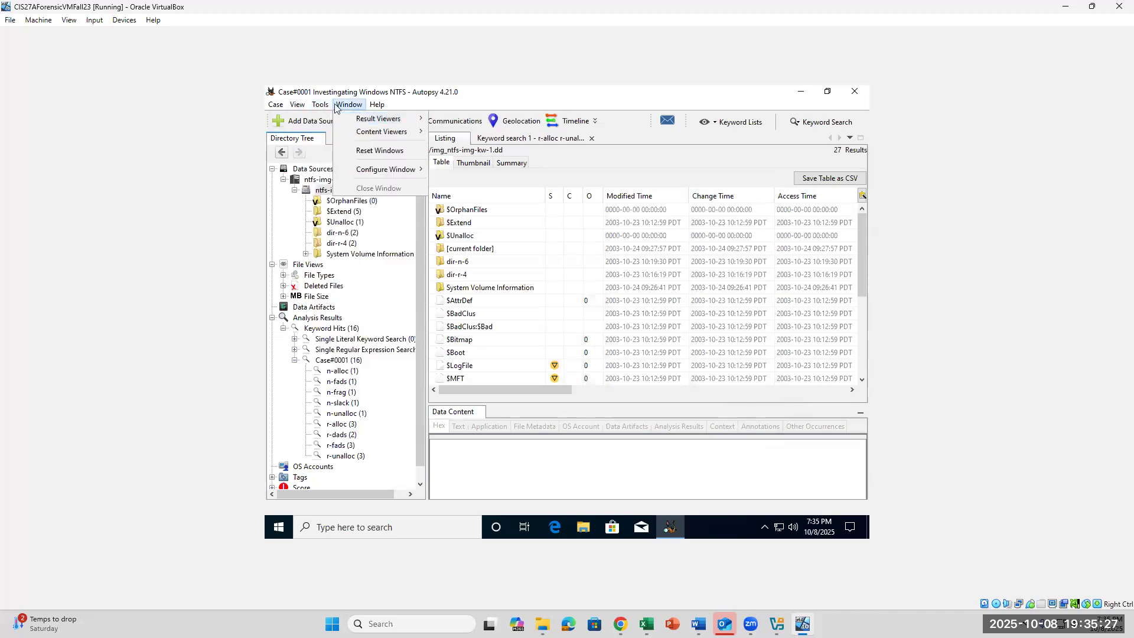
pyautogui.click(529, 483)
# Check the report path in item 36 of the Word lab document and browse the virtual machine's Documents to the Case#0001 Investingating Windows NTFS folder.
pyautogui.click(583, 527)
pyautogui.click(698, 623)
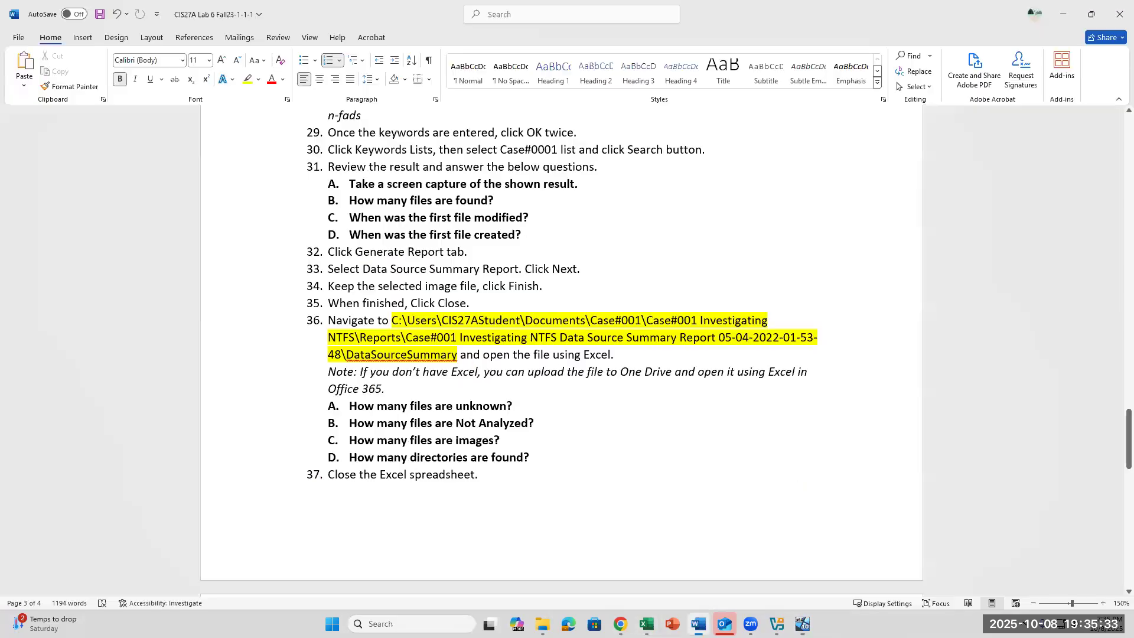
pyautogui.click(698, 624)
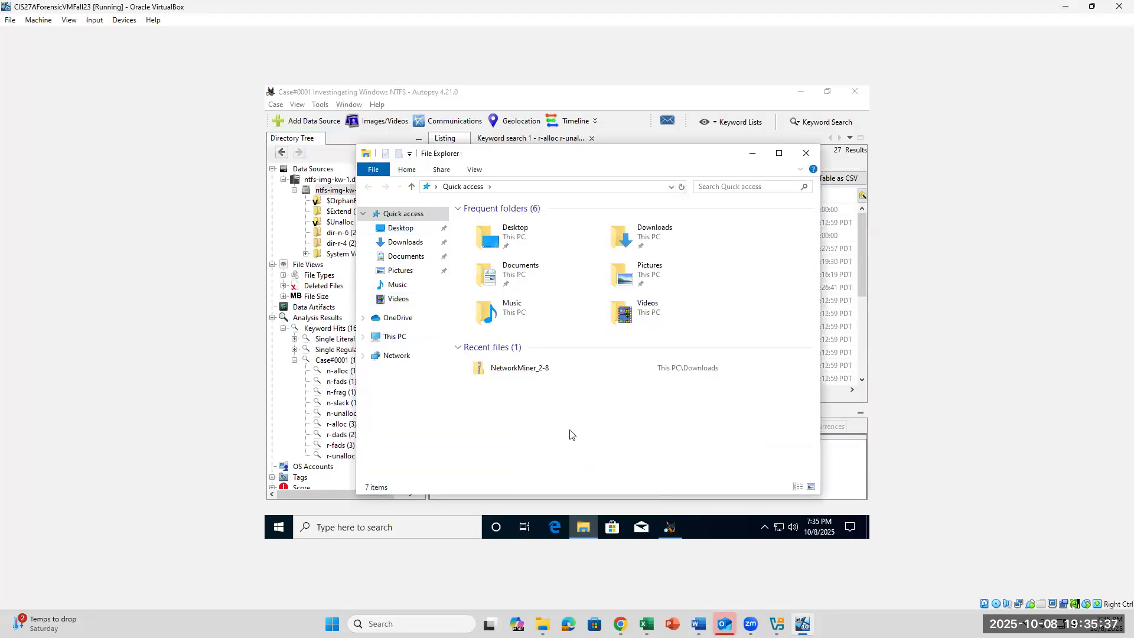
pyautogui.click(406, 255)
pyautogui.click(485, 227)
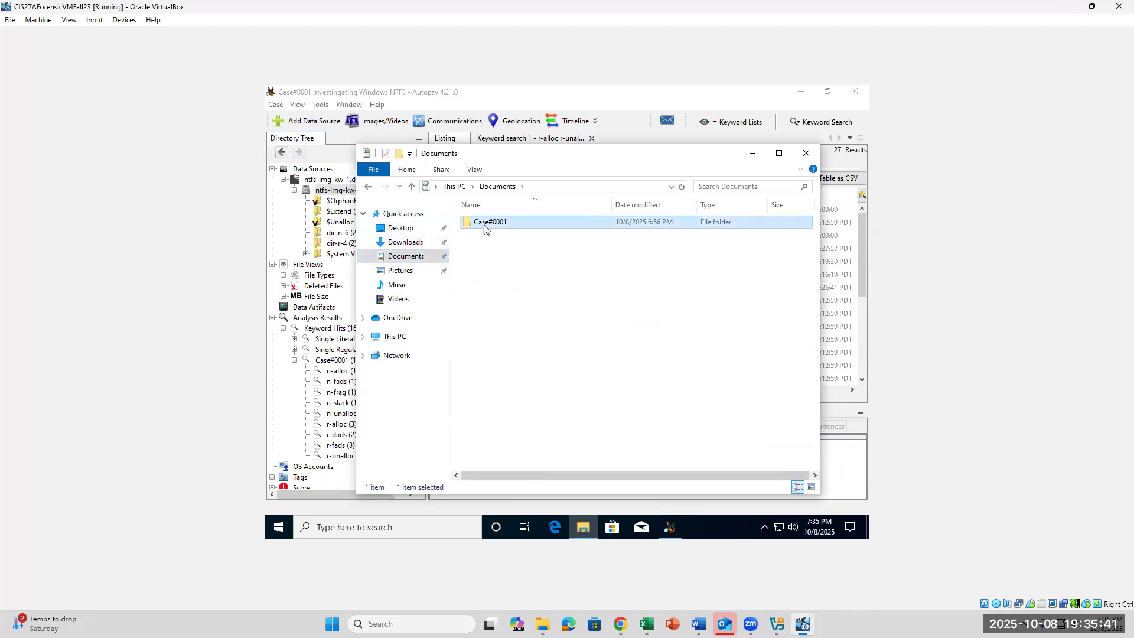
pyautogui.doubleClick(484, 227)
pyautogui.doubleClick(518, 227)
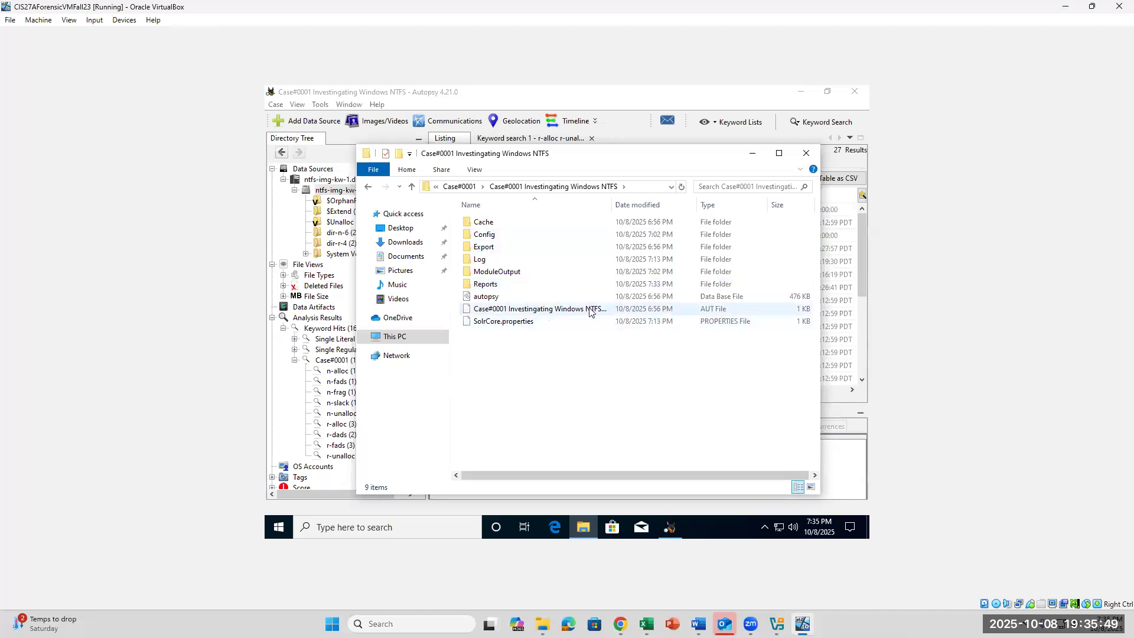
# Widen the Name column and open the report HTML file from the HTML Report folder inside Reports.
pyautogui.moveTo(615, 198); pyautogui.dragTo(675, 198)
pyautogui.doubleClick(517, 285)
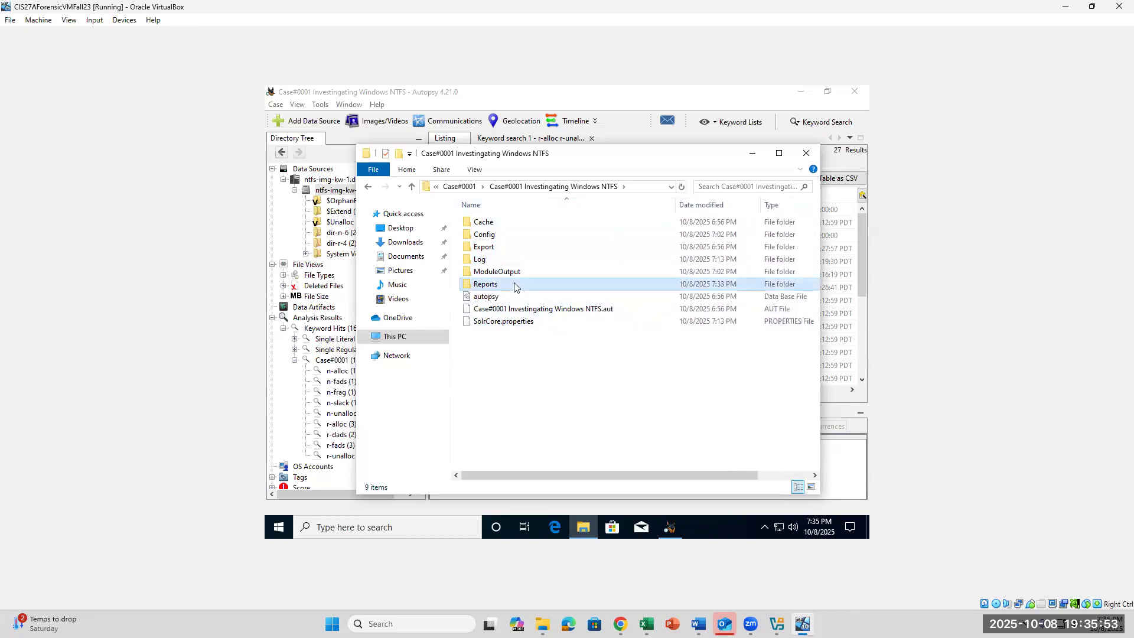
pyautogui.moveTo(613, 207); pyautogui.dragTo(736, 206)
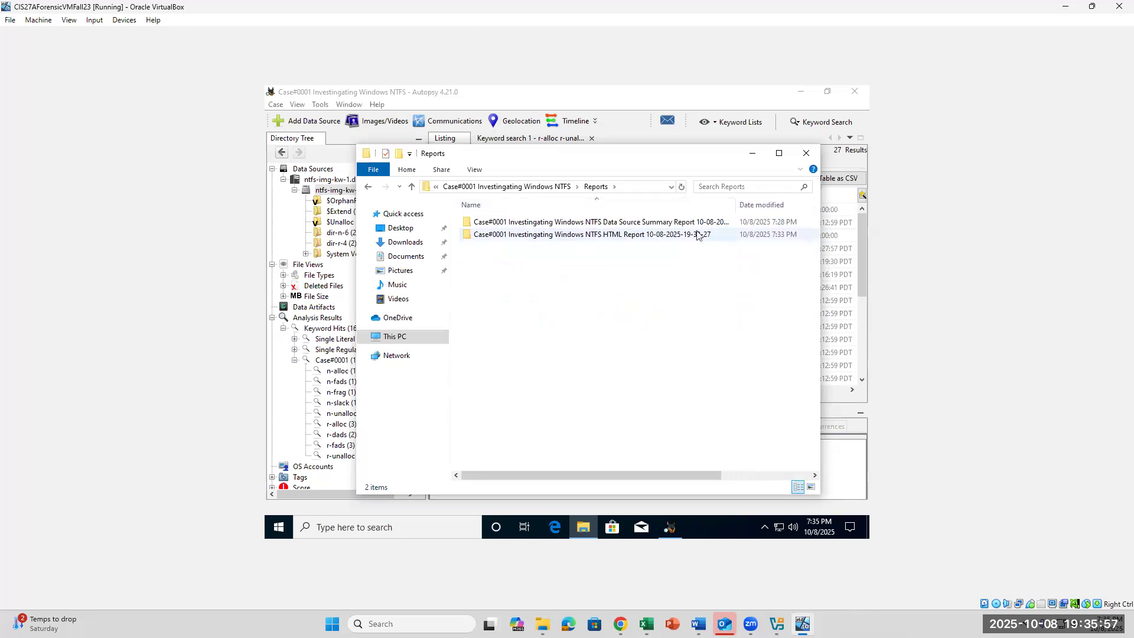
pyautogui.doubleClick(660, 236)
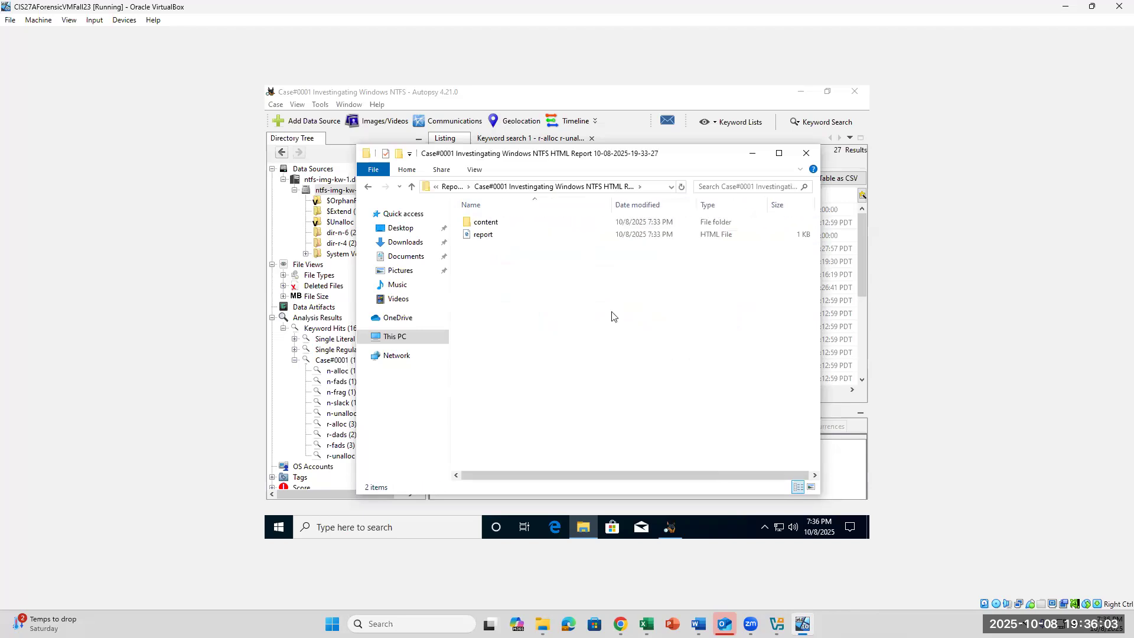
pyautogui.doubleClick(484, 234)
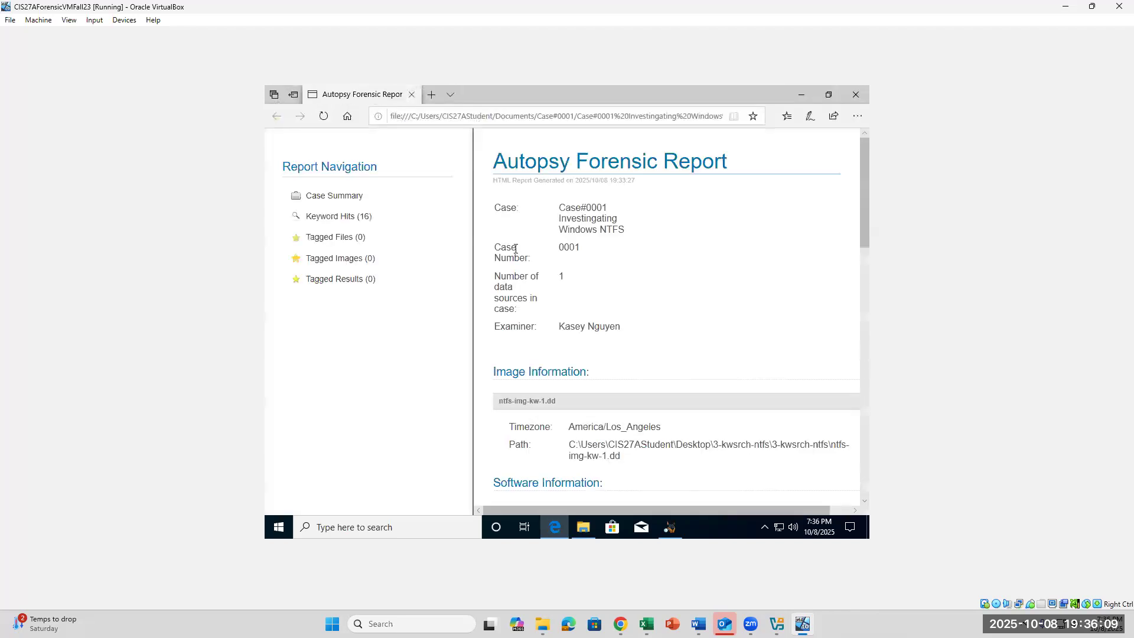
# Review the Software Information and Ingest History sections of the Autopsy Forensic Report, declining the browser's favorites import offer.
pyautogui.scroll(-5, 579, 315)
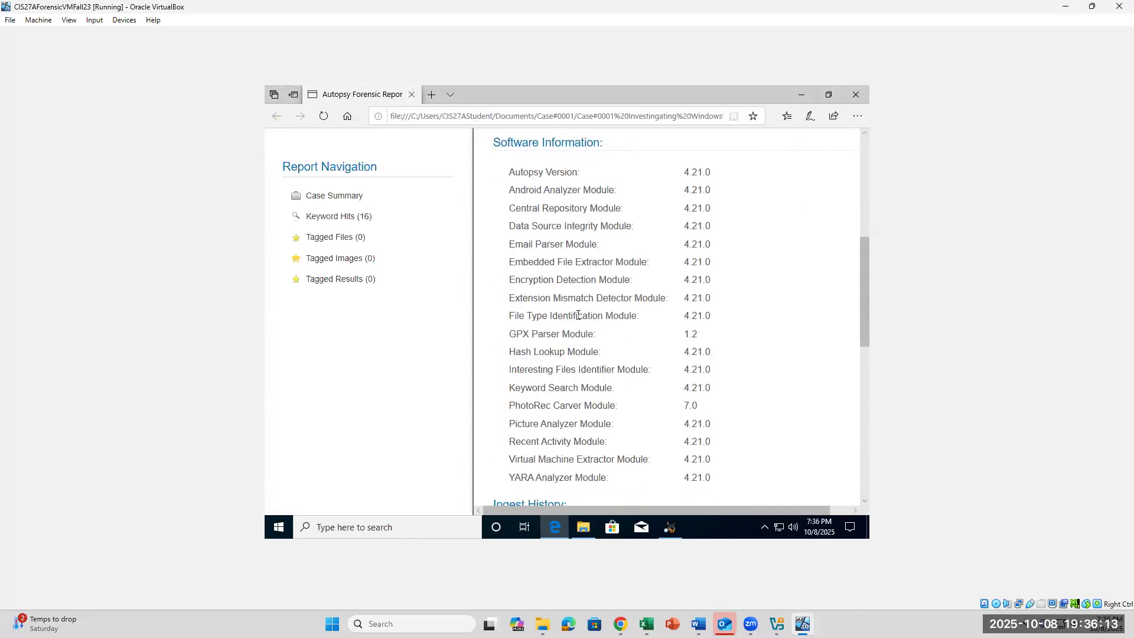
pyautogui.scroll(-4, 578, 315)
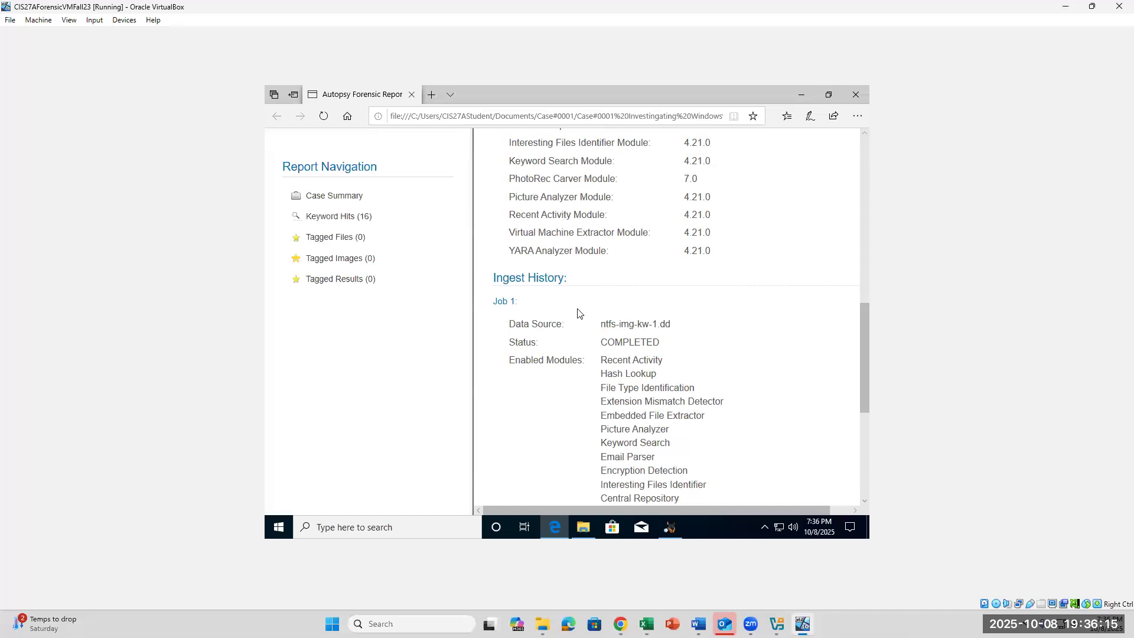
pyautogui.scroll(6, 579, 315)
pyautogui.scroll(-5, 706, 367)
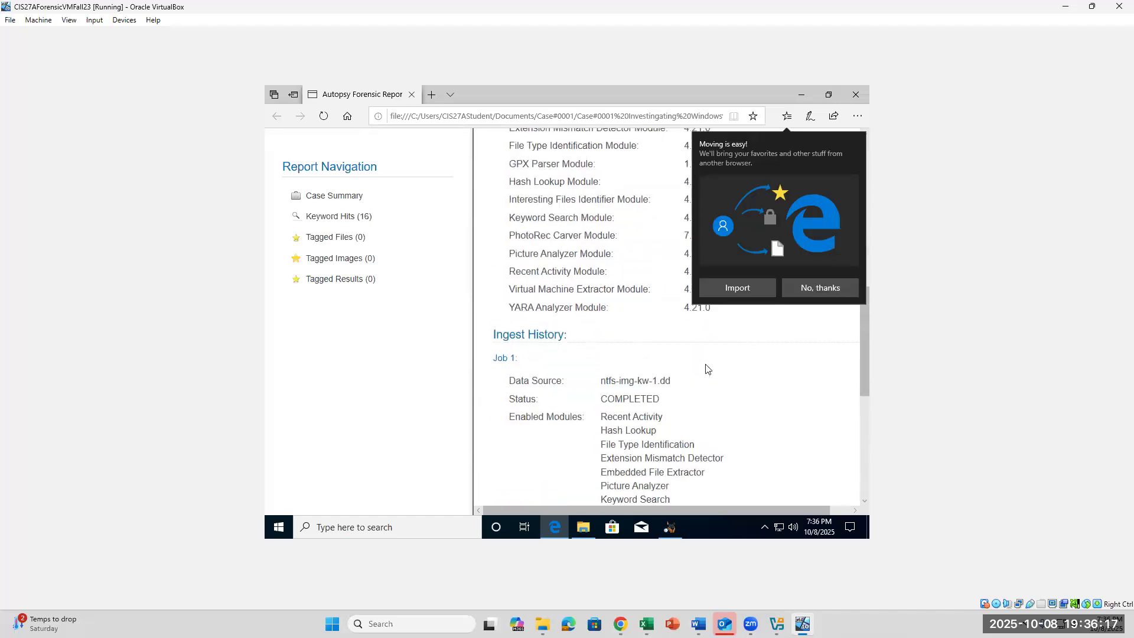
pyautogui.click(798, 288)
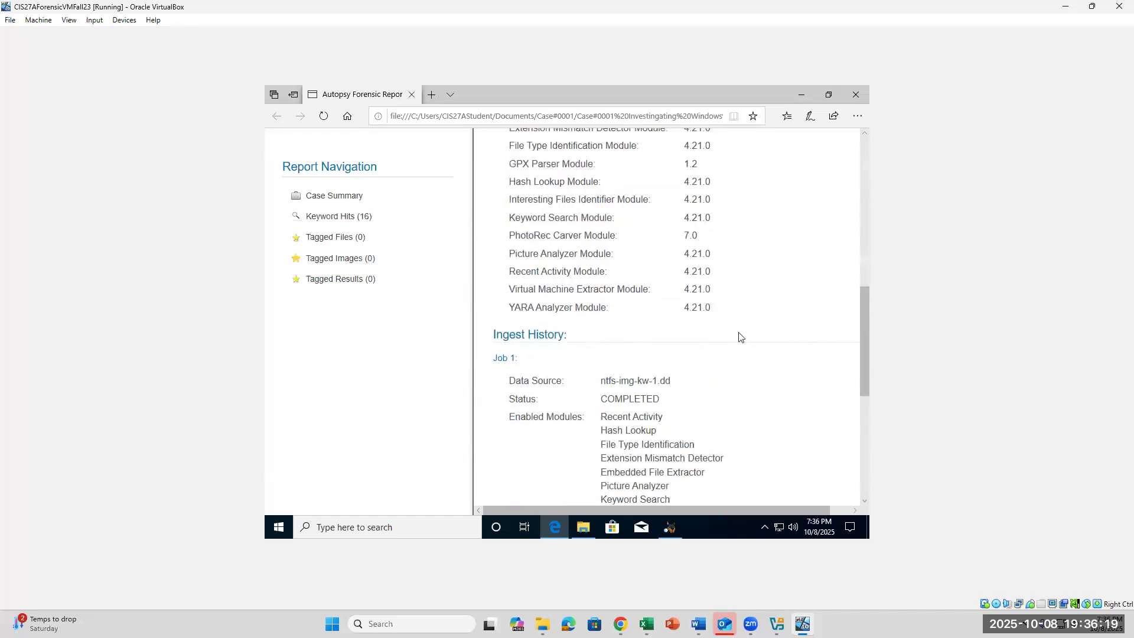
pyautogui.scroll(-3, 712, 357)
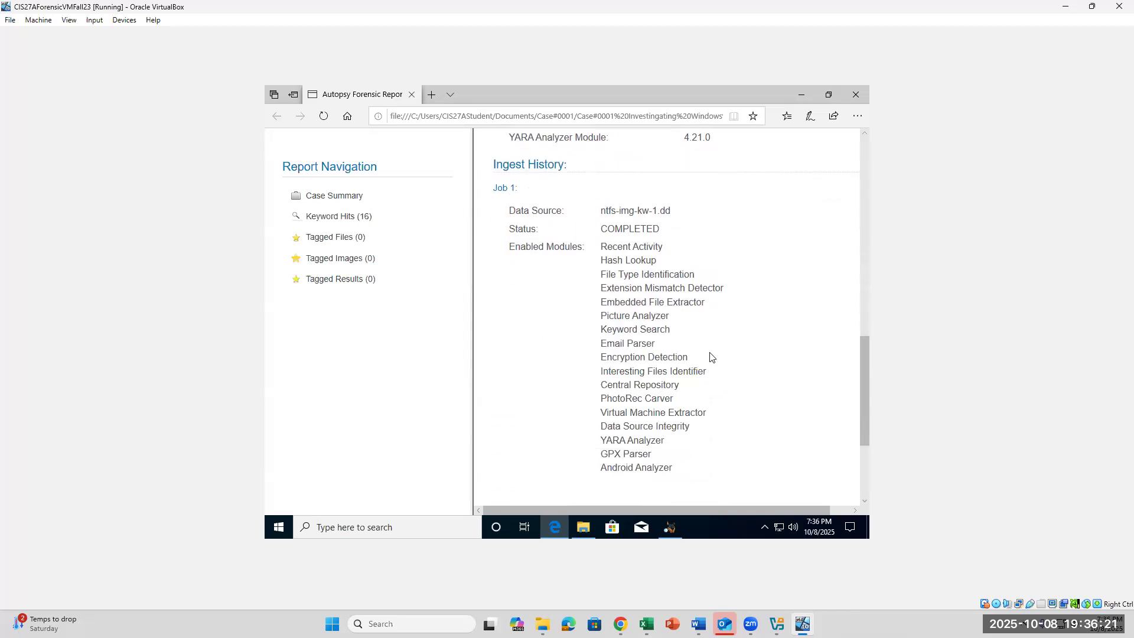
pyautogui.scroll(-3, 711, 357)
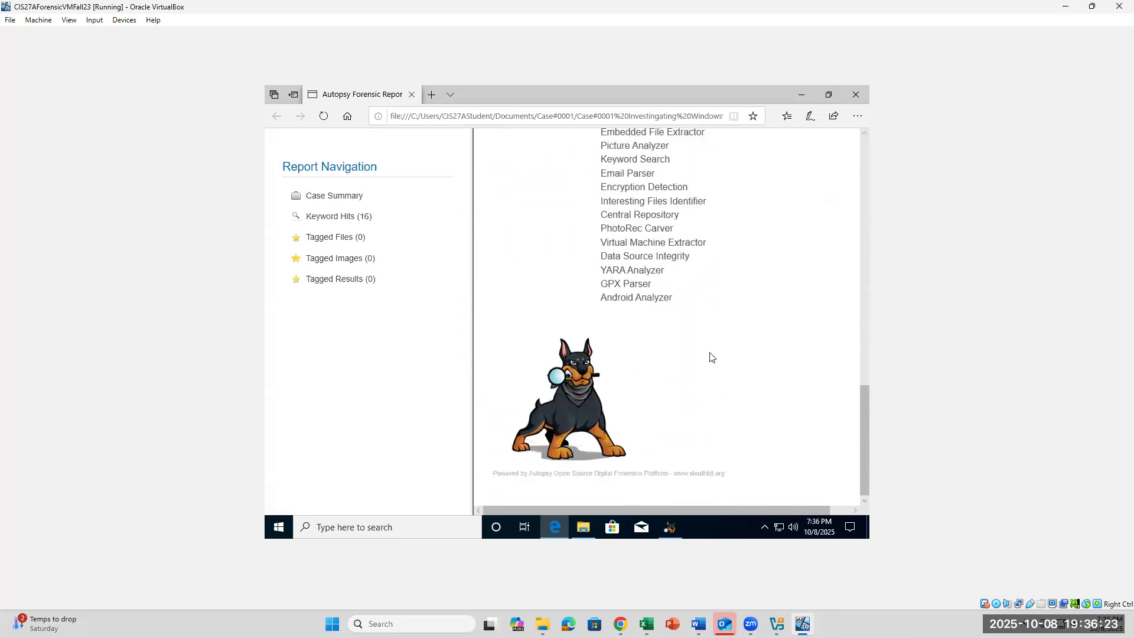
pyautogui.scroll(3, 711, 357)
pyautogui.scroll(-3, 697, 387)
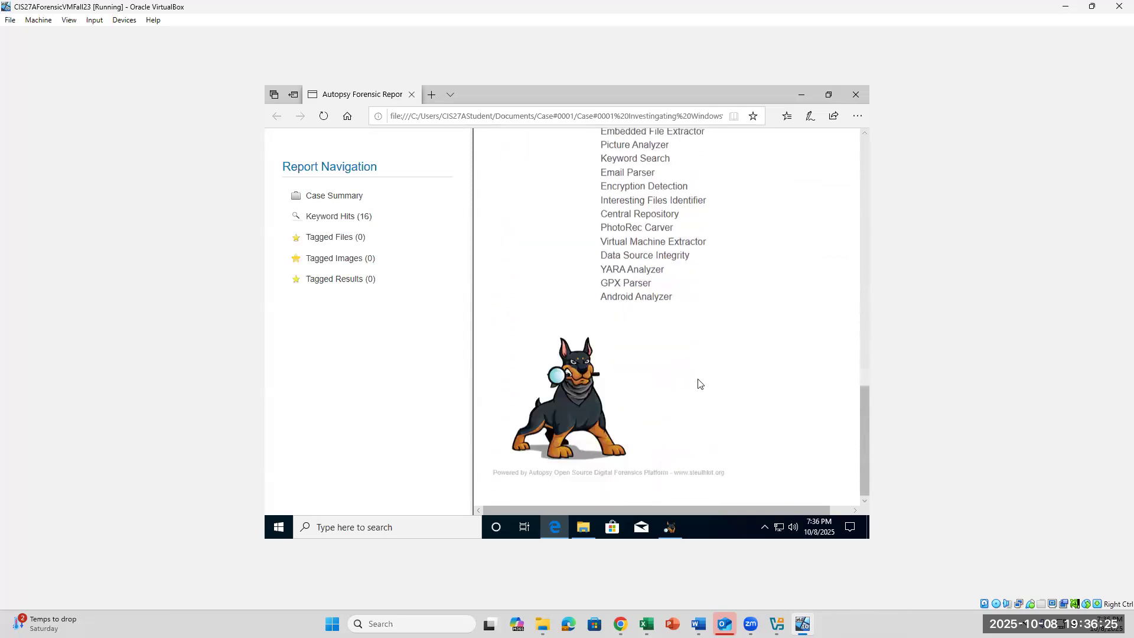
# Examine the report's Keyword Hits from n-alloc to r-unalloc, highlighting the source files listed for n-alloc and n-frag.
pyautogui.click(325, 217)
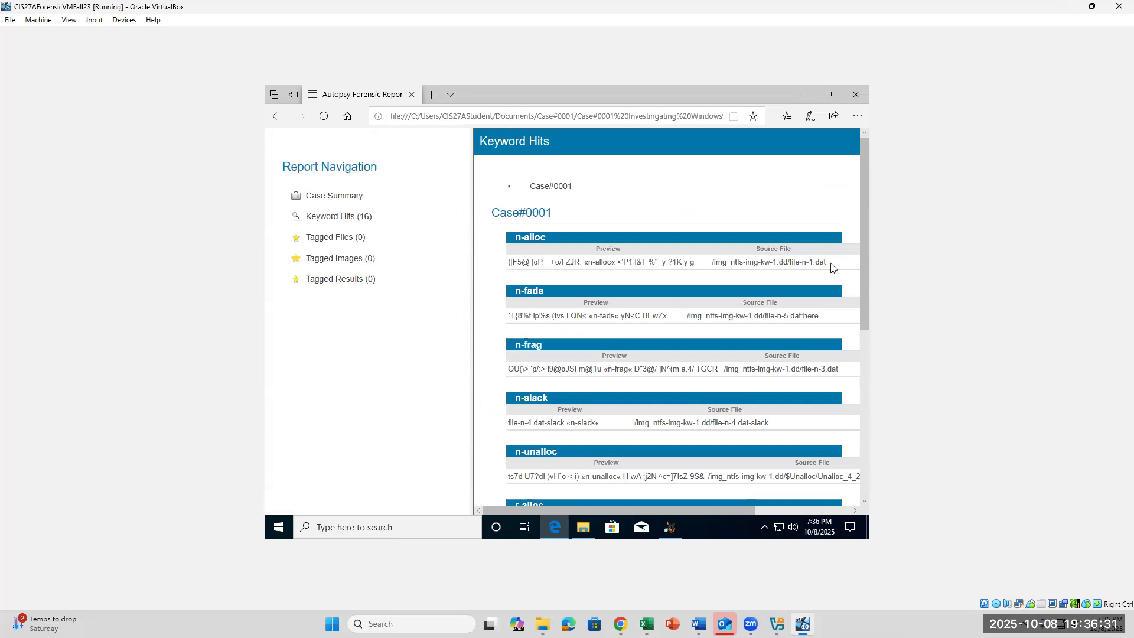
pyautogui.moveTo(827, 263); pyautogui.dragTo(718, 255)
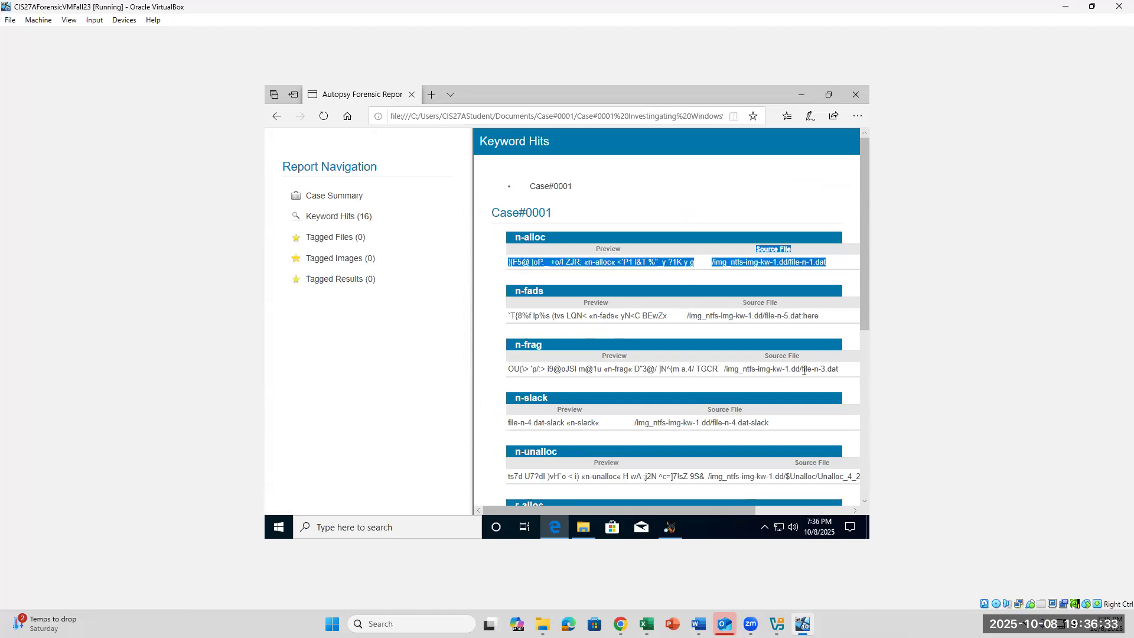
pyautogui.scroll(-3, 804, 371)
pyautogui.moveTo(840, 256); pyautogui.dragTo(735, 256)
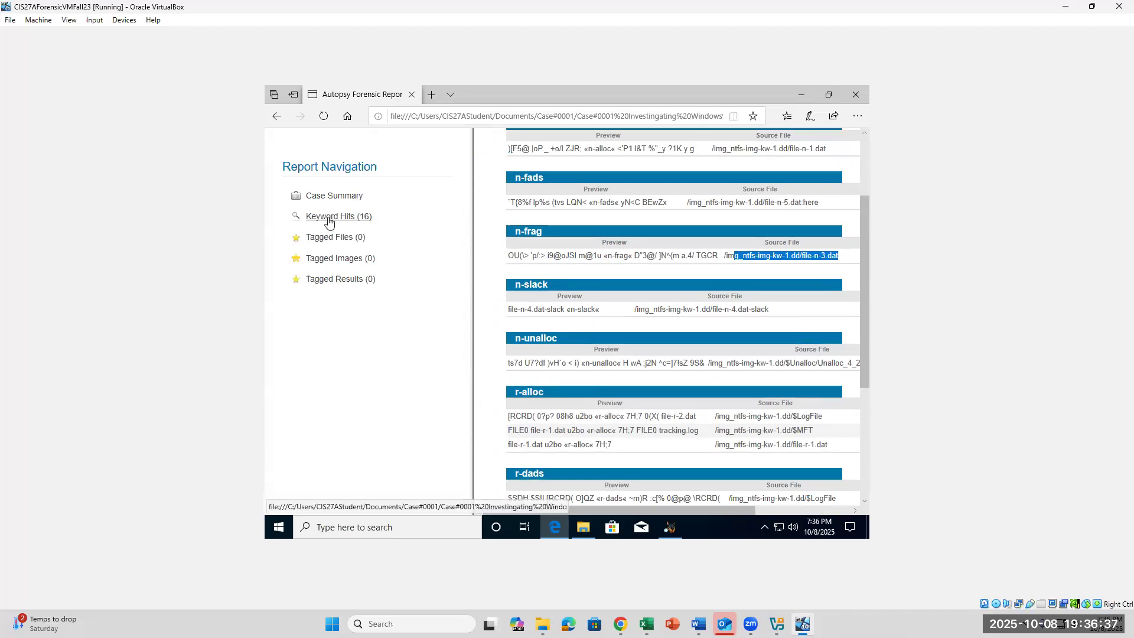
pyautogui.scroll(-5, 579, 328)
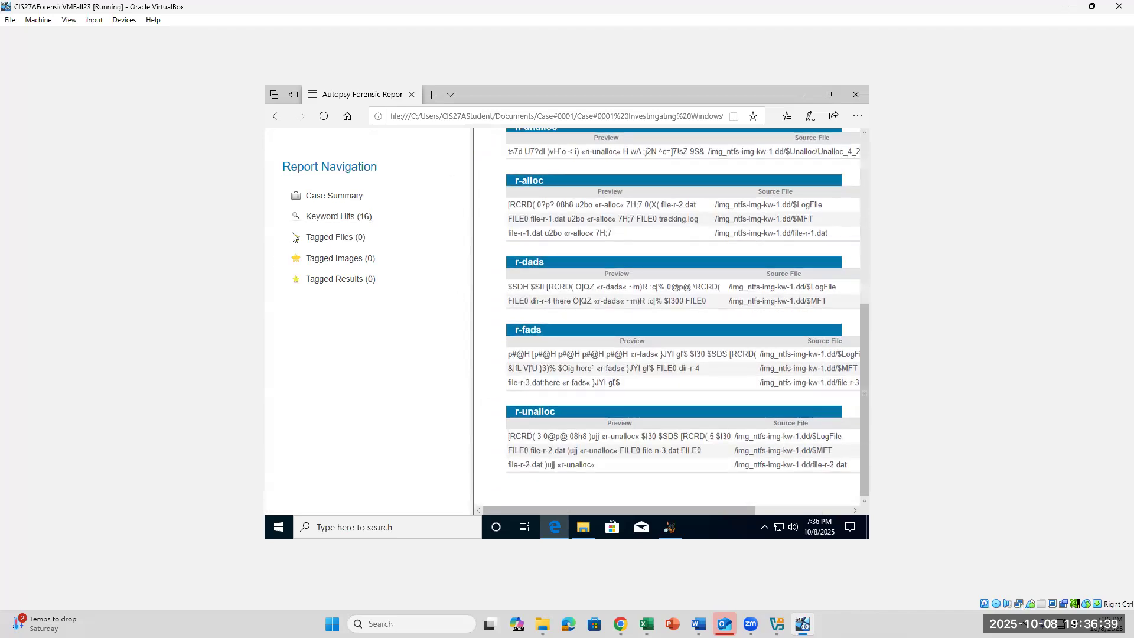
pyautogui.scroll(3, 655, 390)
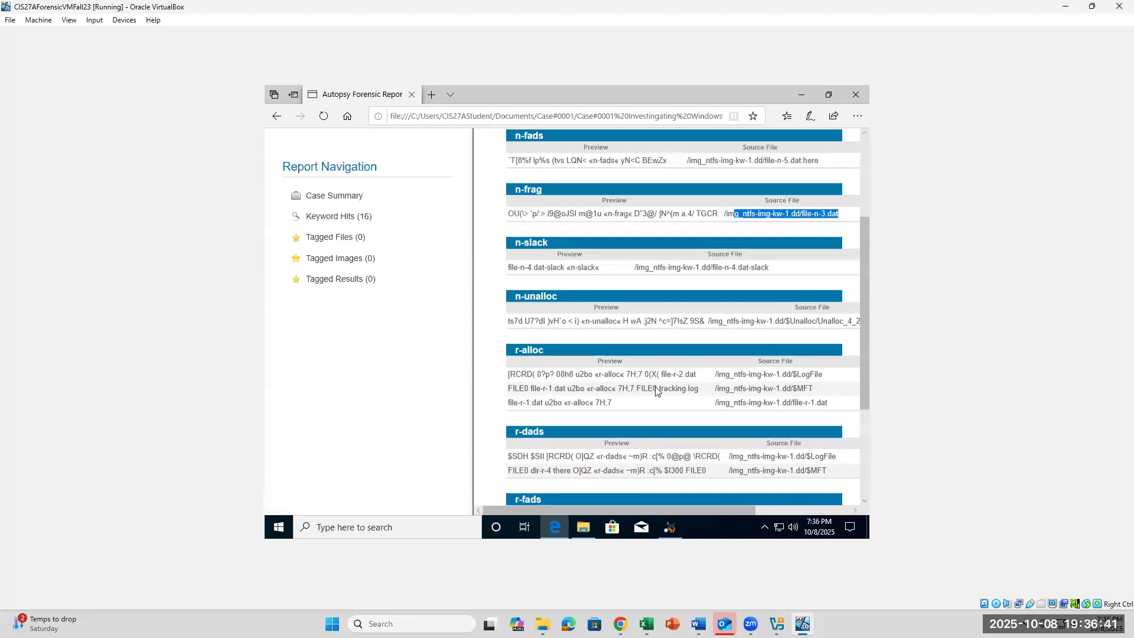
pyautogui.scroll(3, 656, 391)
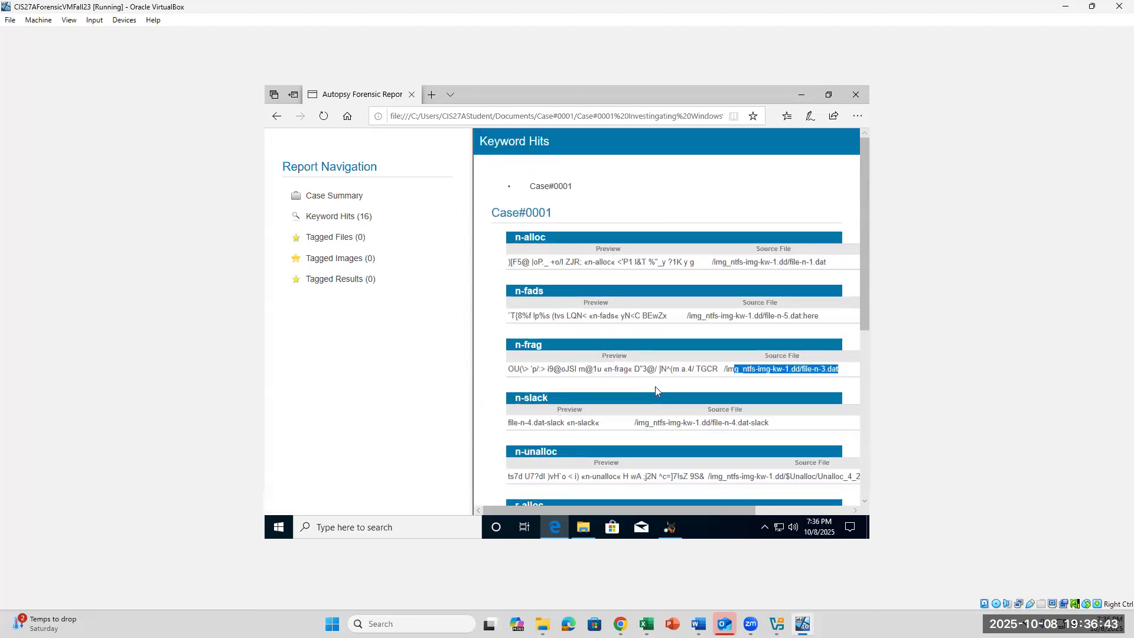
pyautogui.click(583, 529)
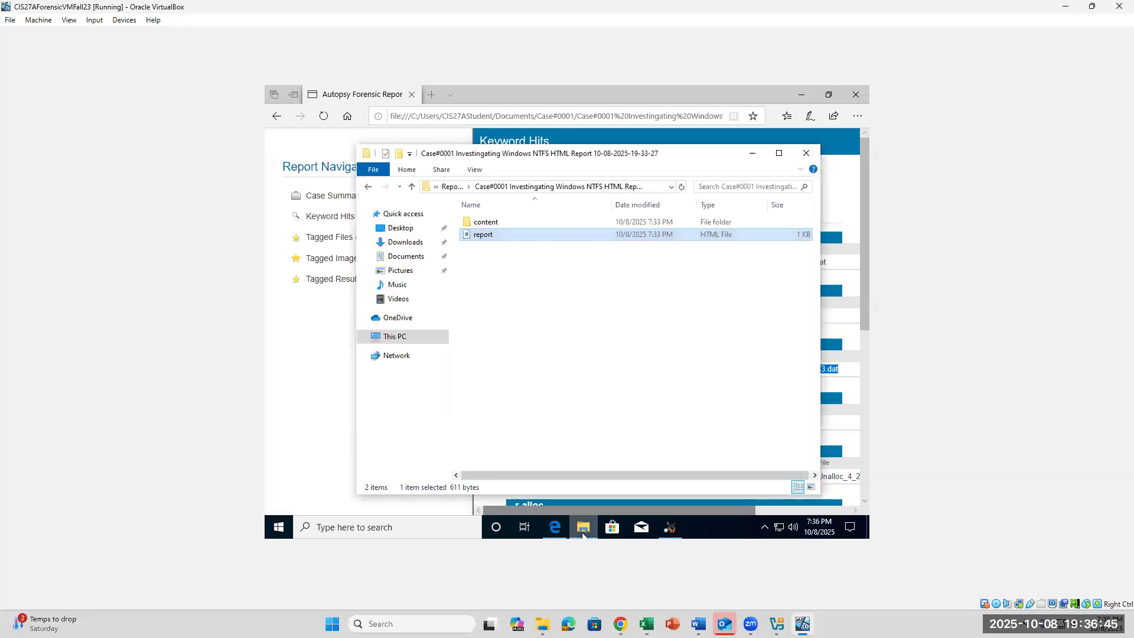
pyautogui.click(583, 532)
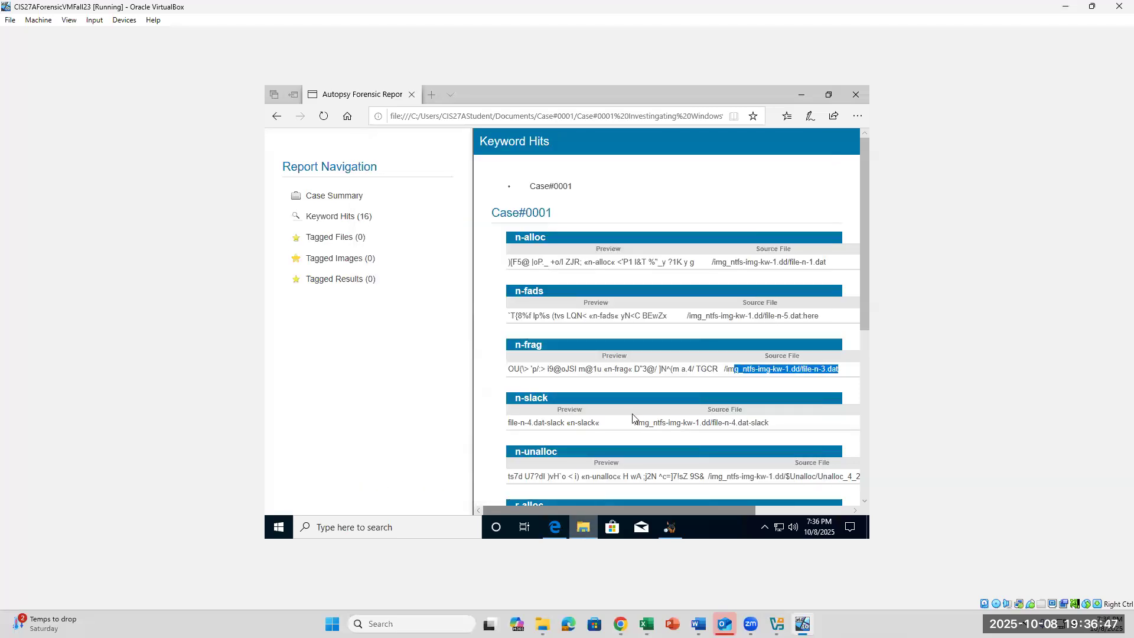
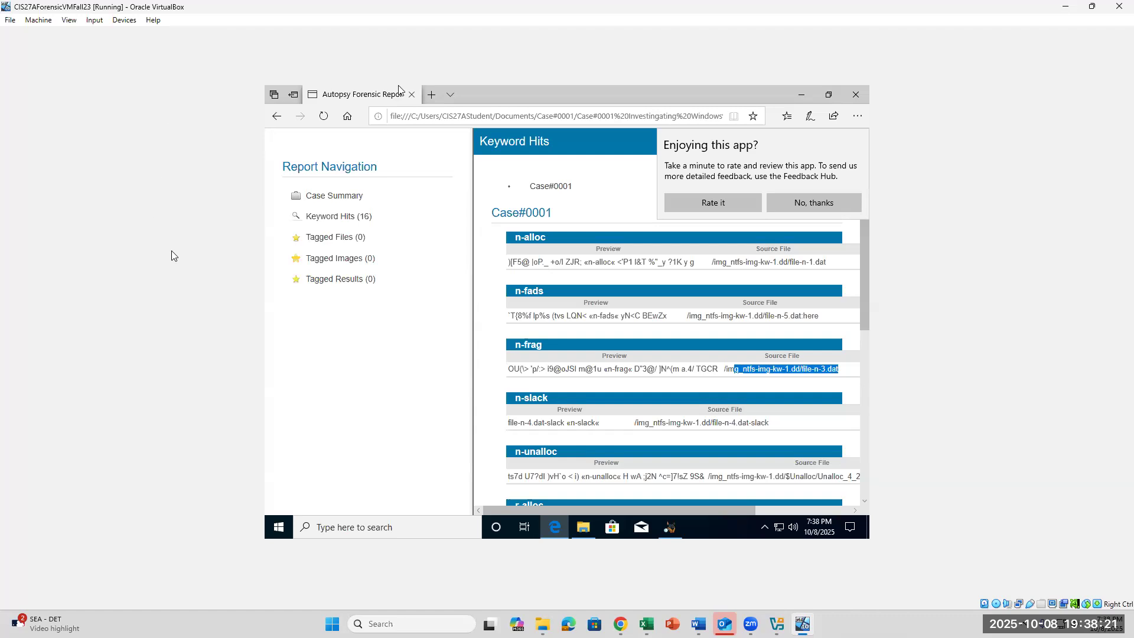
# Read through items 38 to 44 of the Word lab document and return to the Keyword Hits page of the HTML report.
pyautogui.click(646, 624)
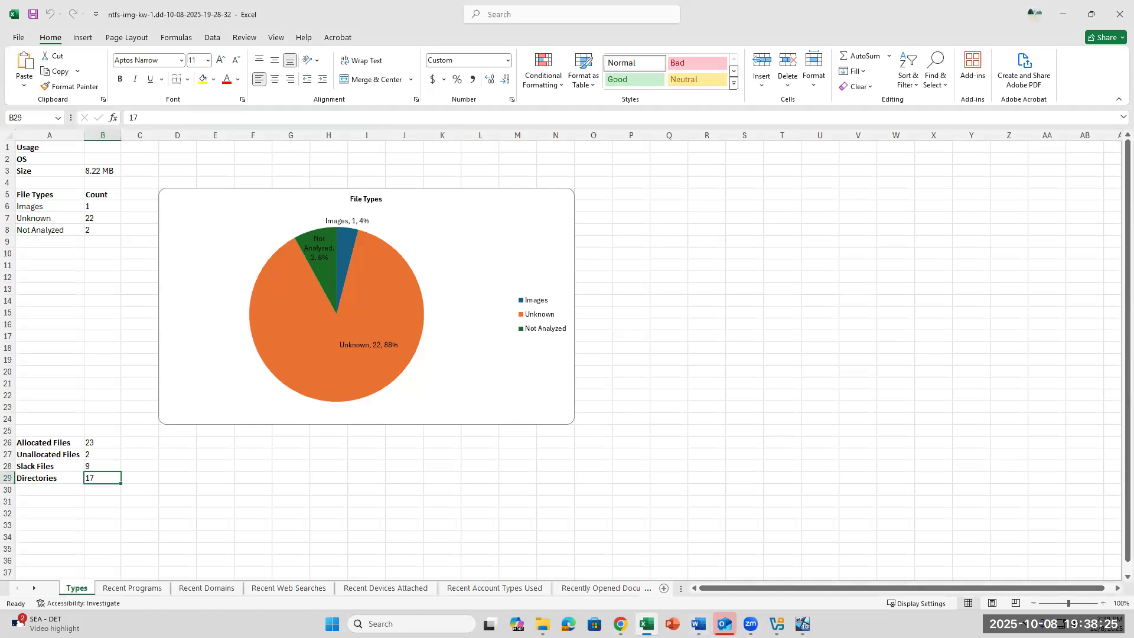
pyautogui.click(698, 624)
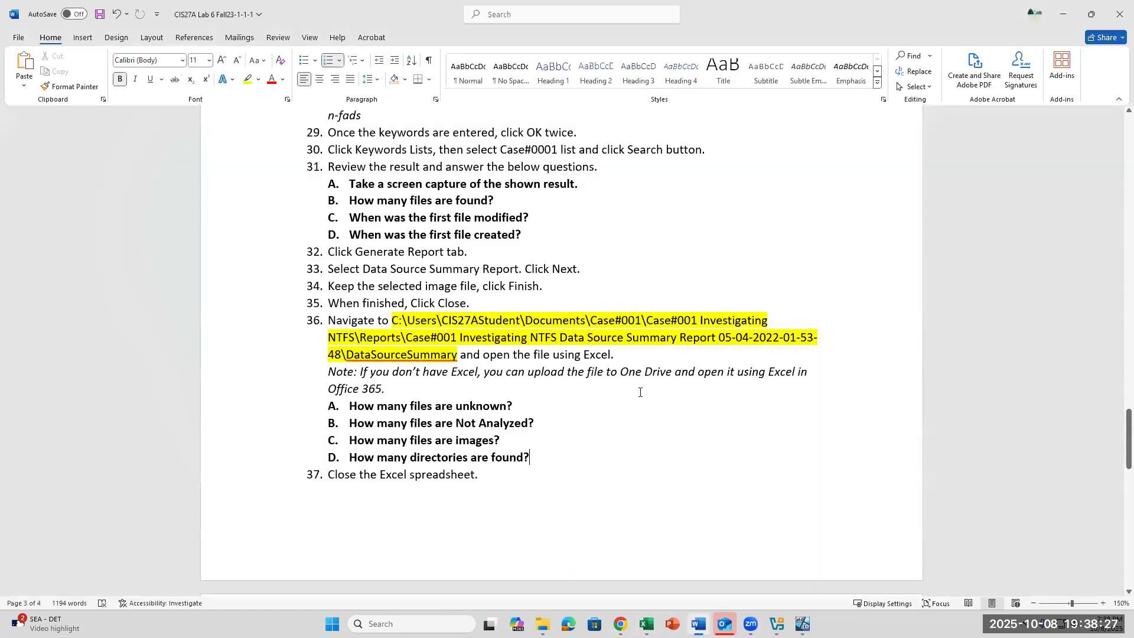
pyautogui.scroll(-8, 641, 392)
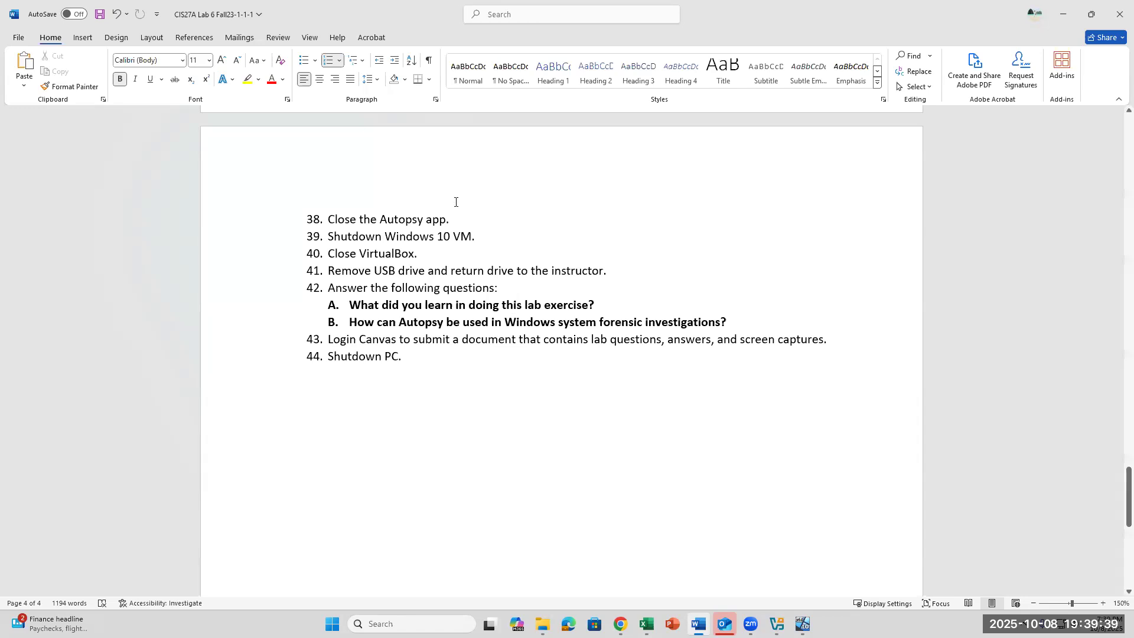
pyautogui.click(802, 625)
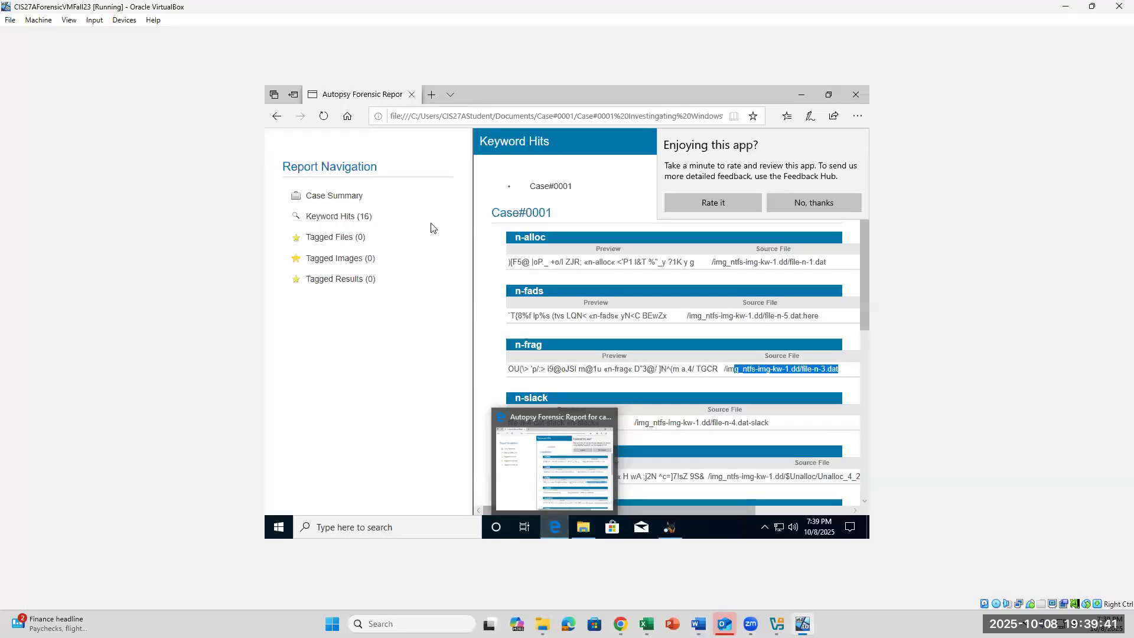
pyautogui.click(346, 222)
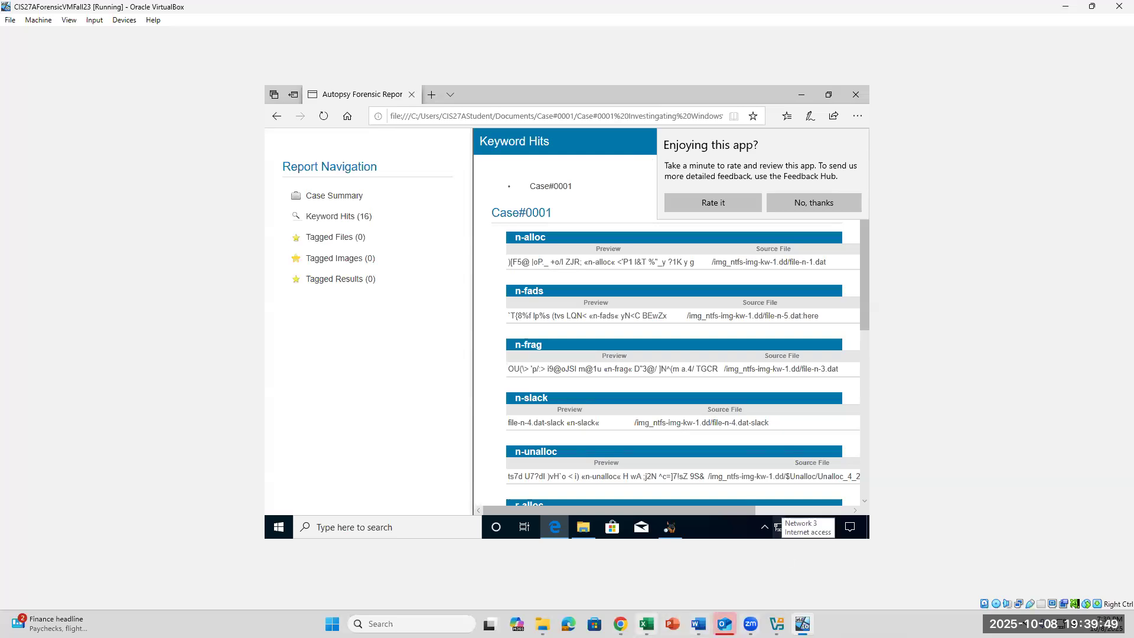
# Switch to the Excel summary workbook and inspect the Unknown file type and the allocated, unallocated and slack file counts.
pyautogui.click(652, 619)
pyautogui.click(62, 218)
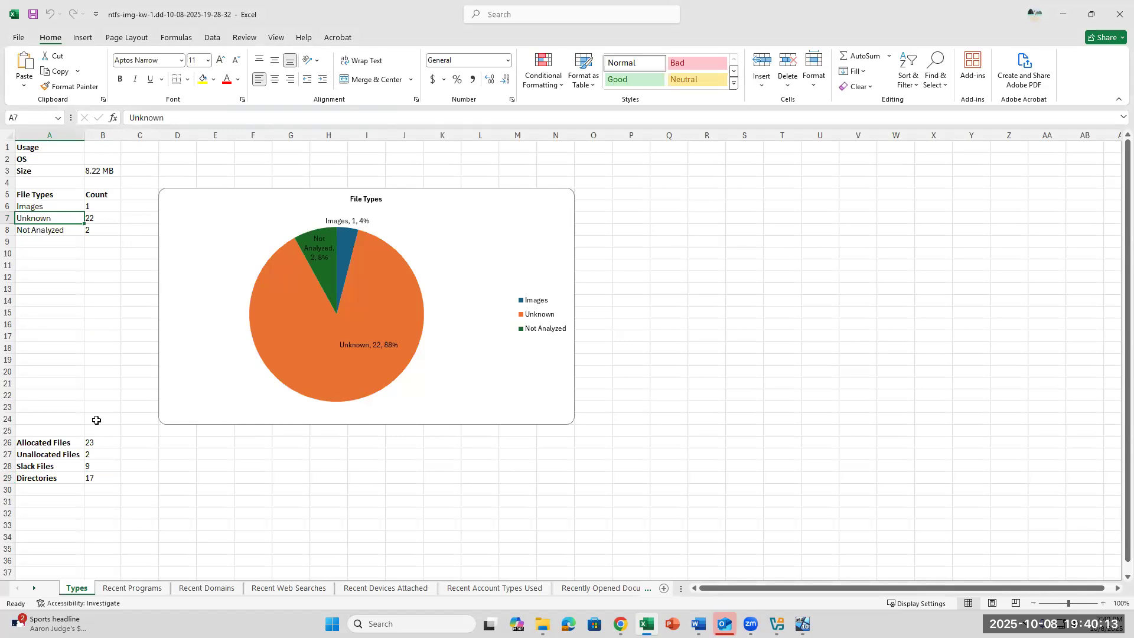
pyautogui.click(83, 443)
pyautogui.click(95, 452)
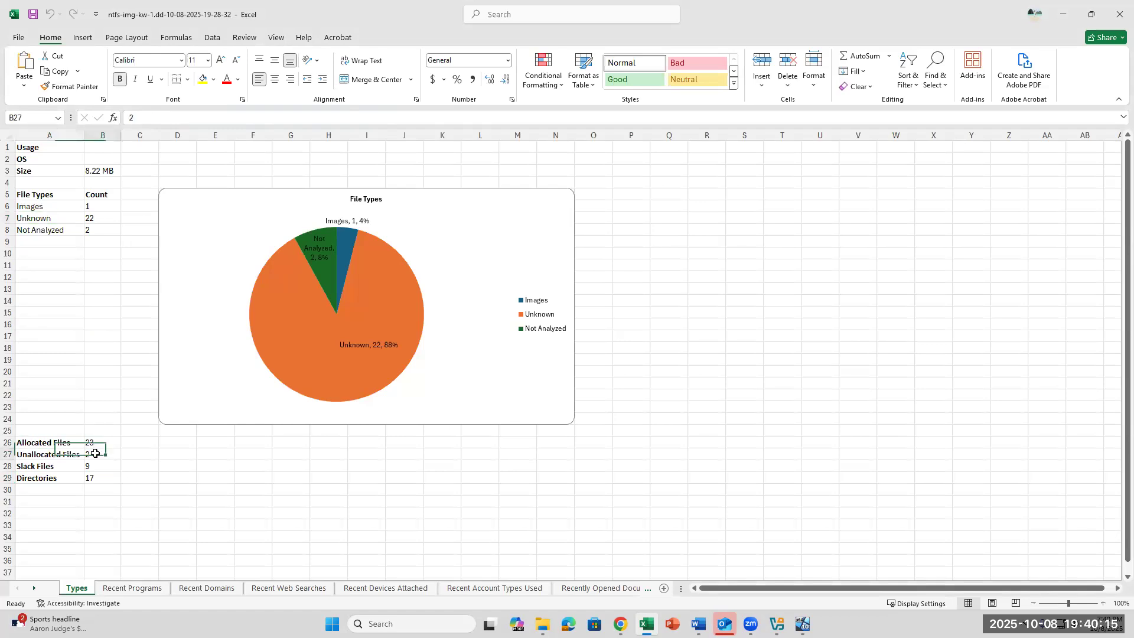
pyautogui.click(99, 445)
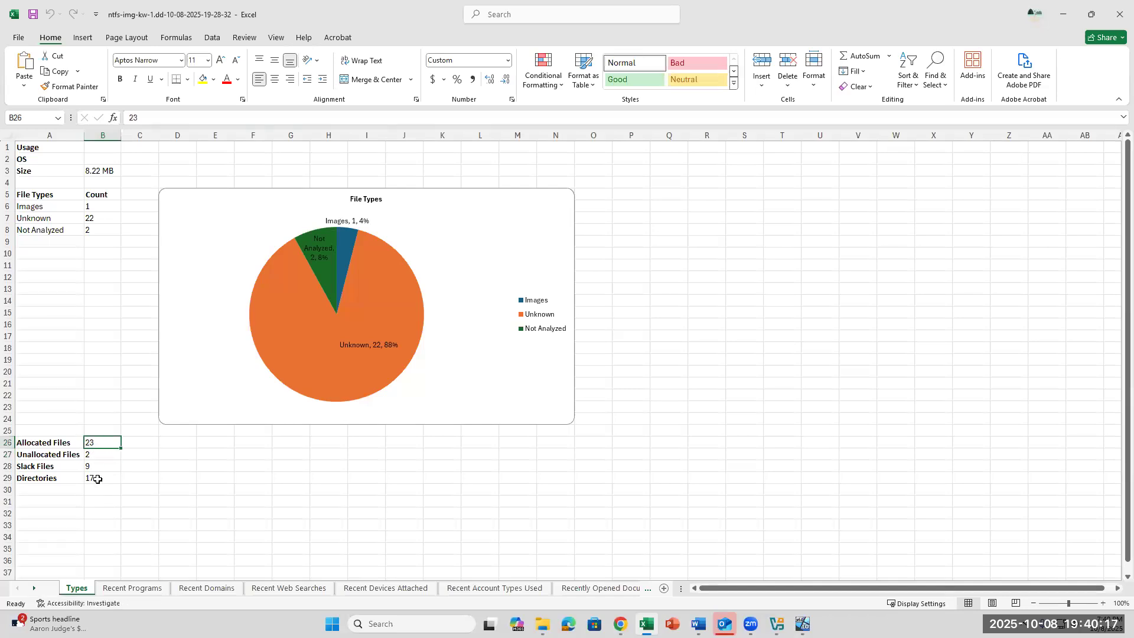
pyautogui.click(101, 466)
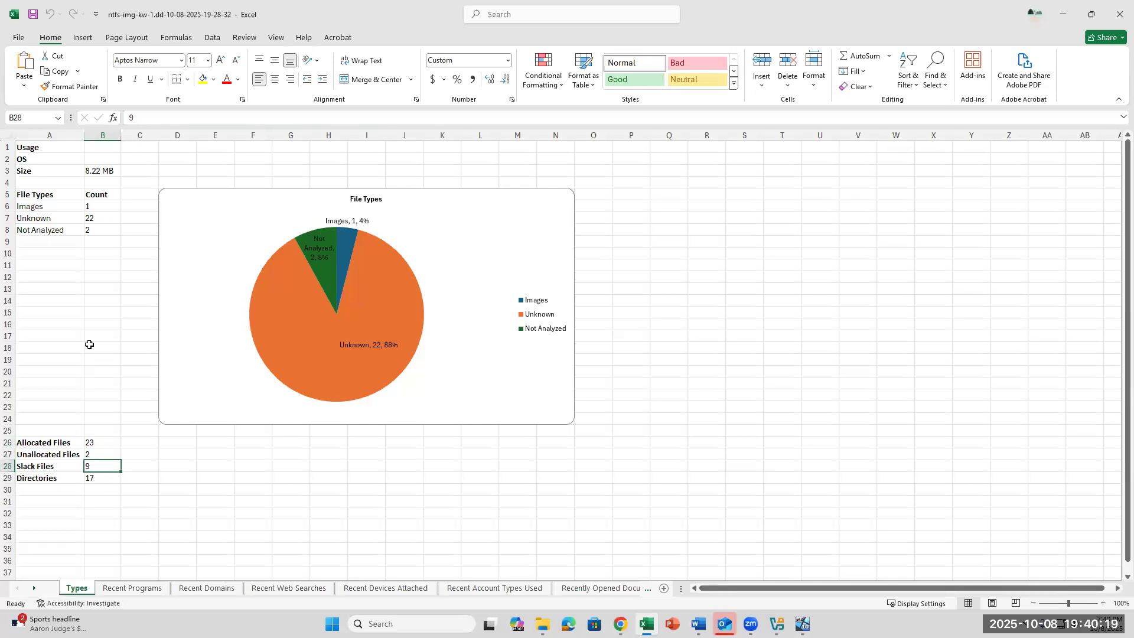
# Examine the Allocated Files, Unallocated Files, Slack Files and Directories counts in the summary workbook's Types sheet.
pyautogui.scroll(-2, 89, 344)
pyautogui.click(91, 372)
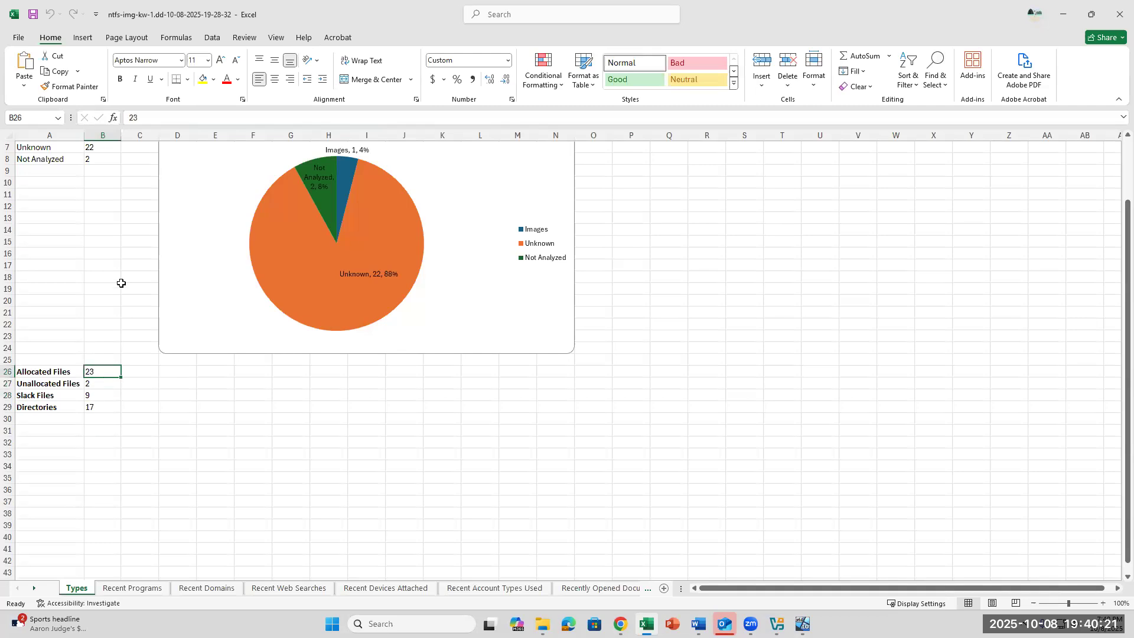
pyautogui.click(48, 375)
pyautogui.click(50, 385)
pyautogui.click(103, 384)
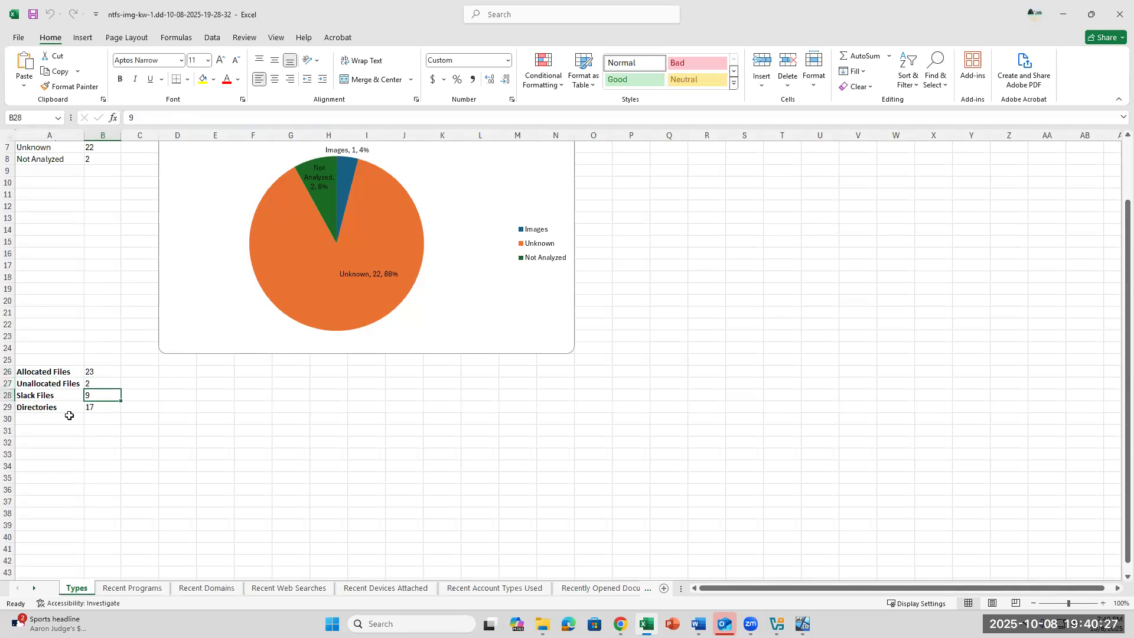
pyautogui.click(77, 396)
pyautogui.click(88, 397)
pyautogui.click(99, 419)
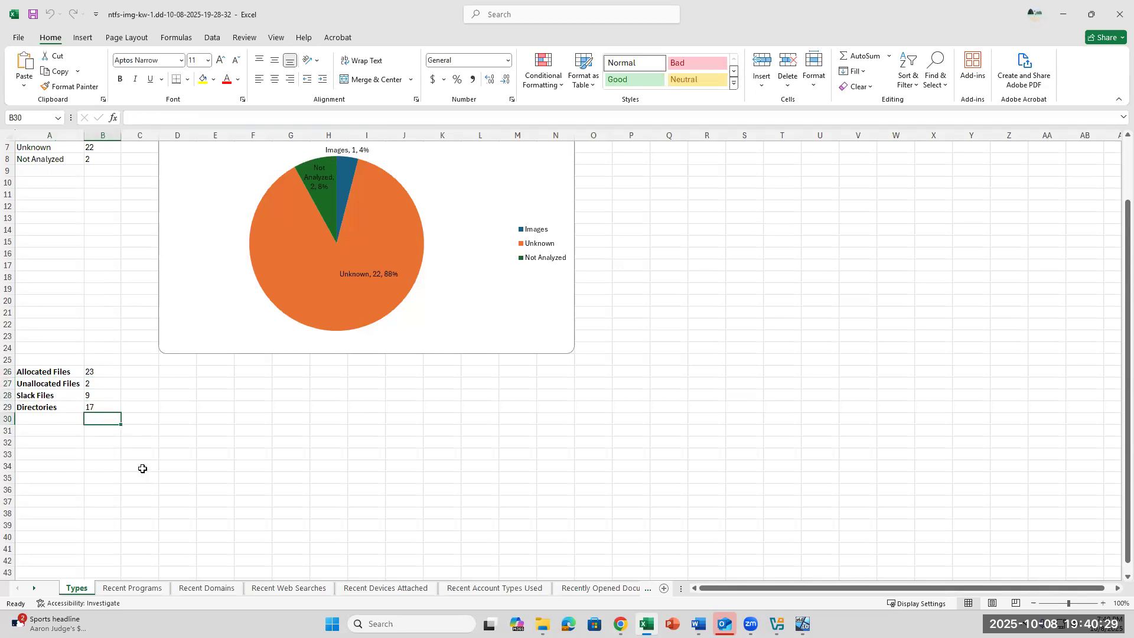
pyautogui.press('Up')
# Switch to the HTML report in the virtual machine and read through its Keyword Hits from n-alloc to r-unalloc.
pyautogui.moveTo(725, 624)
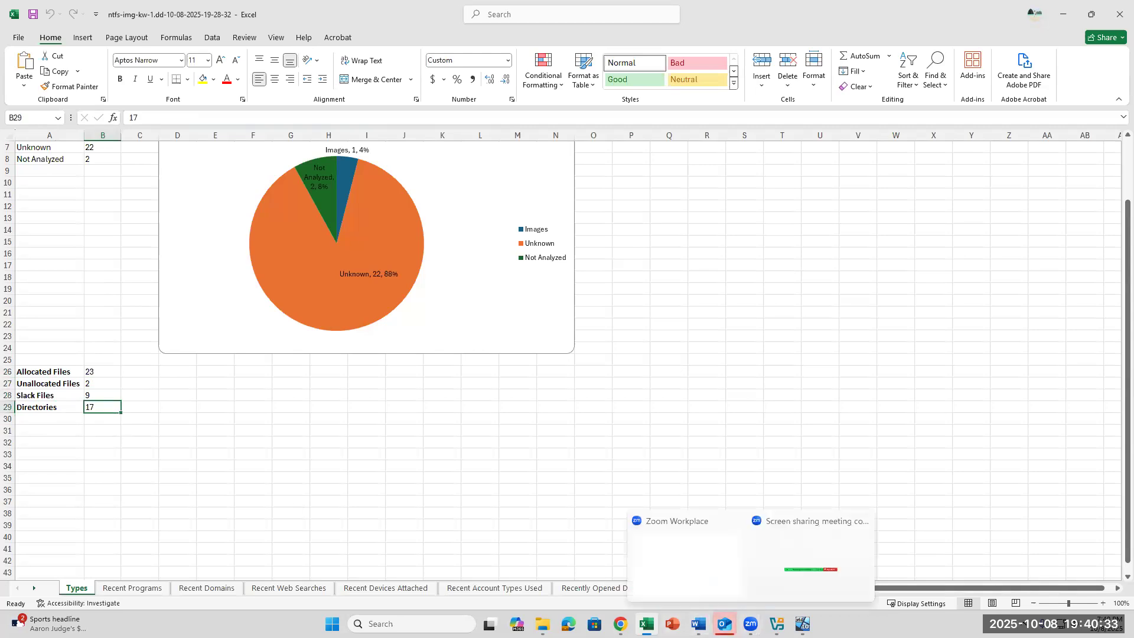
pyautogui.click(802, 624)
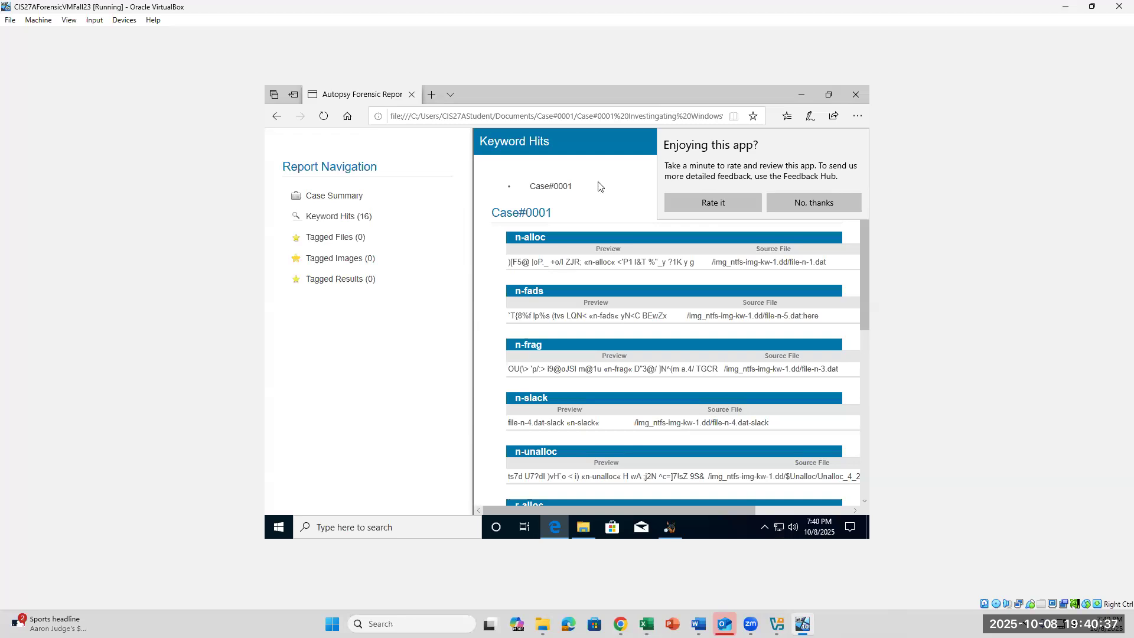
pyautogui.scroll(-6, 579, 357)
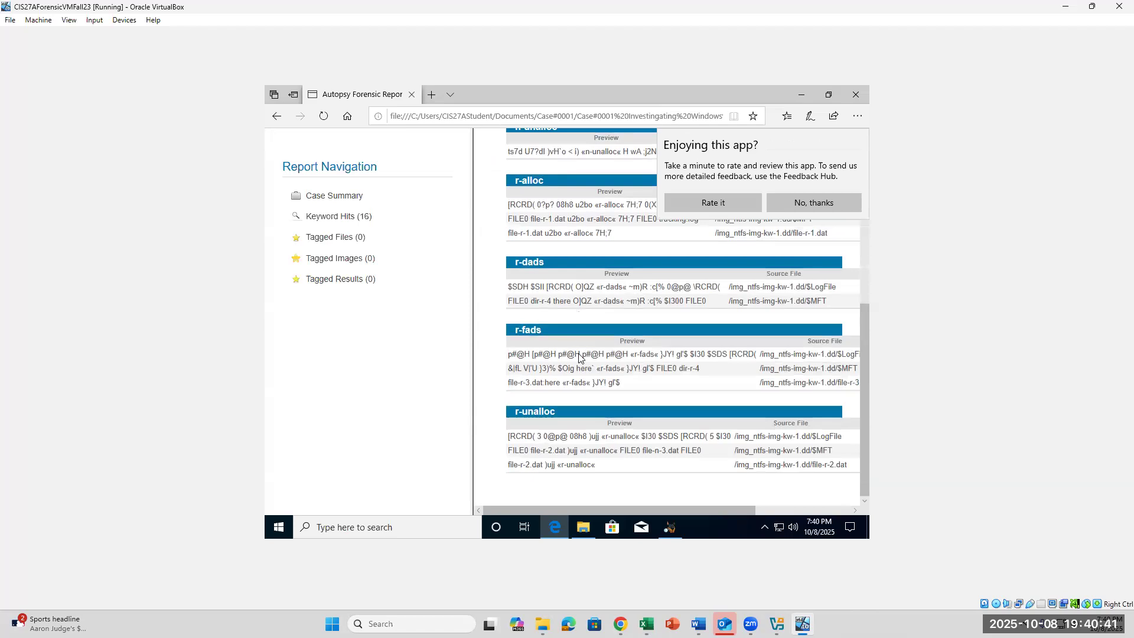
pyautogui.click(326, 220)
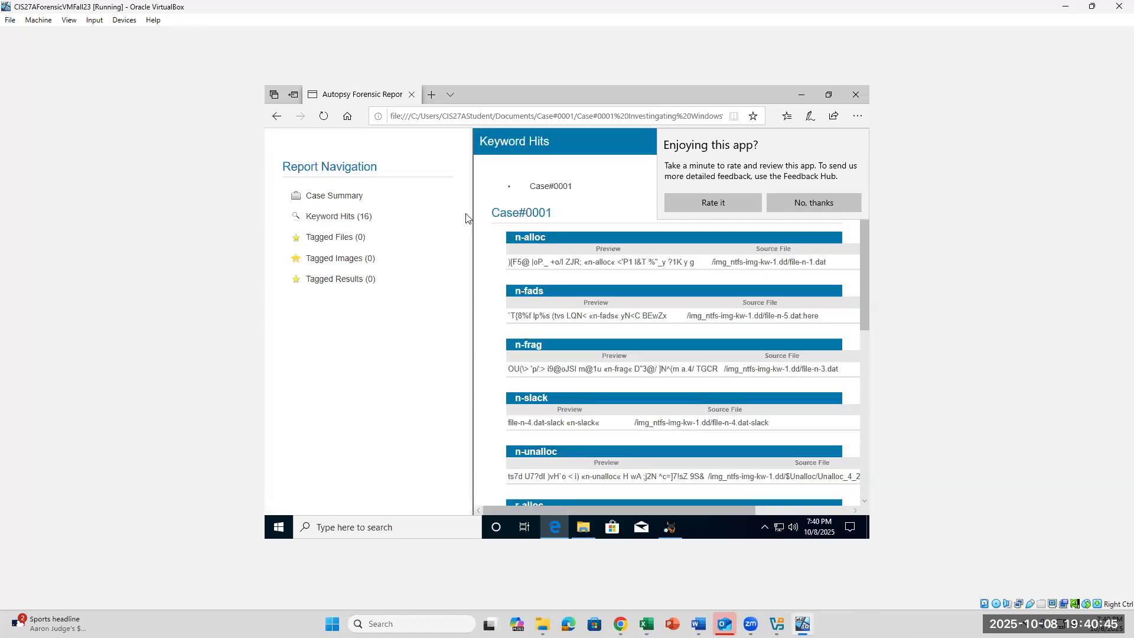
# Review the report's Case Summary down to the Ingest History, and return to the Keyword Hits page.
pyautogui.click(332, 197)
pyautogui.scroll(-8, 600, 369)
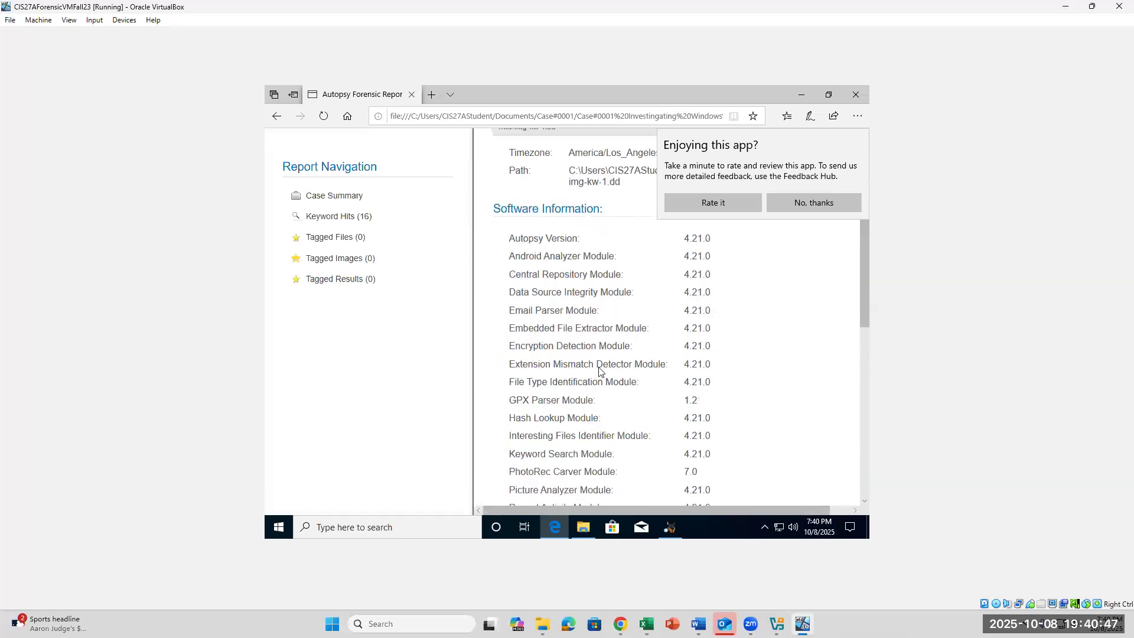
pyautogui.scroll(-10, 600, 366)
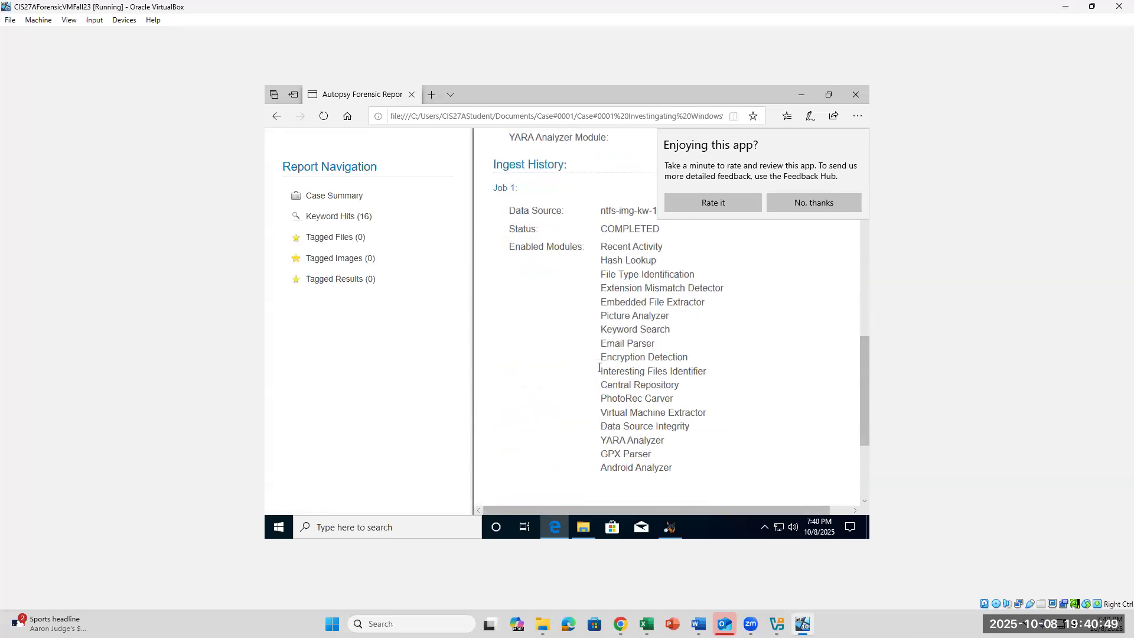
pyautogui.scroll(6, 543, 327)
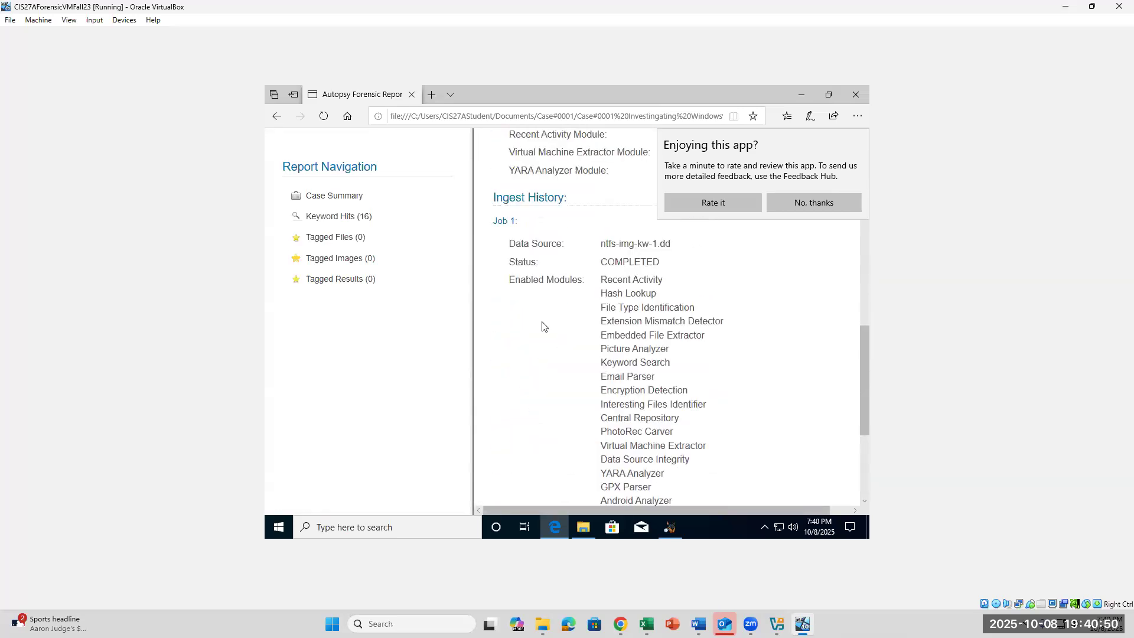
pyautogui.click(349, 218)
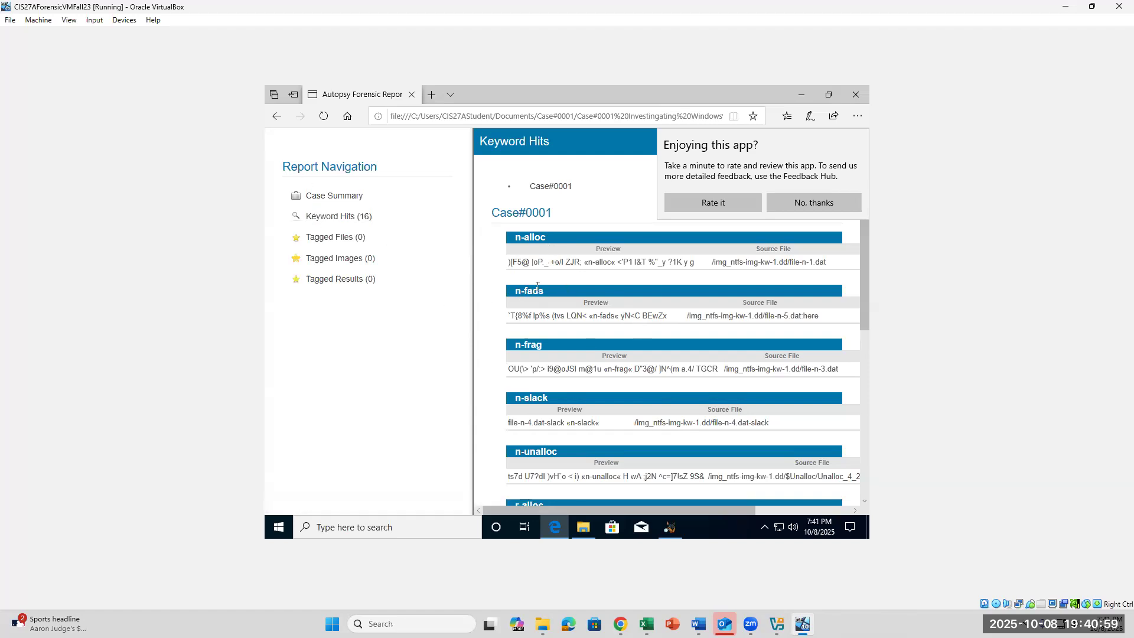
pyautogui.scroll(-4, 542, 436)
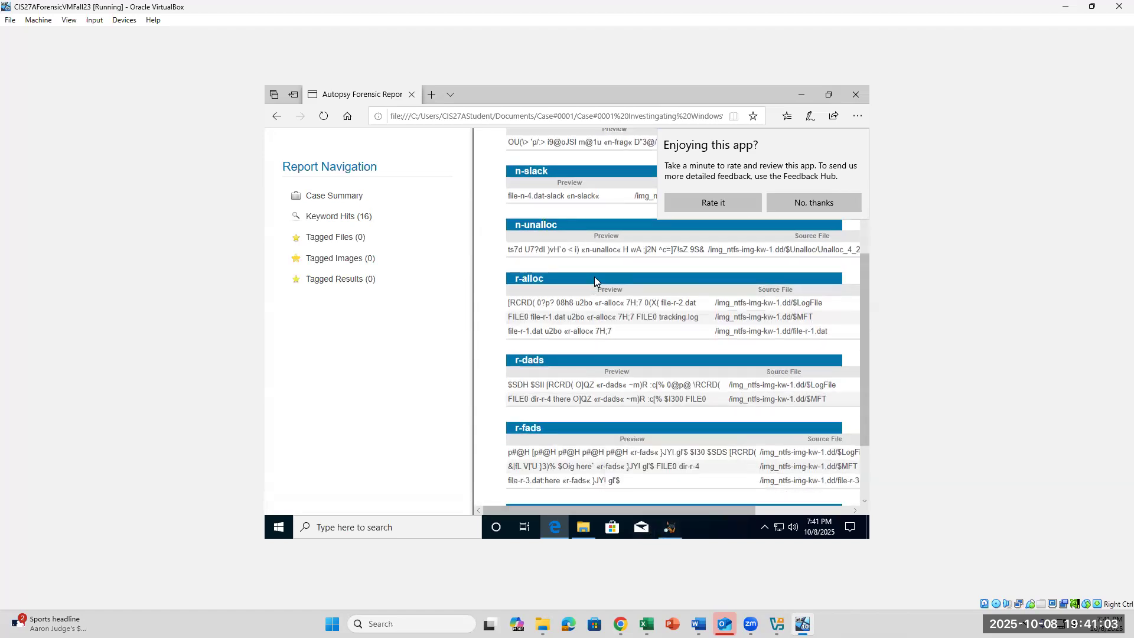
# Return to the Excel summary workbook and compare the Images, Unknown and Not Analyzed file types with the Allocated Files count.
pyautogui.moveTo(666, 532)
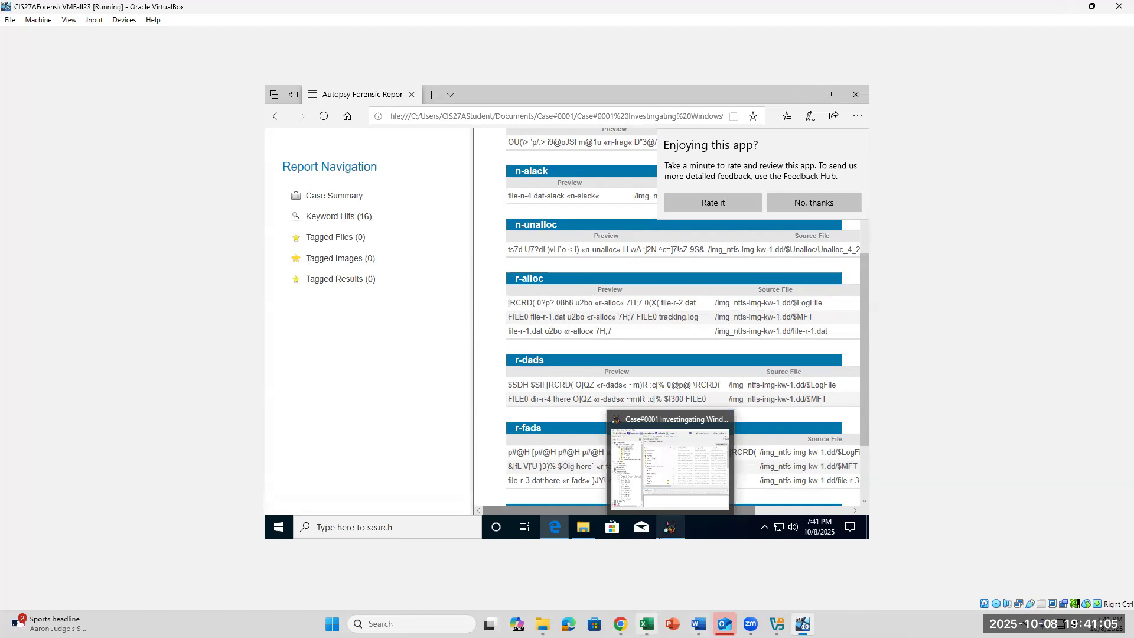
pyautogui.click(647, 624)
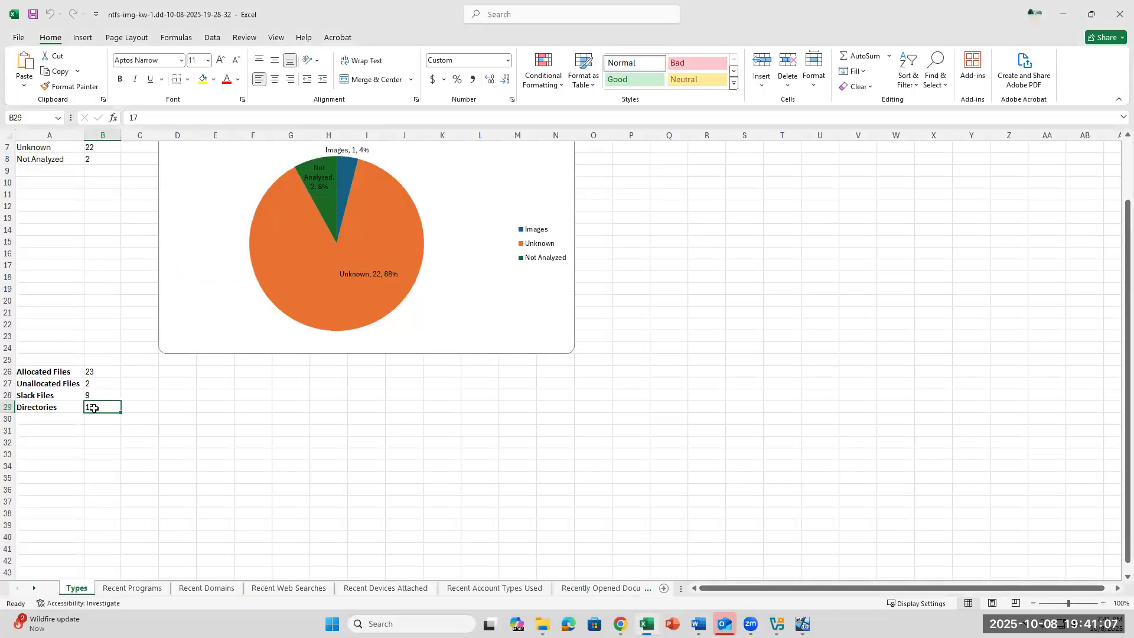
pyautogui.click(103, 375)
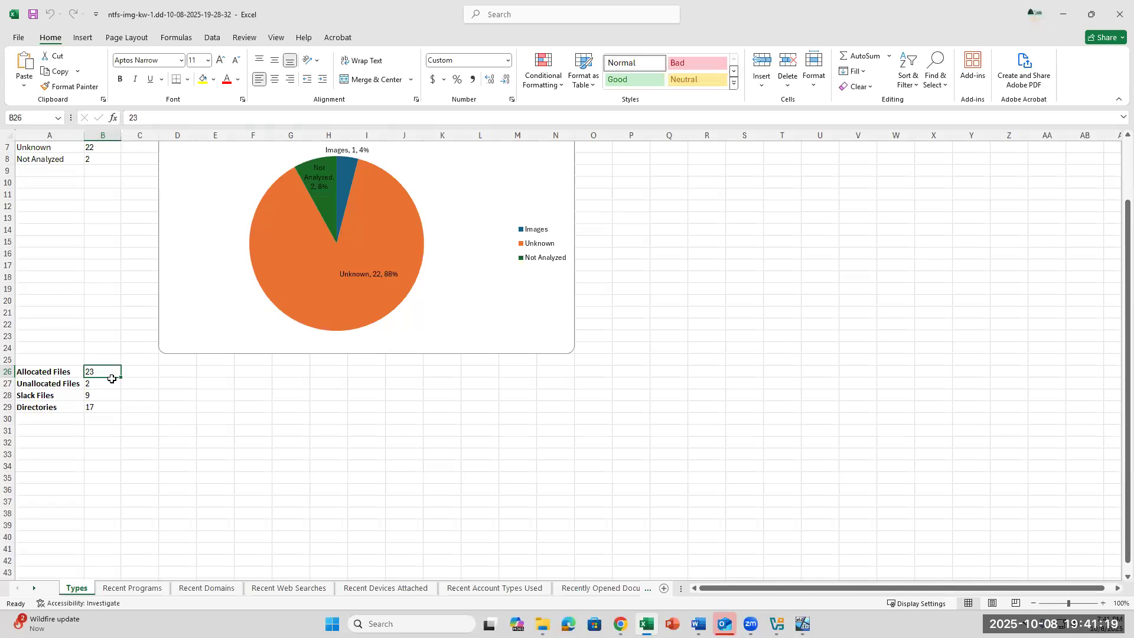
pyautogui.click(83, 162)
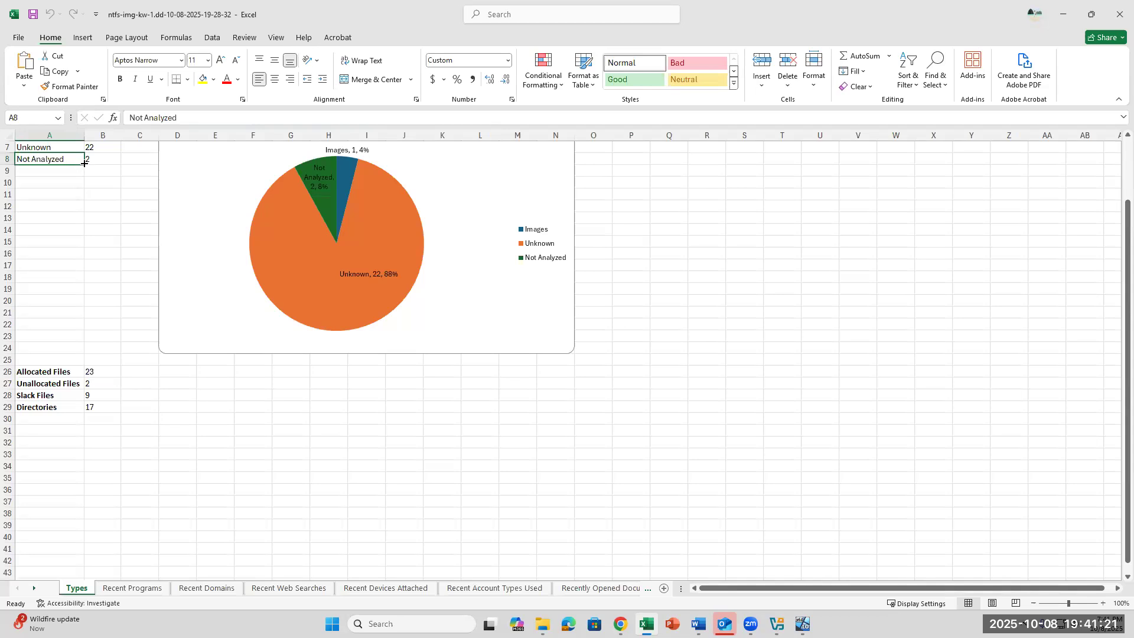
pyautogui.scroll(2, 46, 198)
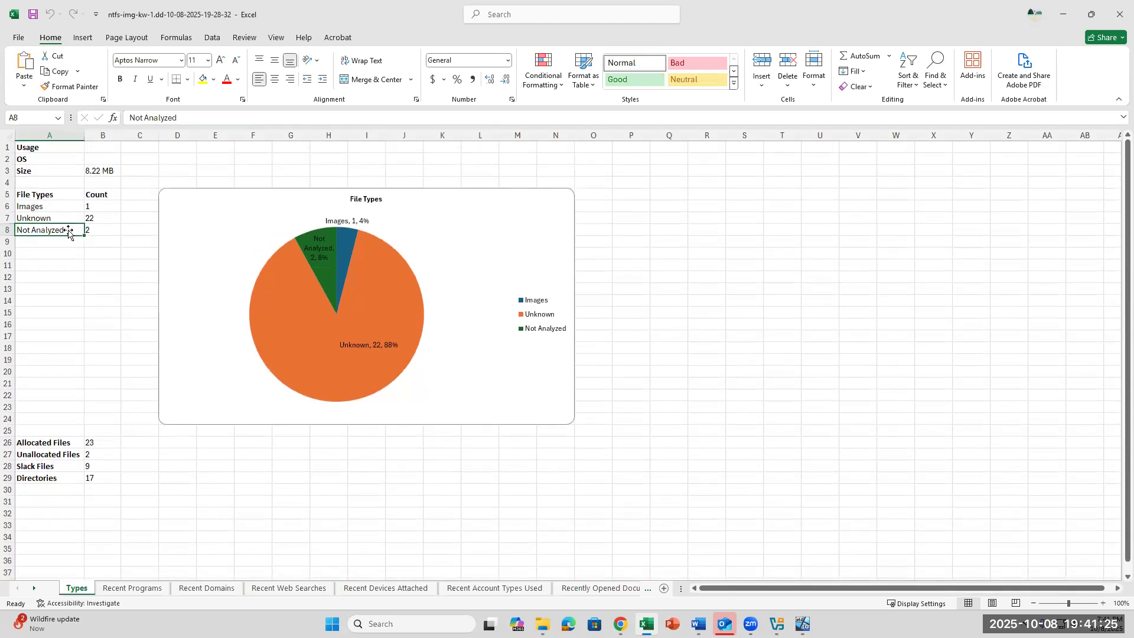
pyautogui.click(44, 224)
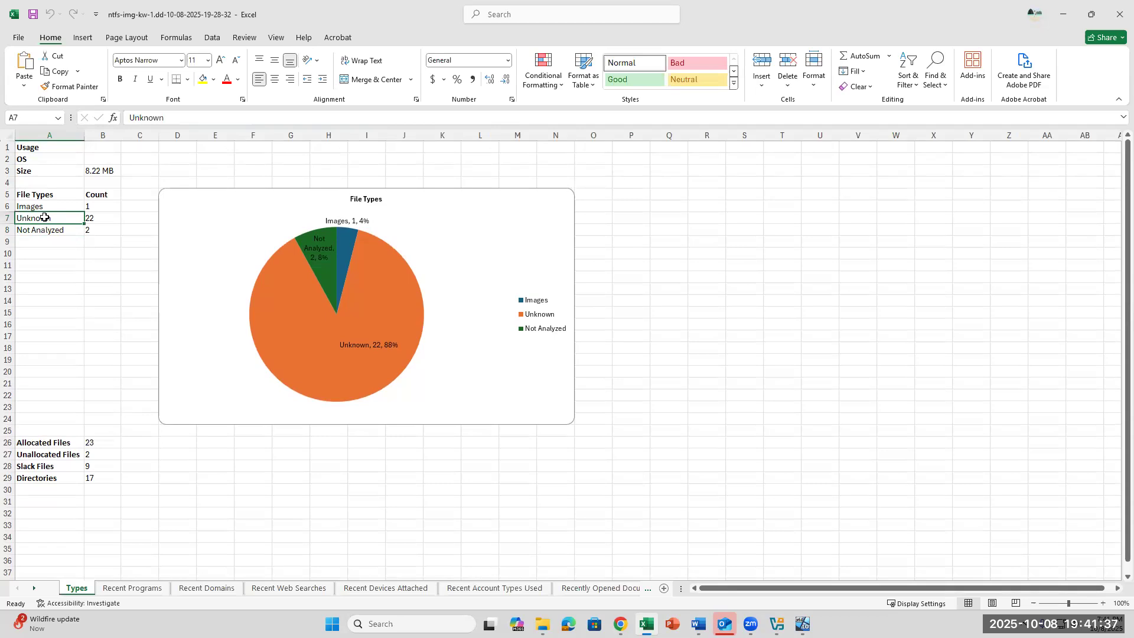
pyautogui.click(71, 210)
pyautogui.press('Down')
pyautogui.click(91, 221)
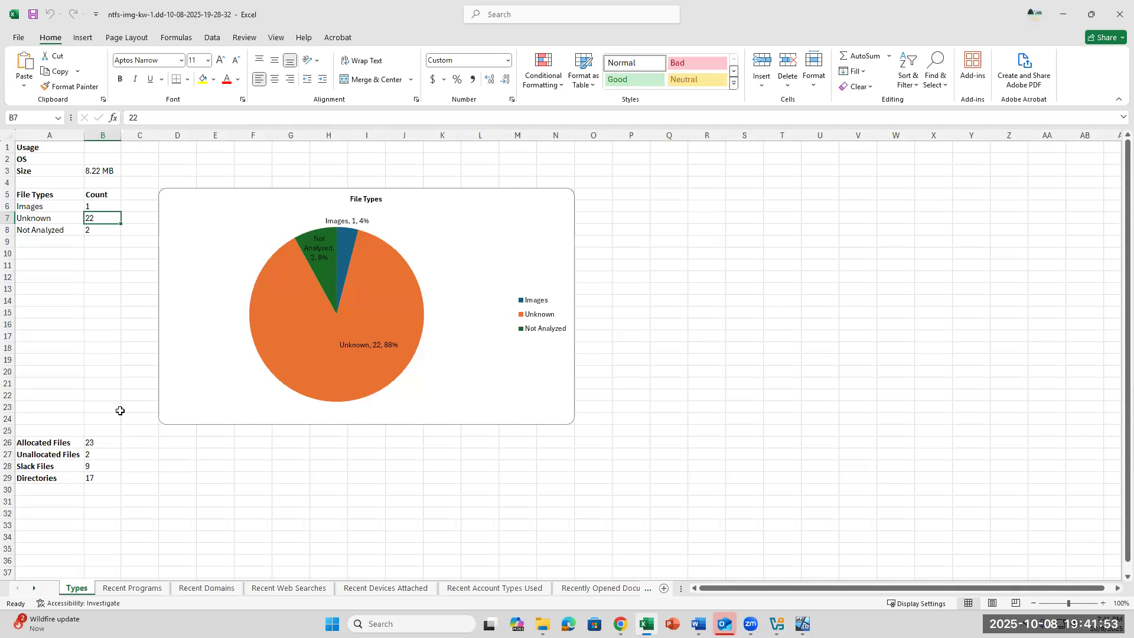
pyautogui.click(63, 443)
pyautogui.click(102, 443)
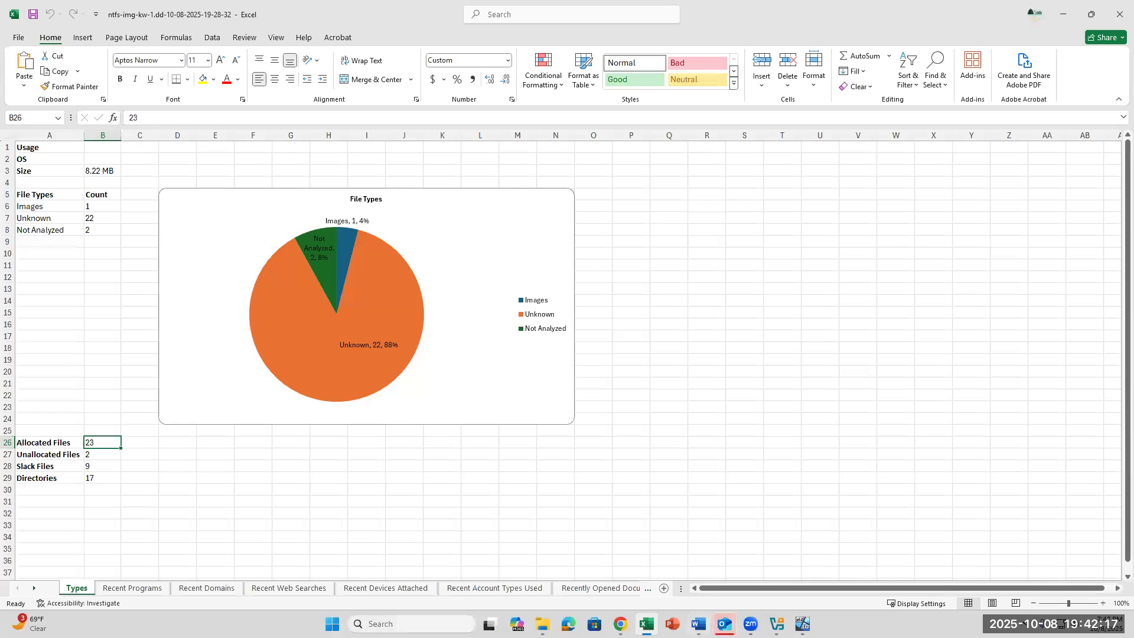
# Switch to the Autopsy window with Case#0001 in the virtual machine.
pyautogui.moveTo(725, 623)
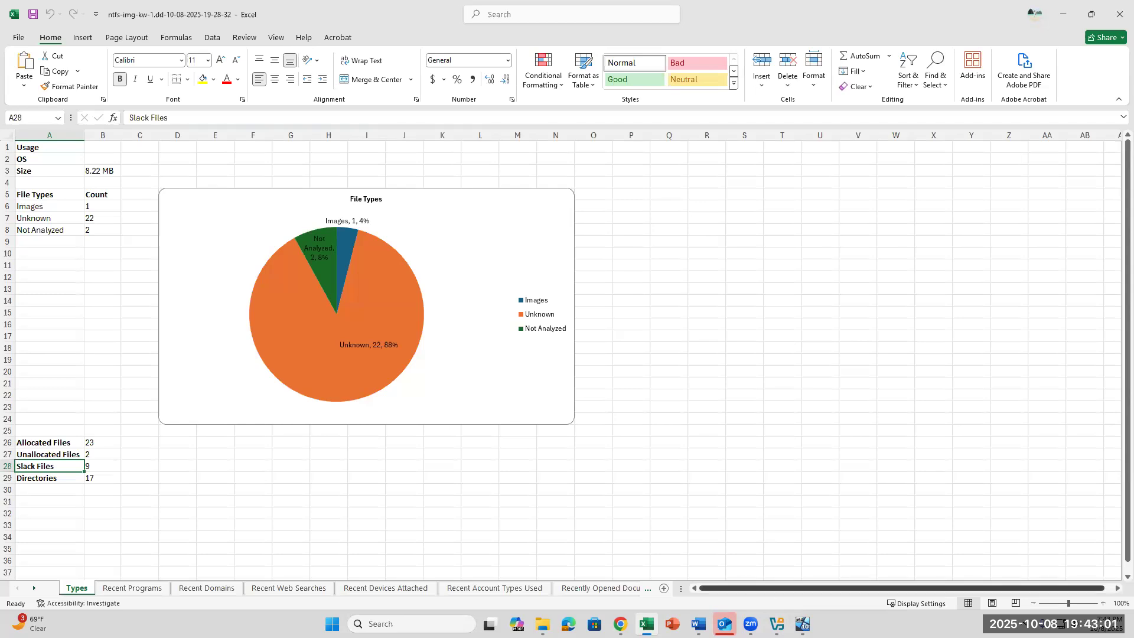
pyautogui.click(802, 624)
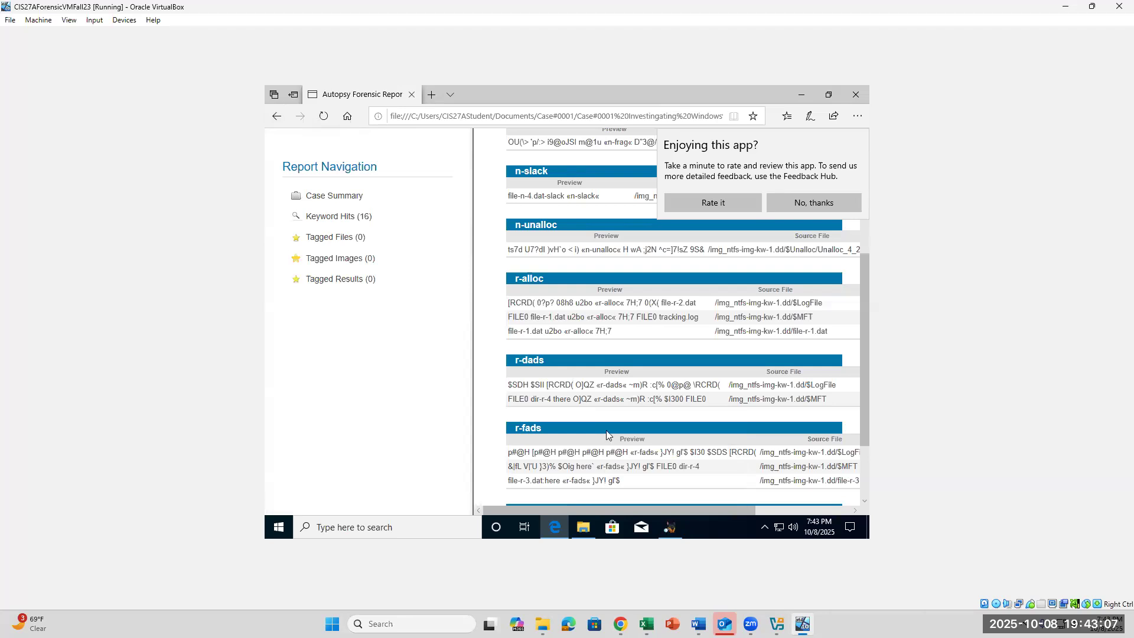
pyautogui.click(668, 535)
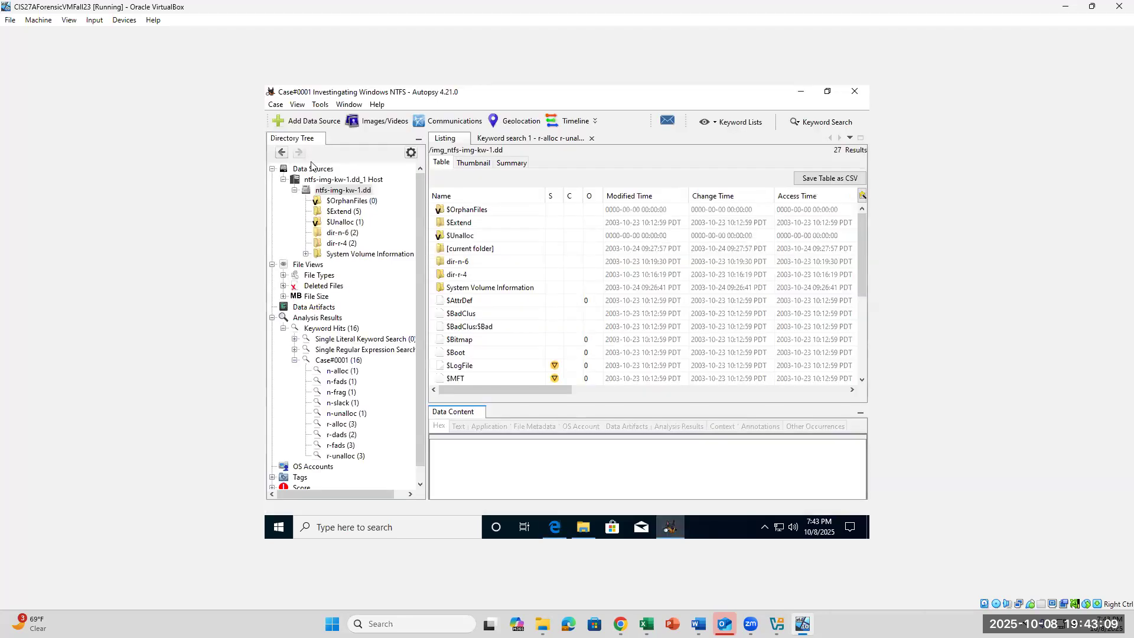
pyautogui.click(320, 105)
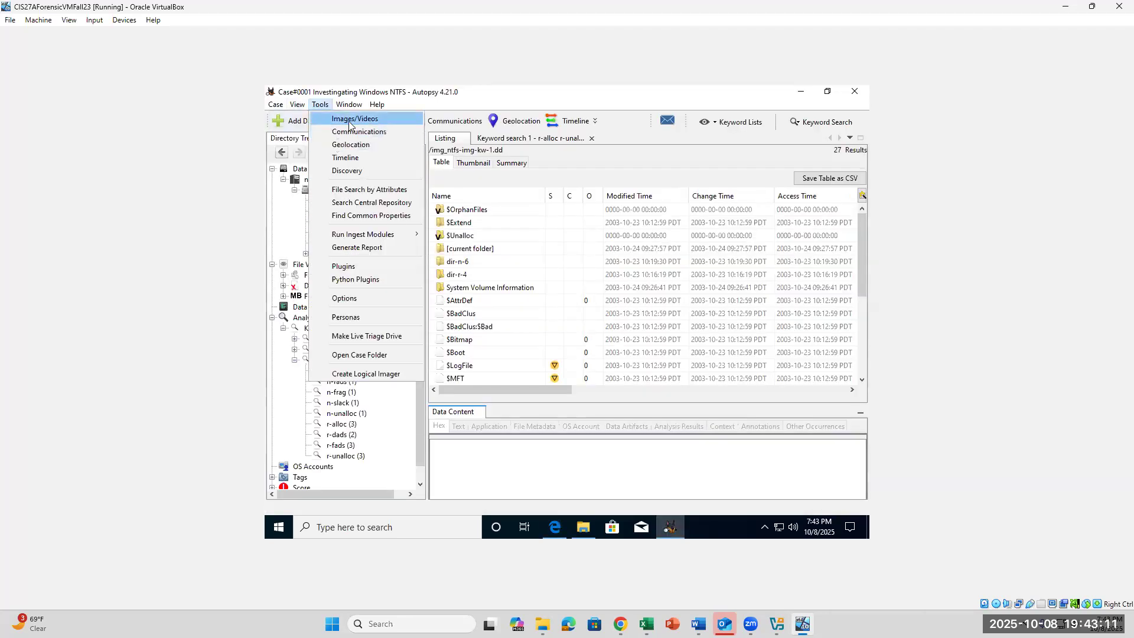
pyautogui.click(358, 203)
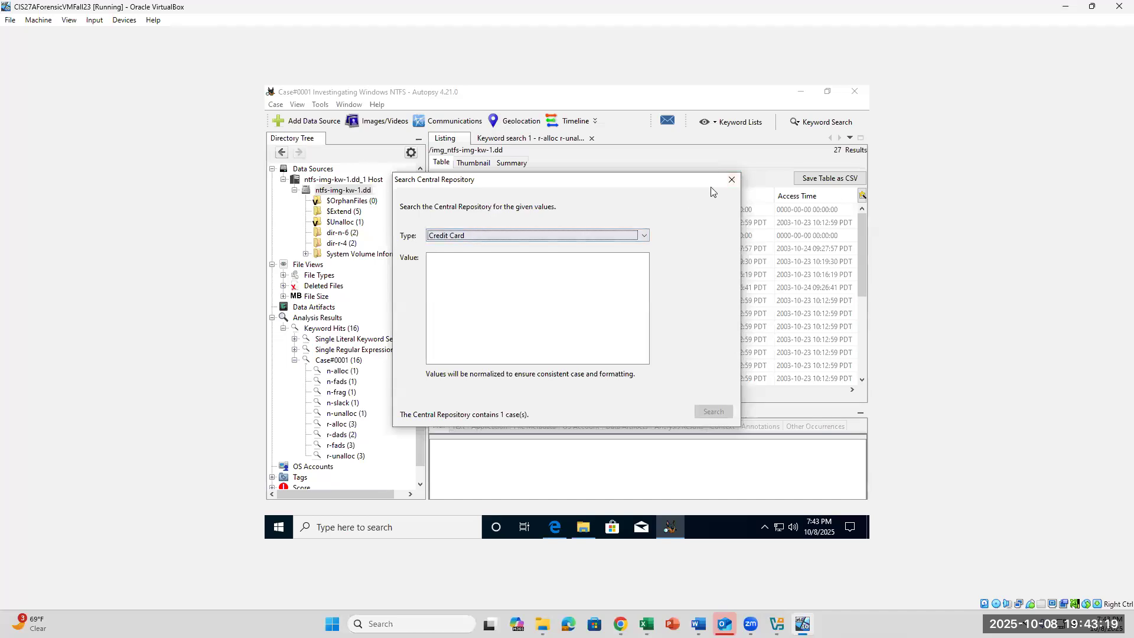
pyautogui.click(732, 179)
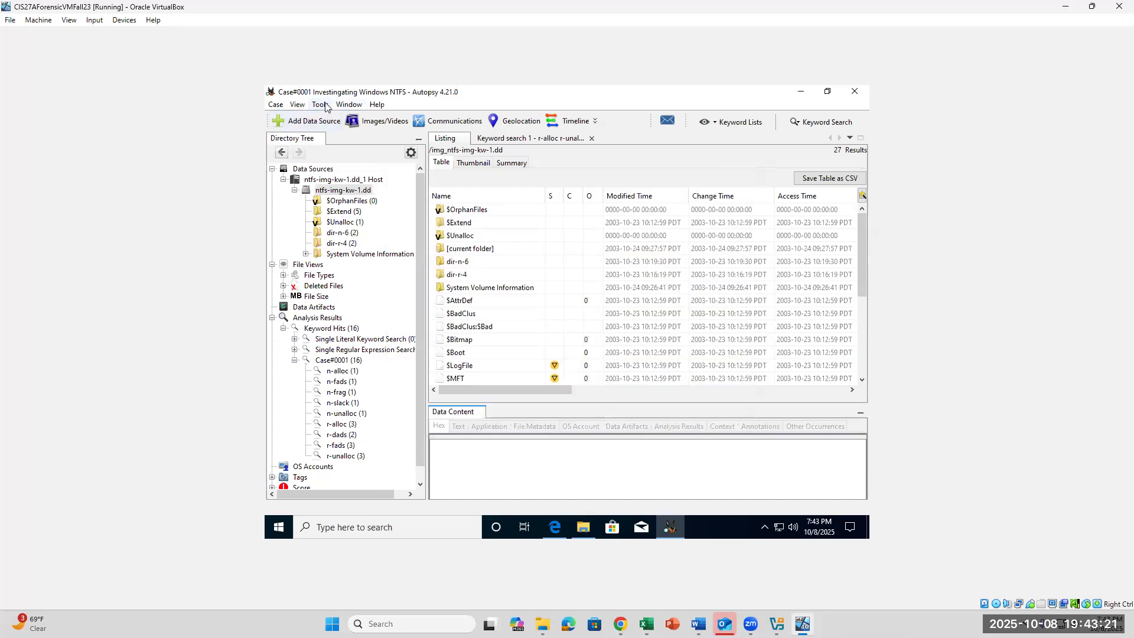
# Generate a tab-delimited Files - Text report for the ntfs-img-kw-1.dd data source, including all file report items.
pyautogui.click(322, 105)
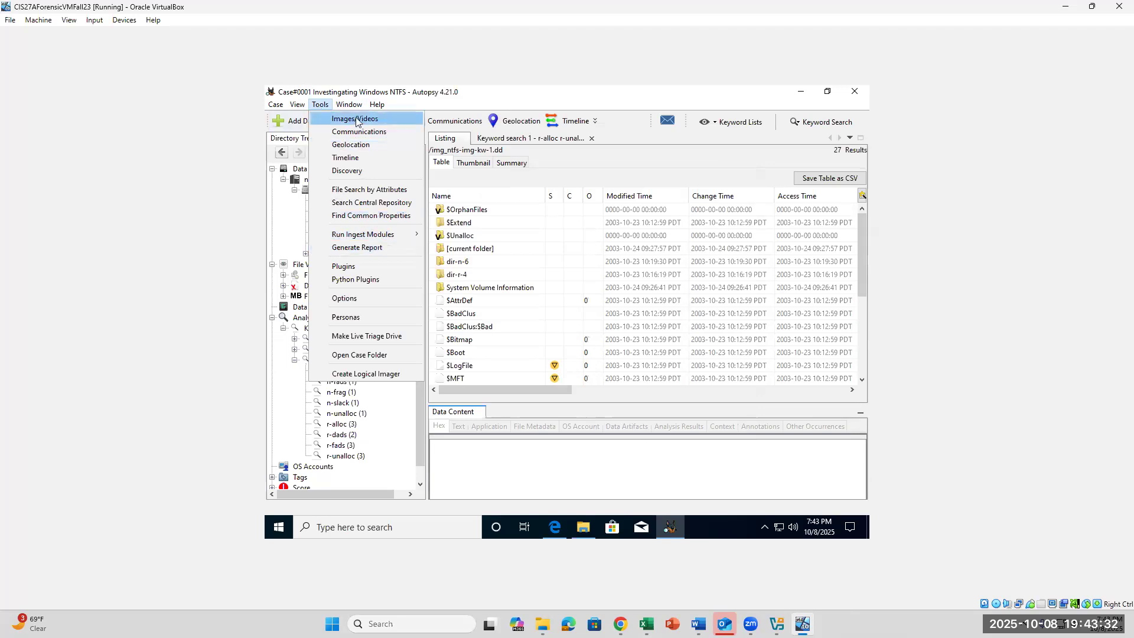
pyautogui.click(357, 247)
pyautogui.click(349, 244)
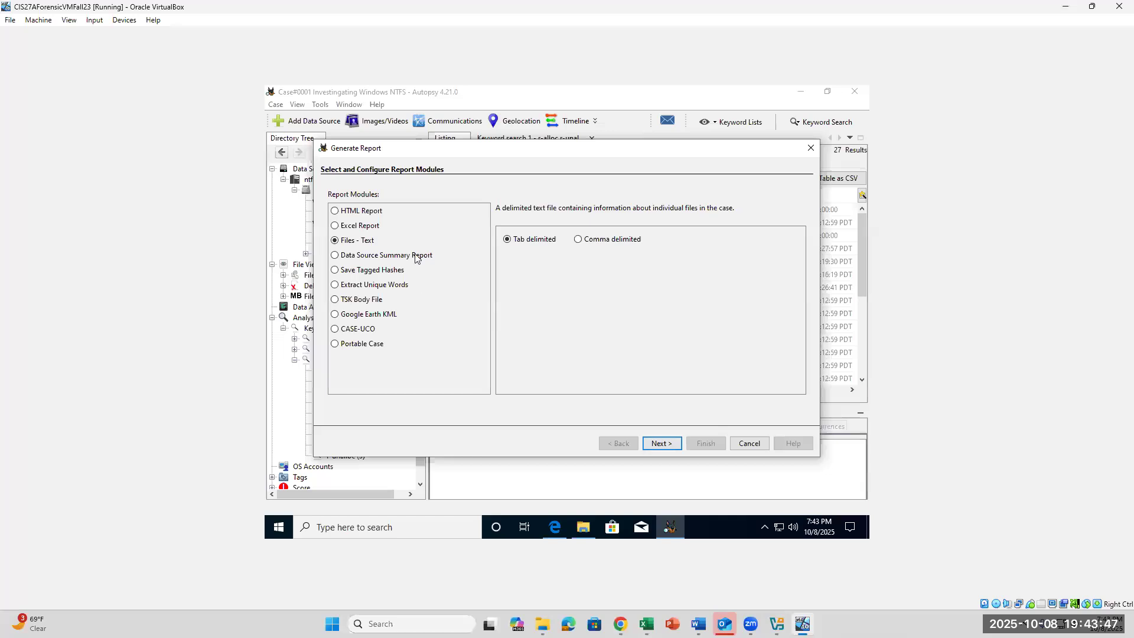
pyautogui.click(662, 443)
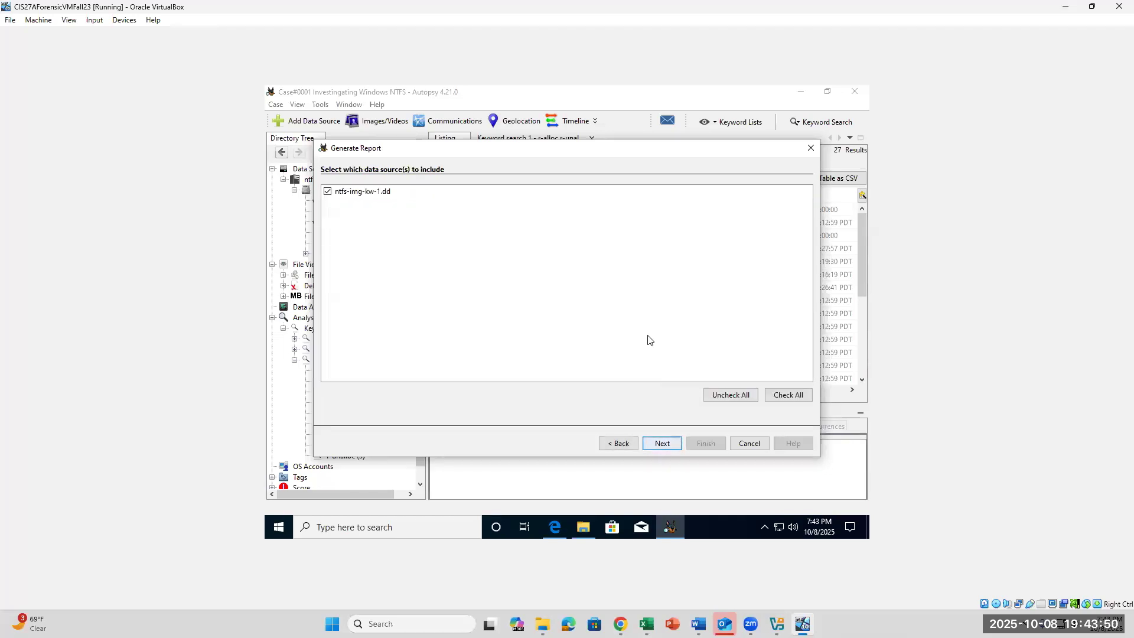
pyautogui.click(667, 448)
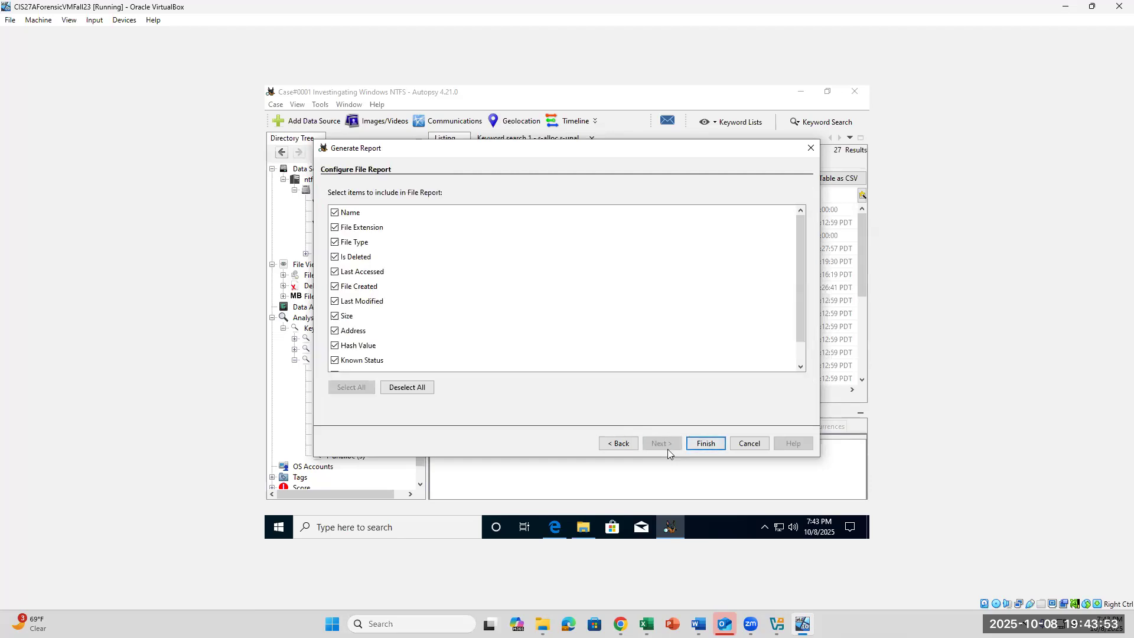
pyautogui.click(693, 445)
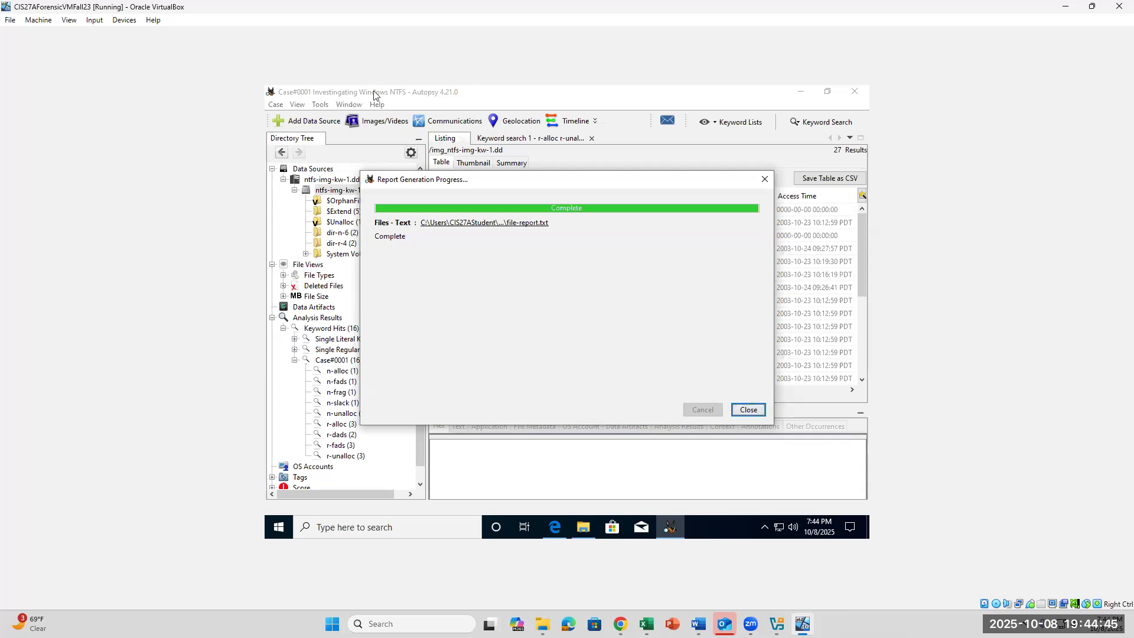
# Open the generated file-report.txt in Notepad and maximize its window to read the file listing.
pyautogui.click(445, 224)
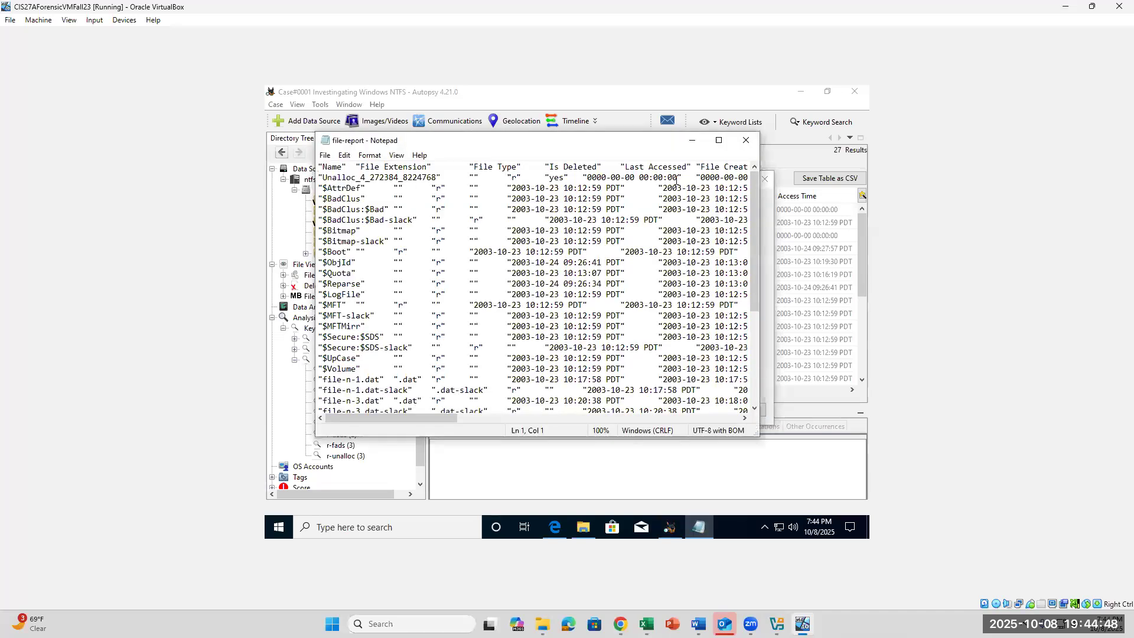
pyautogui.click(719, 140)
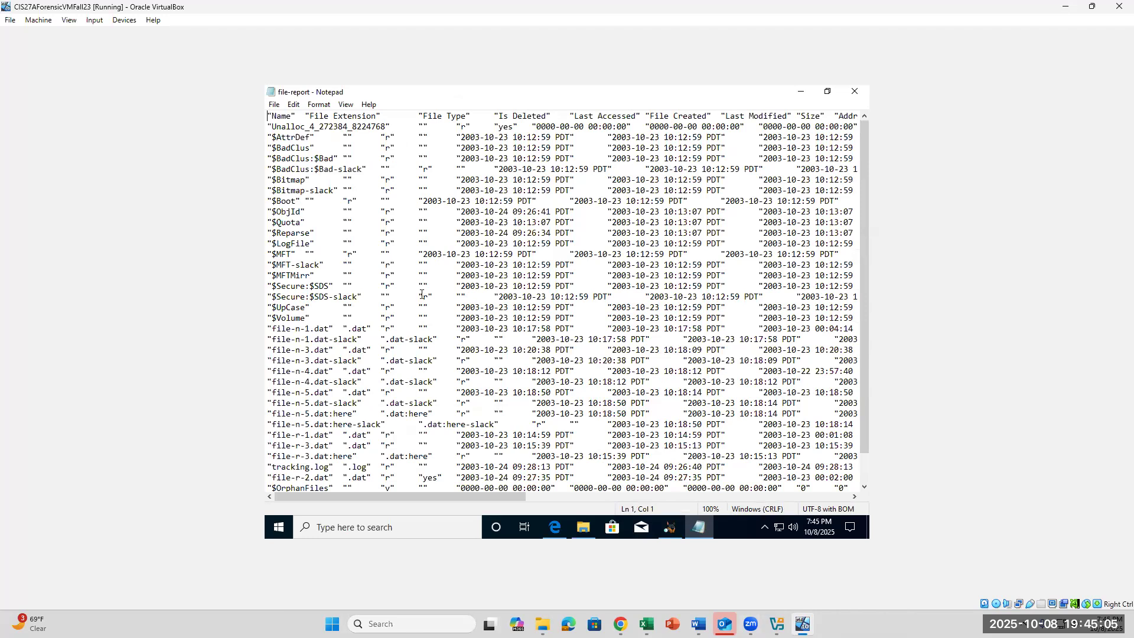
pyautogui.scroll(-1, 422, 294)
pyautogui.scroll(1, 449, 343)
# Examine the Full Path column of the file report, highlighting the listed entries down to file-r-2.dat.
pyautogui.moveTo(508, 498); pyautogui.dragTo(808, 502)
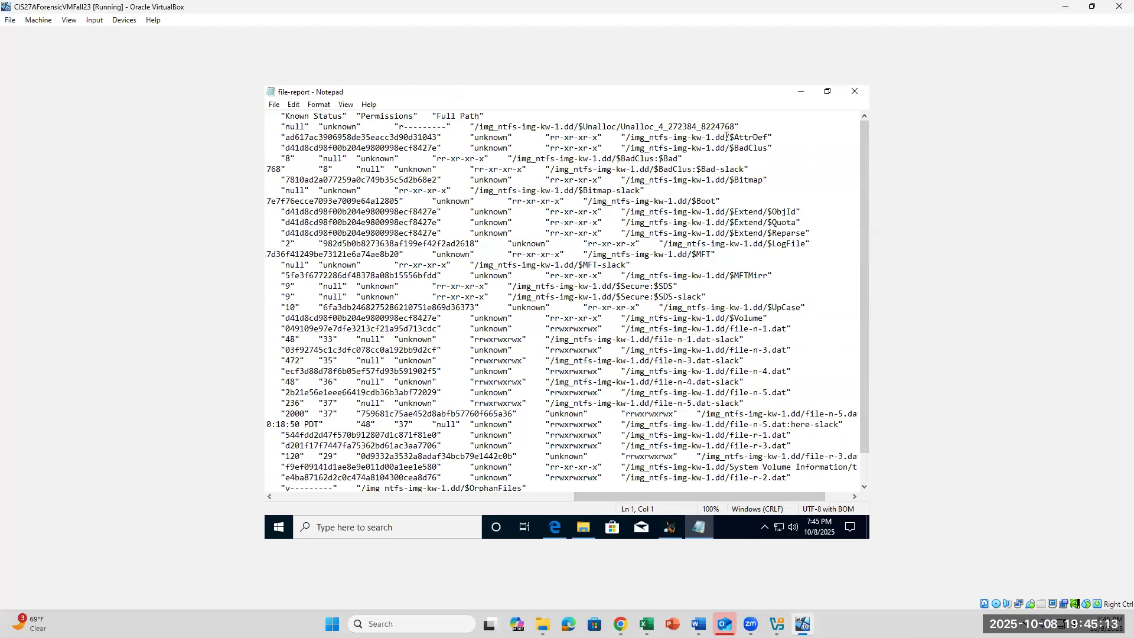
pyautogui.moveTo(685, 137); pyautogui.dragTo(792, 372)
pyautogui.click(790, 400)
pyautogui.moveTo(727, 337); pyautogui.dragTo(455, 508)
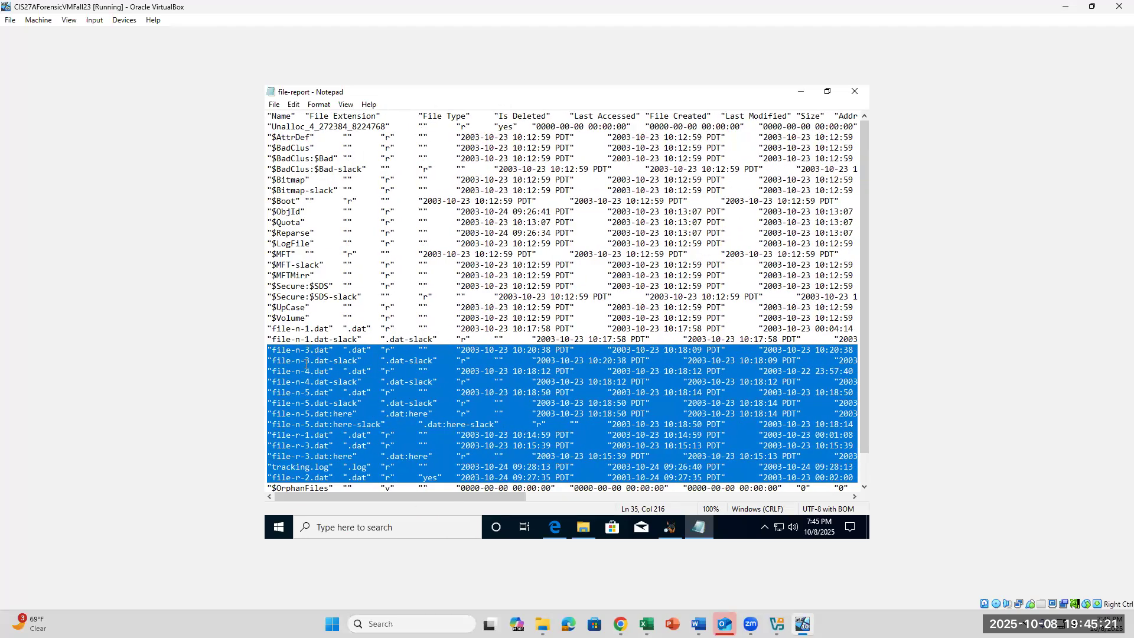
# Examine the Name column of the file report, highlighting the file-n-3.dat-slack, file-n-4.dat and first unallocated entries.
pyautogui.moveTo(272, 360); pyautogui.dragTo(380, 362)
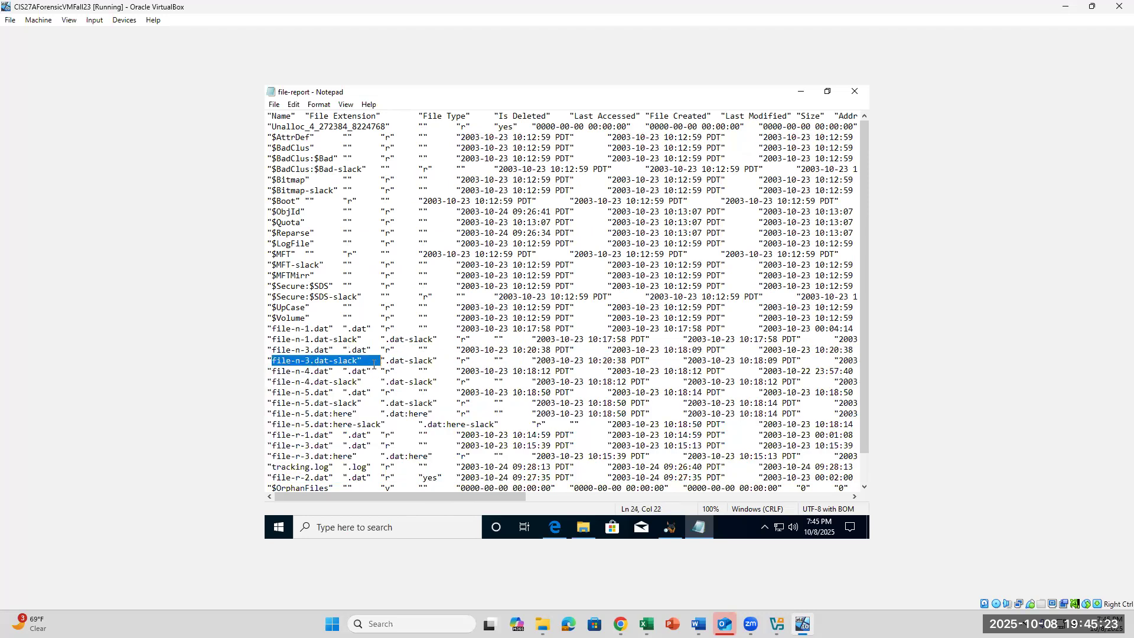
pyautogui.moveTo(272, 371); pyautogui.dragTo(396, 372)
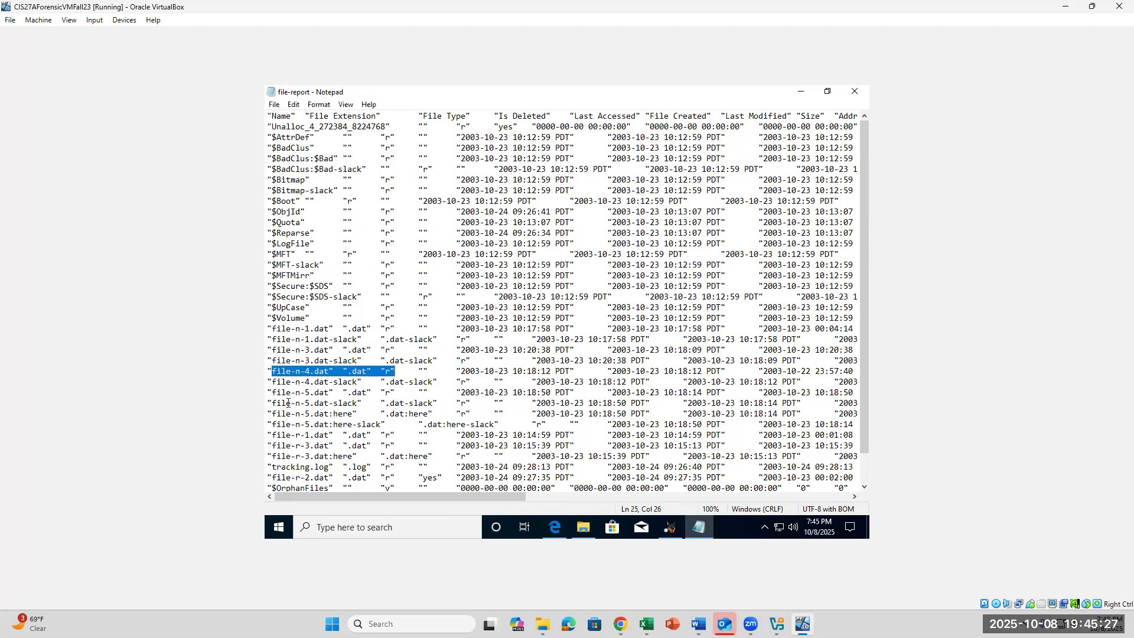
pyautogui.scroll(-1, 288, 403)
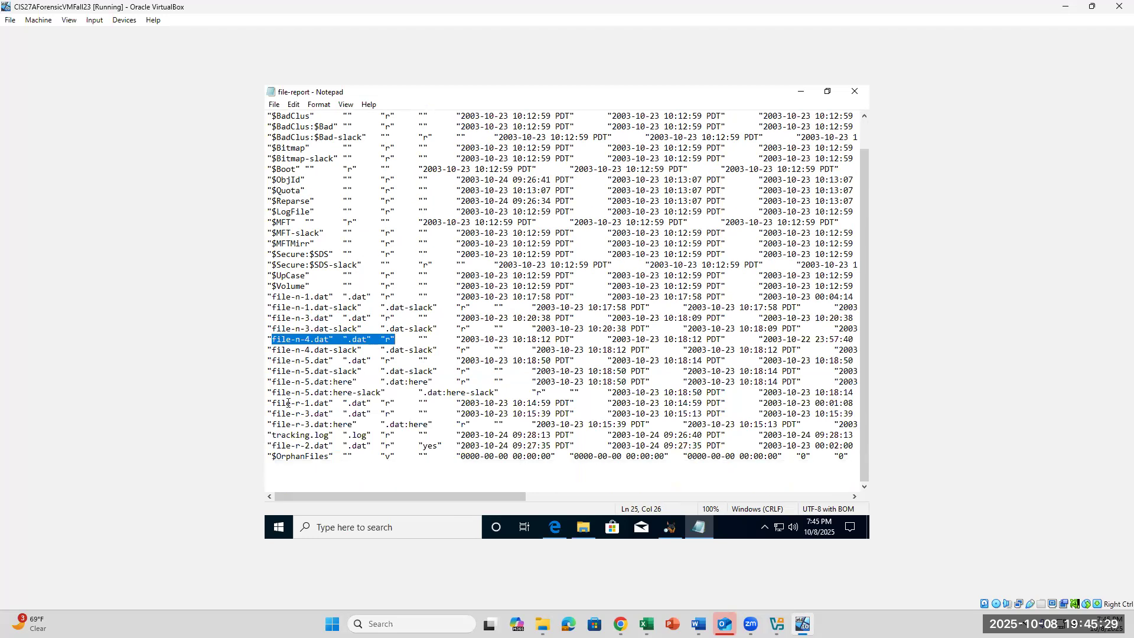
pyautogui.scroll(1, 288, 403)
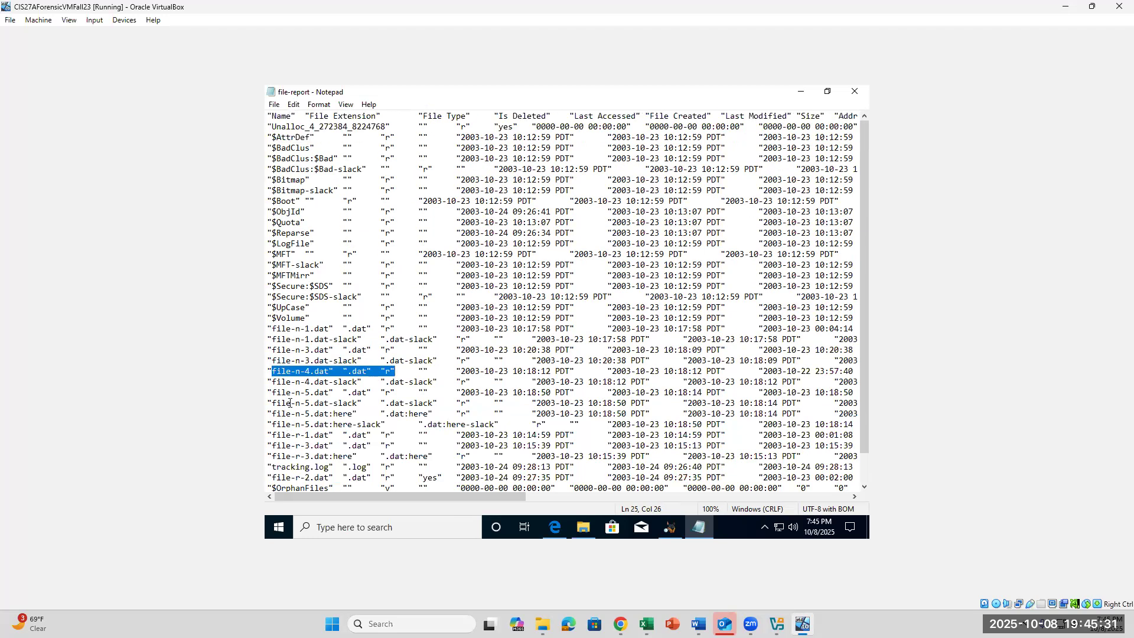
pyautogui.moveTo(286, 158); pyautogui.dragTo(353, 181)
pyautogui.moveTo(268, 127); pyautogui.dragTo(377, 128)
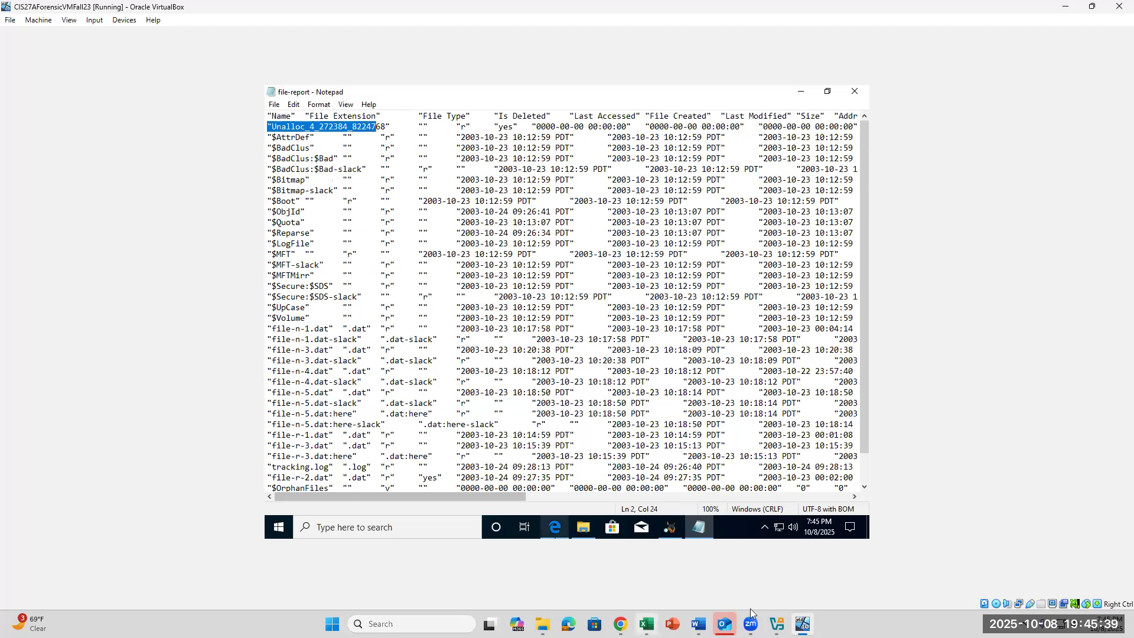
# Check the remaining steps of the CIS27A Lab 6 instructions in Word and return to the VirtualBox virtual machine.
pyautogui.moveTo(554, 527)
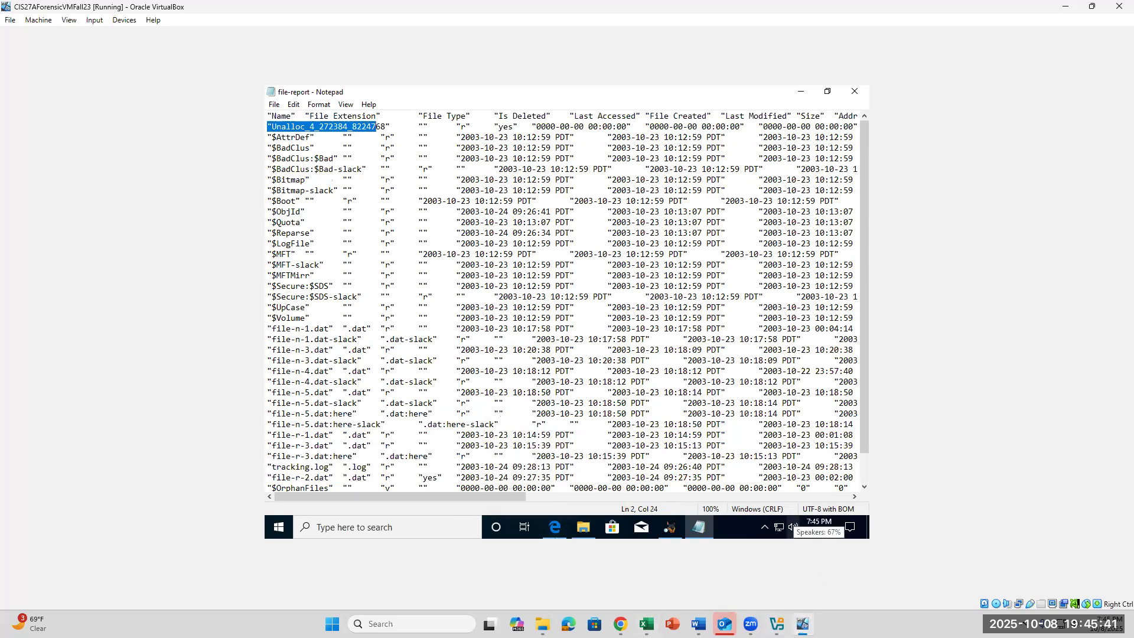
pyautogui.click(803, 624)
pyautogui.click(699, 624)
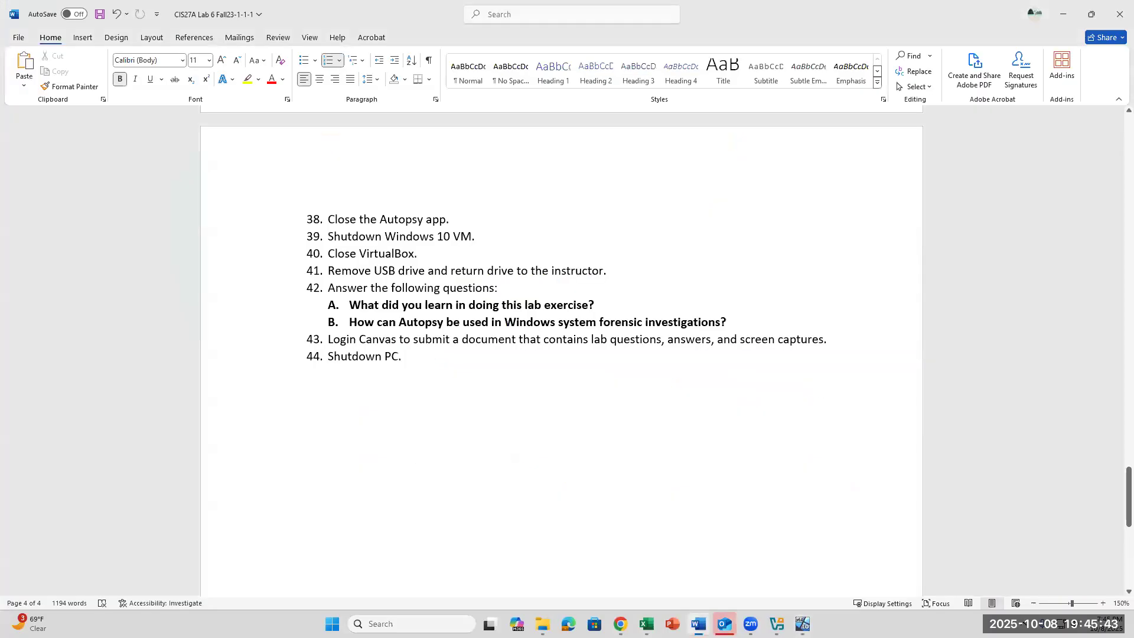
pyautogui.click(803, 624)
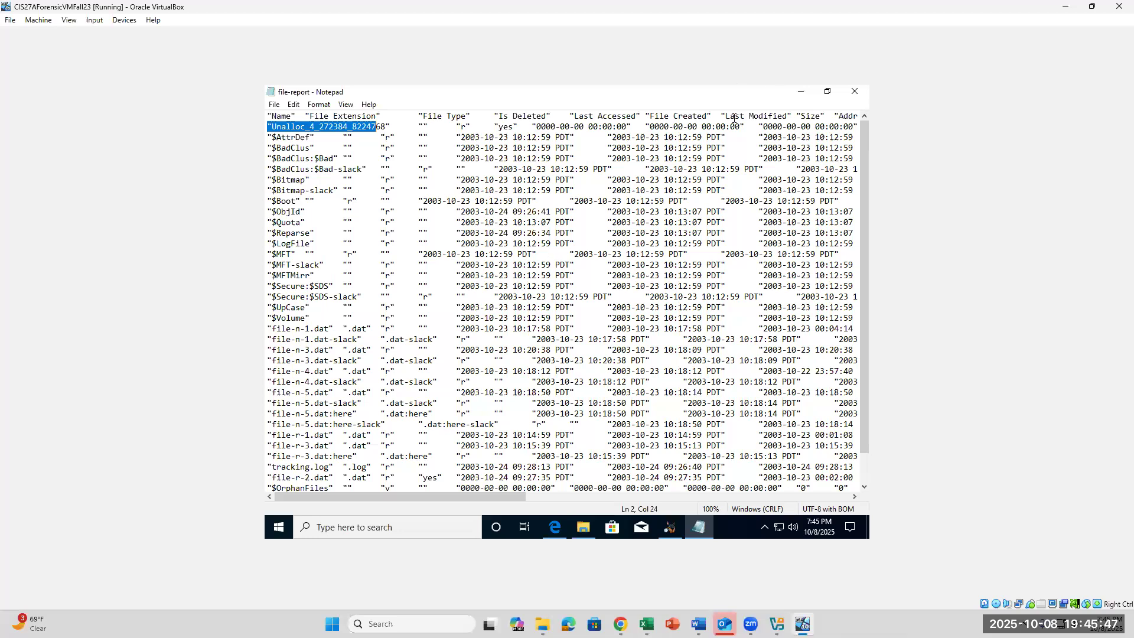
# Close the file report in Notepad and dismiss Autopsy's report generation progress dialog.
pyautogui.click(854, 92)
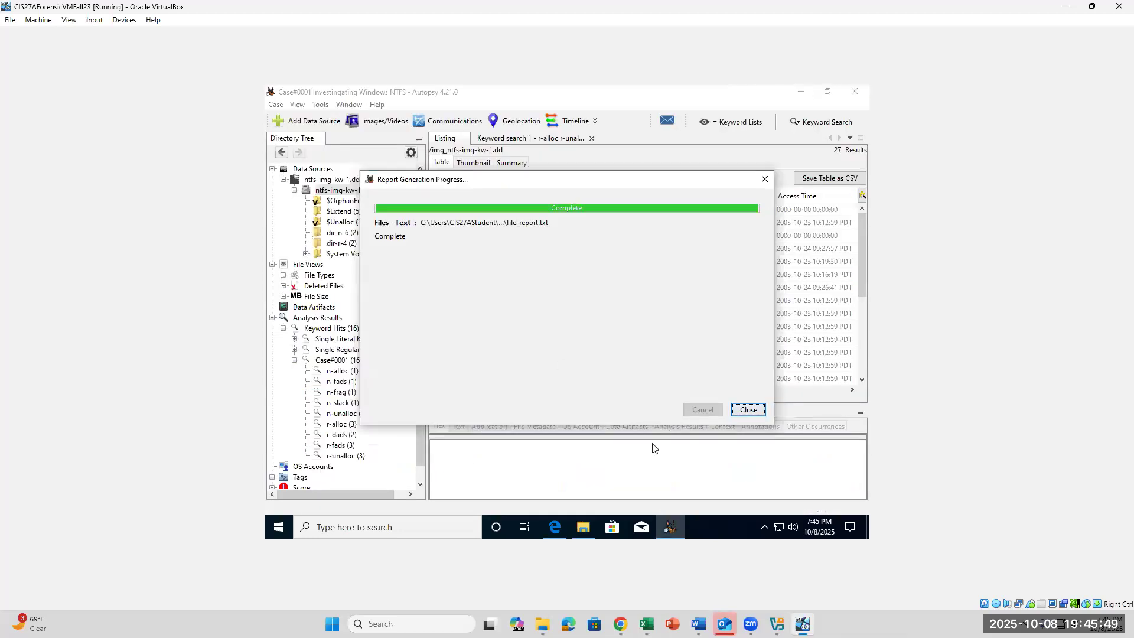
pyautogui.click(741, 412)
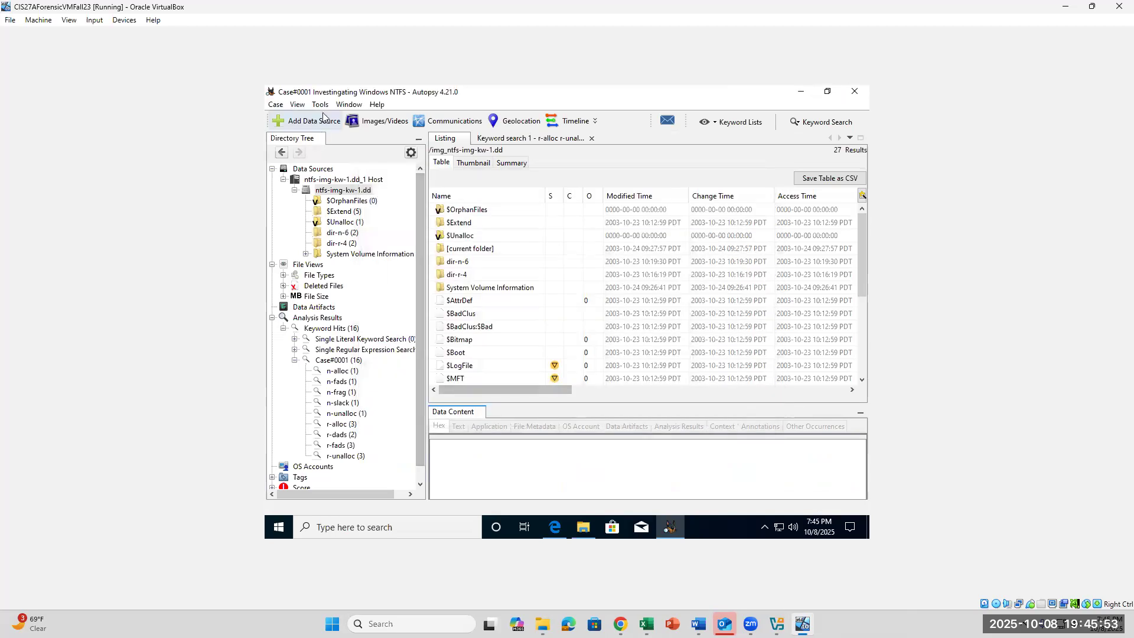
pyautogui.click(321, 108)
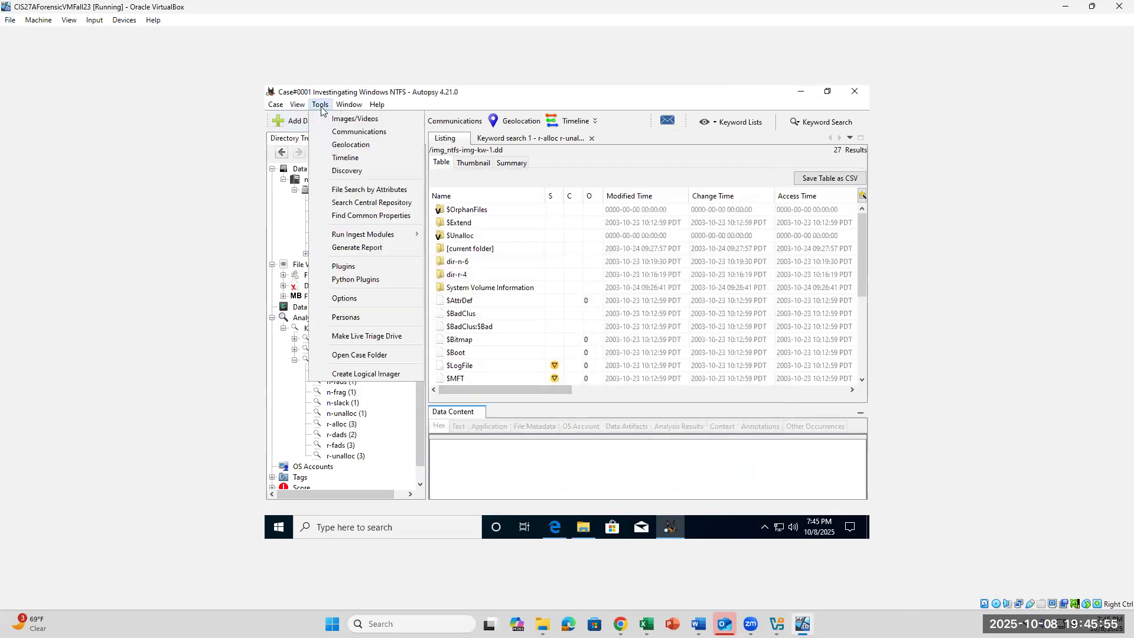
pyautogui.click(393, 250)
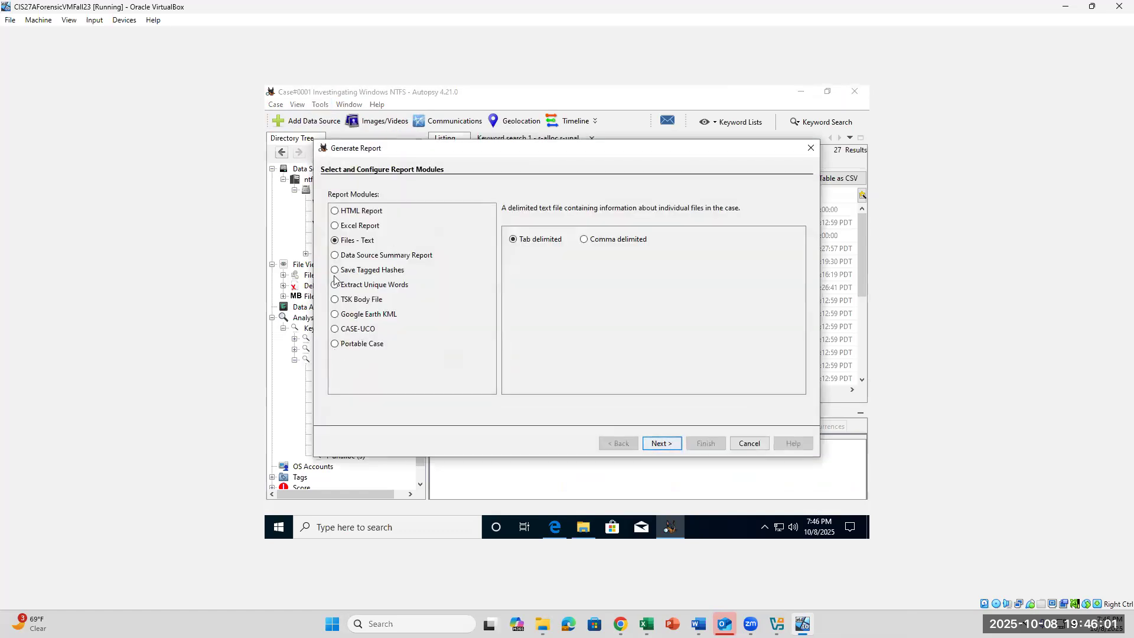
pyautogui.click(454, 328)
pyautogui.click(468, 284)
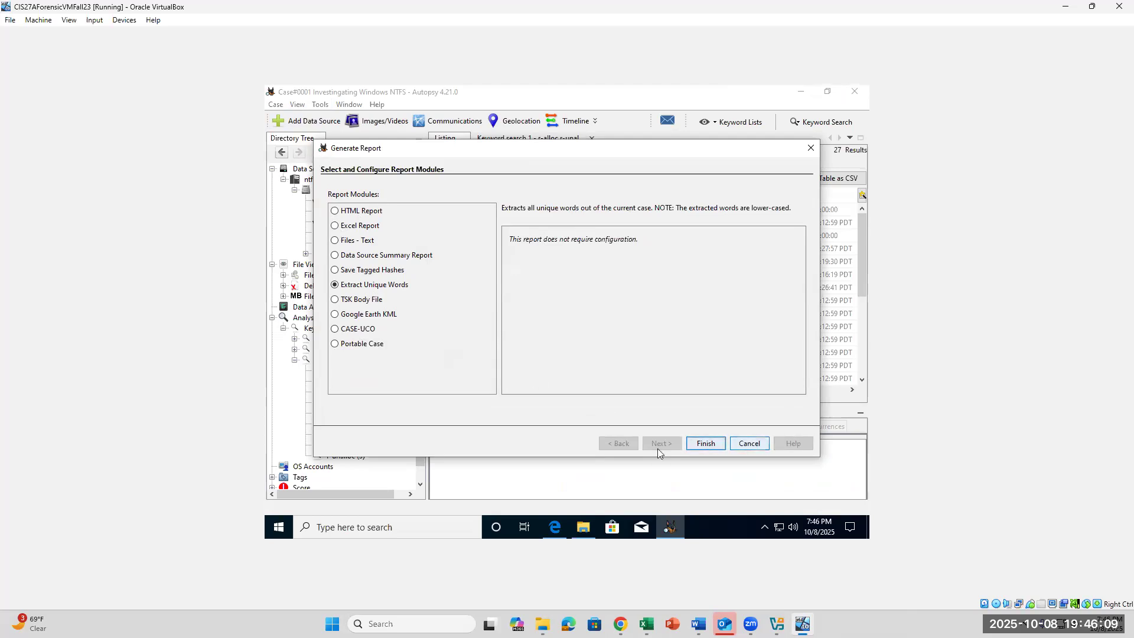
pyautogui.click(750, 443)
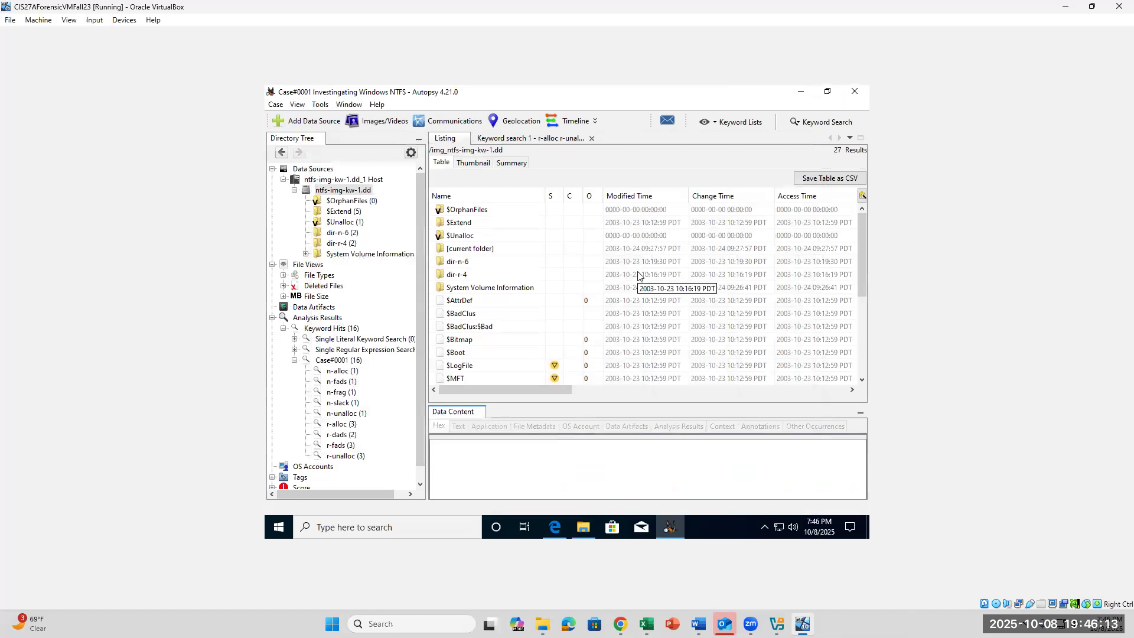
# Open the n-alloc keyword hits under Case#0001 and display the extracted text of file-n-1.dat.
pyautogui.click(337, 371)
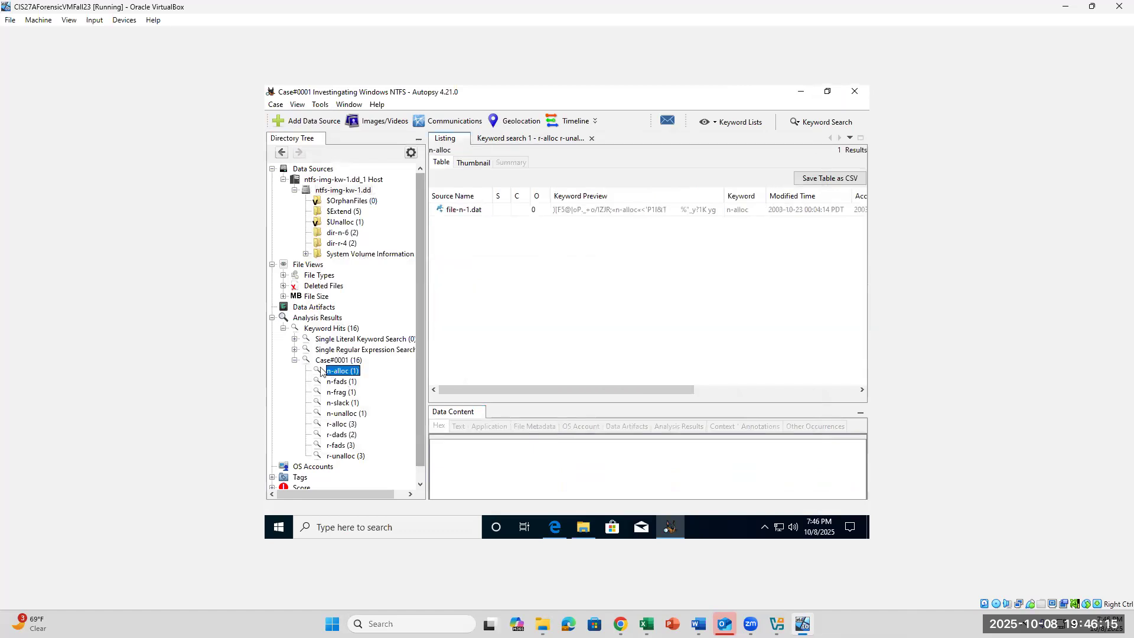
pyautogui.click(463, 213)
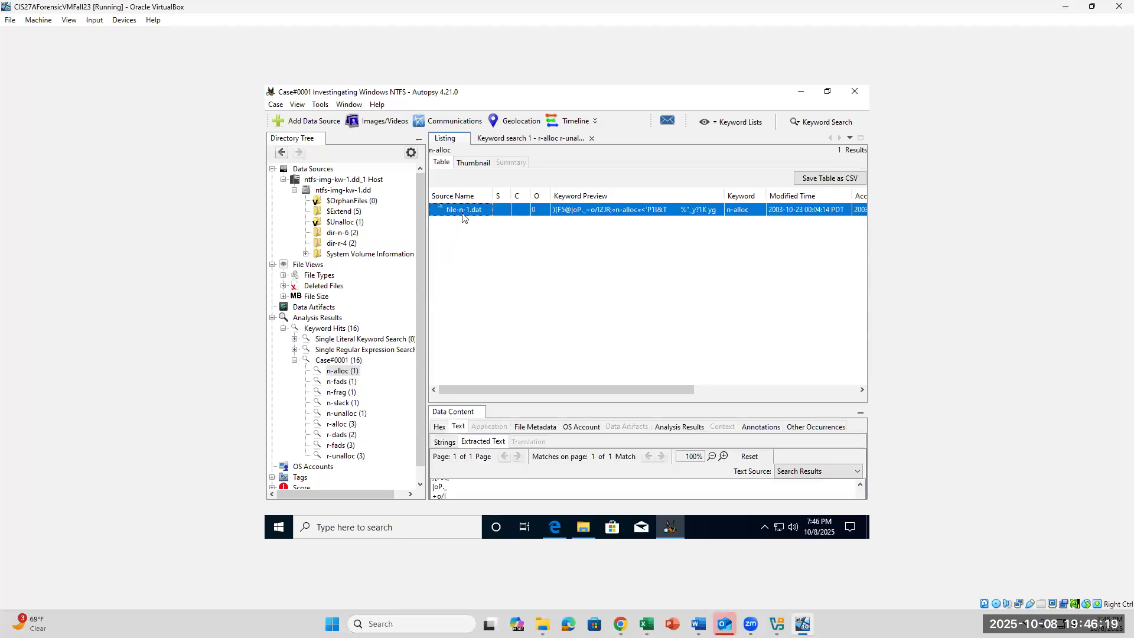